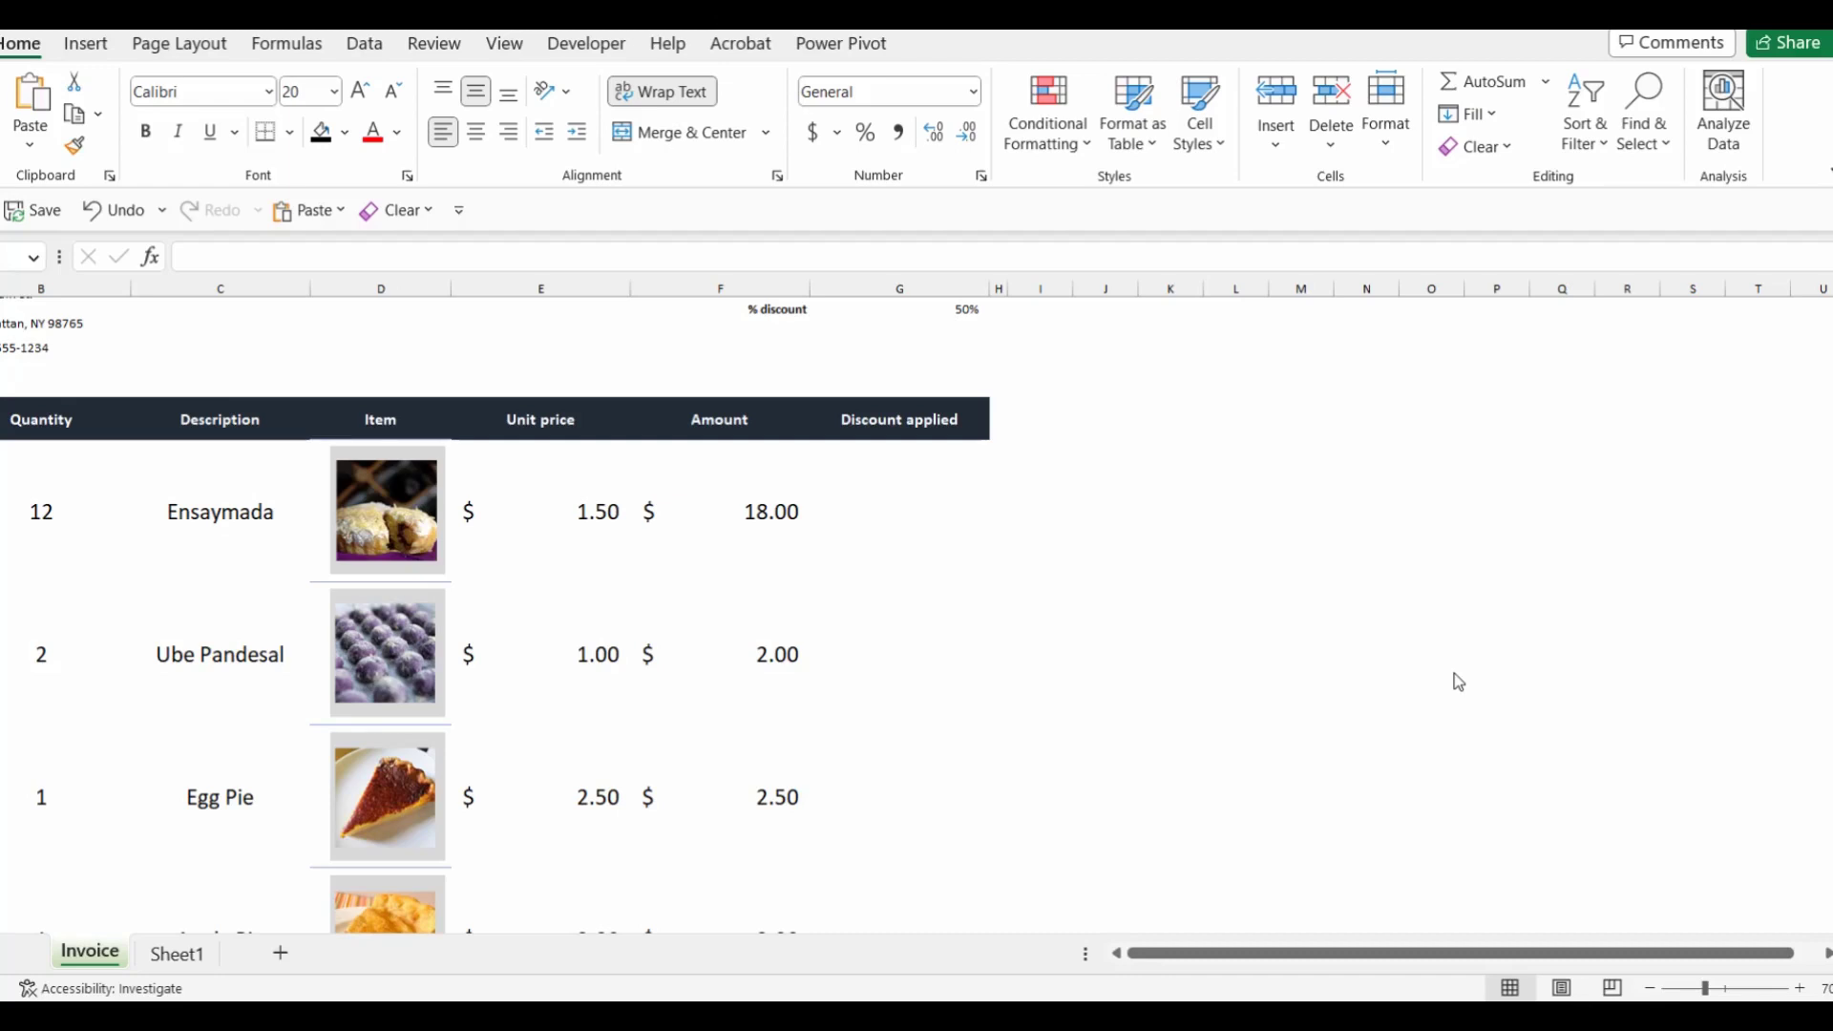
Switch the first invoice row's product to Apple Pie, then back to Ensaymada
{"action": "left_click", "coordinate": [230, 516]}
{"action": "left_click", "coordinate": [321, 570]}
{"action": "left_click", "coordinate": [229, 643]}
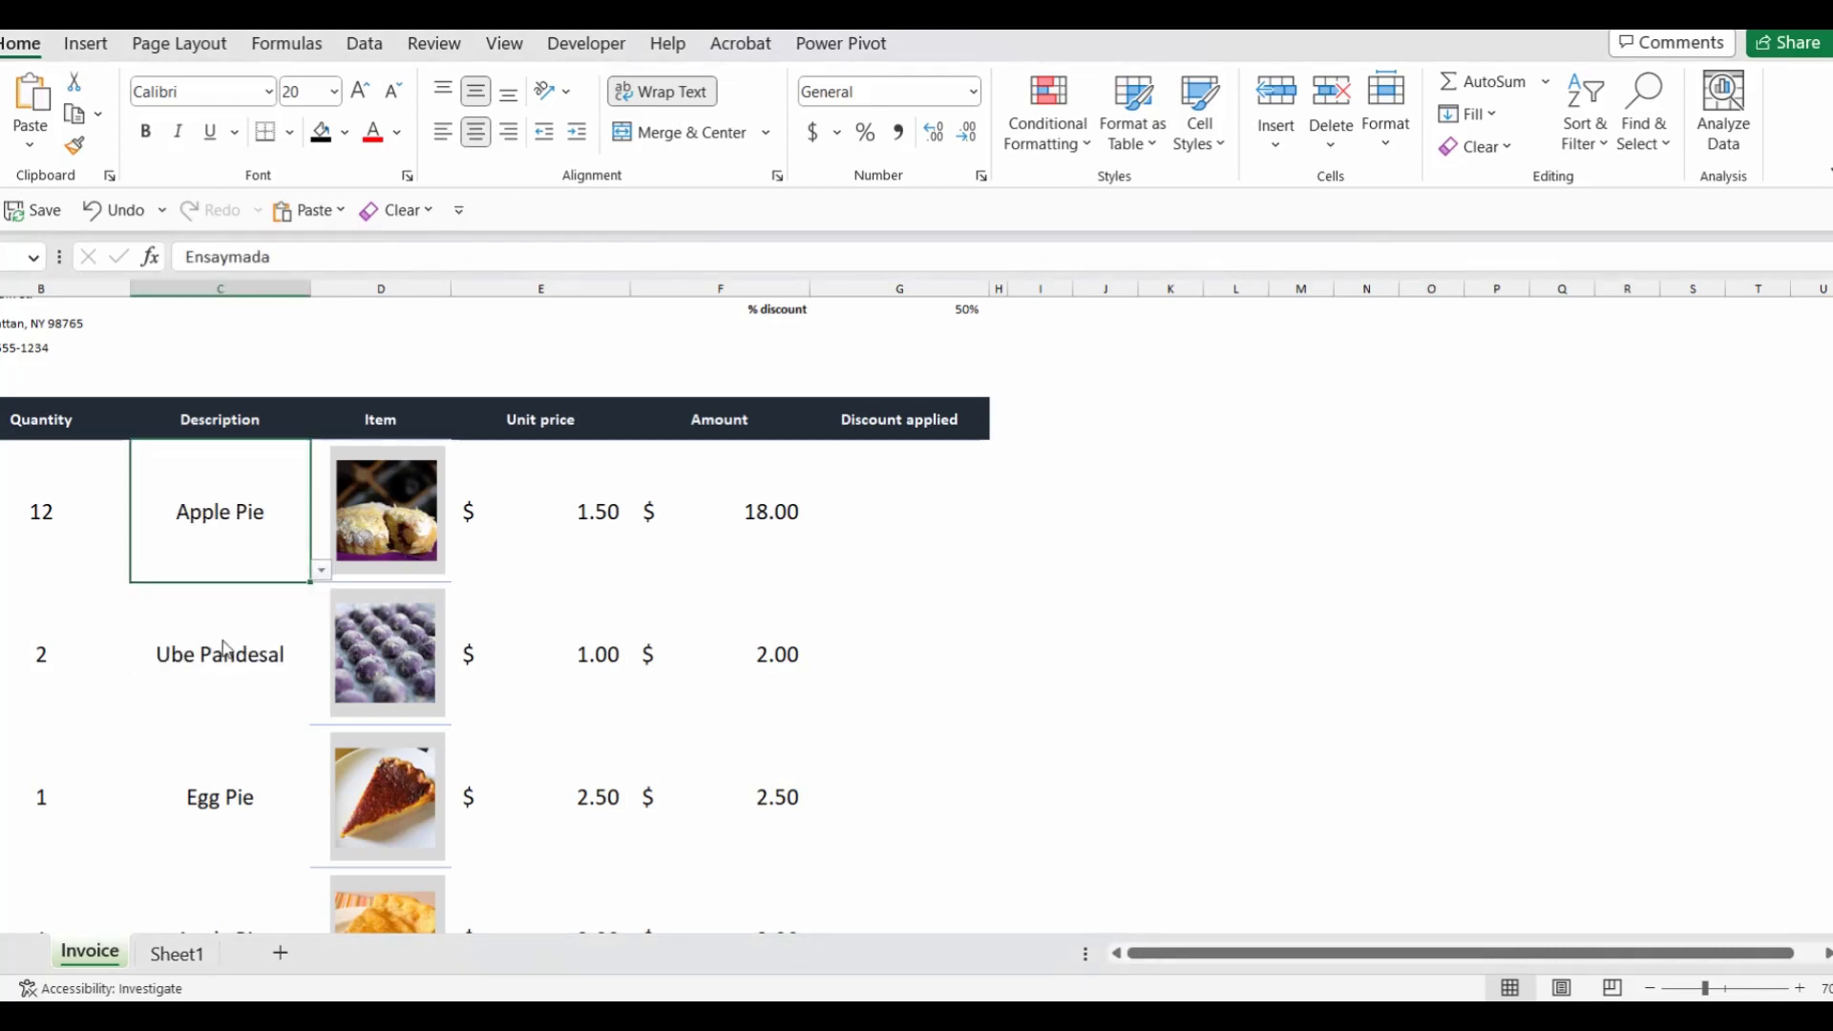
{"action": "left_click", "coordinate": [1049, 567]}
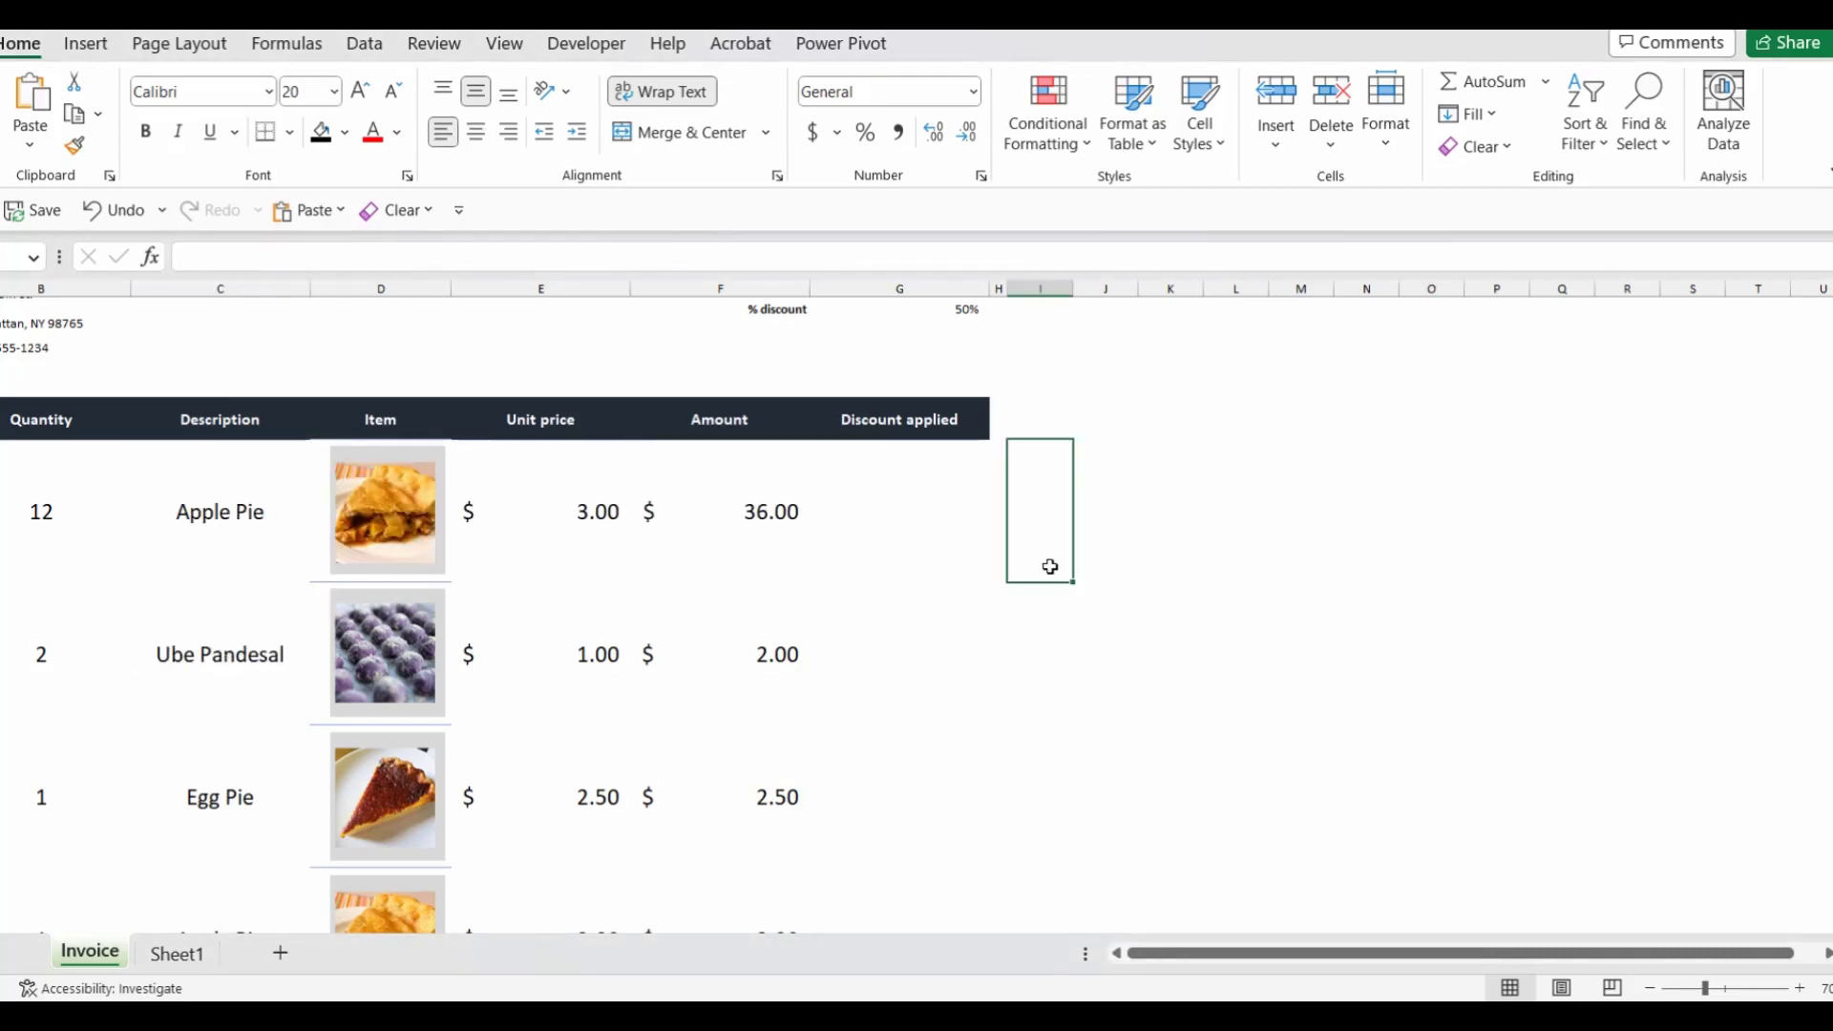
{"action": "left_click", "coordinate": [250, 544]}
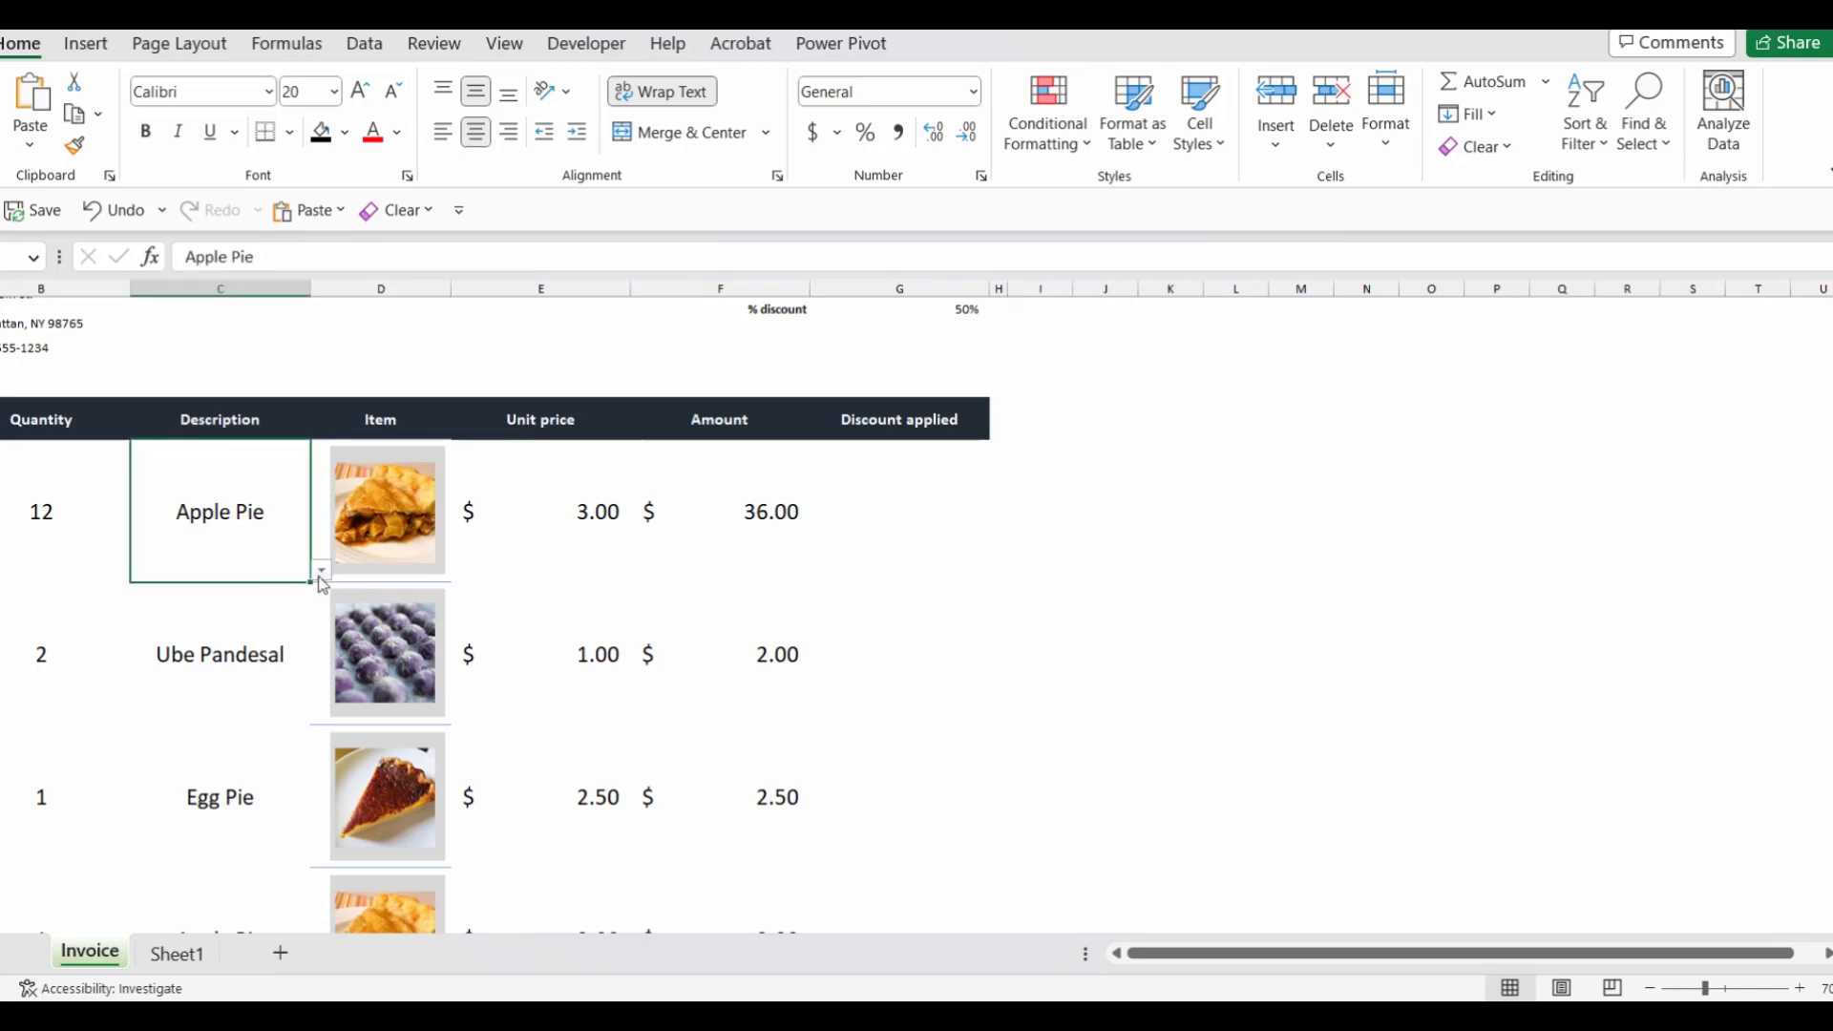
{"action": "left_click", "coordinate": [321, 570]}
{"action": "left_click", "coordinate": [259, 619]}
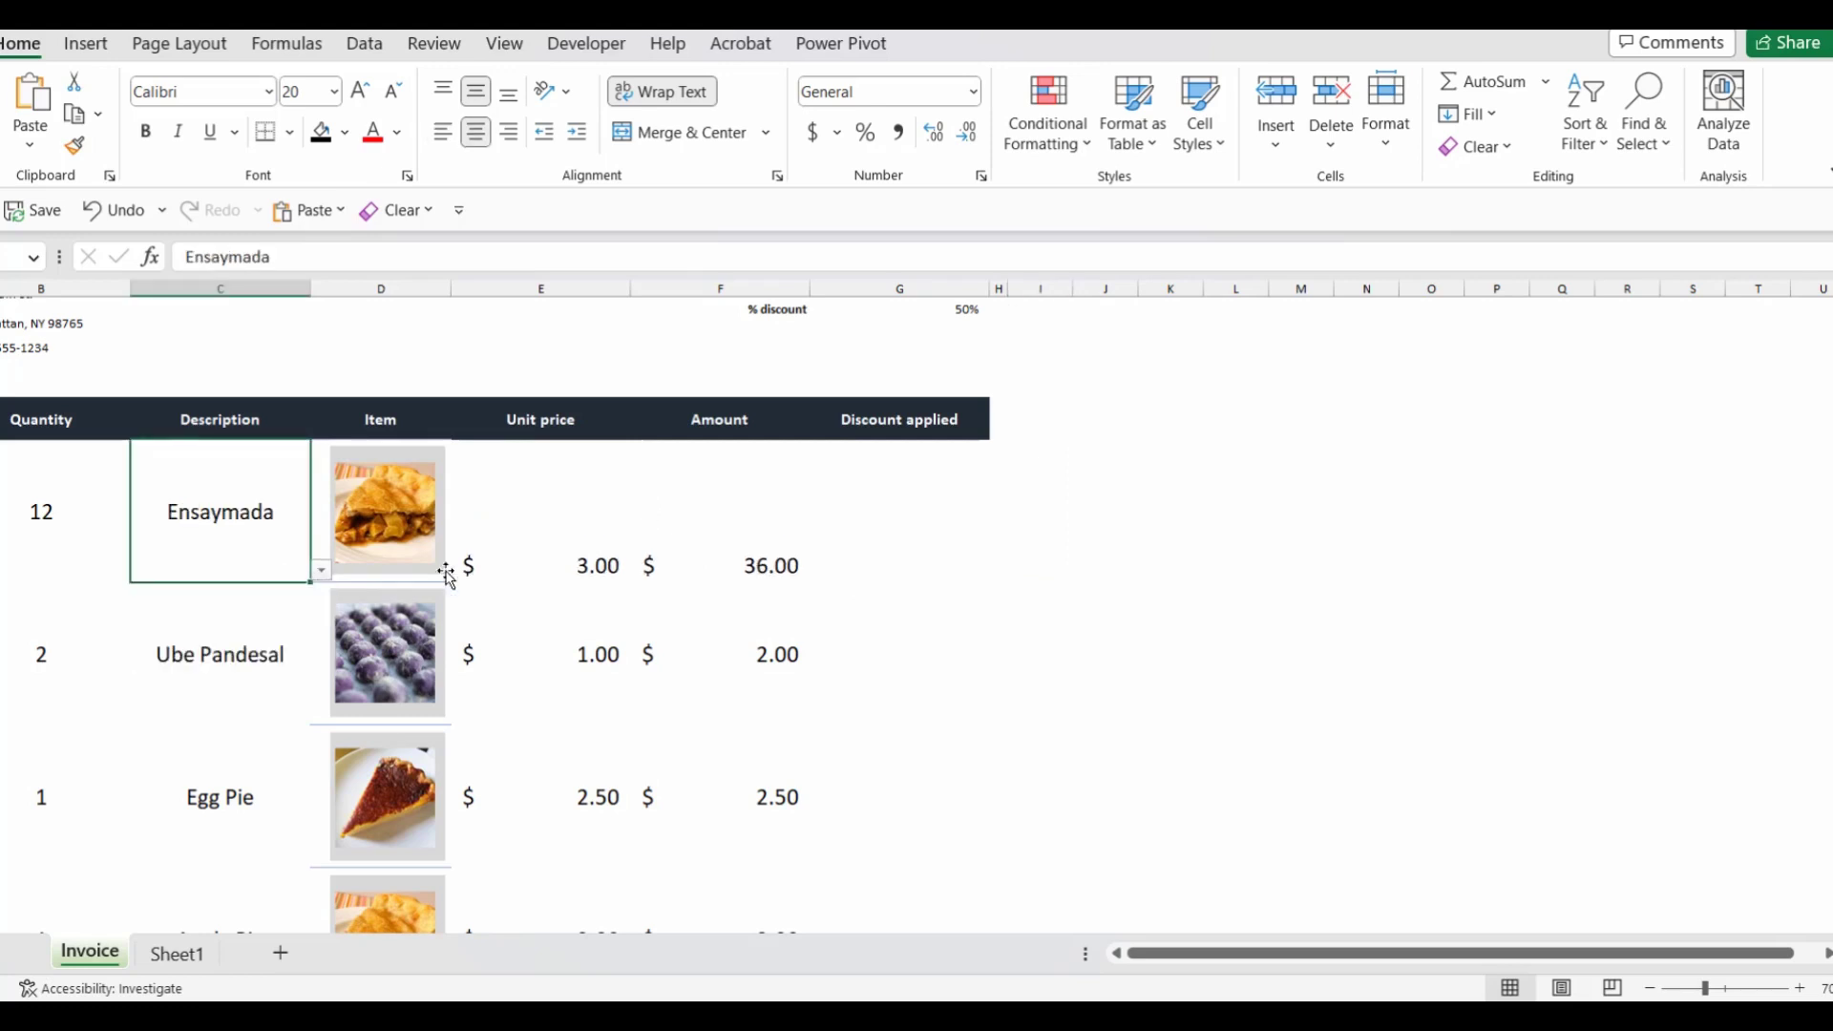
{"action": "left_click", "coordinate": [1138, 529]}
Change the first invoice row's product to Egg Pie
{"action": "scroll", "coordinate": [1138, 530], "scroll_direction": "up", "scroll_amount": 5}
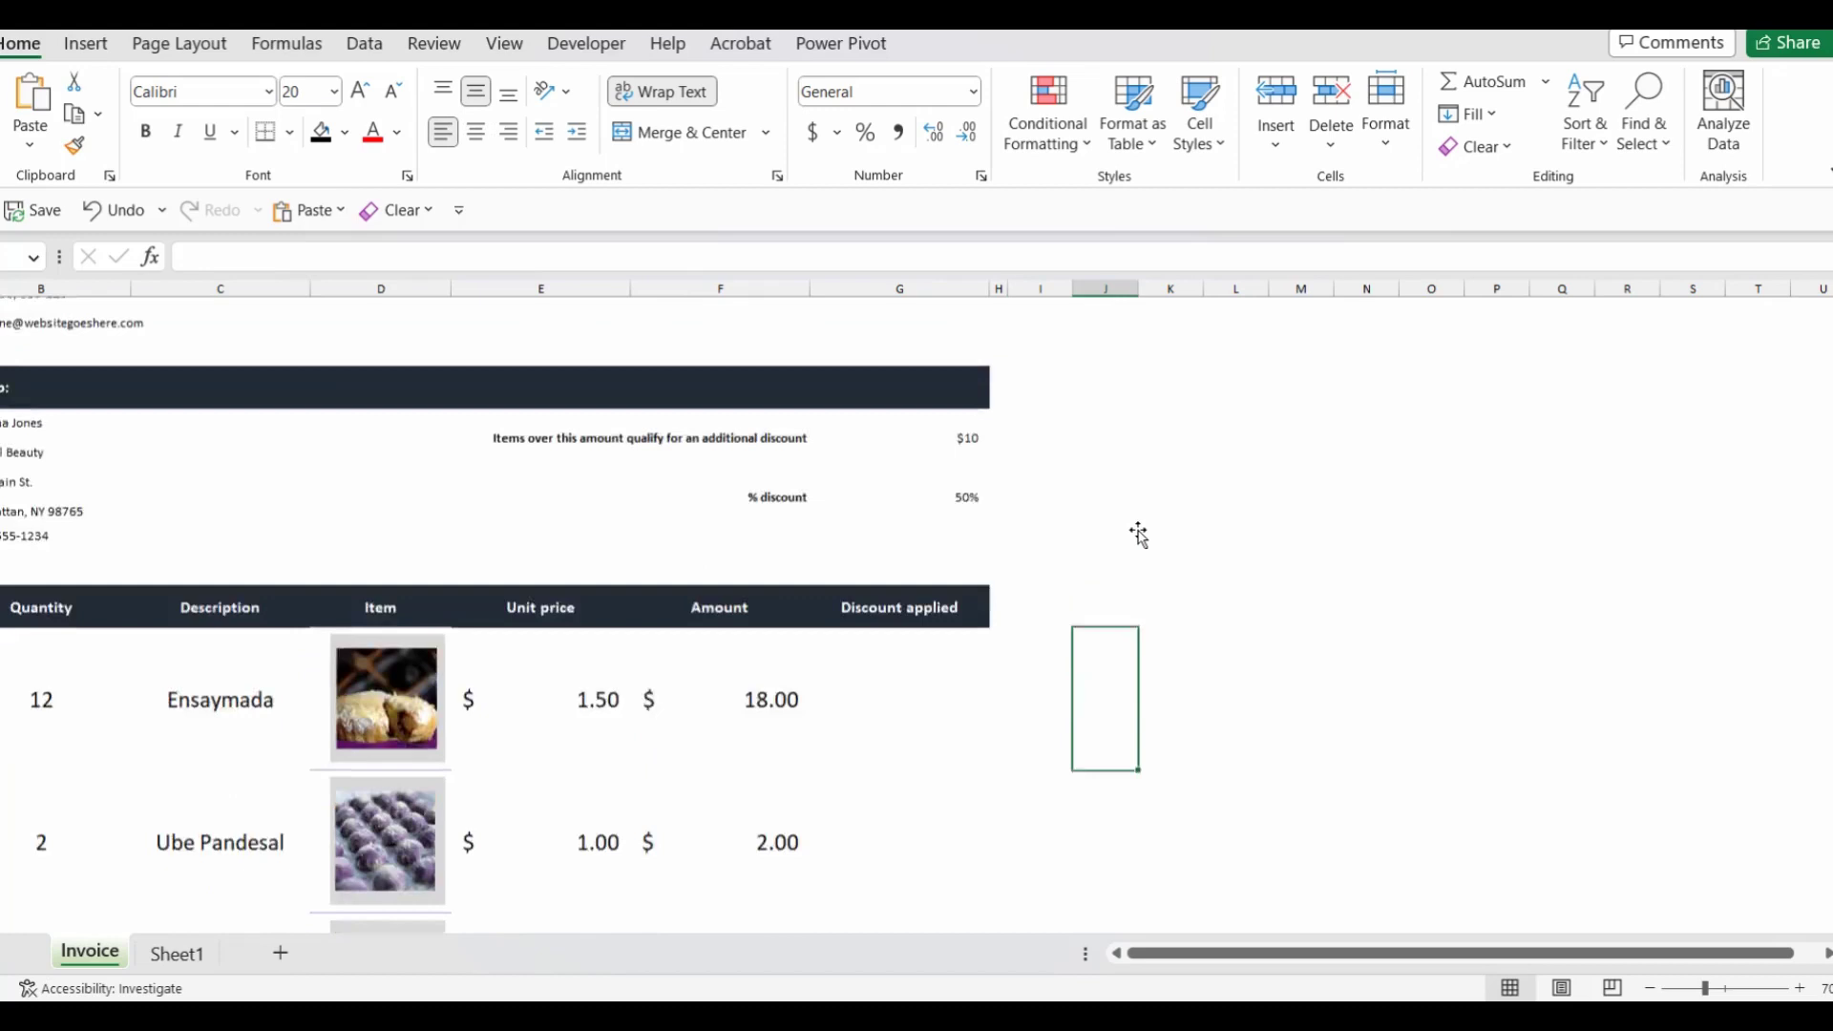
{"action": "scroll", "coordinate": [1138, 531], "scroll_direction": "down", "scroll_amount": 5}
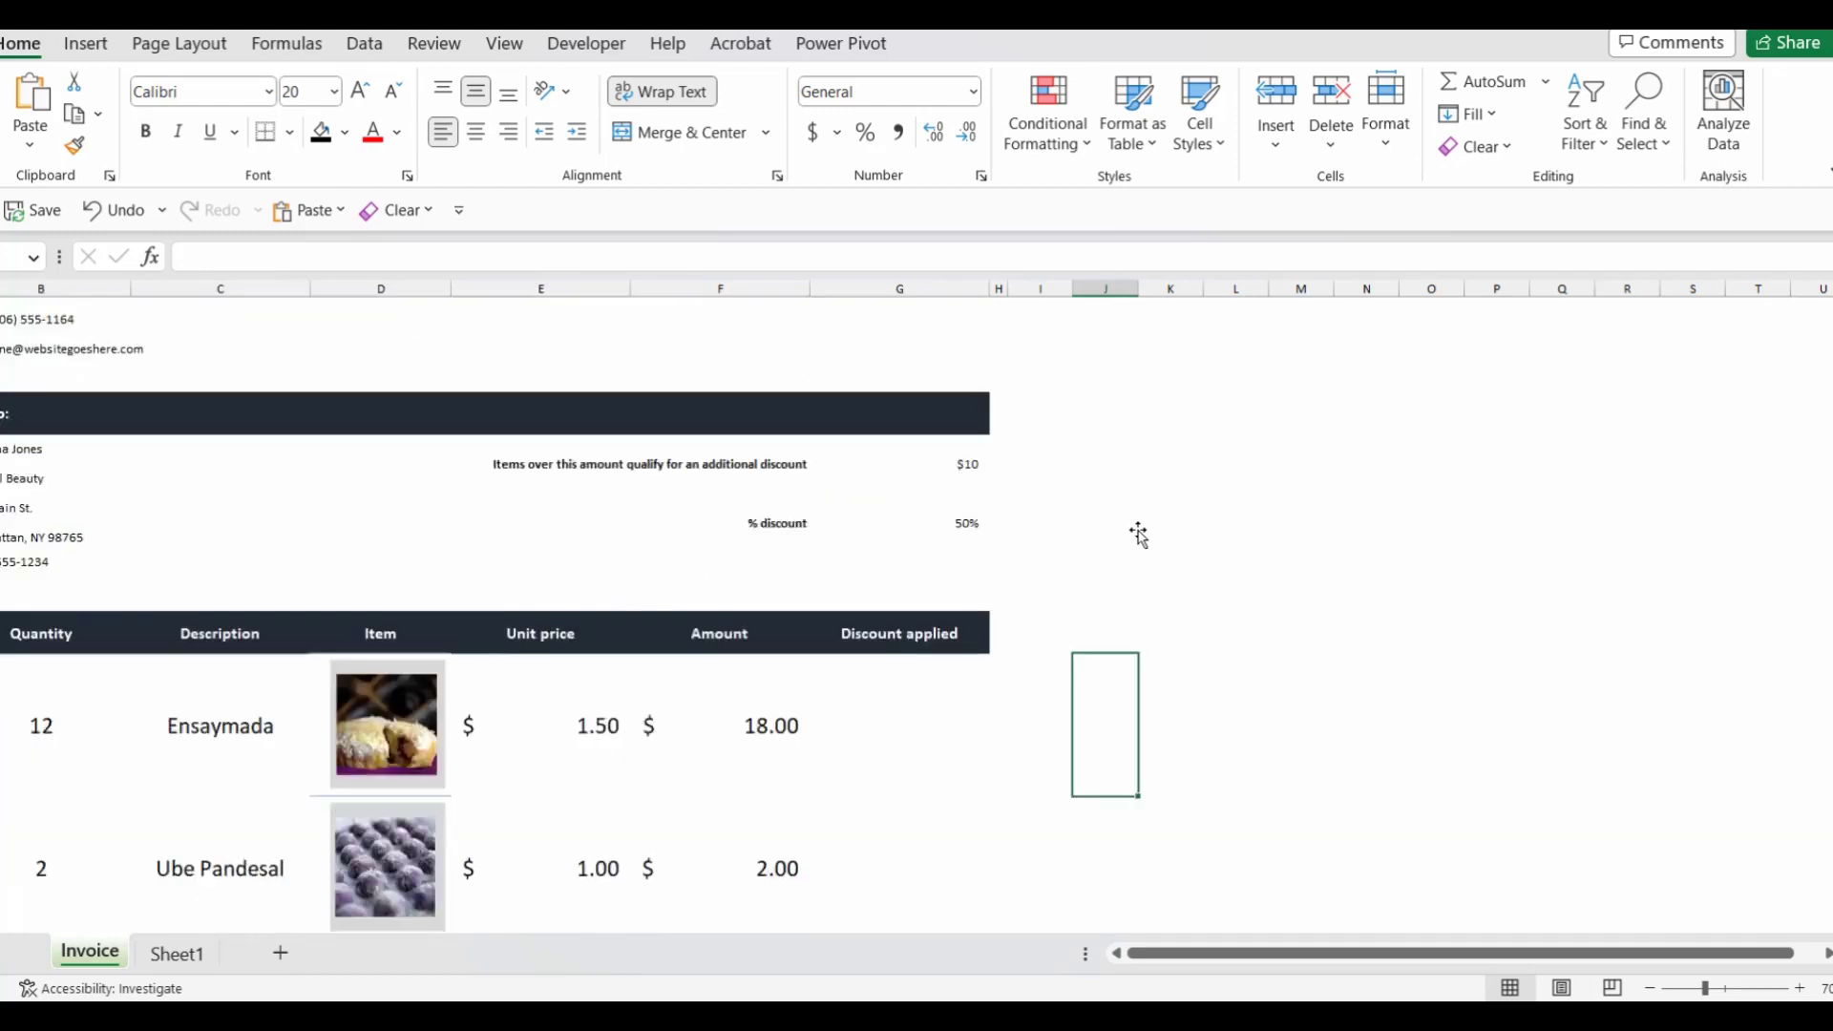
{"action": "left_click", "coordinate": [225, 380]}
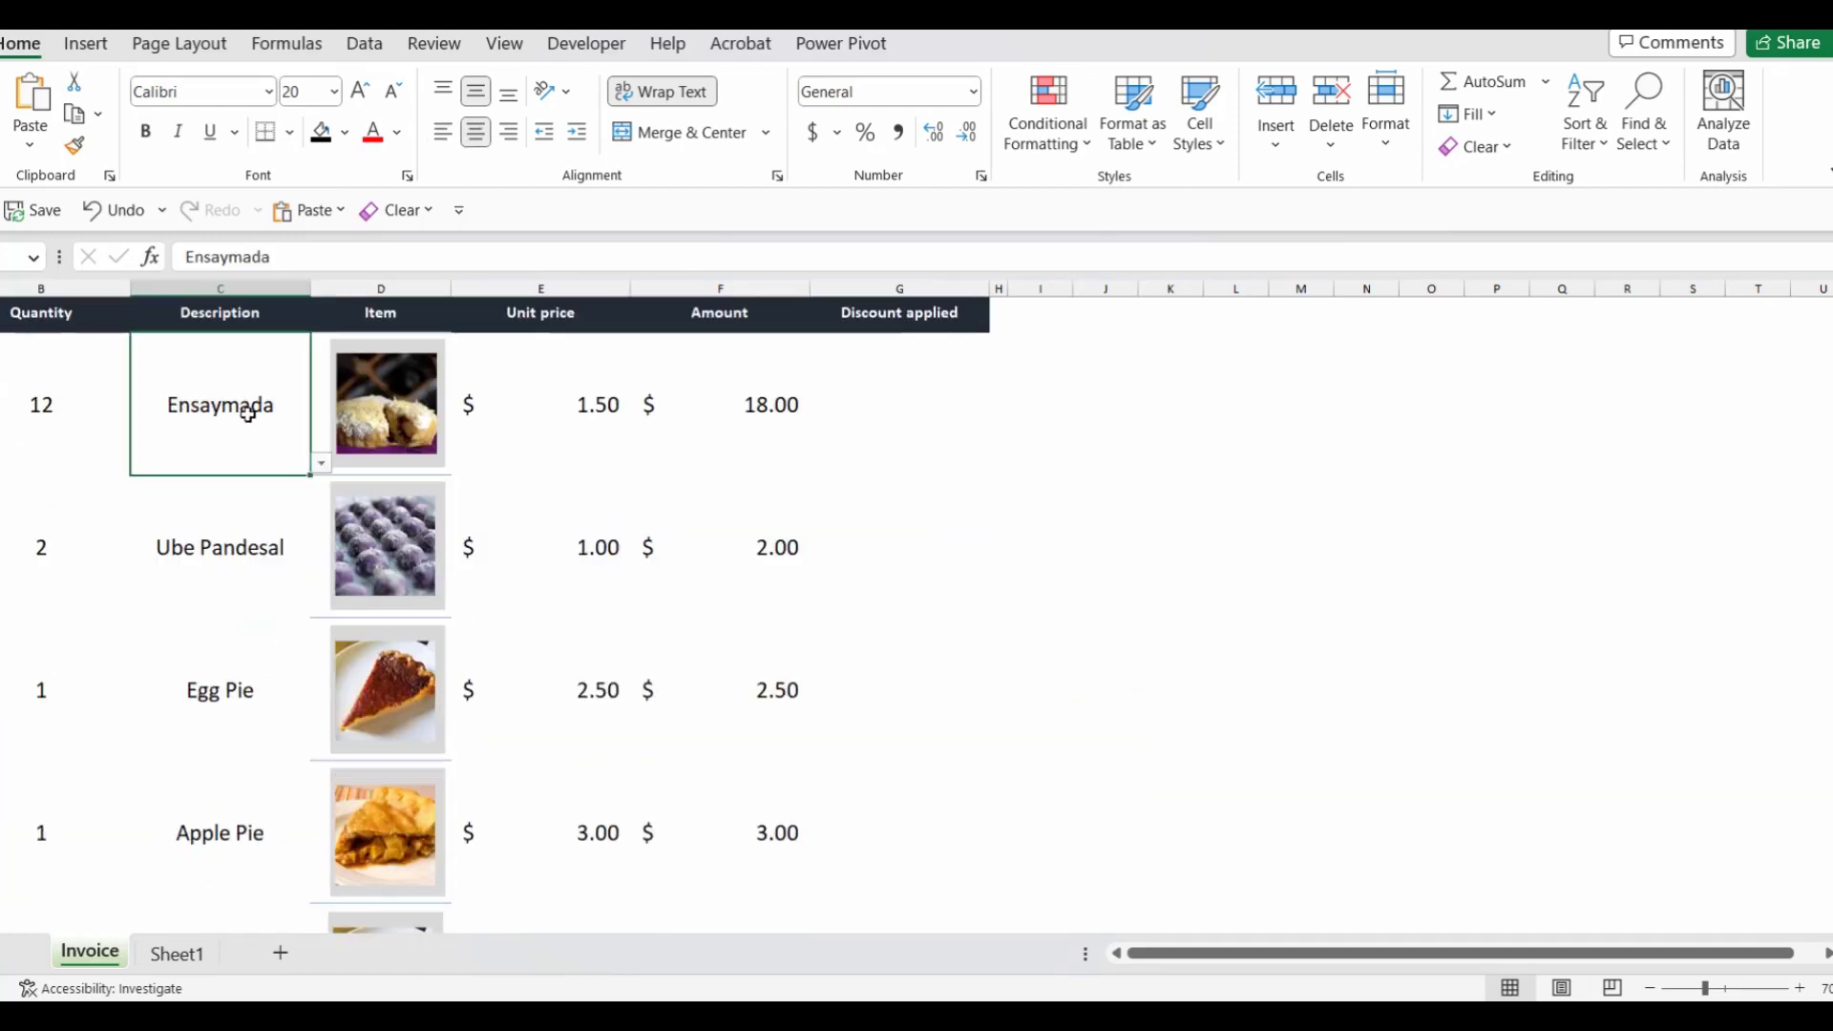
{"action": "left_click", "coordinate": [321, 463]}
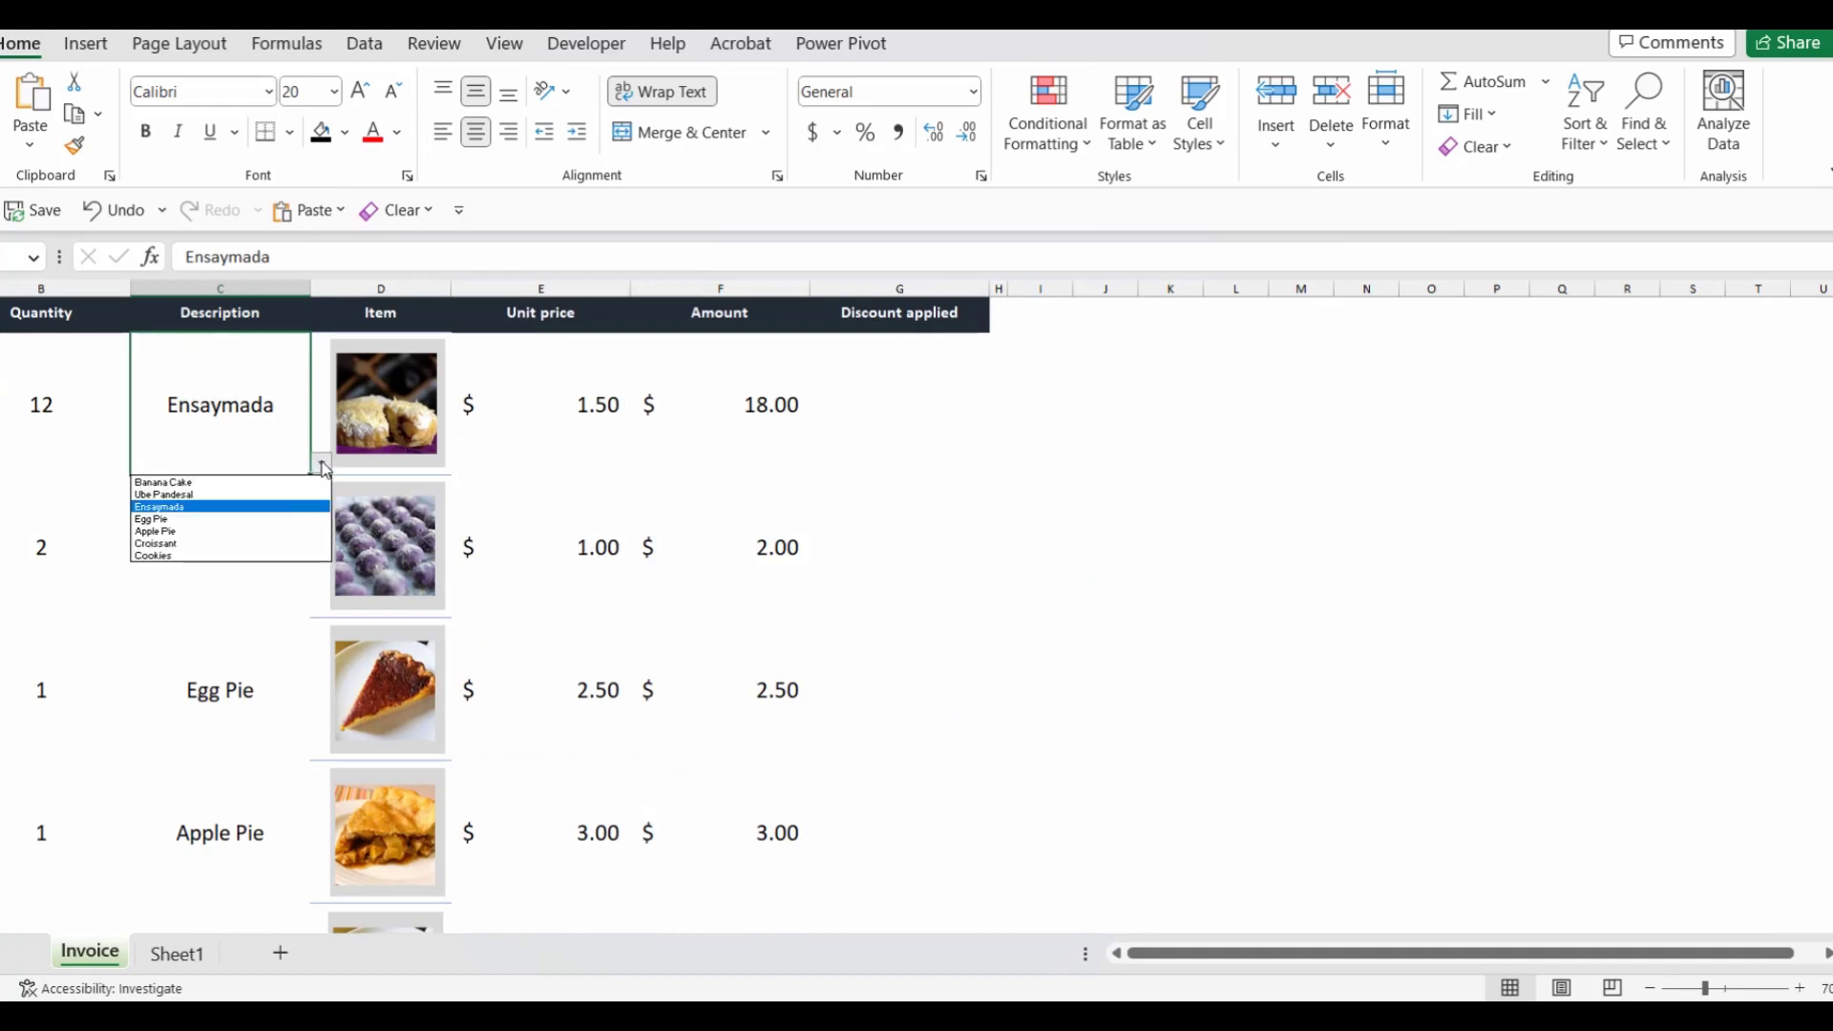
{"action": "left_click", "coordinate": [222, 521]}
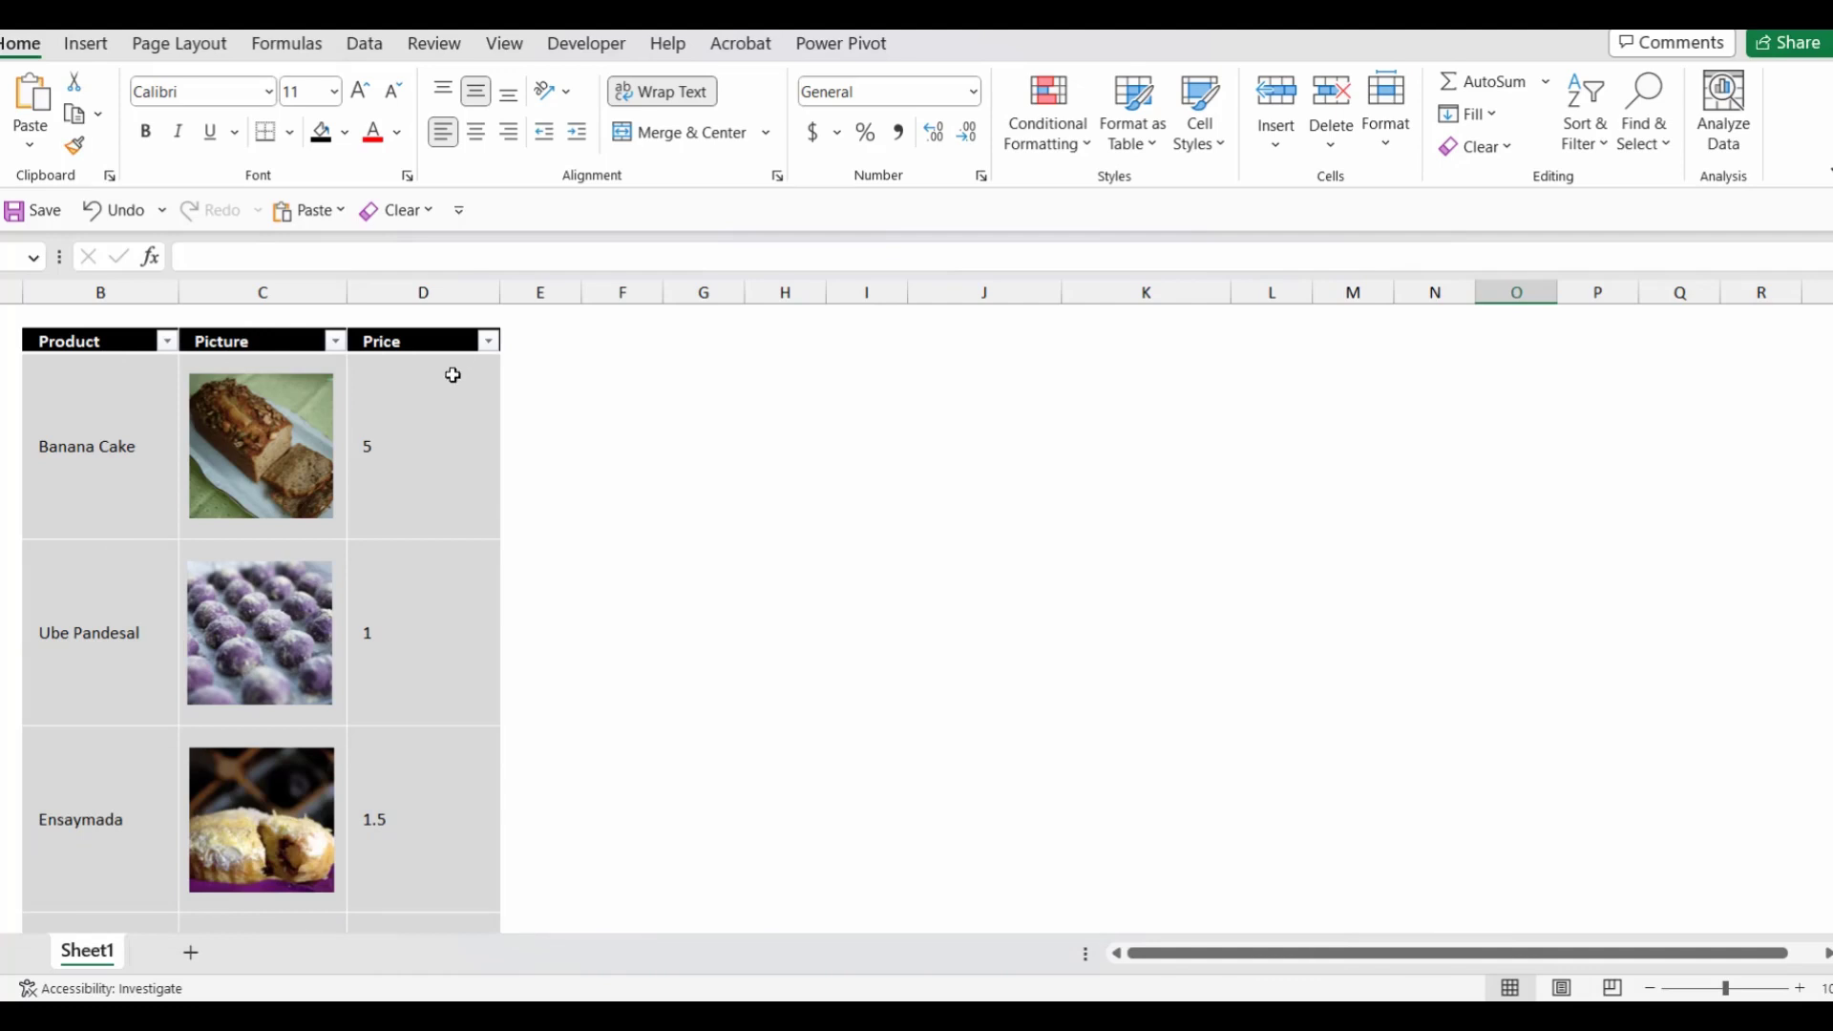
Nudge the Banana Cake picture in its cell, then show the product table's Table Design options
{"action": "left_click", "coordinate": [298, 423]}
{"action": "mouse_move", "coordinate": [298, 423]}
{"action": "left_mouse_down"}
{"action": "mouse_move", "coordinate": [654, 446]}
{"action": "mouse_move", "coordinate": [293, 452]}
{"action": "left_mouse_up"}
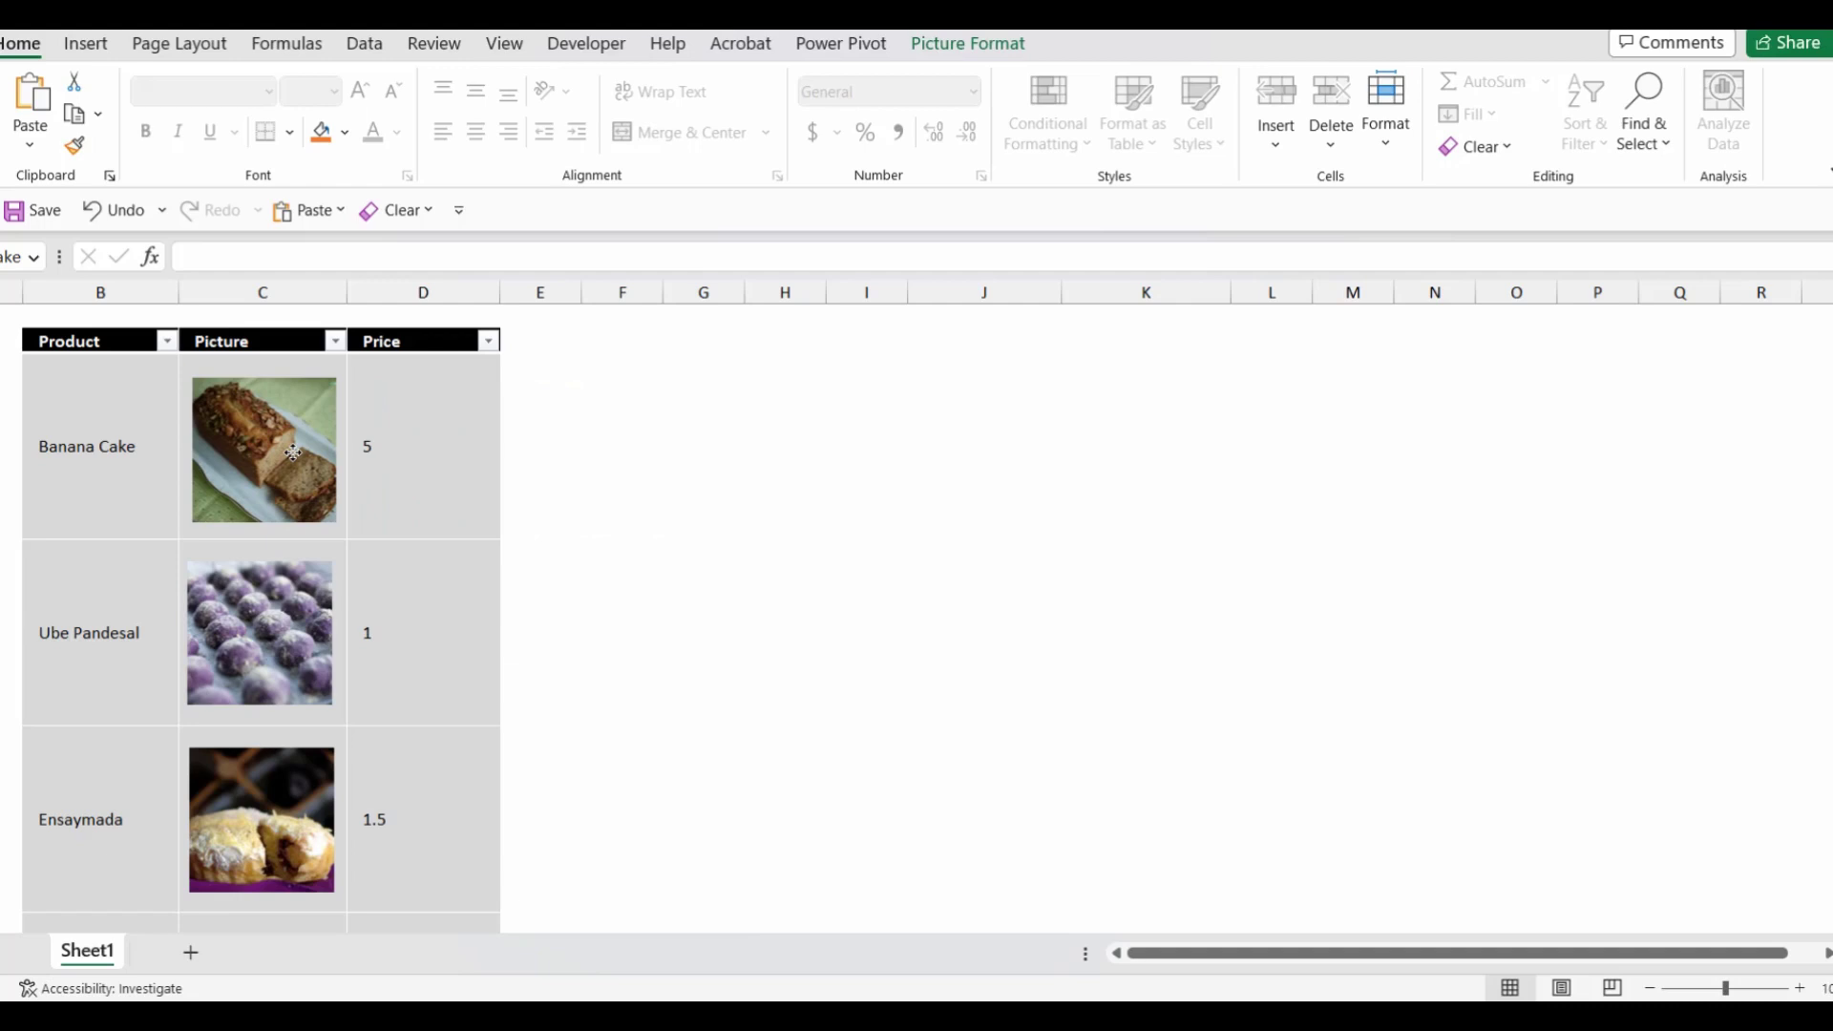
{"action": "left_click", "coordinate": [467, 433]}
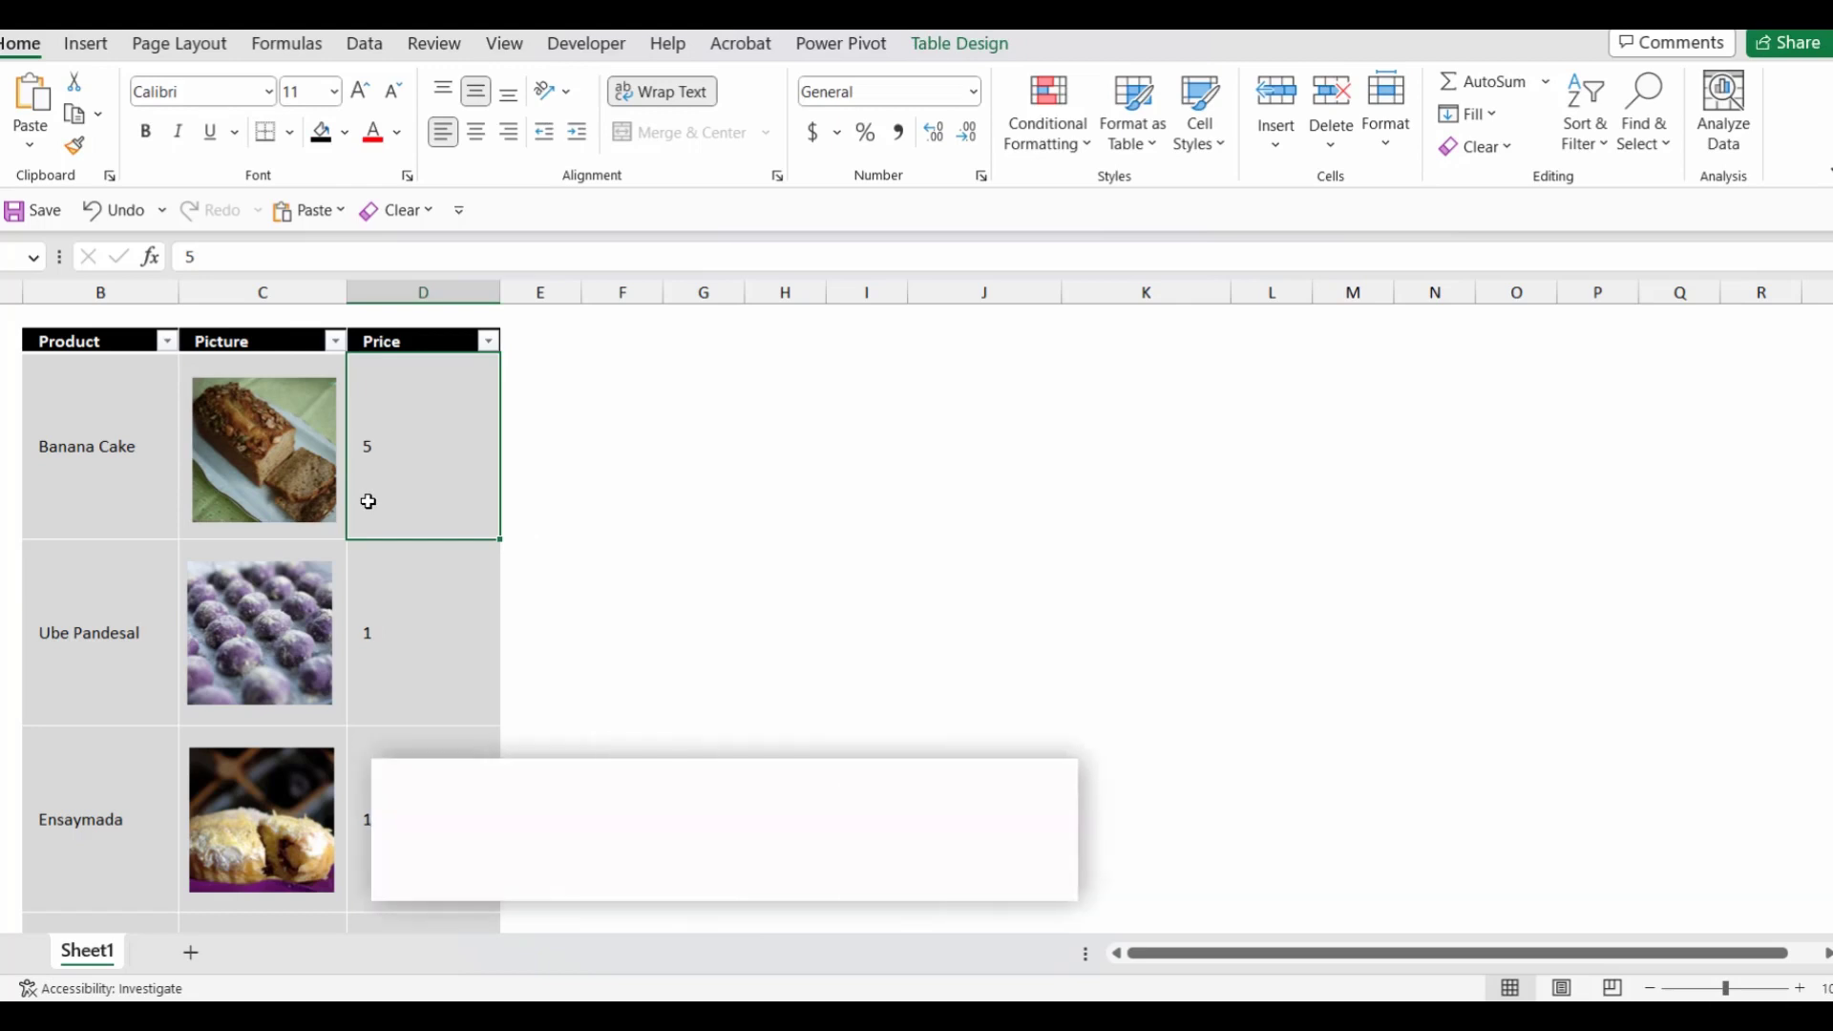
{"action": "left_click", "coordinate": [950, 44]}
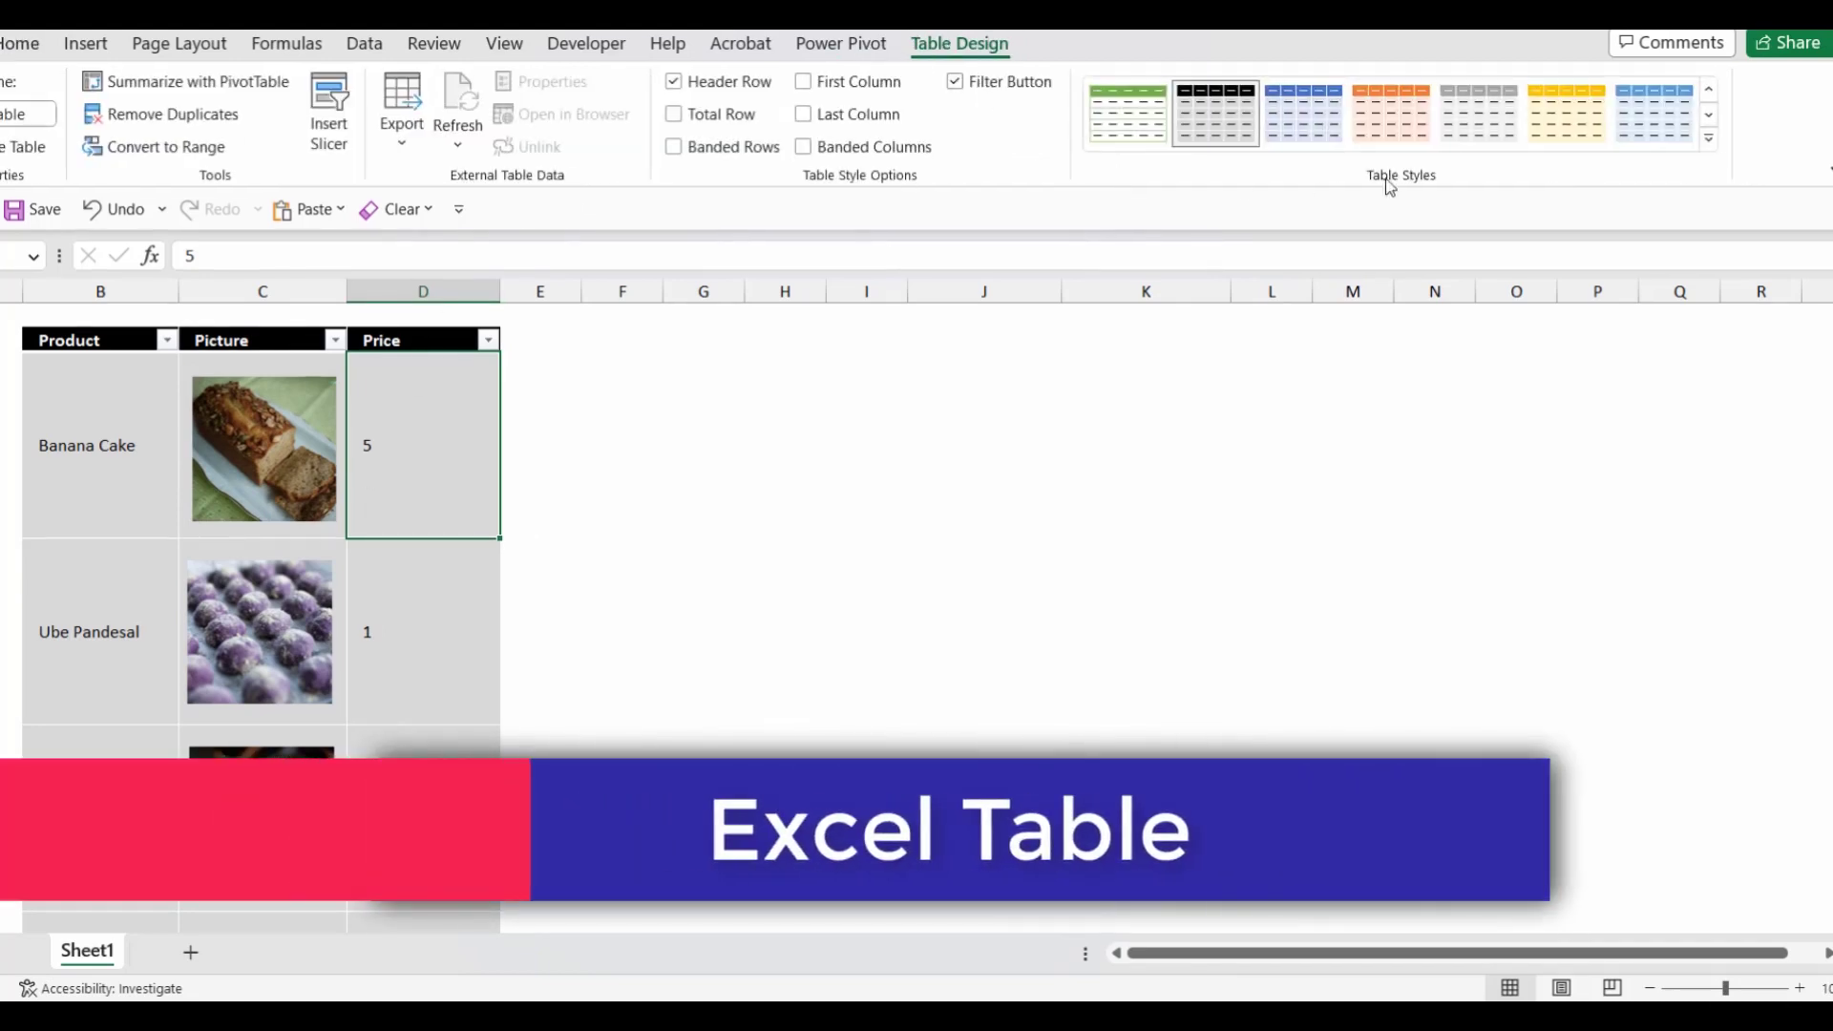
{"action": "left_click", "coordinate": [668, 510]}
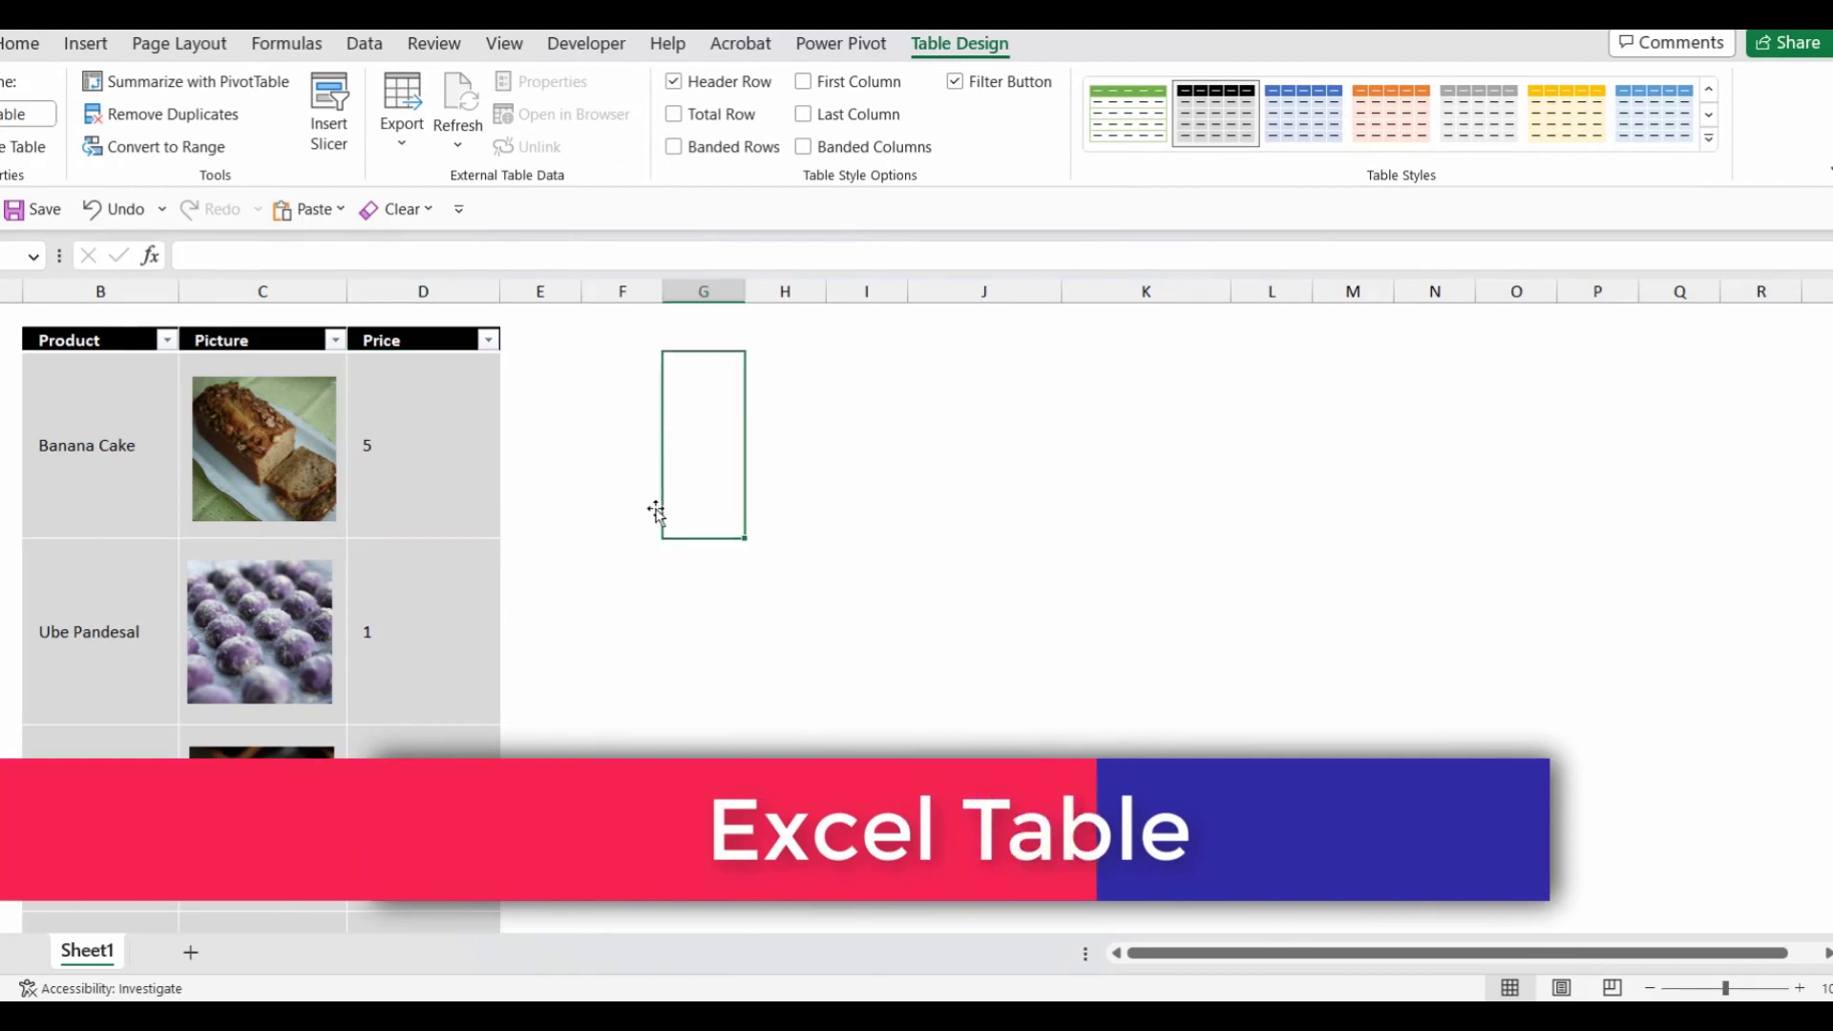
{"action": "left_click", "coordinate": [112, 497]}
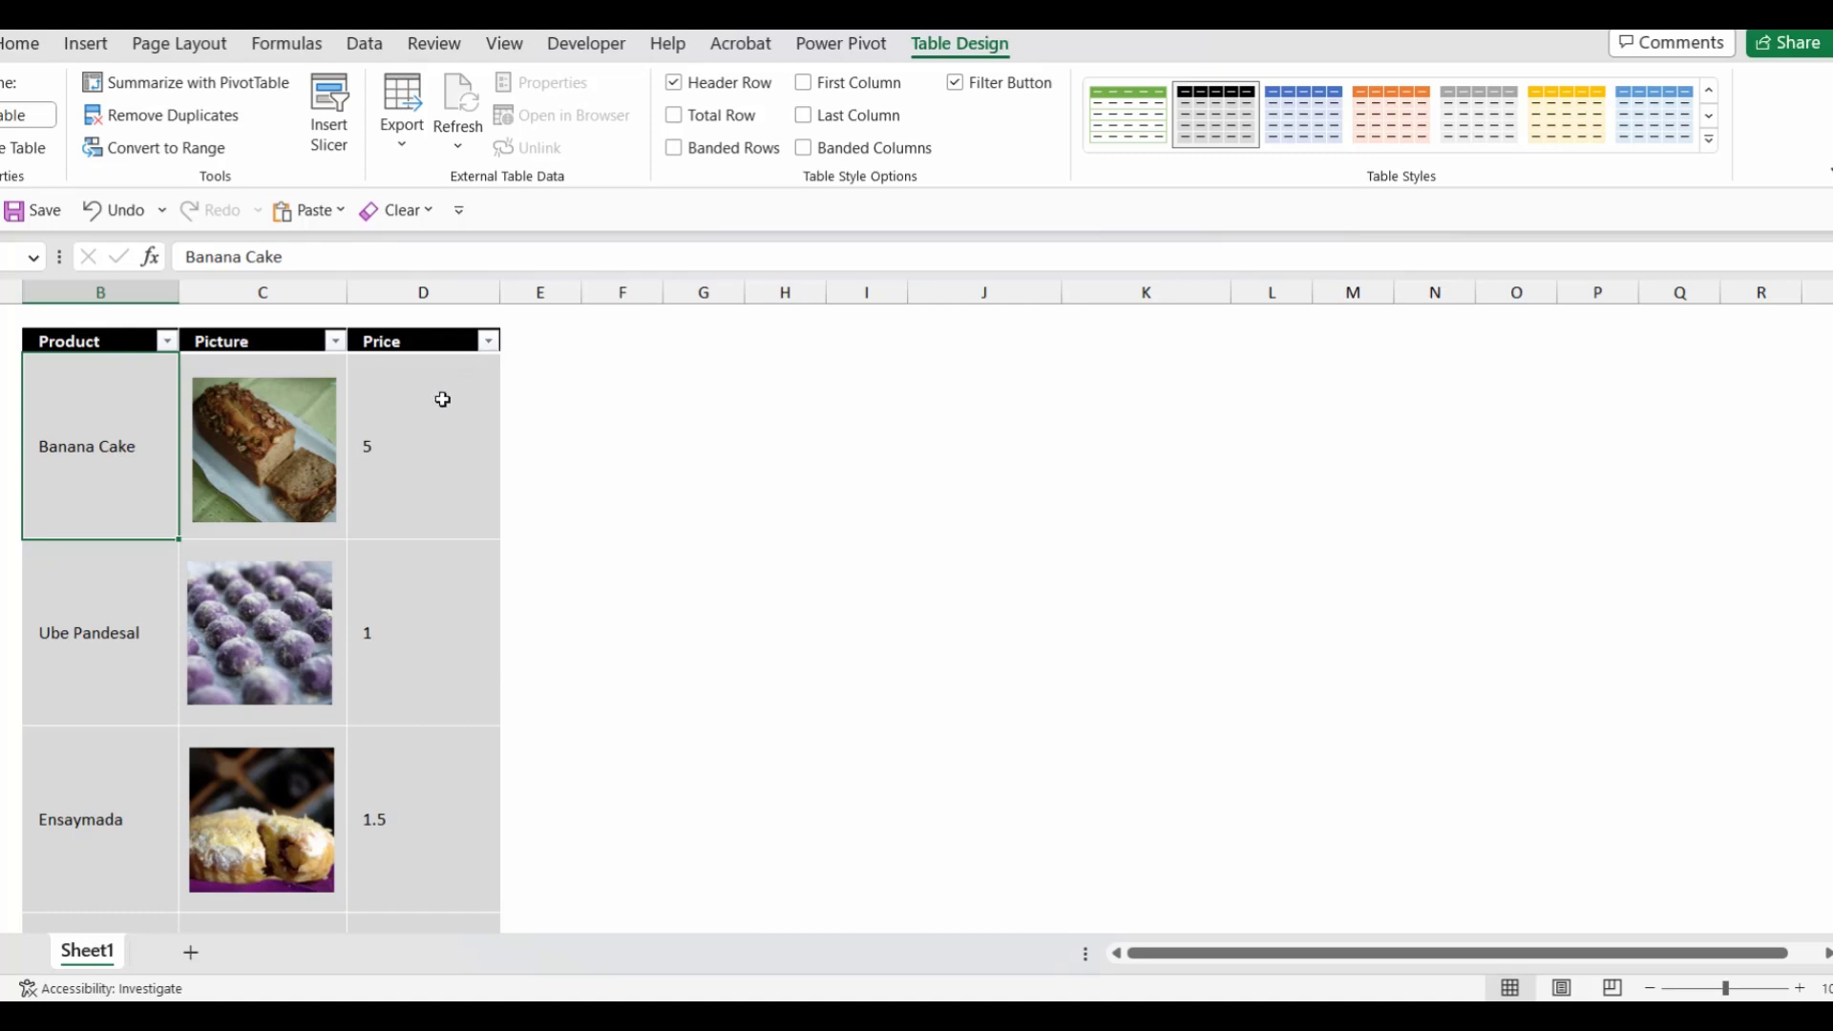
Create names for the Product and Picture columns from the Top row only, with Left column unchecked
{"action": "left_click", "coordinate": [92, 340]}
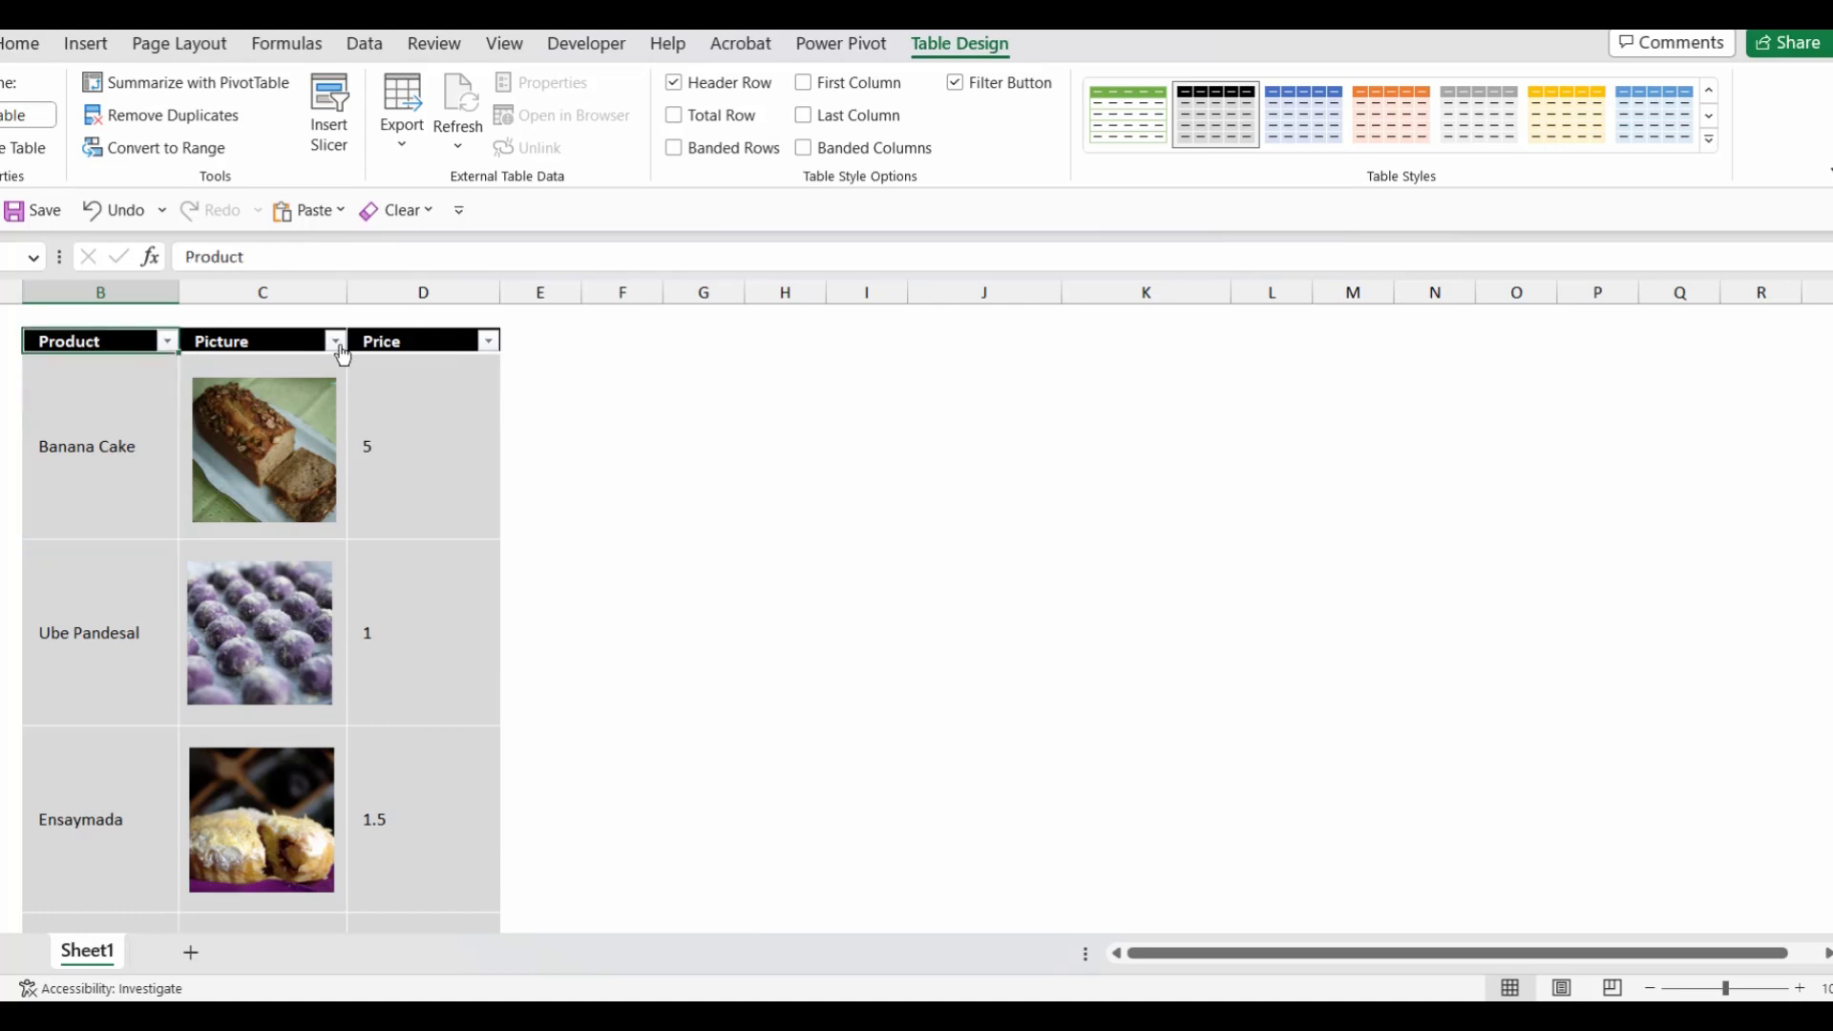
{"action": "left_click_drag", "start_coordinate": [343, 355], "coordinate": [267, 424]}
{"action": "scroll", "coordinate": [343, 355], "scroll_direction": "down", "scroll_amount": 2}
{"action": "scroll", "coordinate": [267, 423], "scroll_direction": "up", "scroll_amount": 3}
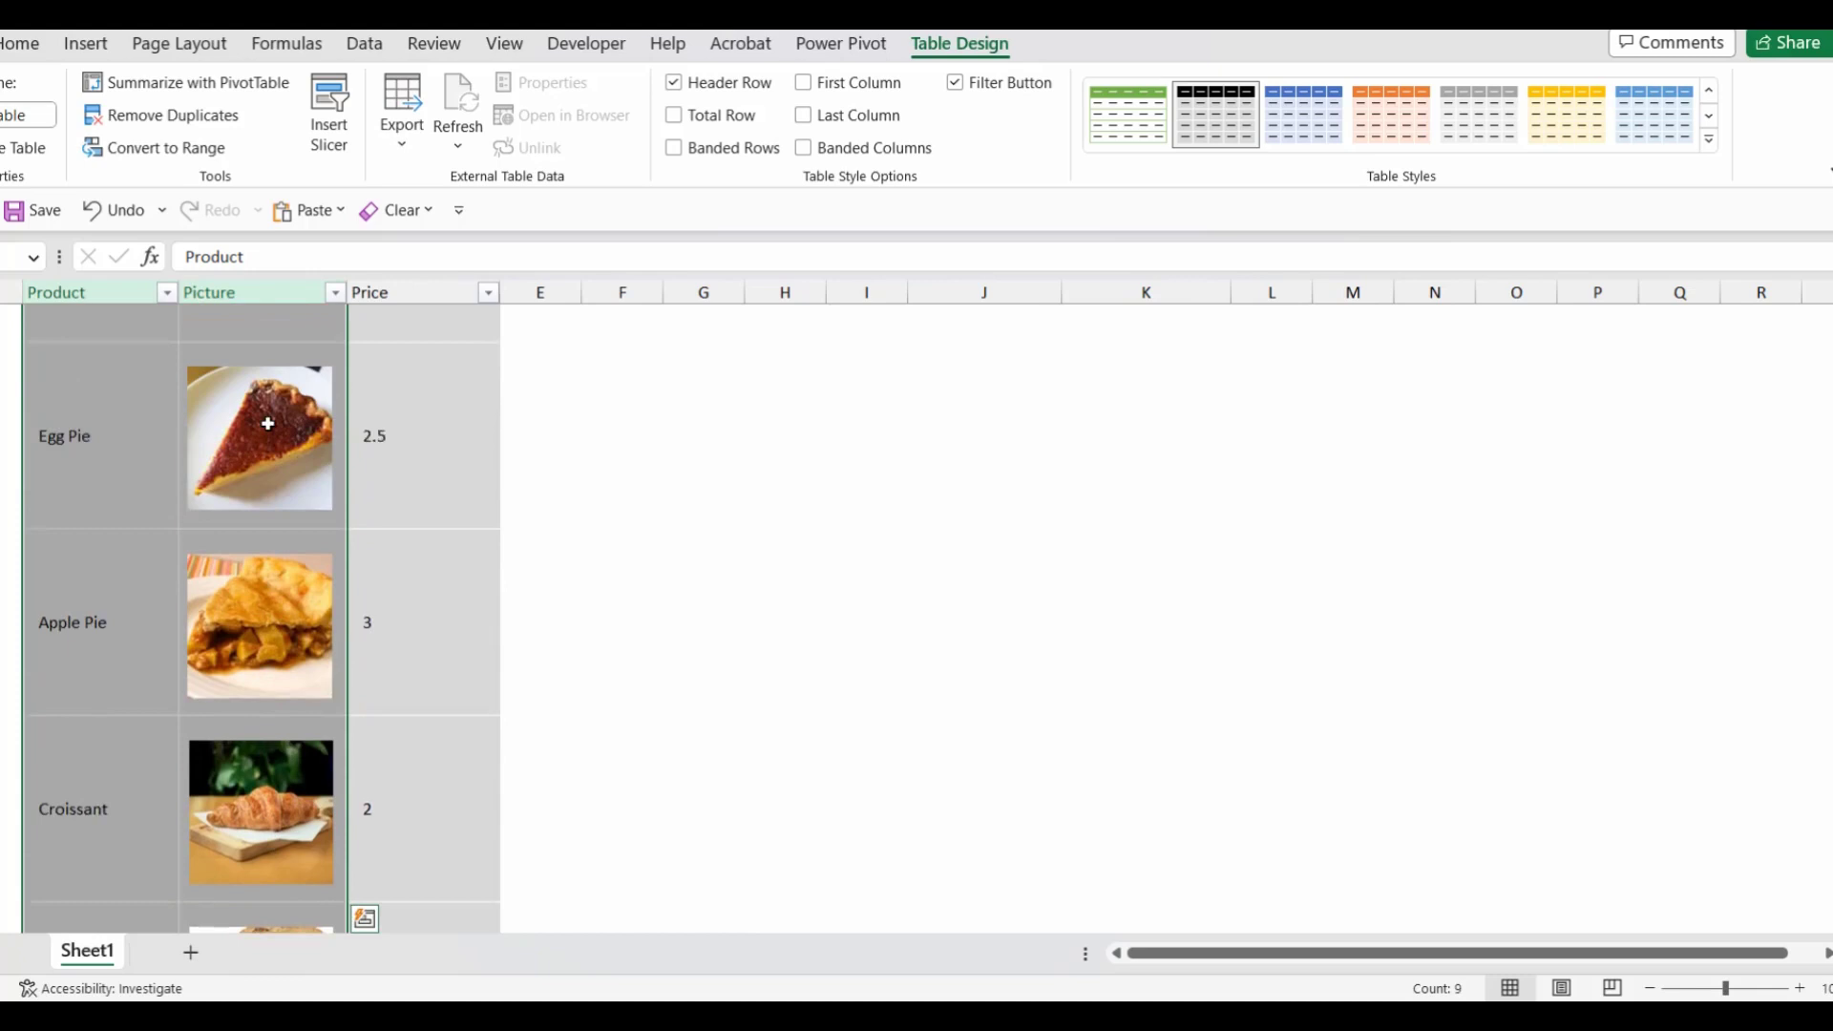
{"action": "scroll", "coordinate": [268, 424], "scroll_direction": "up", "scroll_amount": 4}
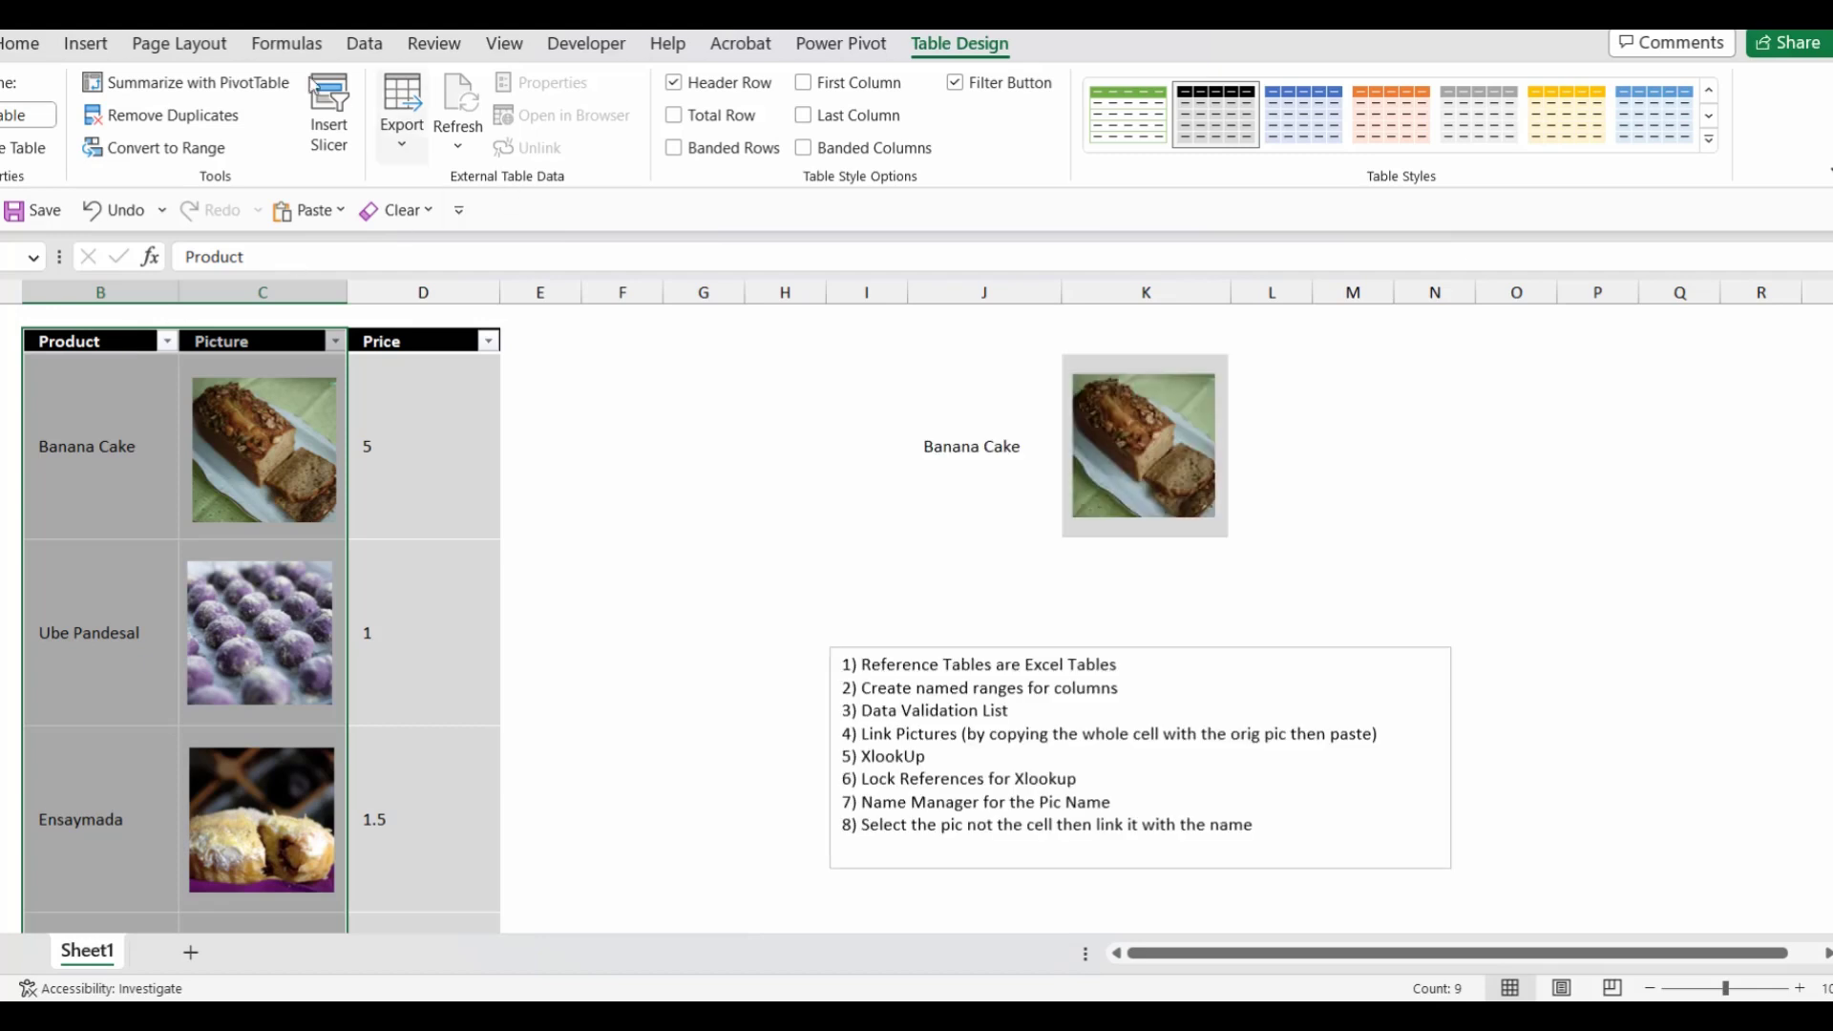
{"action": "left_click", "coordinate": [287, 43]}
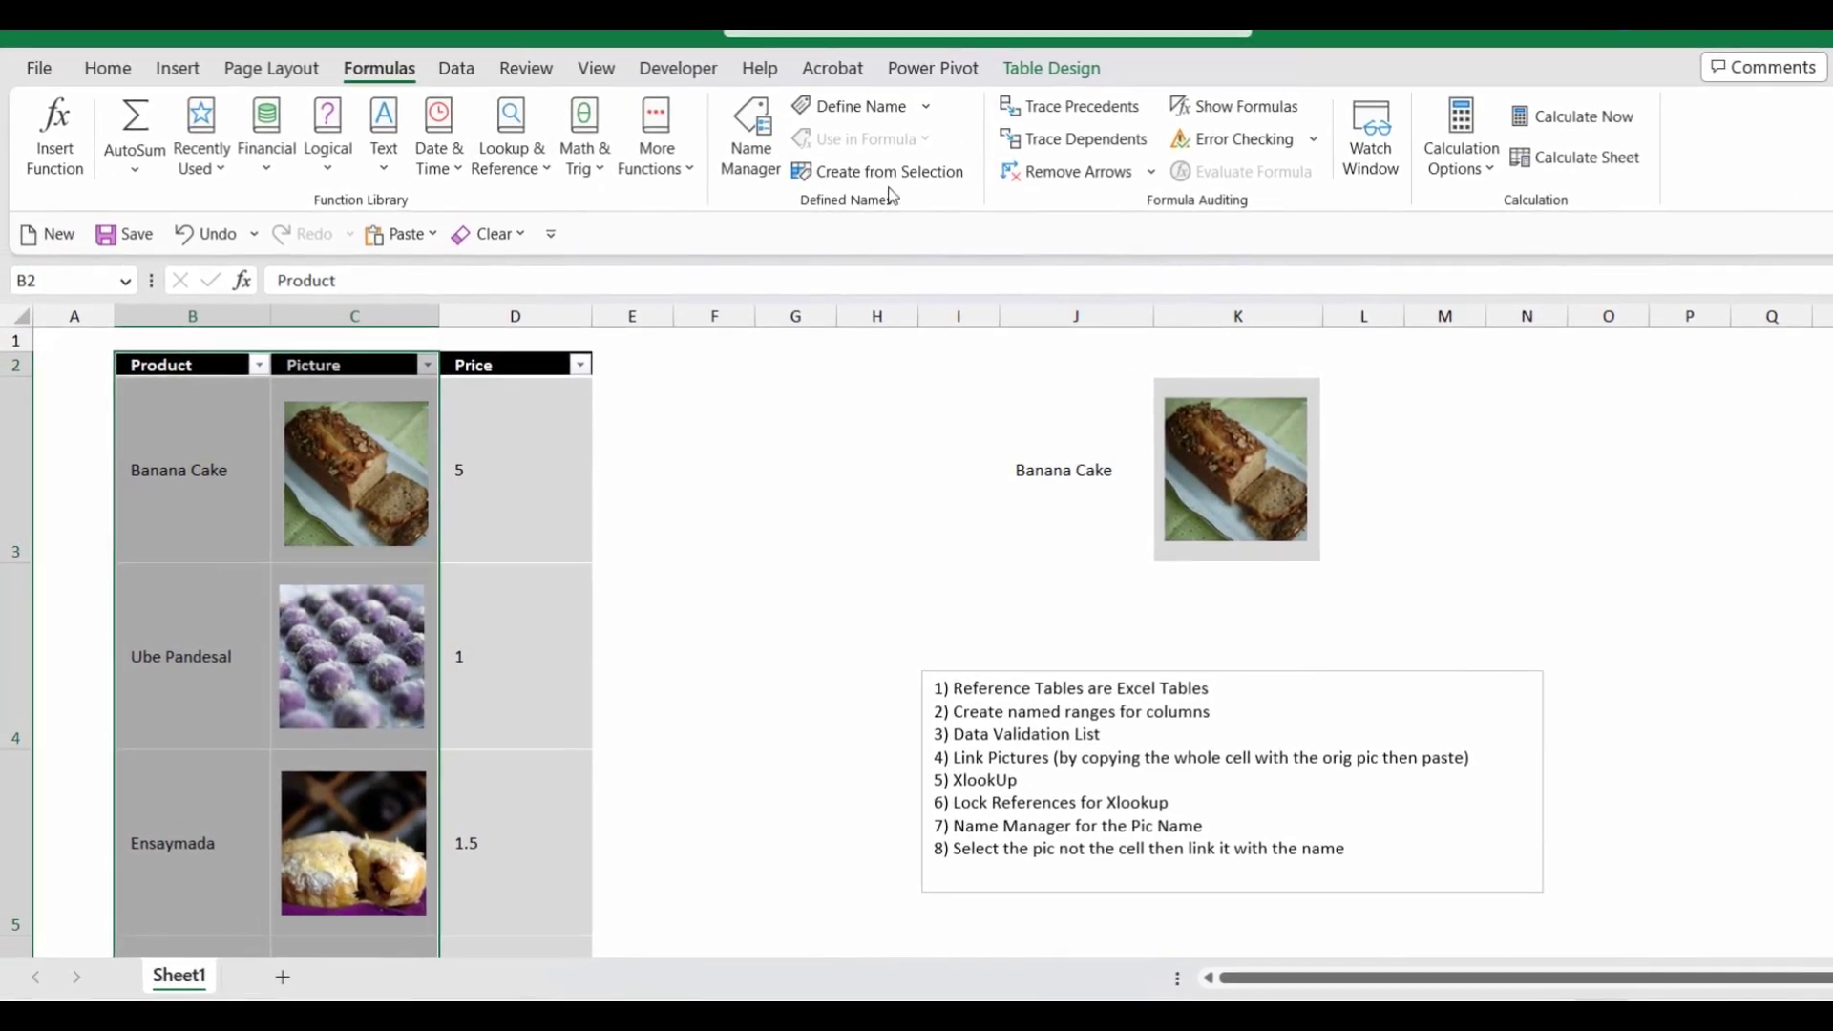
{"action": "left_click", "coordinate": [890, 171]}
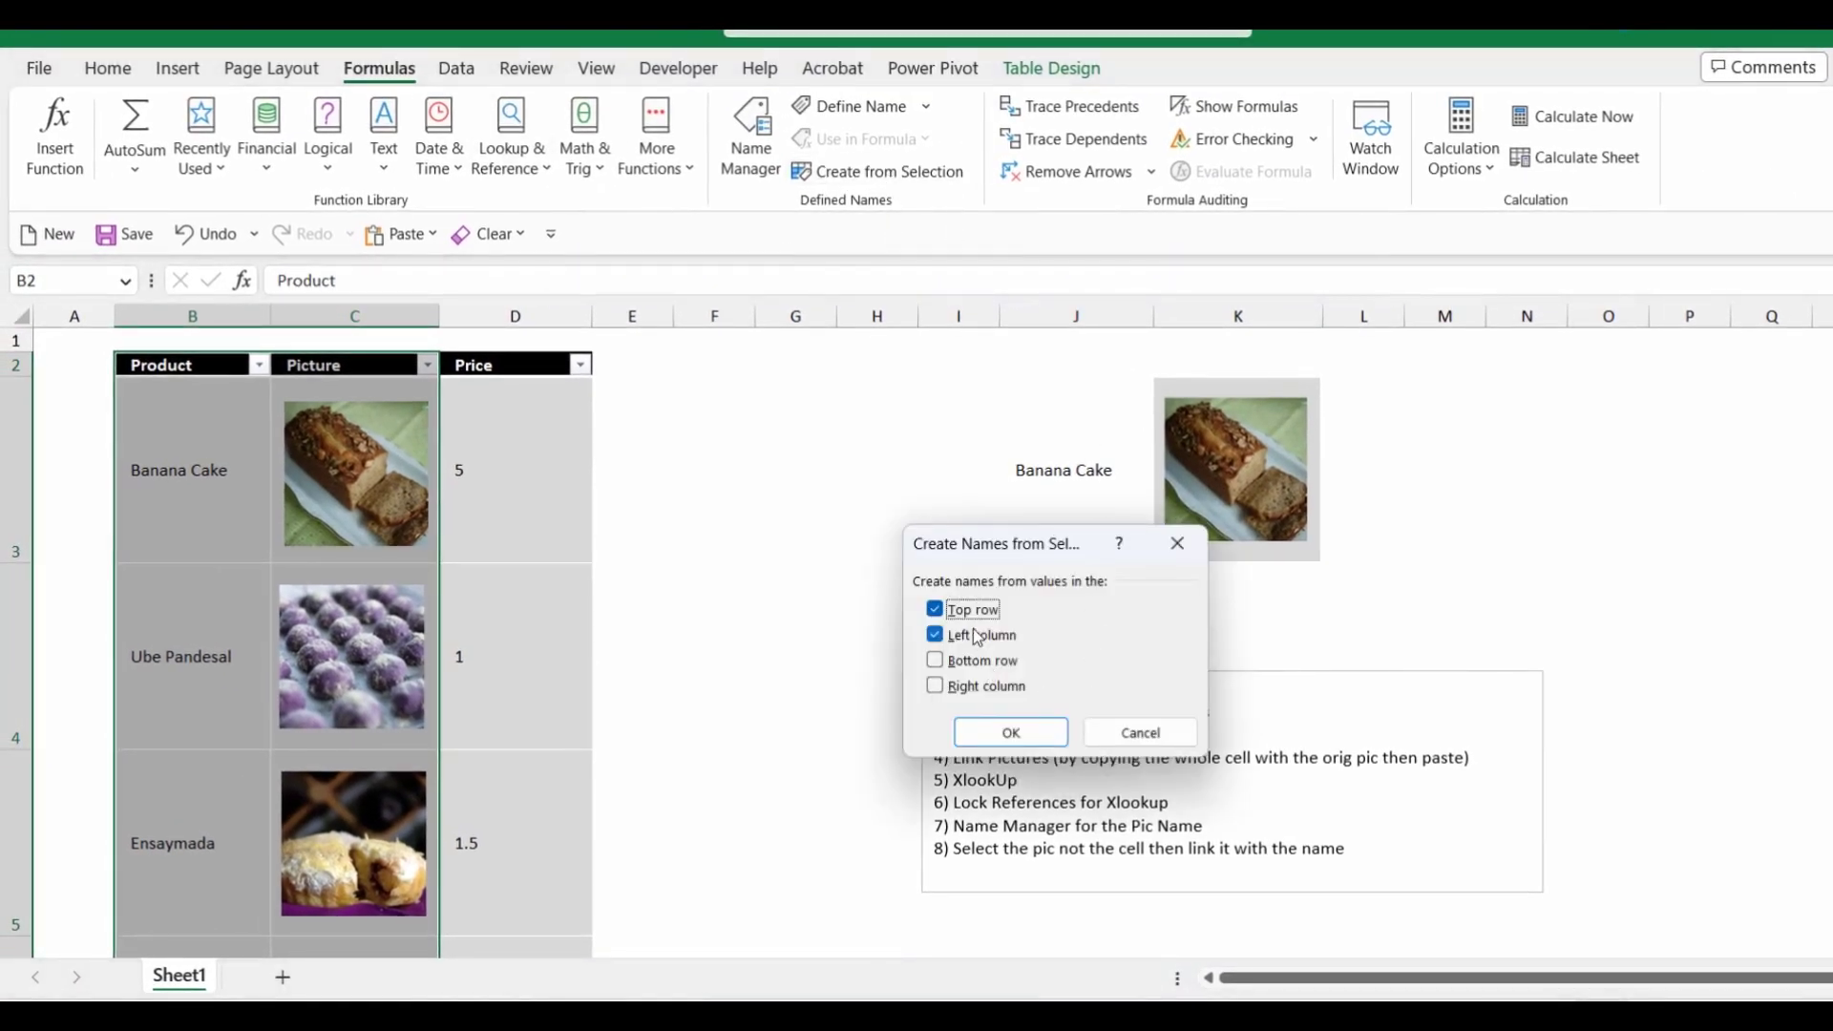
{"action": "left_click", "coordinate": [937, 635]}
{"action": "key", "text": "Return"}
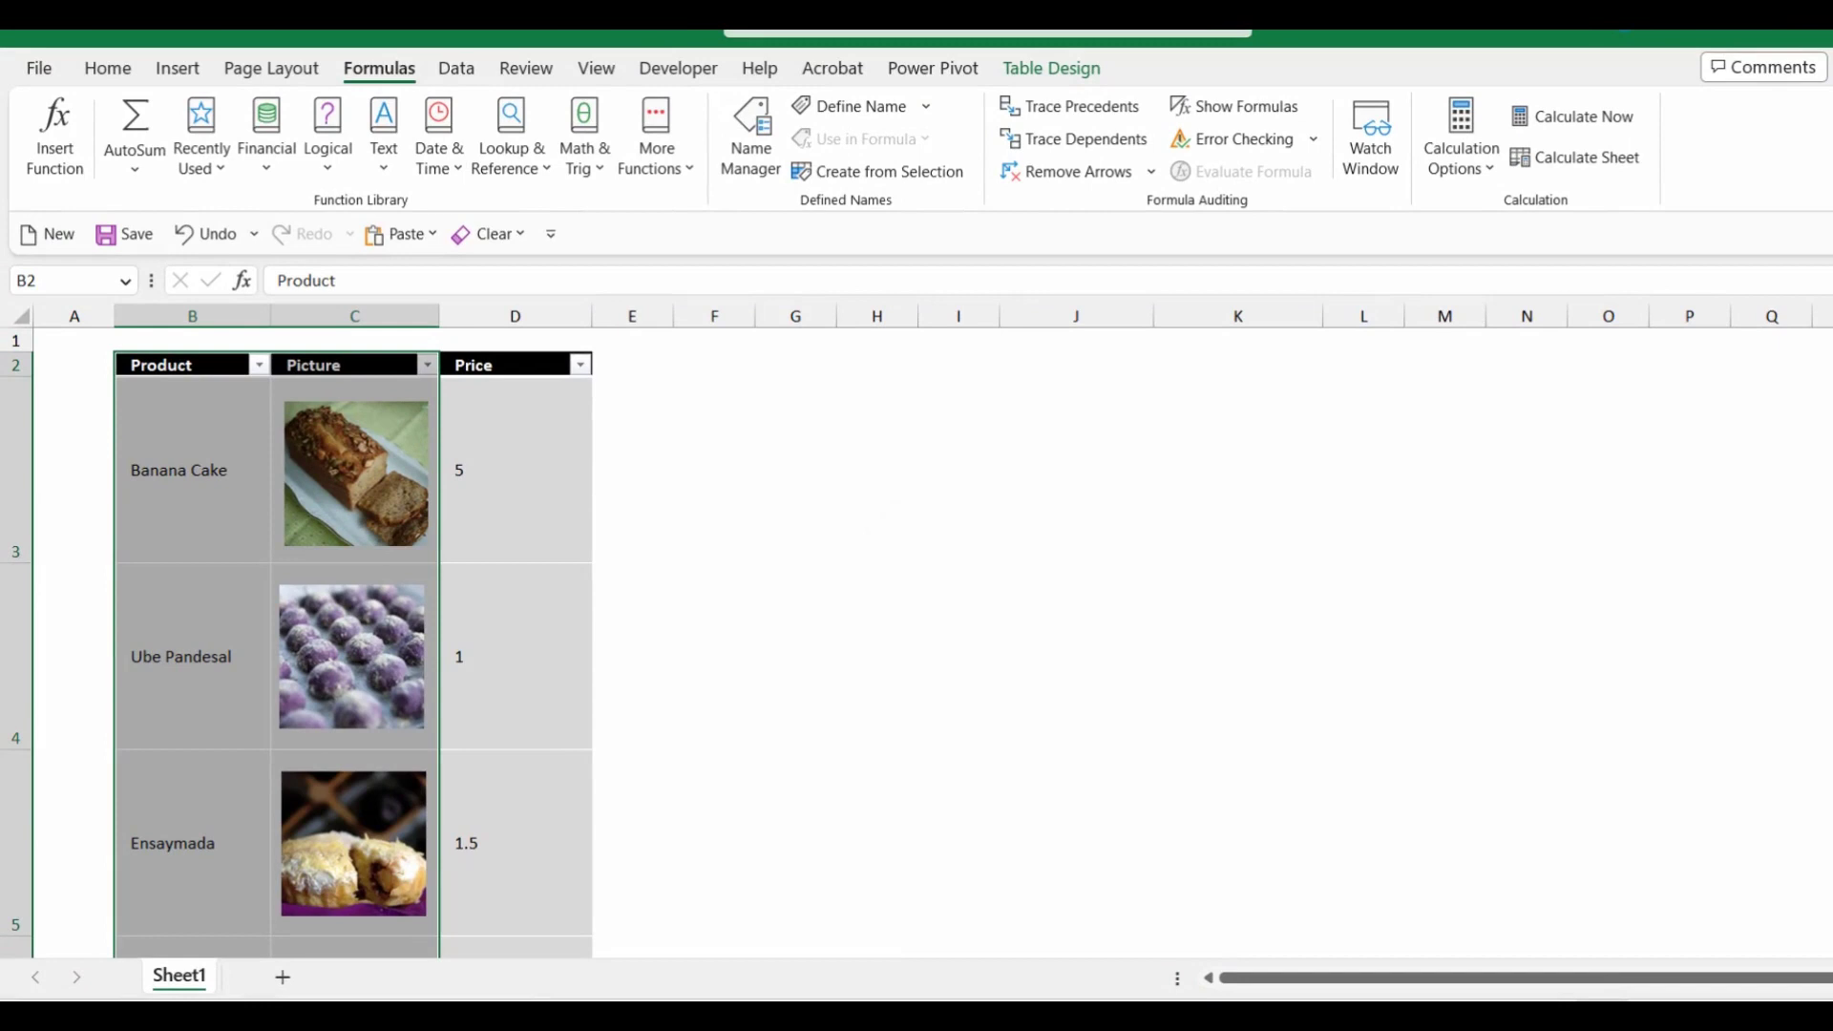
In Name Manager, check the Product and Picture names and confirm Product refers to Sheet1!$B$3:$B$9
{"action": "left_click", "coordinate": [186, 362]}
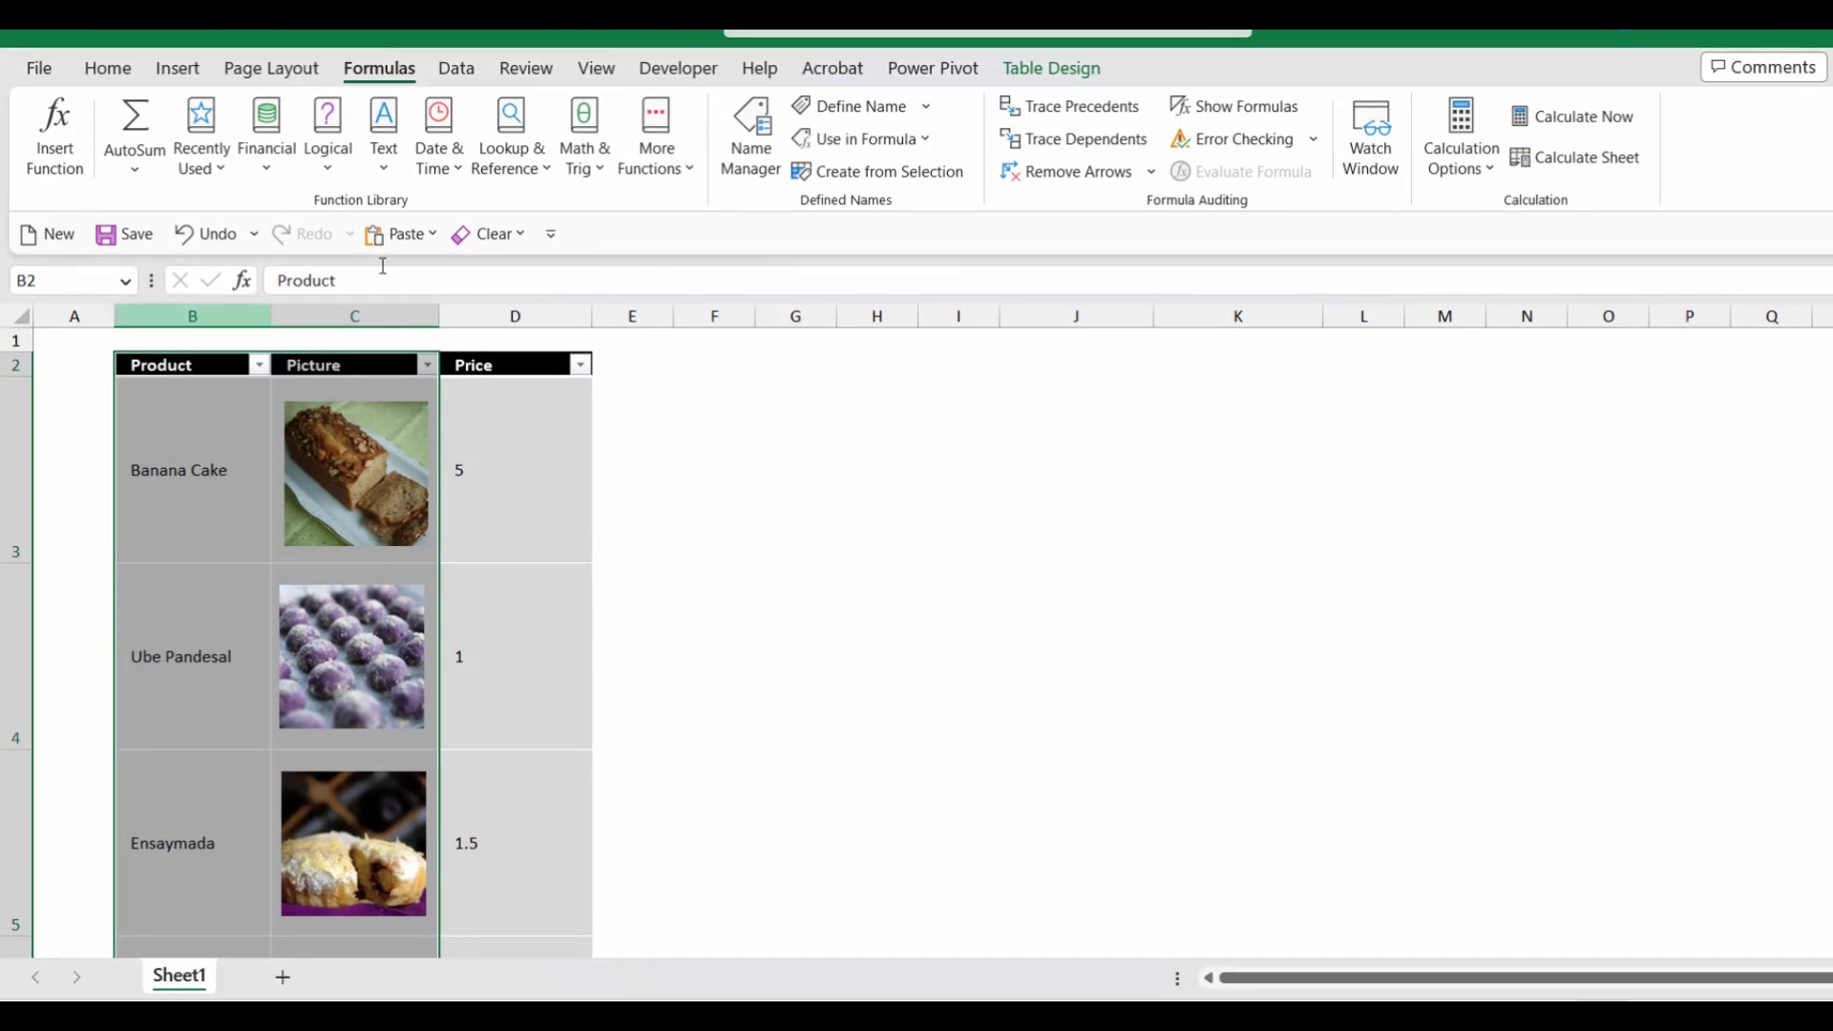
{"action": "left_click", "coordinate": [749, 139]}
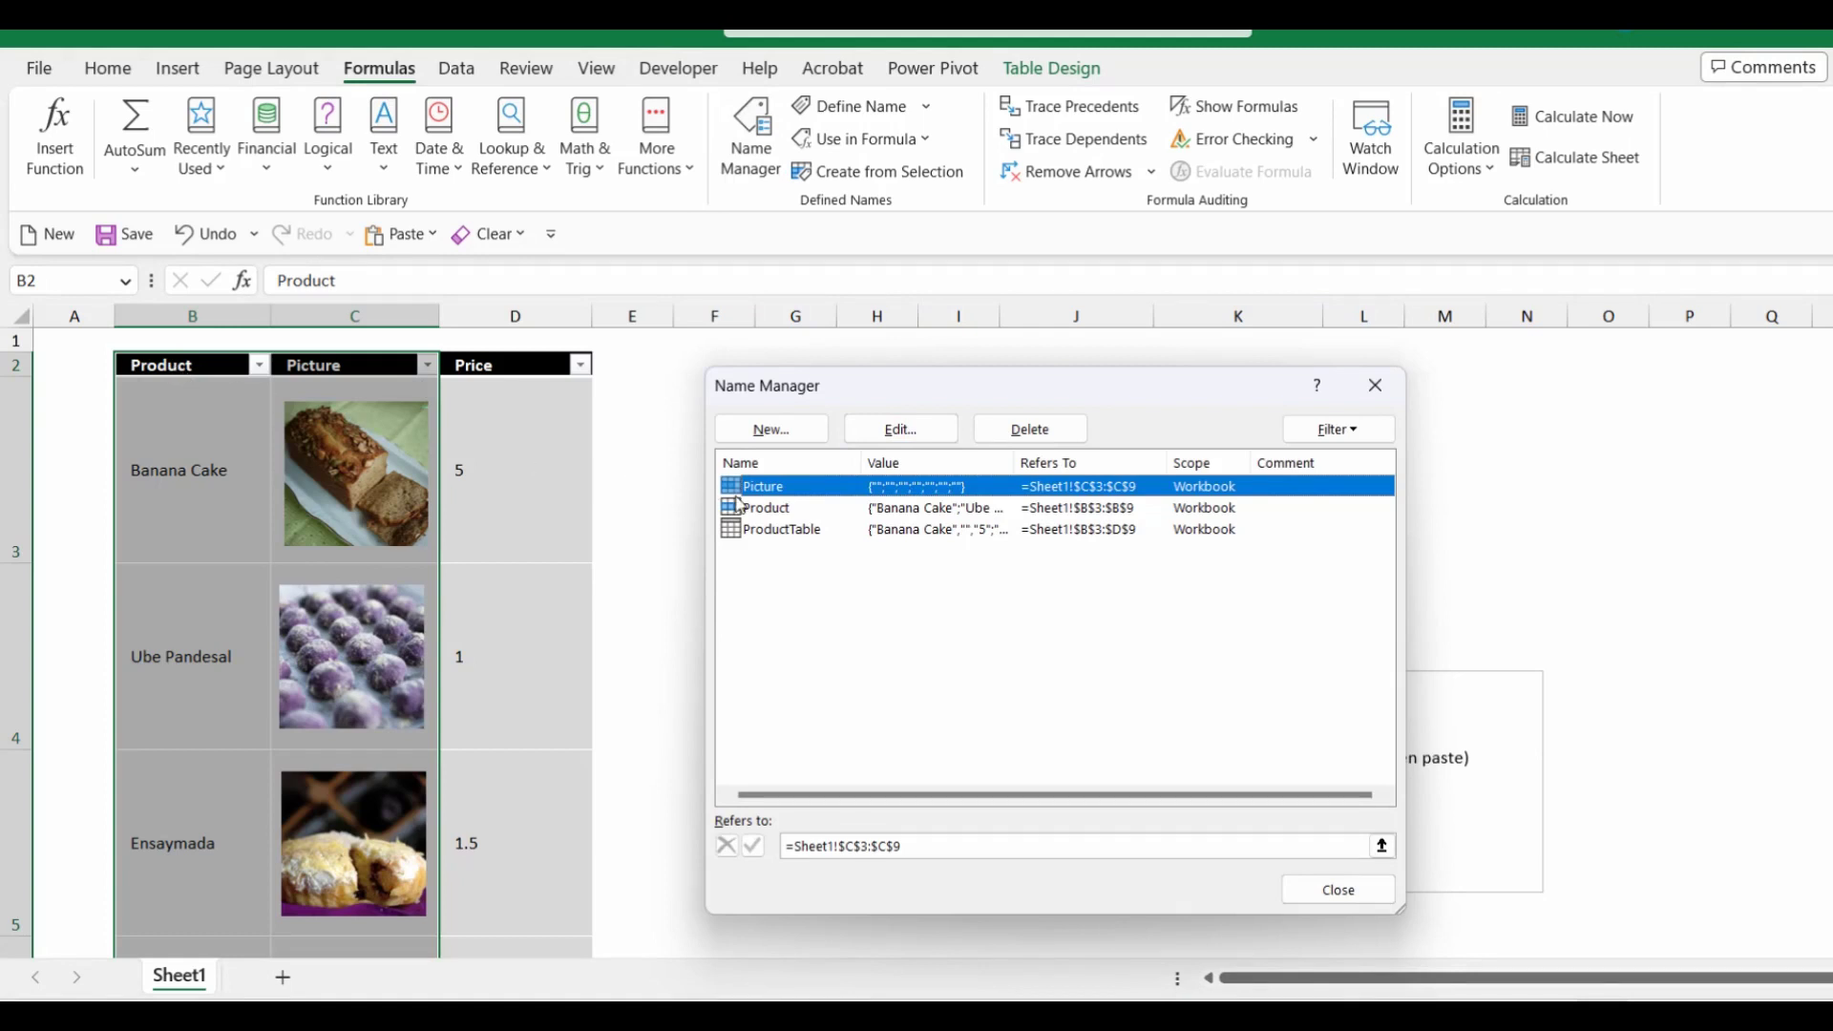
{"action": "left_click", "coordinate": [781, 508]}
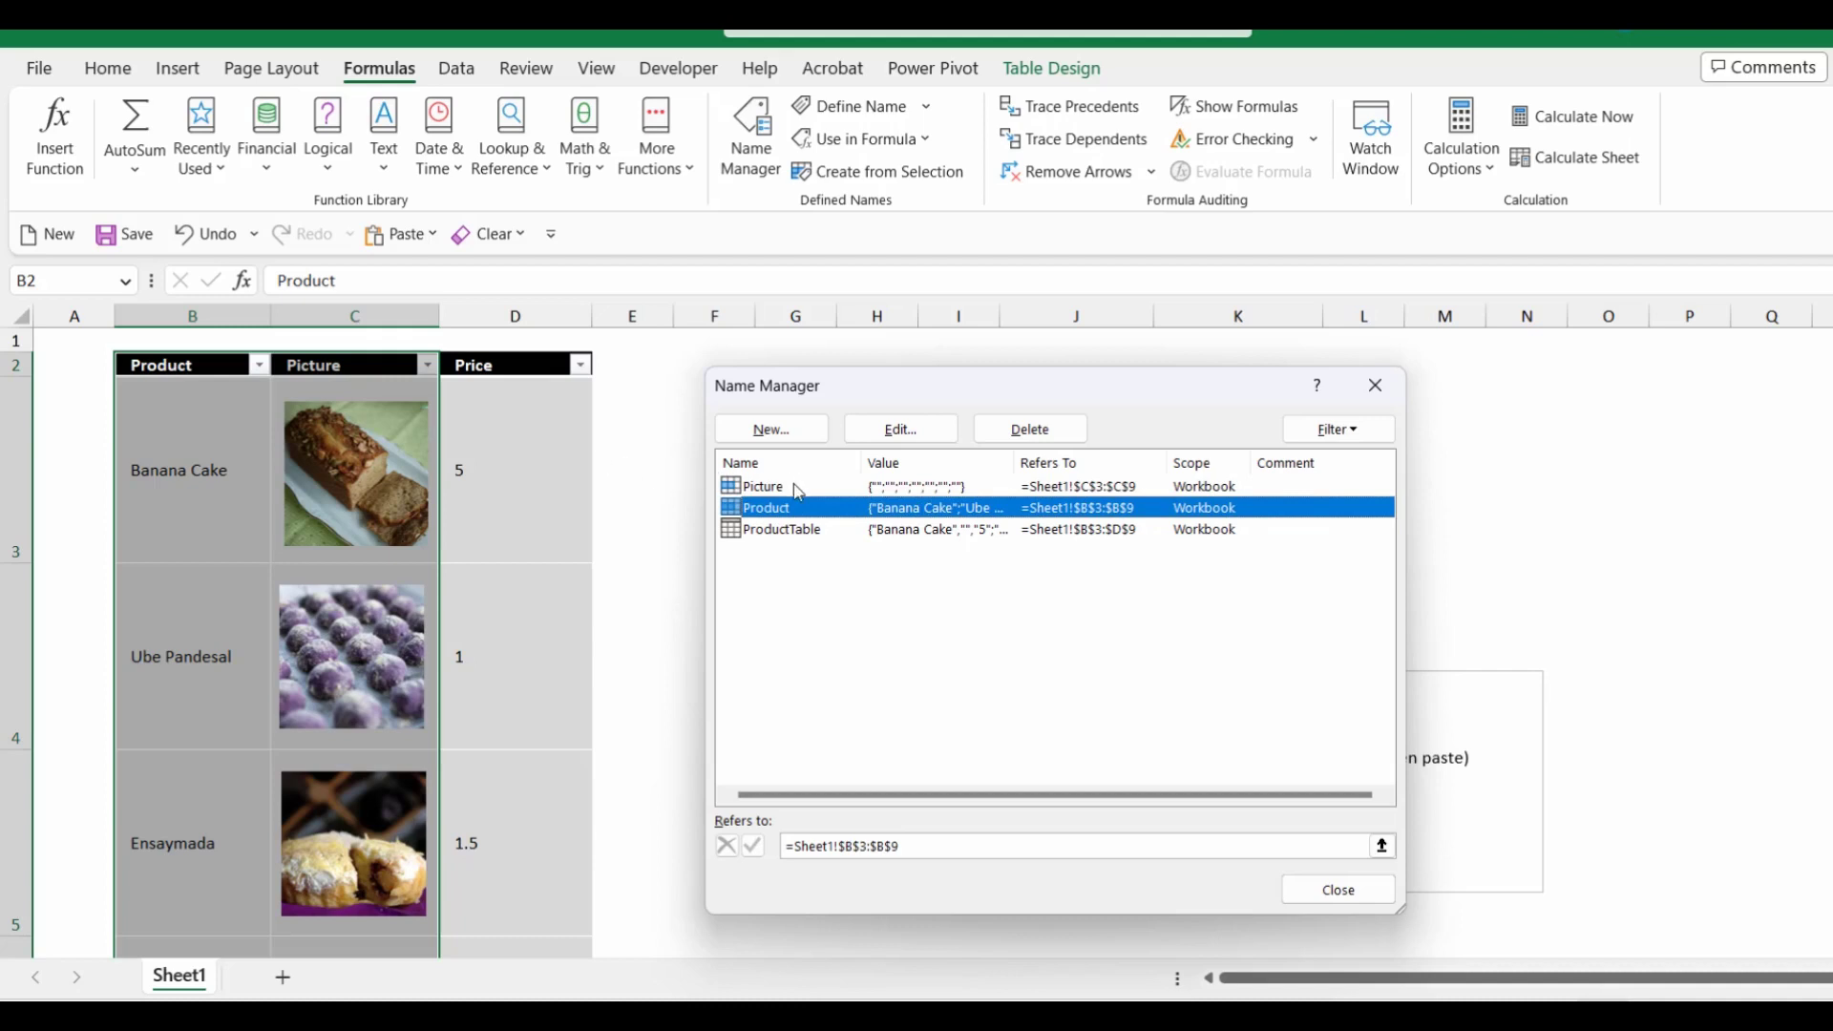
{"action": "left_click", "coordinate": [799, 489]}
{"action": "left_click", "coordinate": [789, 512]}
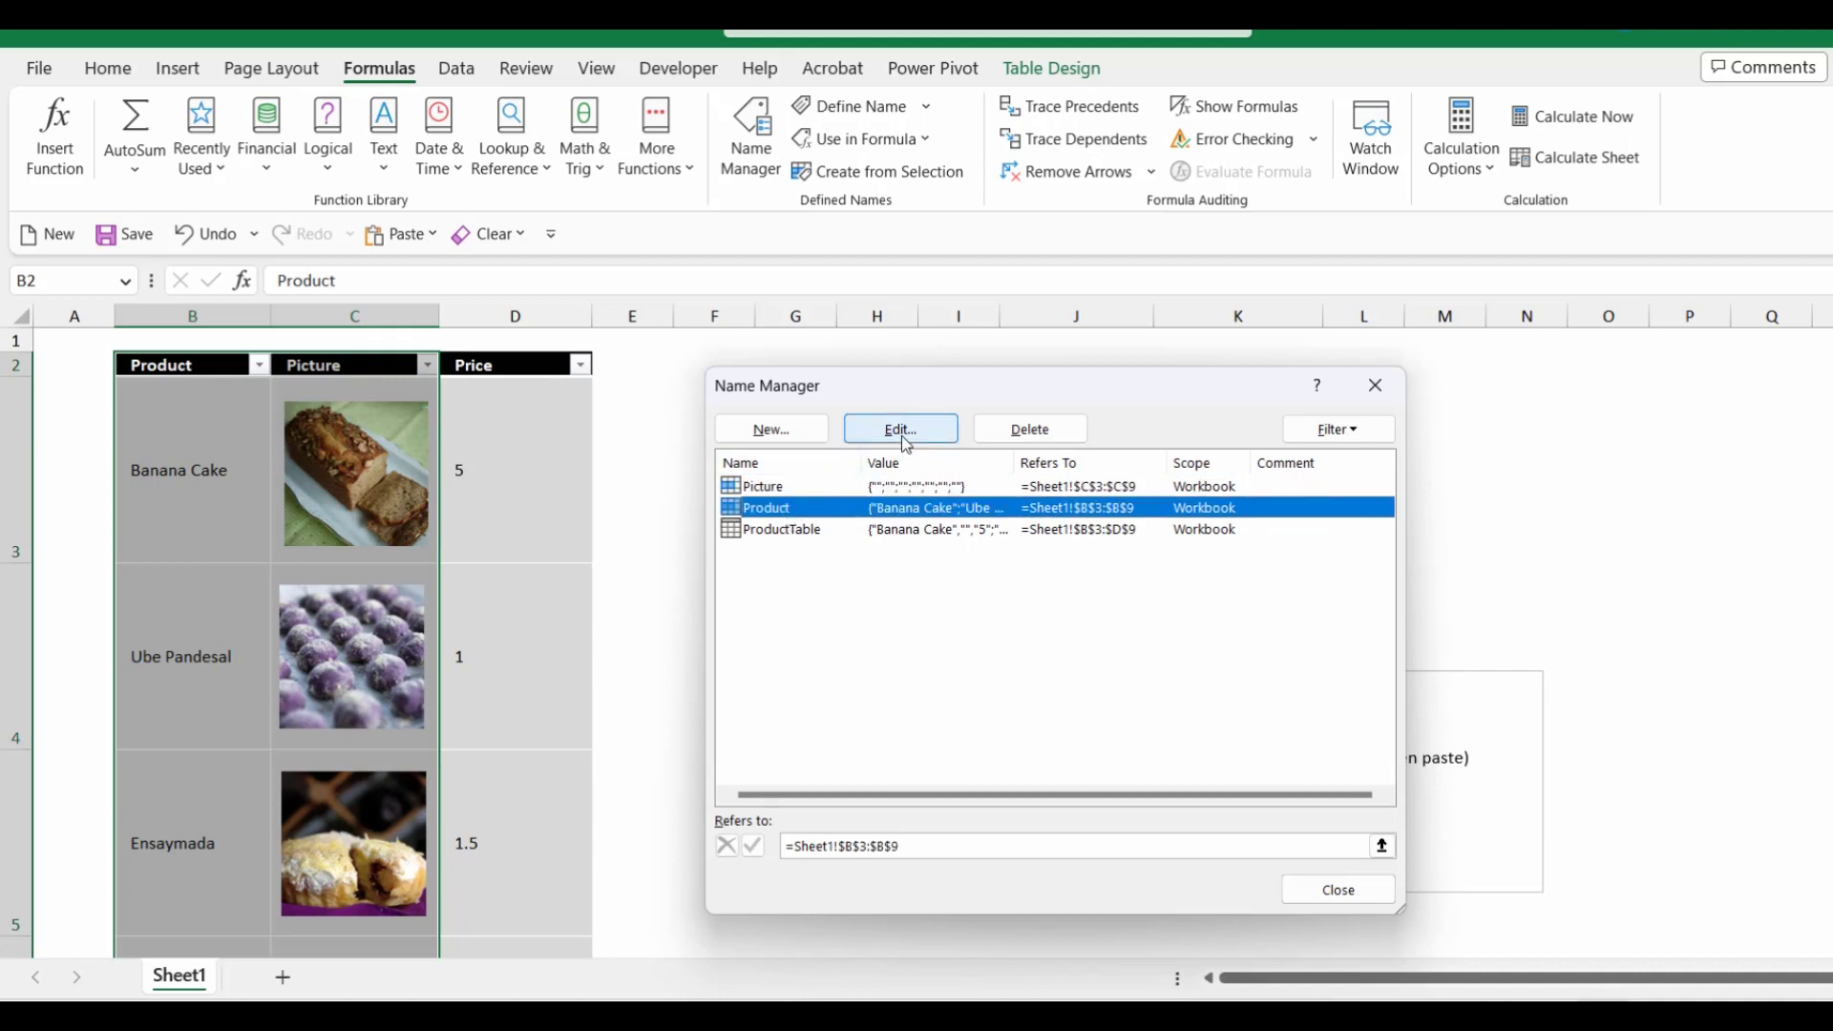
{"action": "left_click", "coordinate": [901, 430]}
{"action": "left_click", "coordinate": [805, 735]}
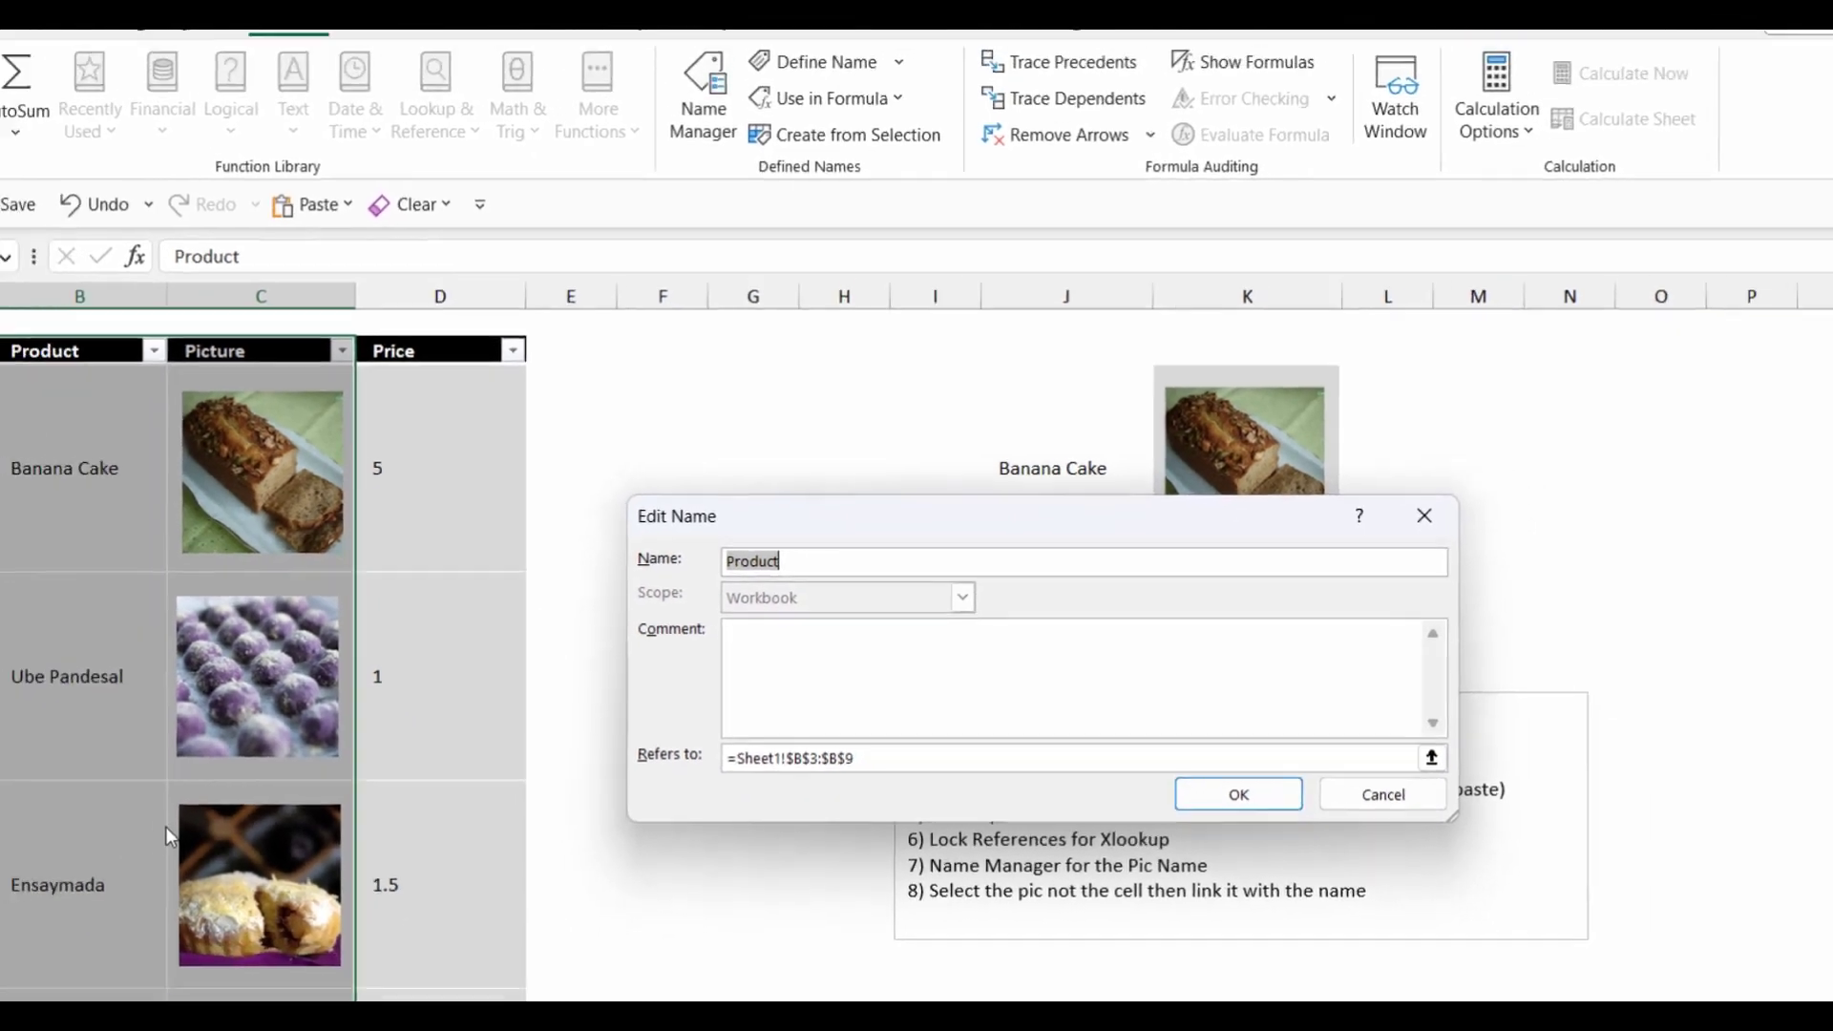
{"action": "key", "text": "Return"}
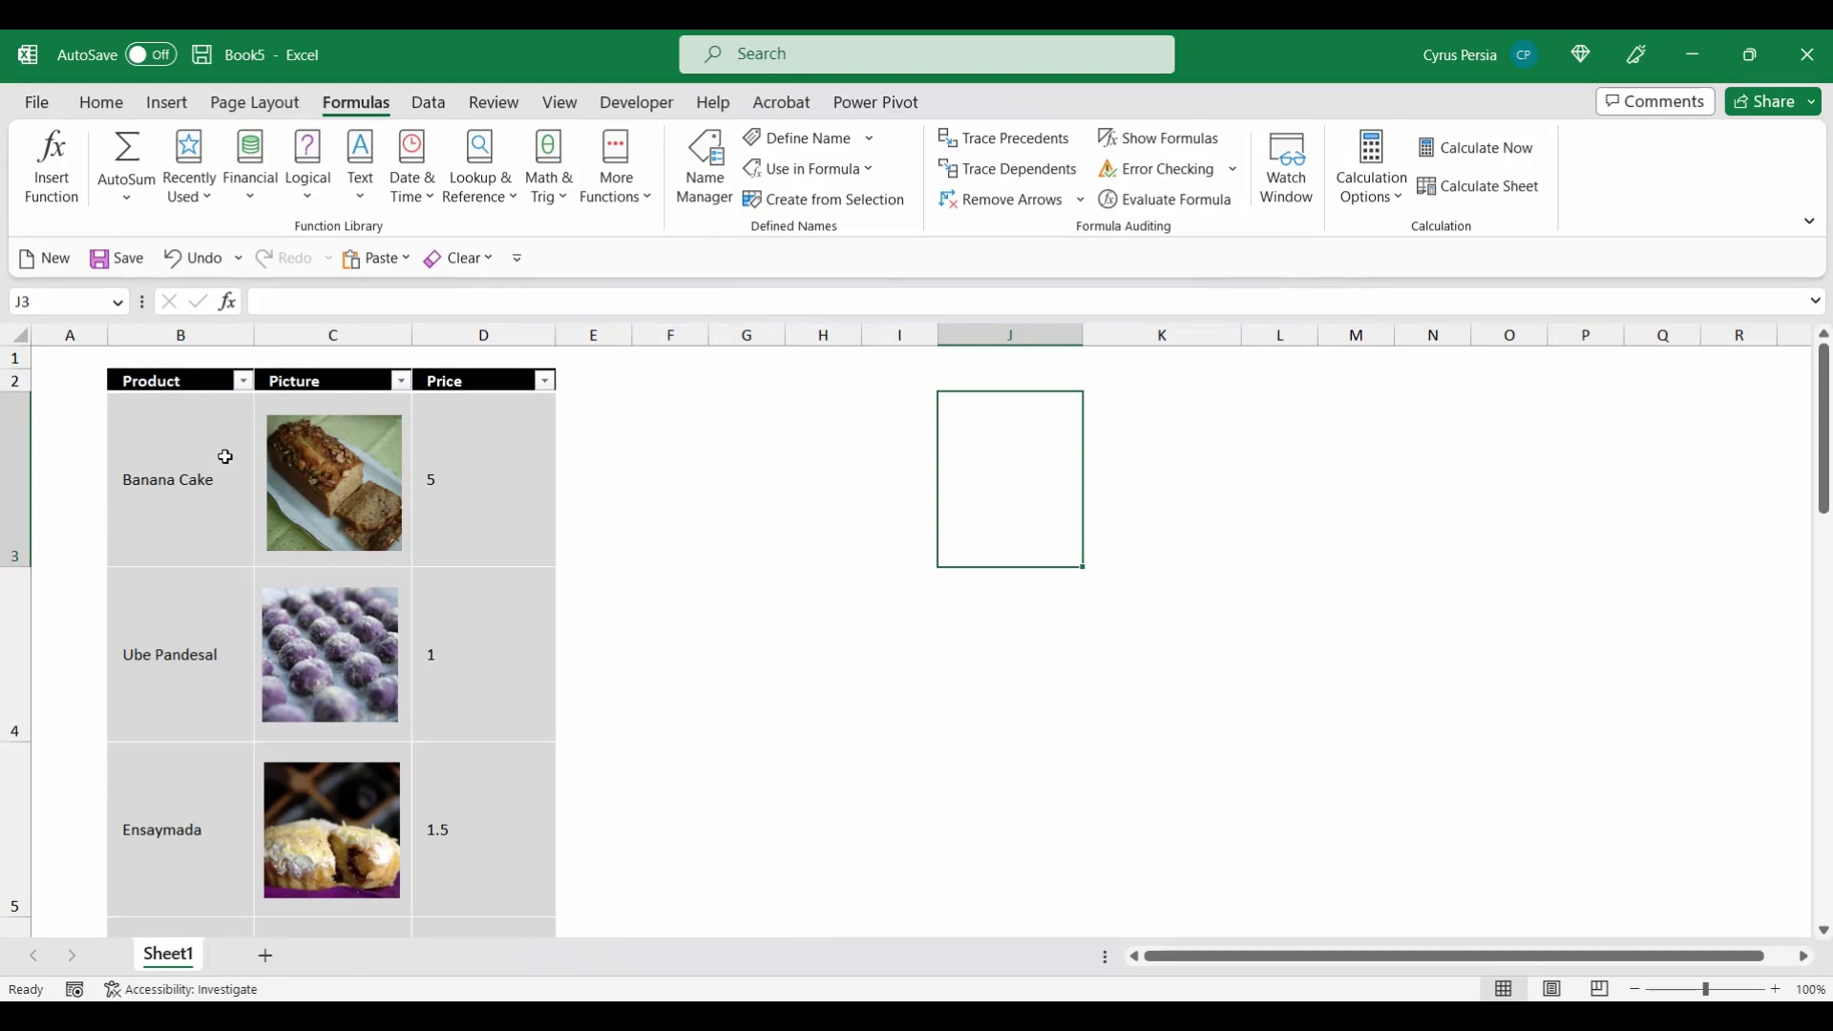
Give cell J3 a List data validation rule
{"action": "left_click", "coordinate": [429, 102]}
{"action": "left_click", "coordinate": [1276, 199]}
{"action": "left_click", "coordinate": [1321, 232]}
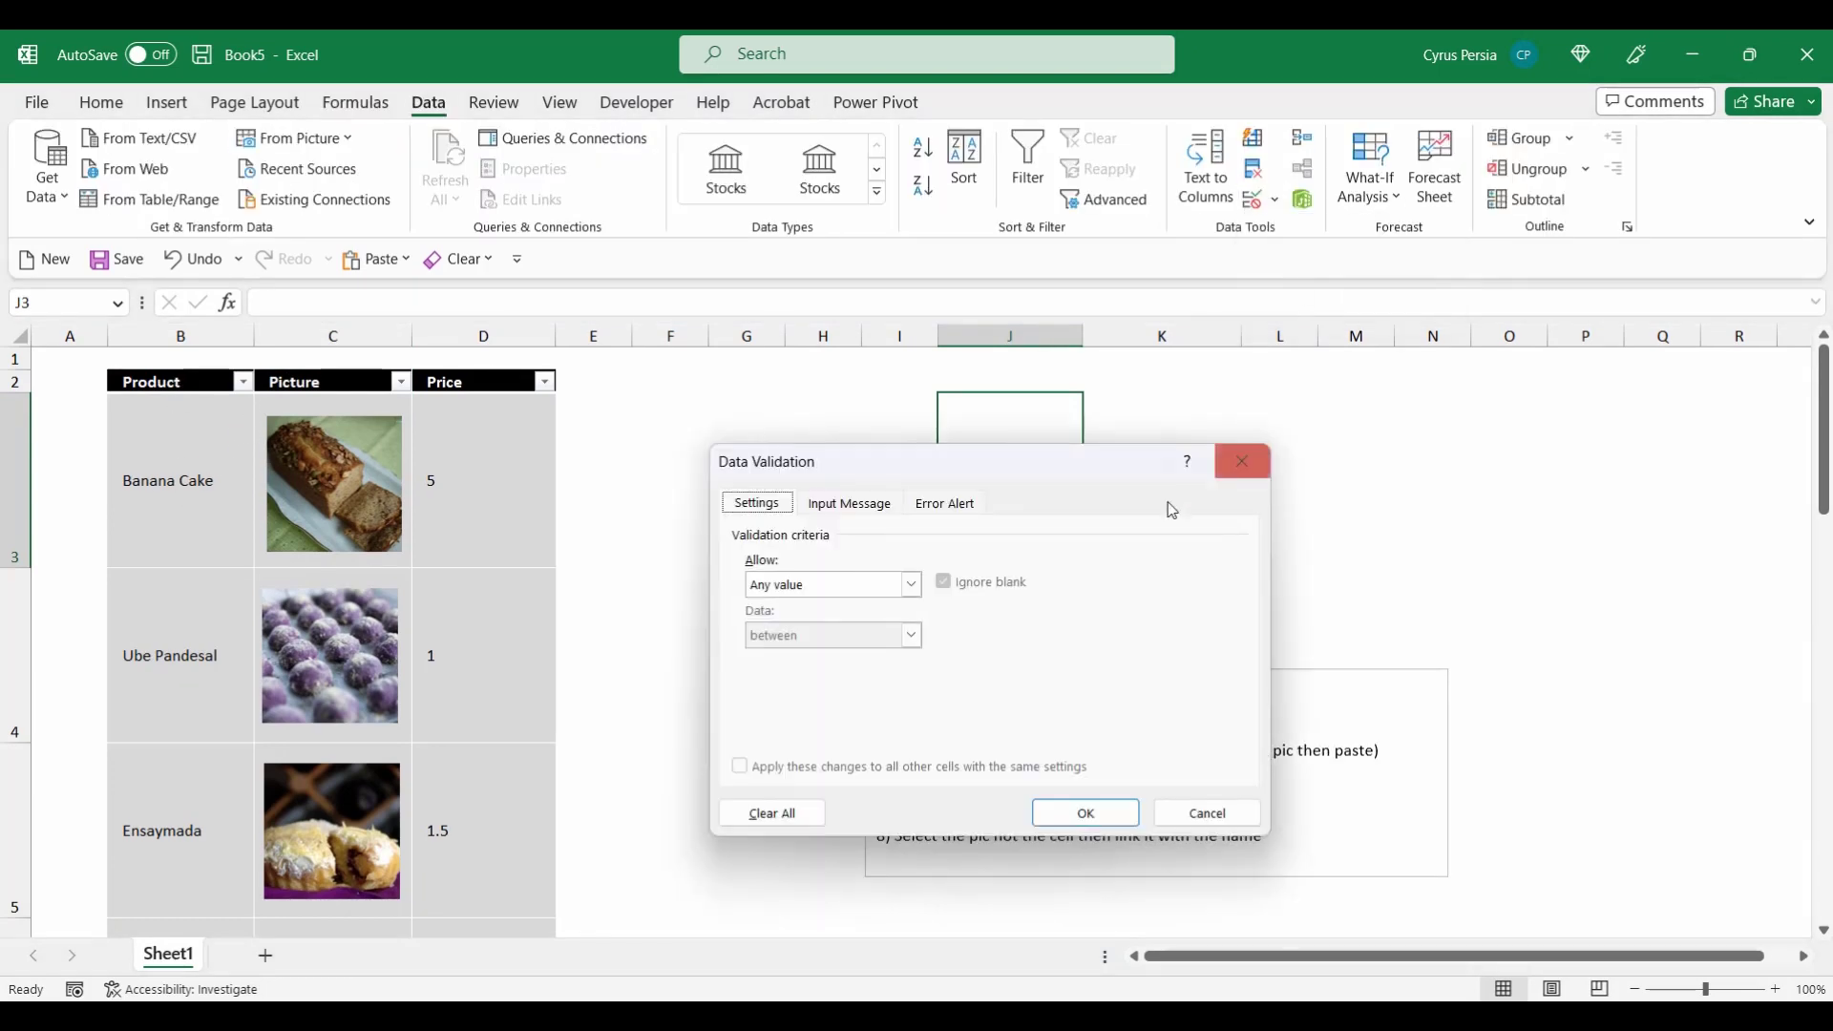
{"action": "left_click", "coordinate": [912, 584]}
{"action": "left_click", "coordinate": [828, 679]}
{"action": "left_click", "coordinate": [826, 685]}
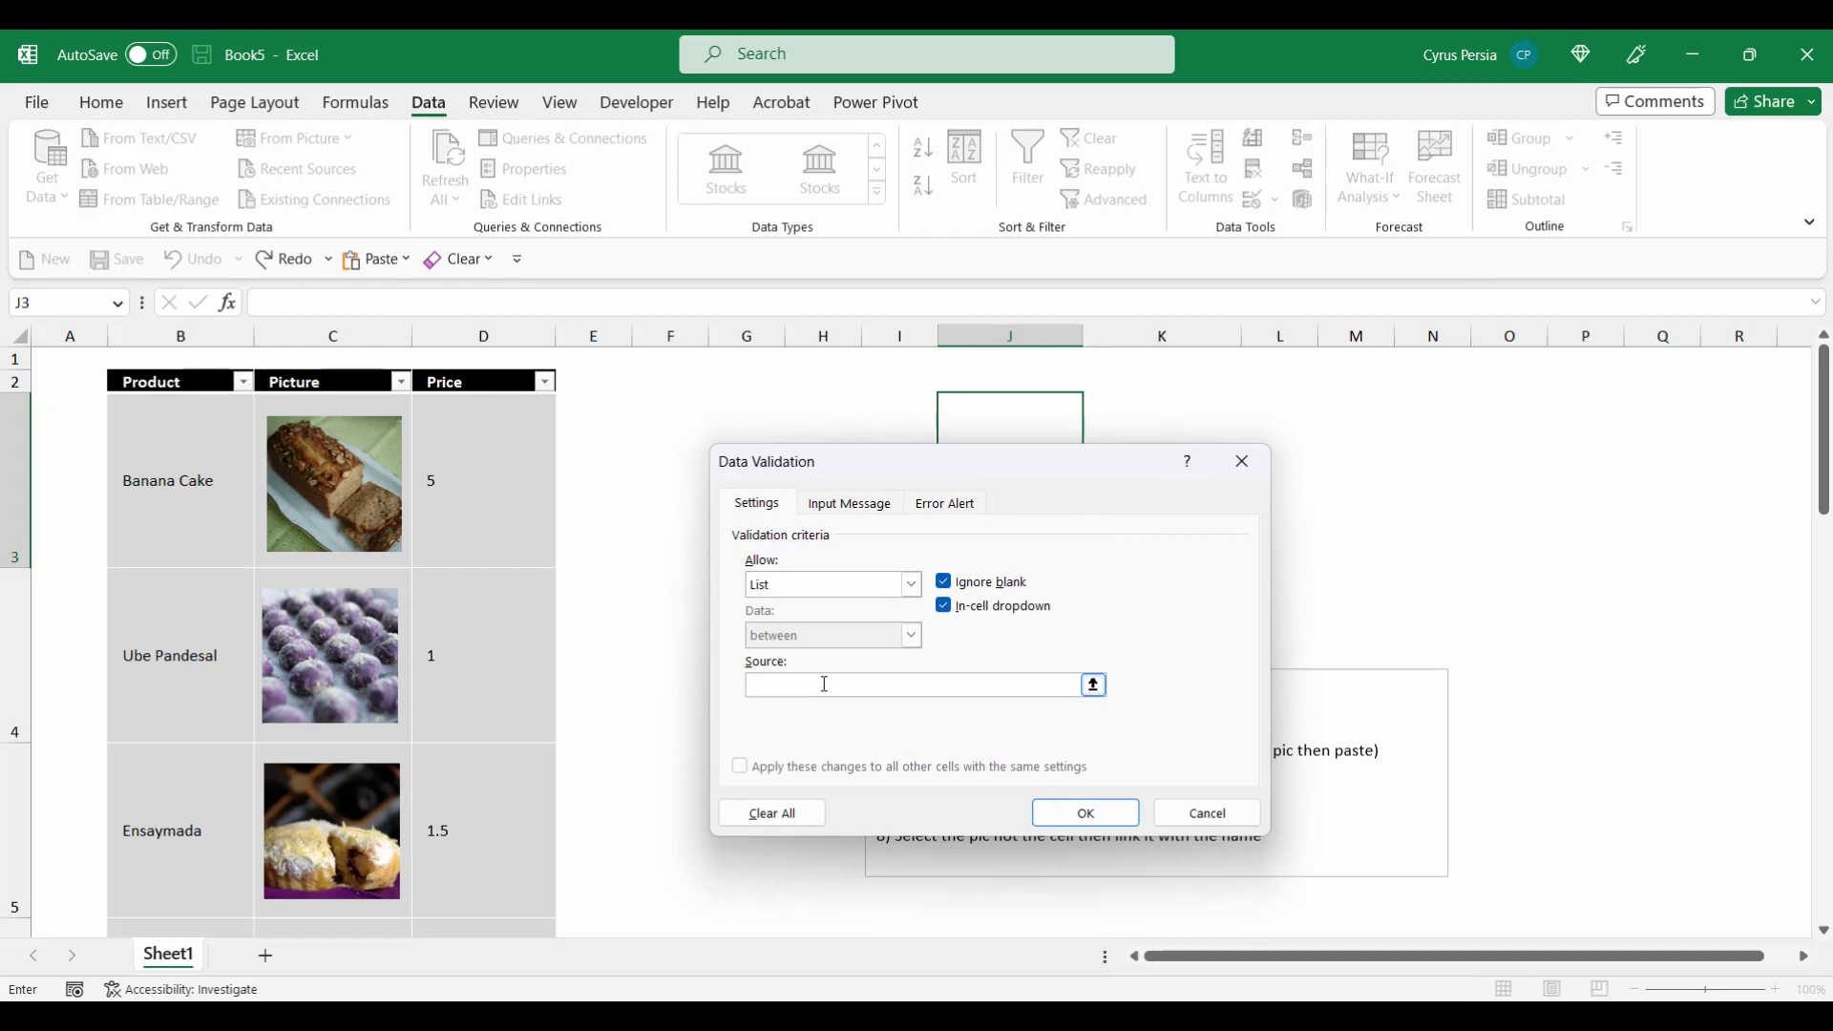
Use the Product name as J3's list source, then pick Egg Pie
{"action": "key", "text": "F3"}
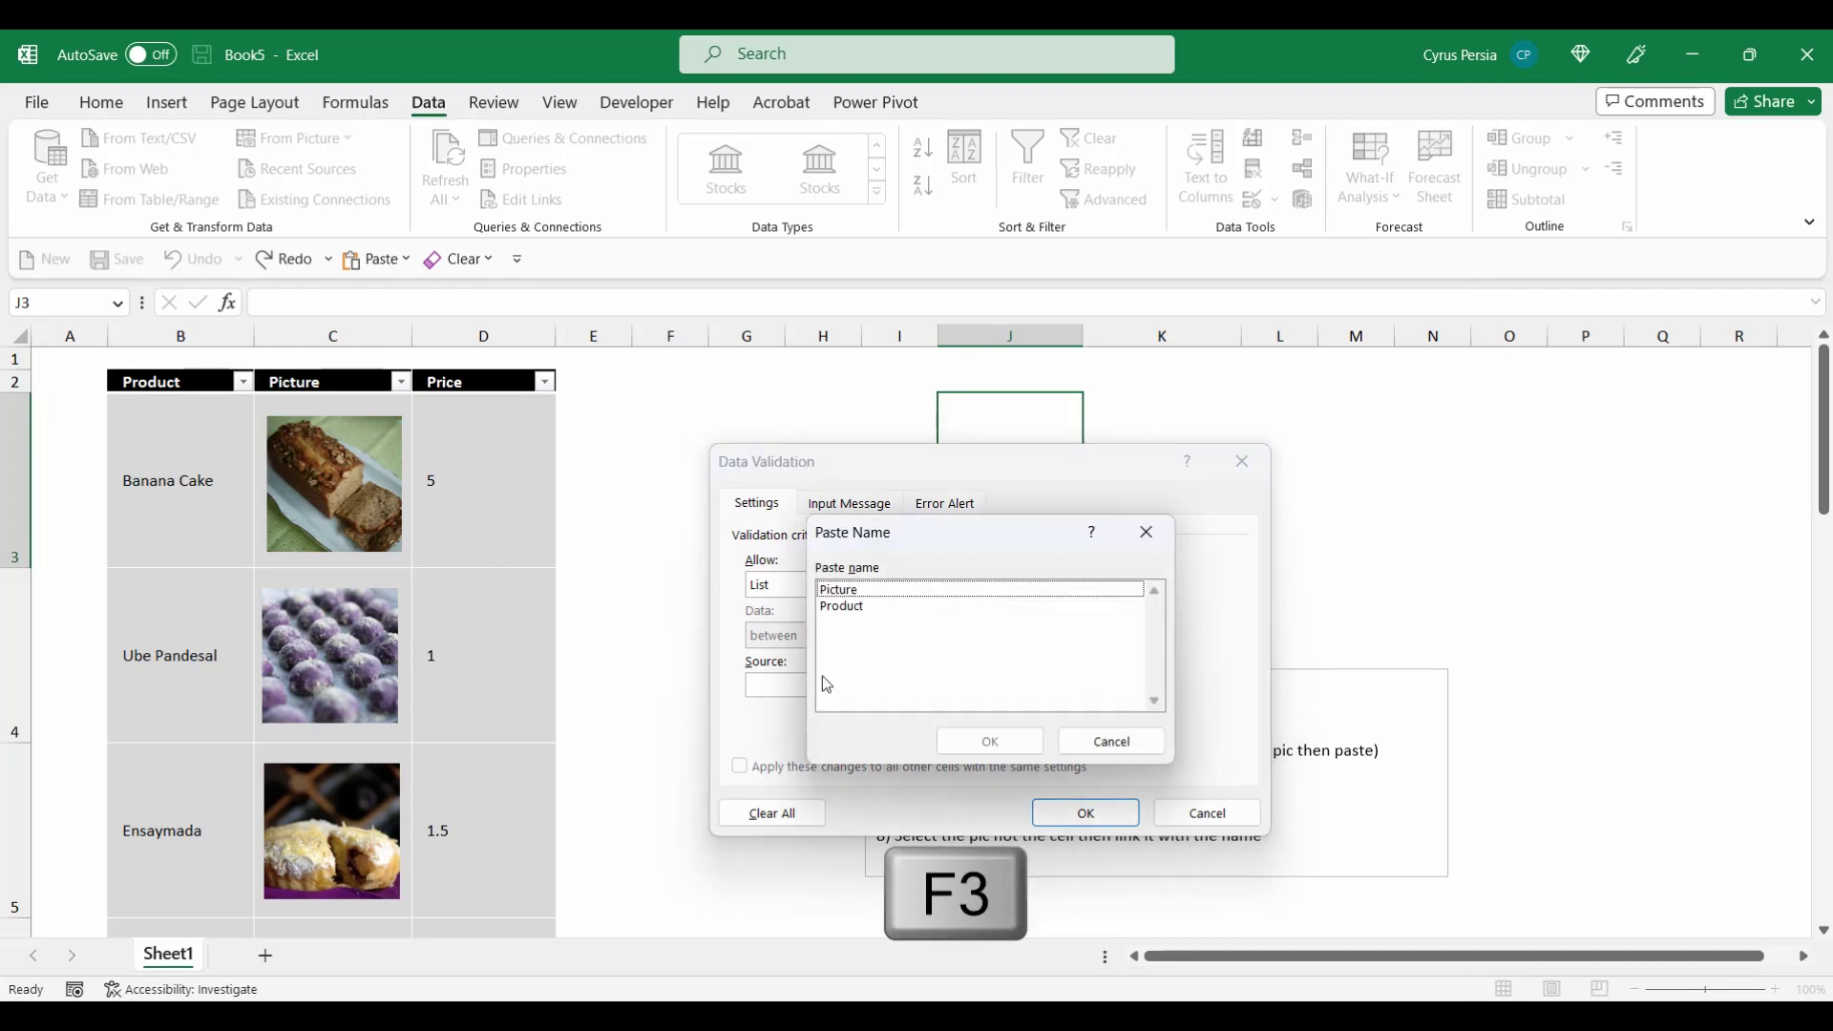
{"action": "left_click", "coordinate": [862, 609]}
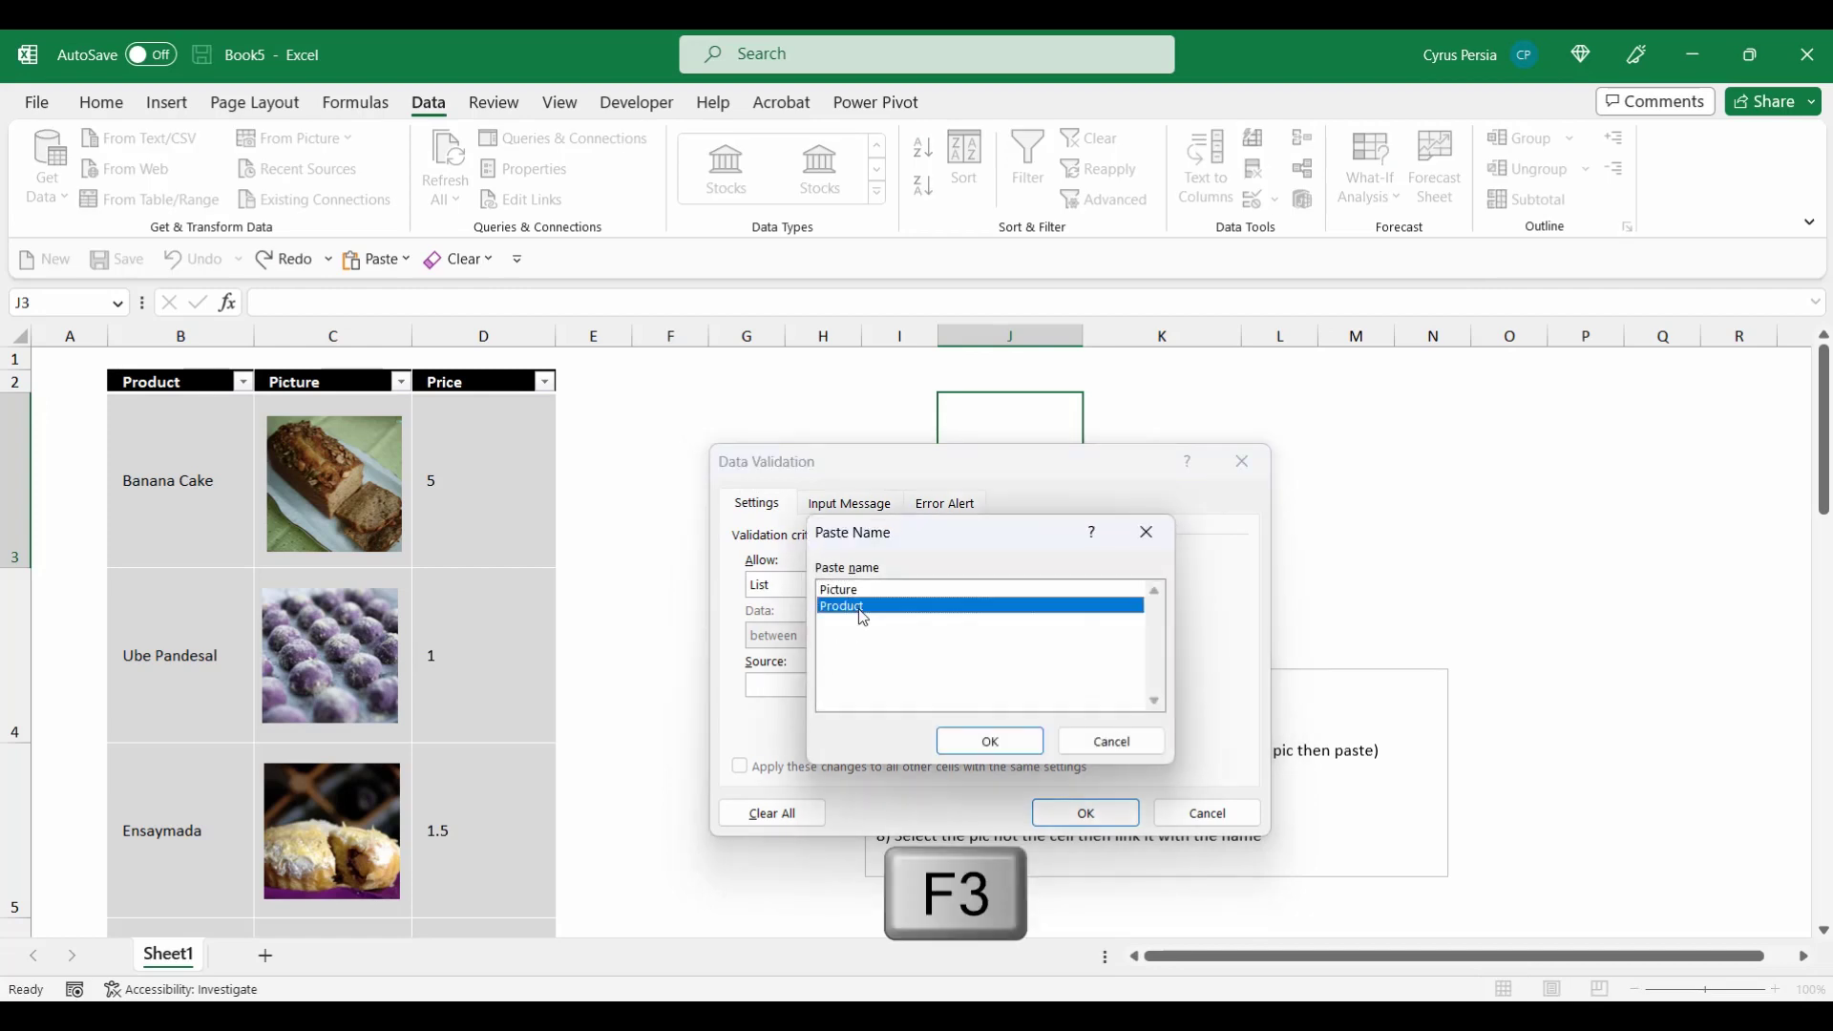
{"action": "left_click", "coordinate": [990, 742]}
{"action": "left_click", "coordinate": [1085, 813]}
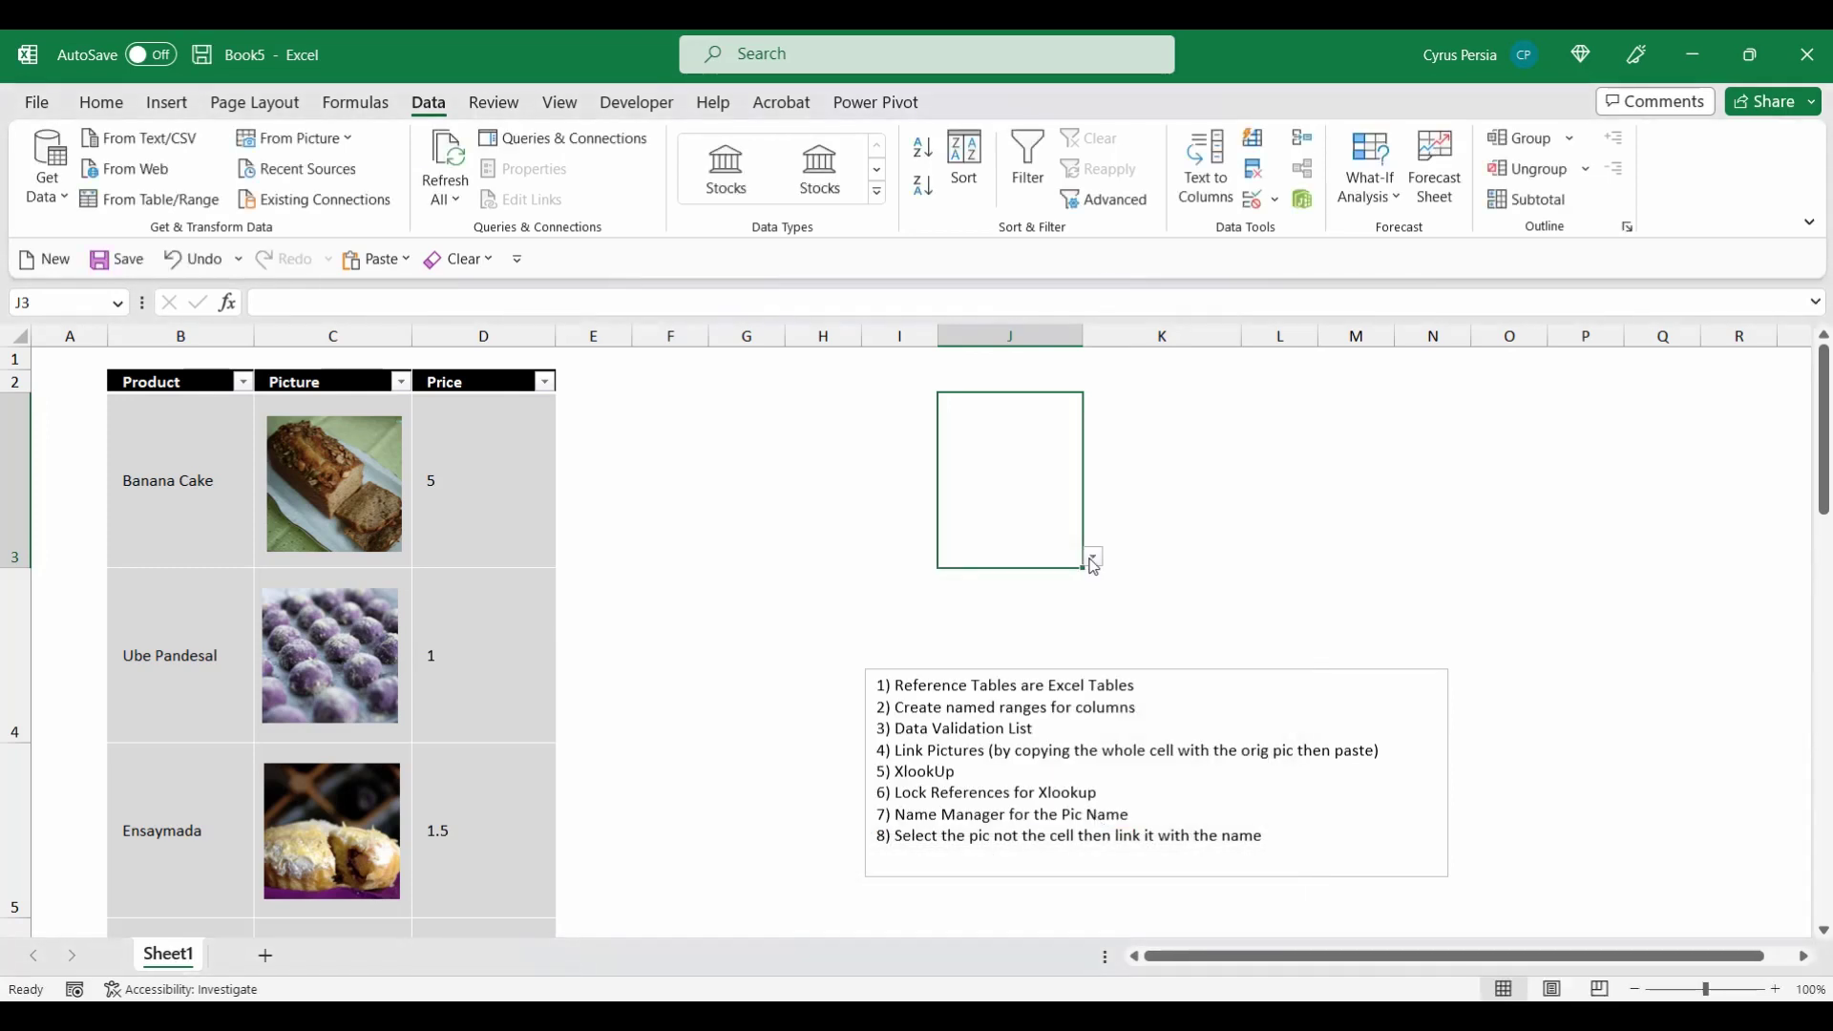
{"action": "left_click", "coordinate": [1099, 562]}
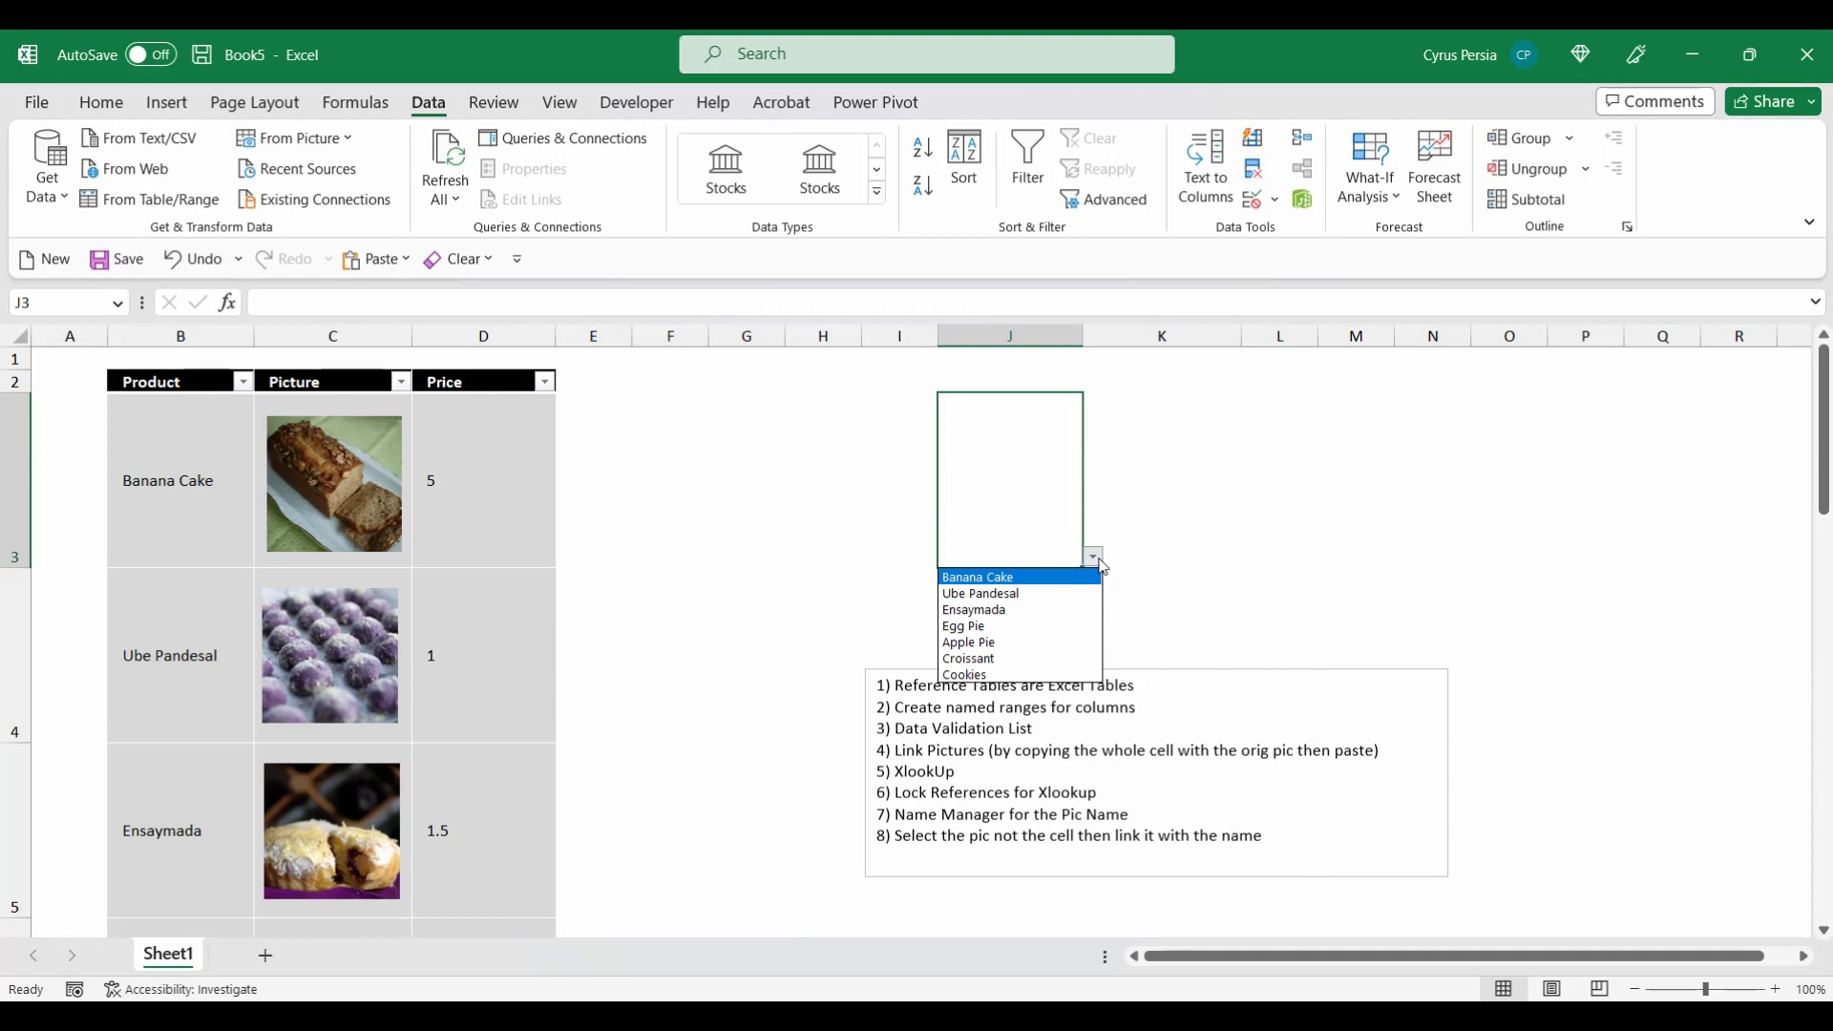
{"action": "left_click", "coordinate": [1040, 626]}
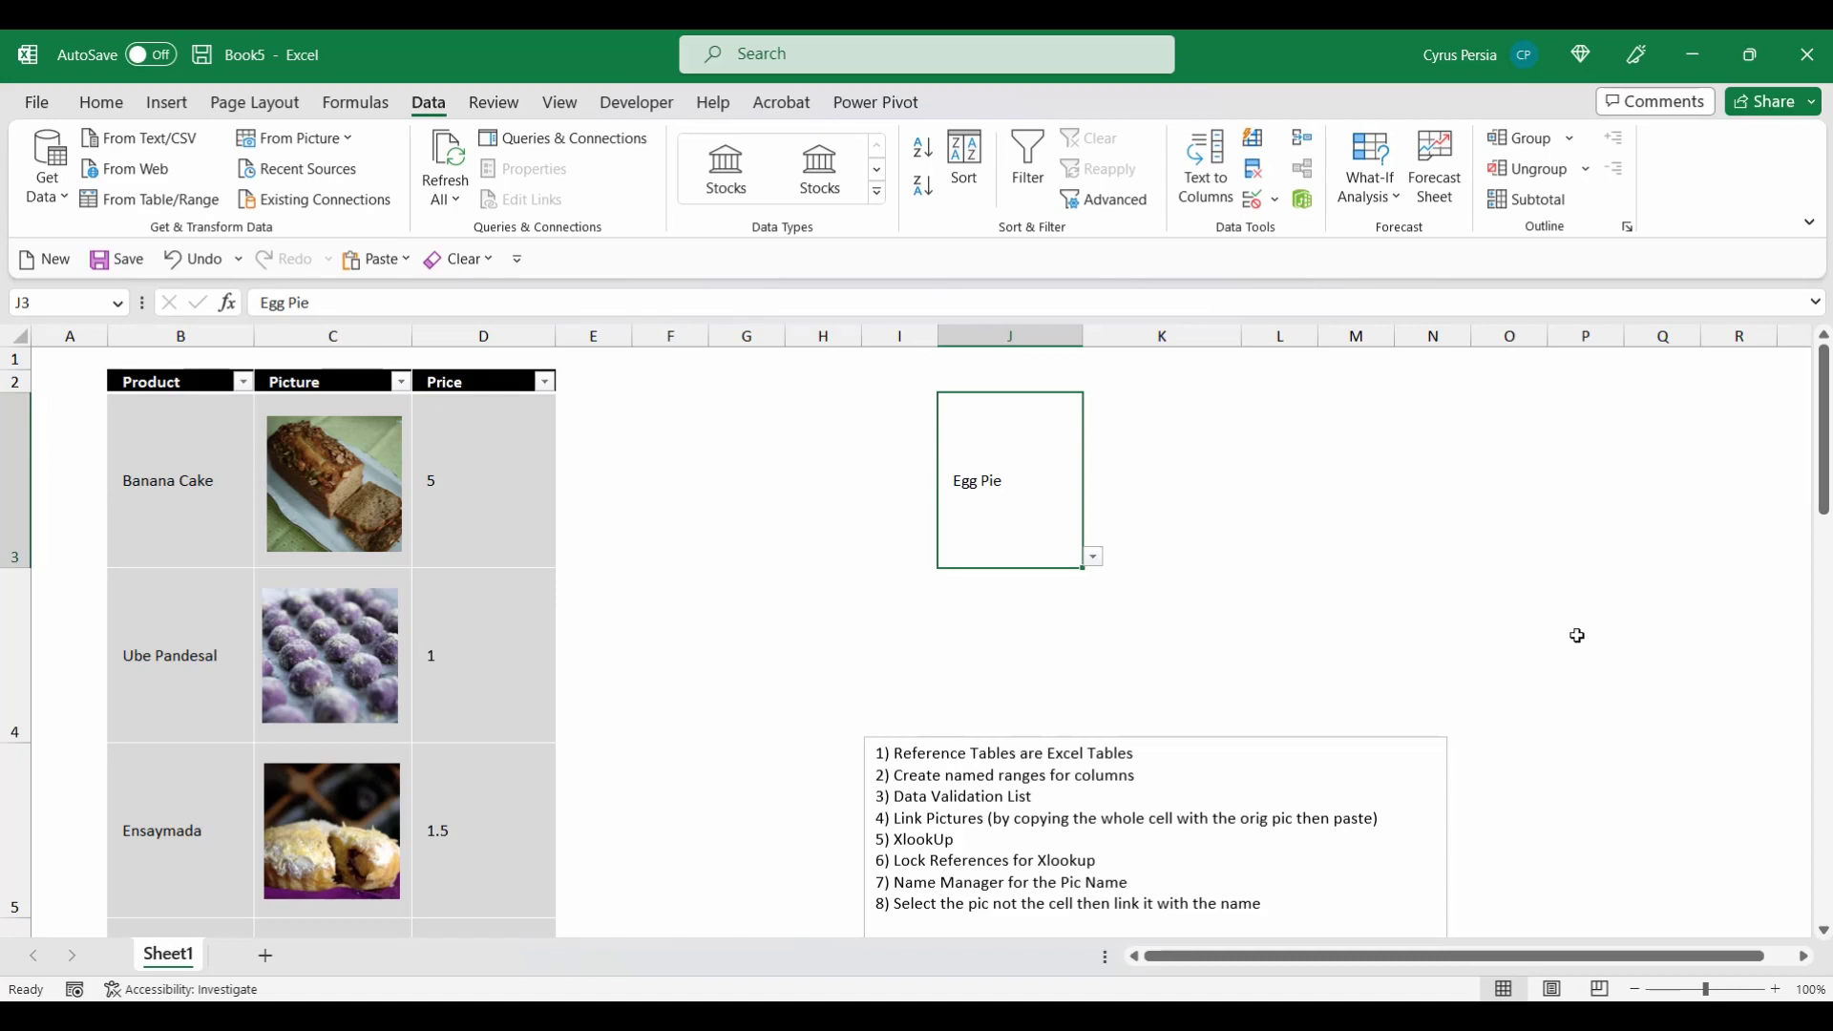
Copy C3 and paste it into K3 as a linked picture
{"action": "key", "text": "Left"}
{"action": "key", "text": "Left"}
{"action": "key", "text": "Left"}
{"action": "key", "text": "Left"}
{"action": "key", "text": "Left"}
{"action": "key", "text": "Left"}
{"action": "key", "text": "Left"}
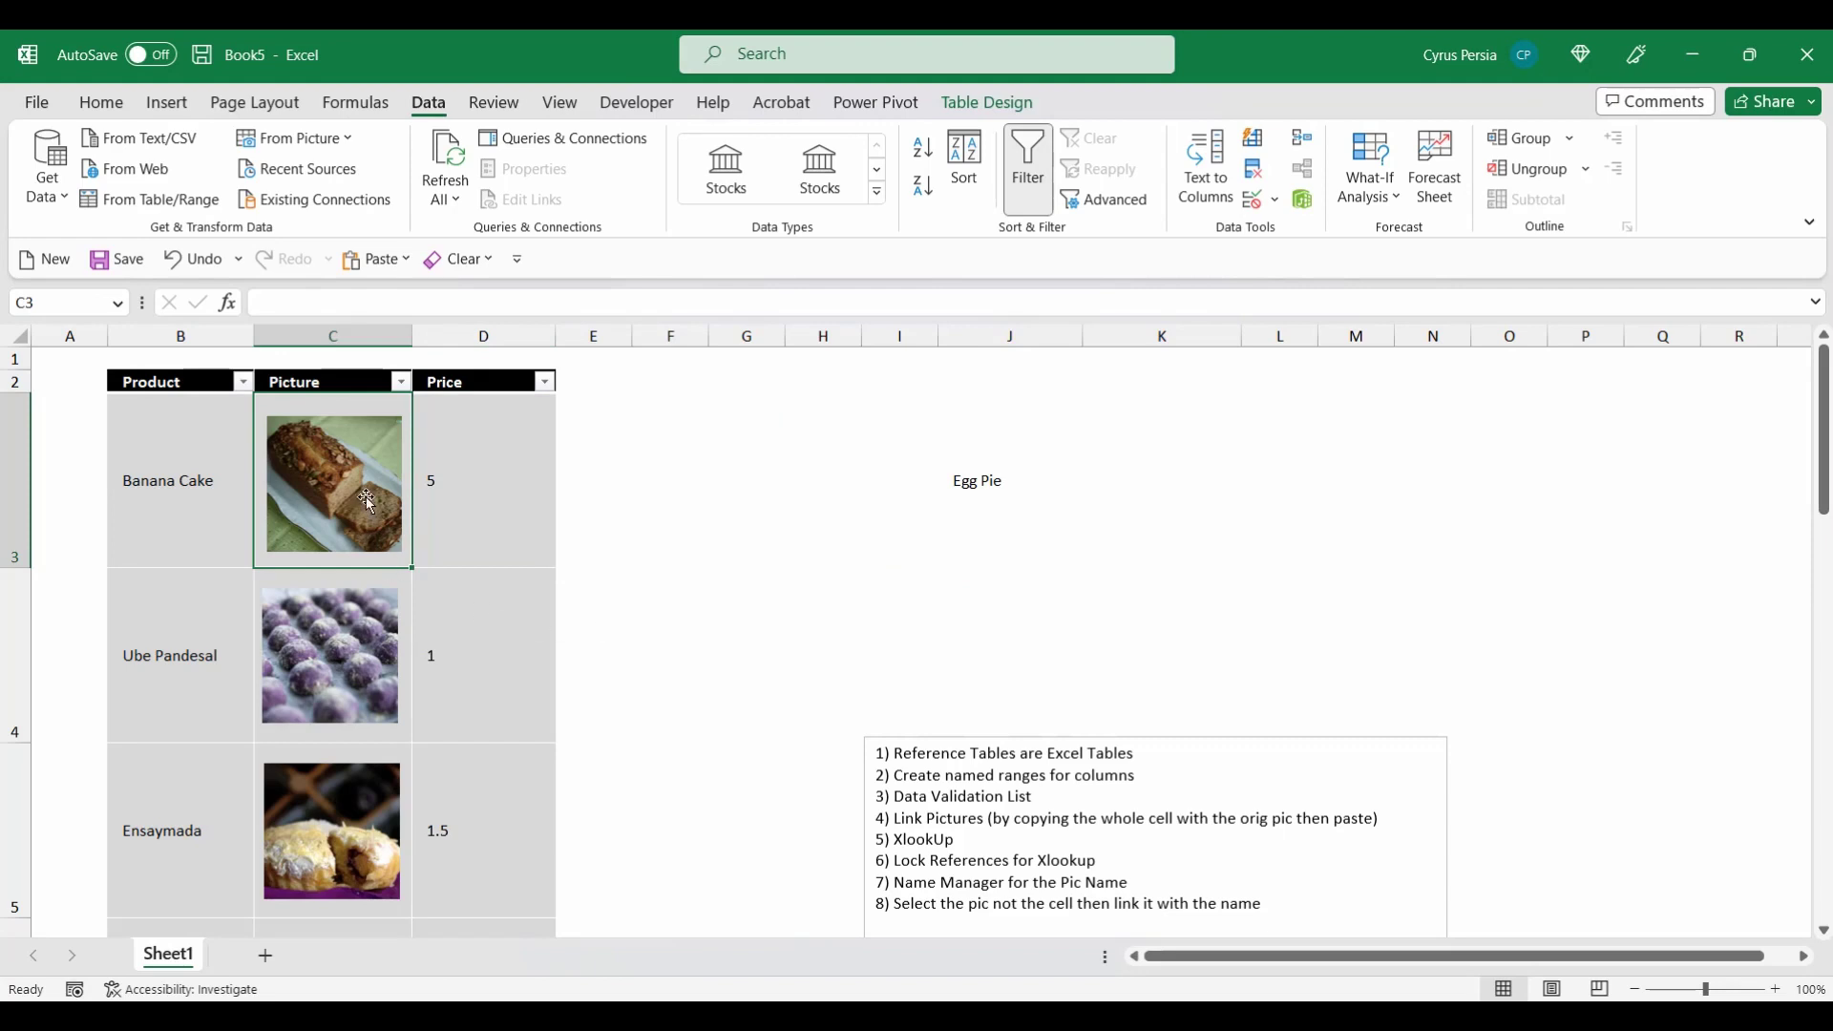
{"action": "key", "text": "Right"}
{"action": "key", "text": "Right"}
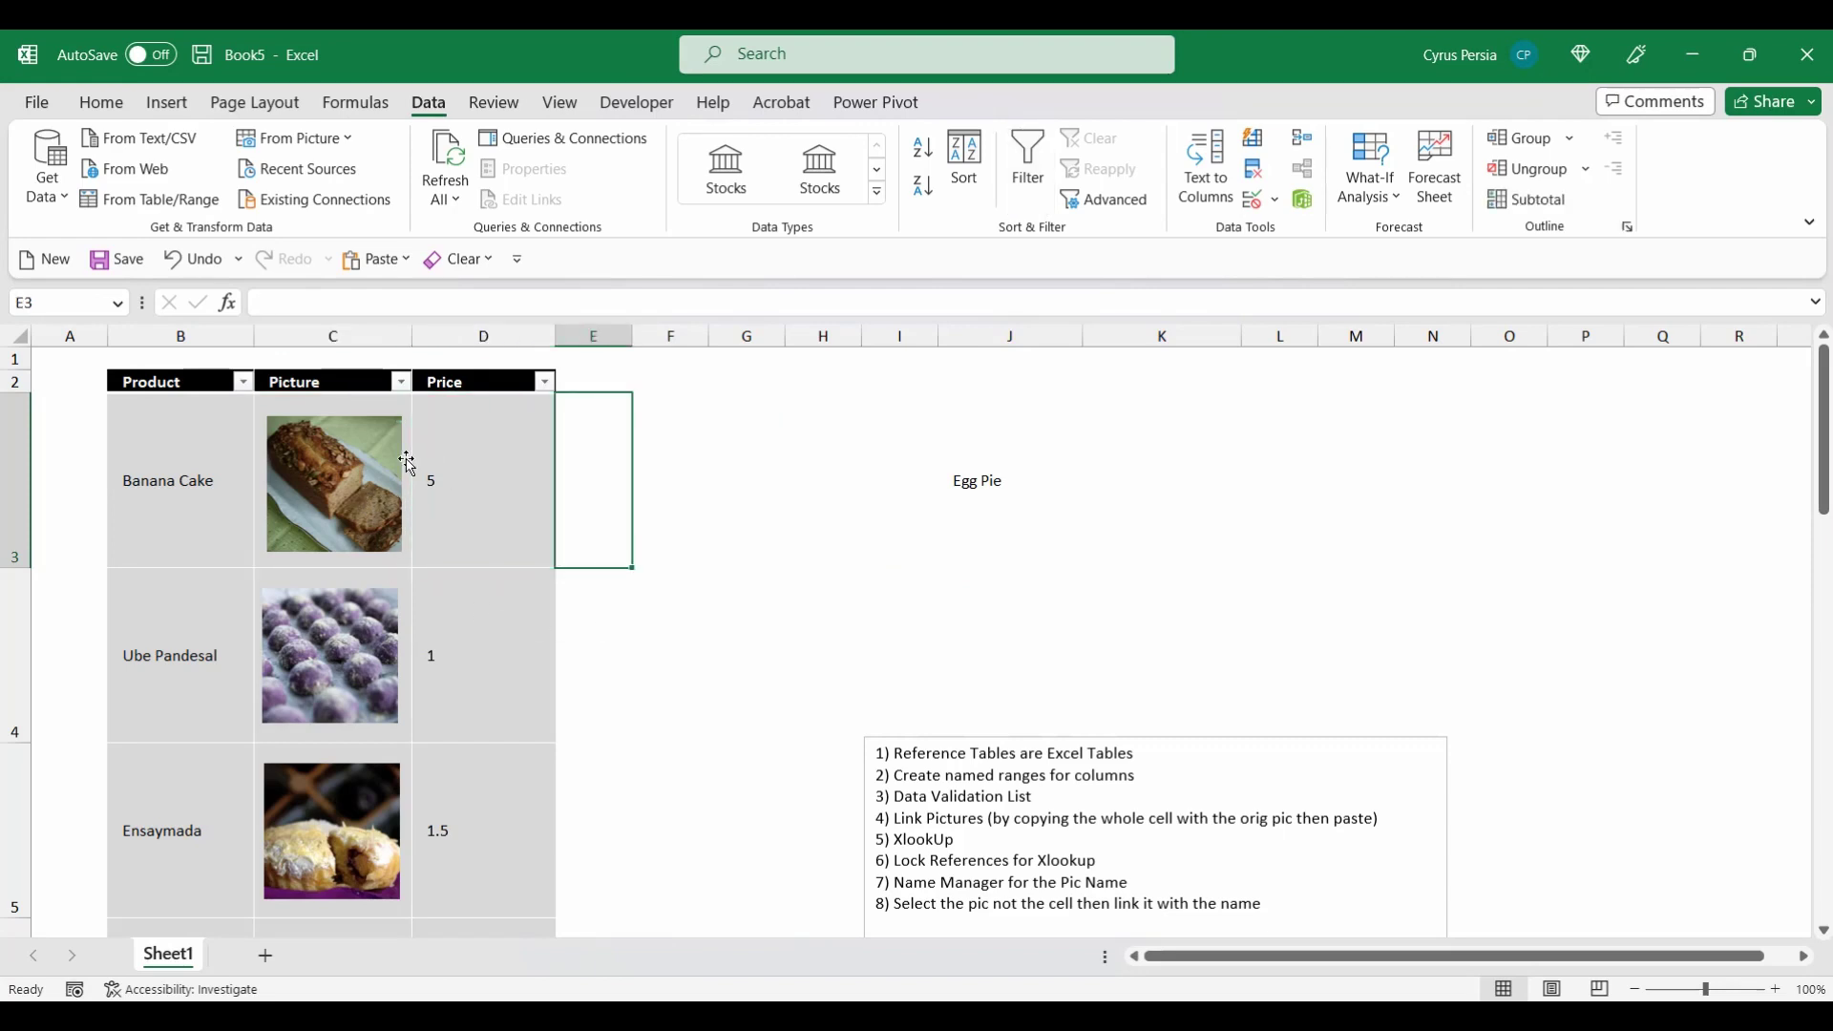
{"action": "left_click", "coordinate": [407, 463]}
{"action": "left_click", "coordinate": [679, 445]}
{"action": "key", "text": "Left"}
{"action": "key", "text": "Left"}
{"action": "key", "text": "Left"}
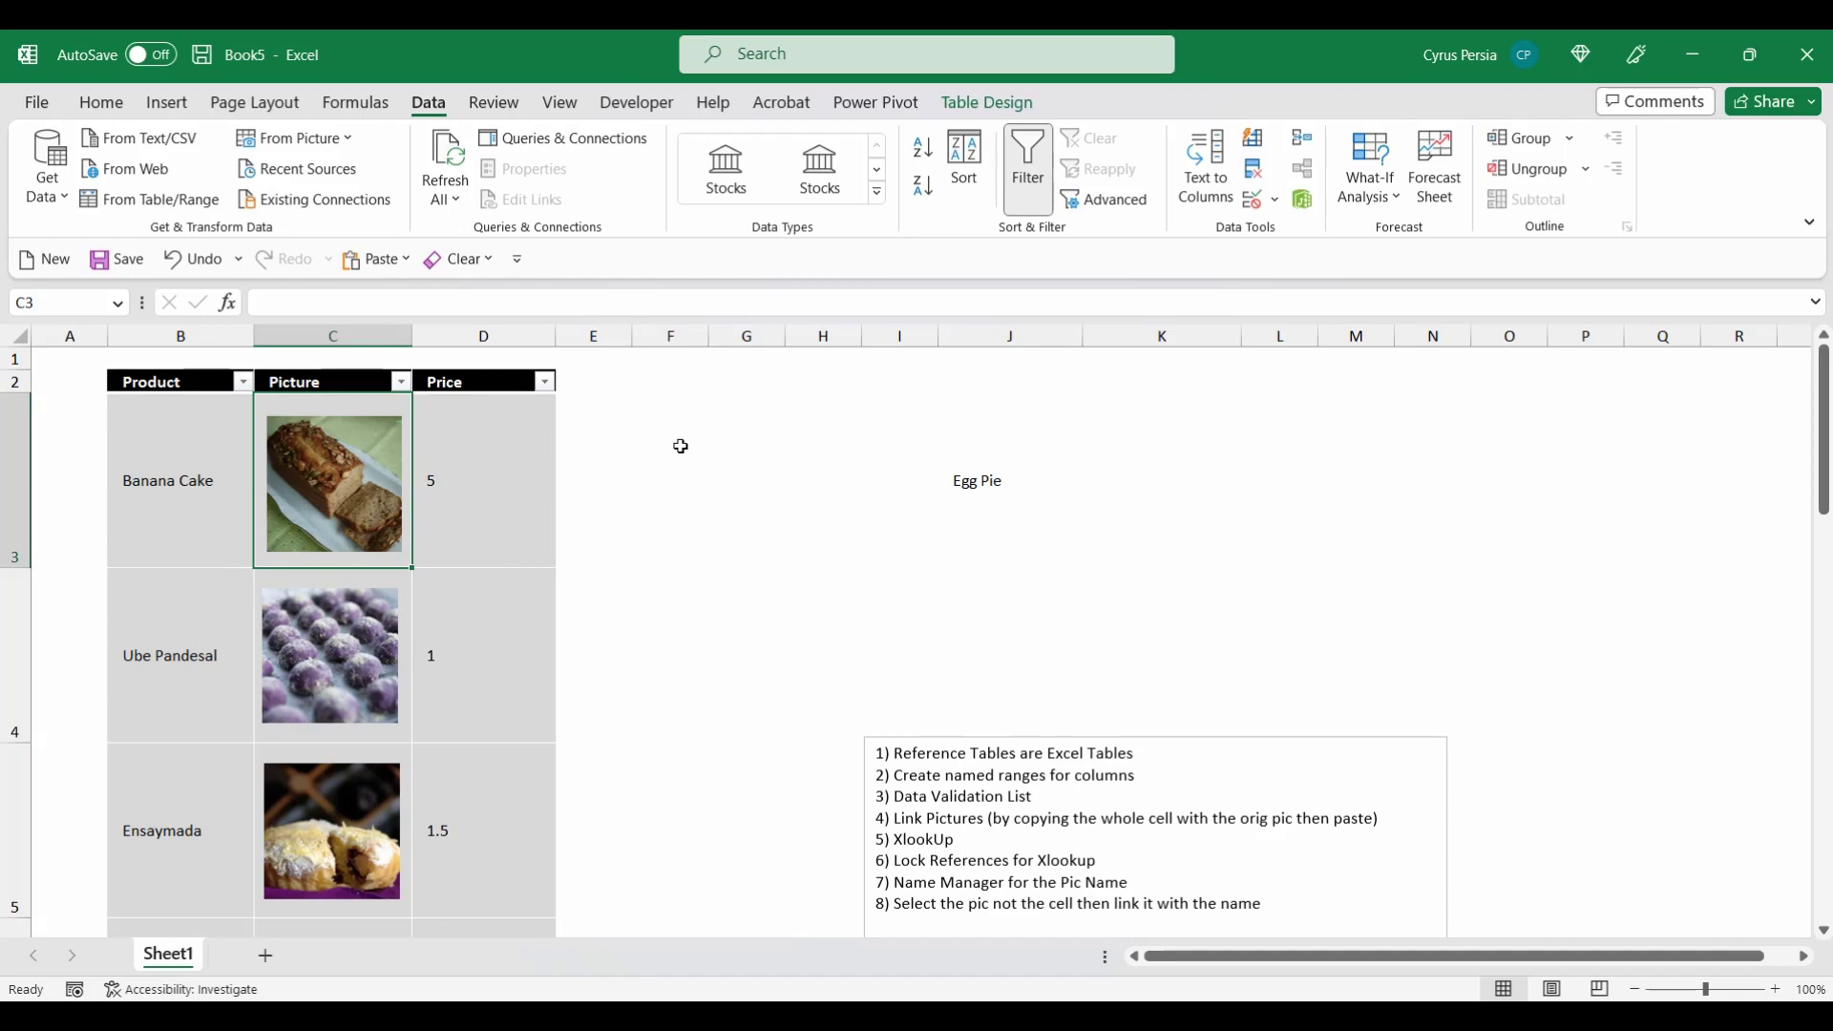
{"action": "key", "text": "ctrl+c"}
{"action": "key", "text": "Right"}
{"action": "key", "text": "Right"}
{"action": "key", "text": "Right"}
{"action": "key", "text": "Right"}
{"action": "key", "text": "Right"}
{"action": "key", "text": "Right"}
{"action": "key", "text": "Right"}
{"action": "key", "text": "Right"}
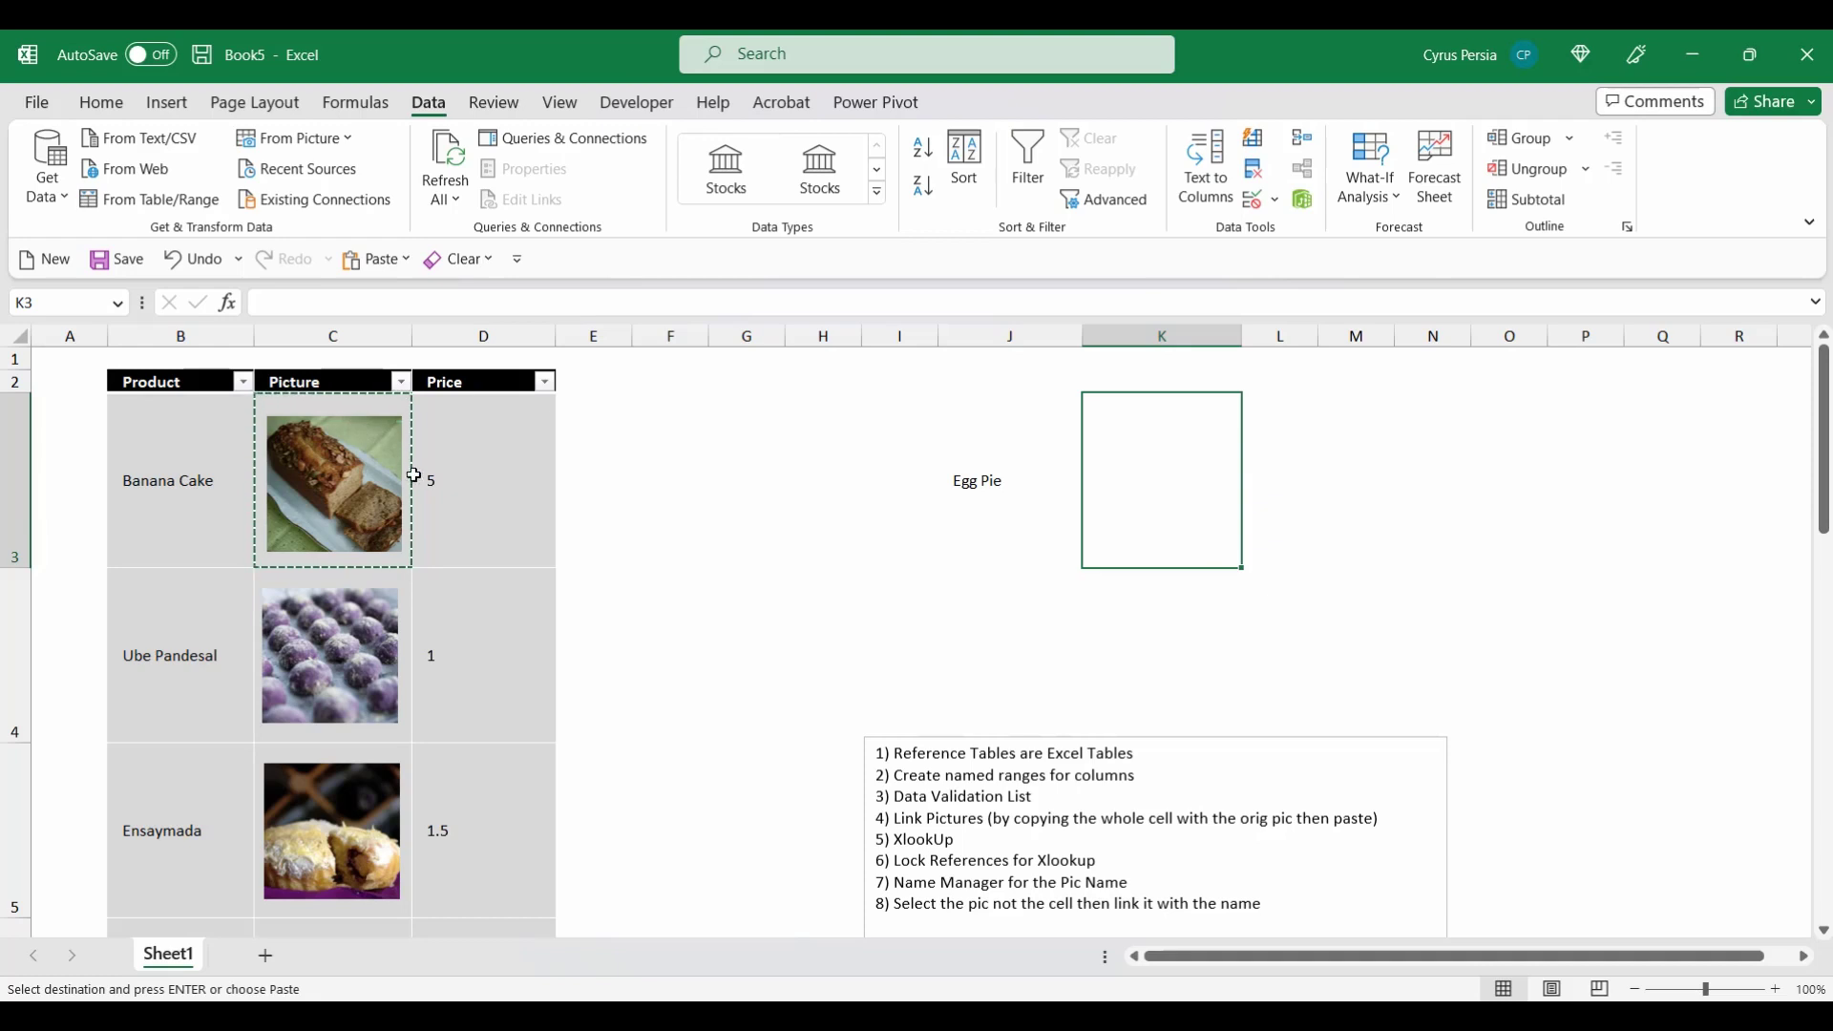
{"action": "left_click", "coordinate": [102, 103]}
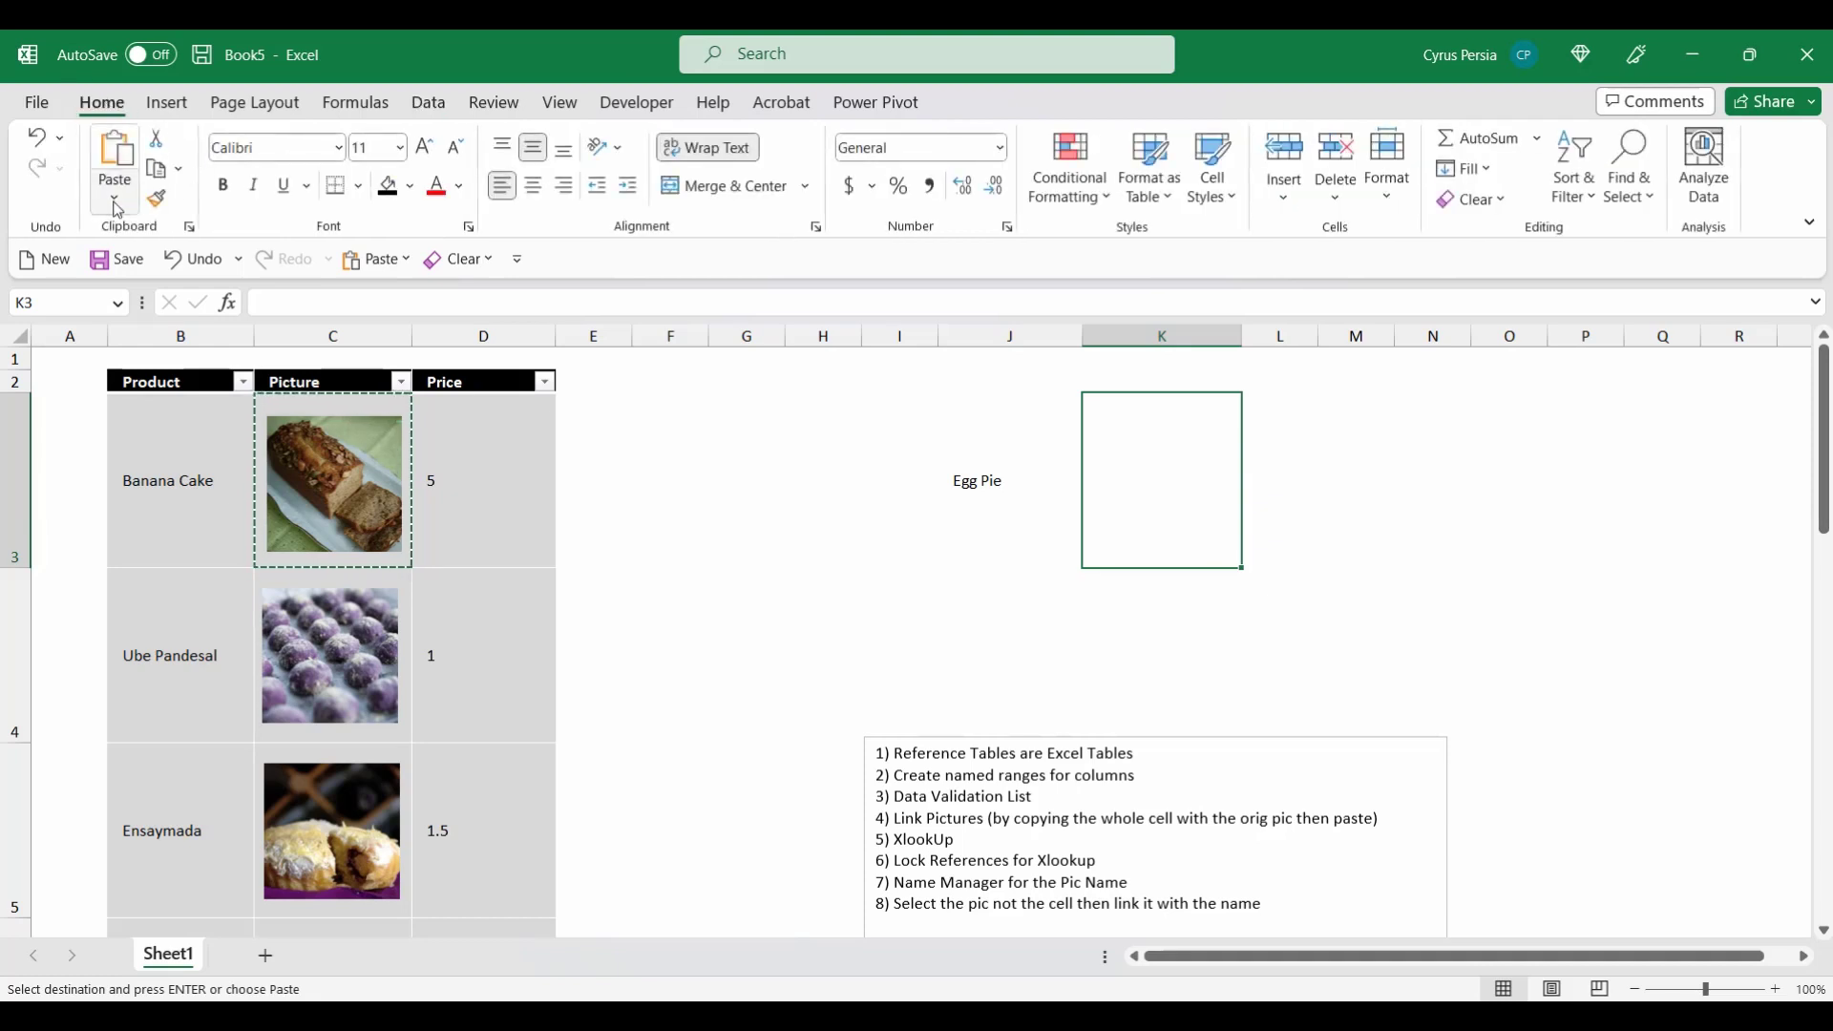
{"action": "left_click", "coordinate": [115, 196]}
{"action": "left_click", "coordinate": [227, 465]}
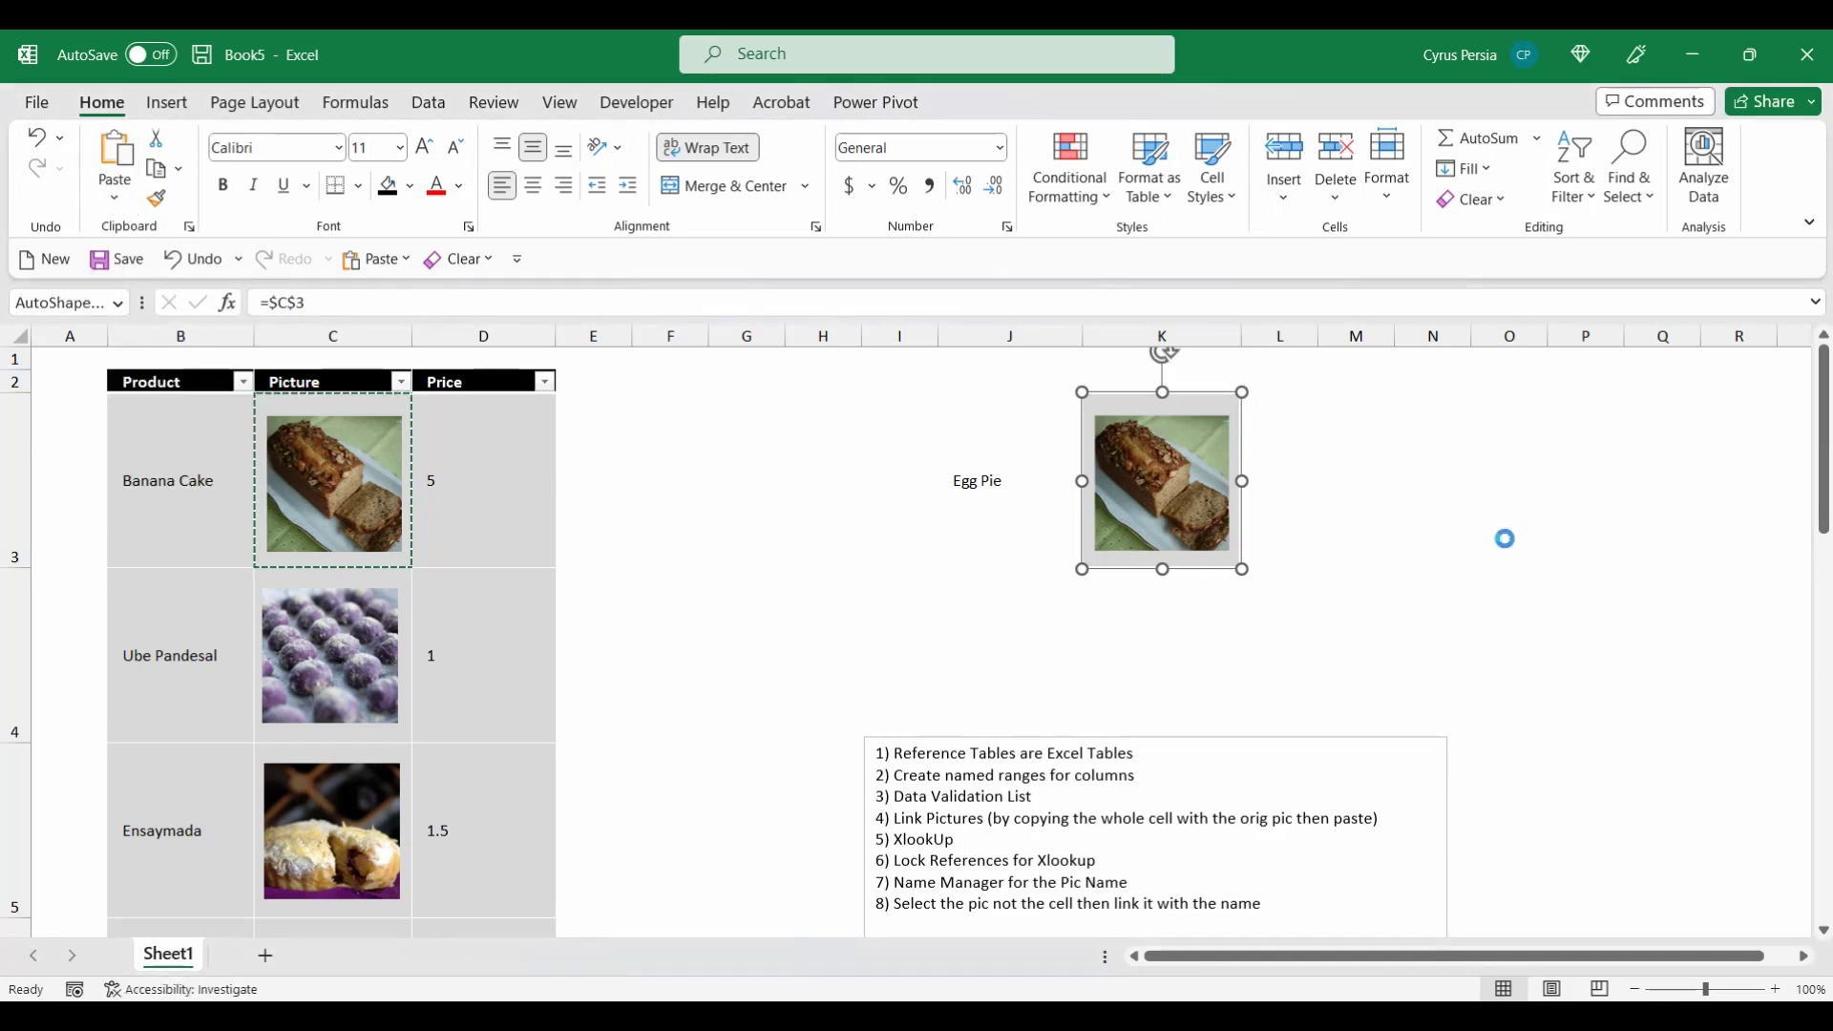
{"action": "left_click", "coordinate": [1384, 761]}
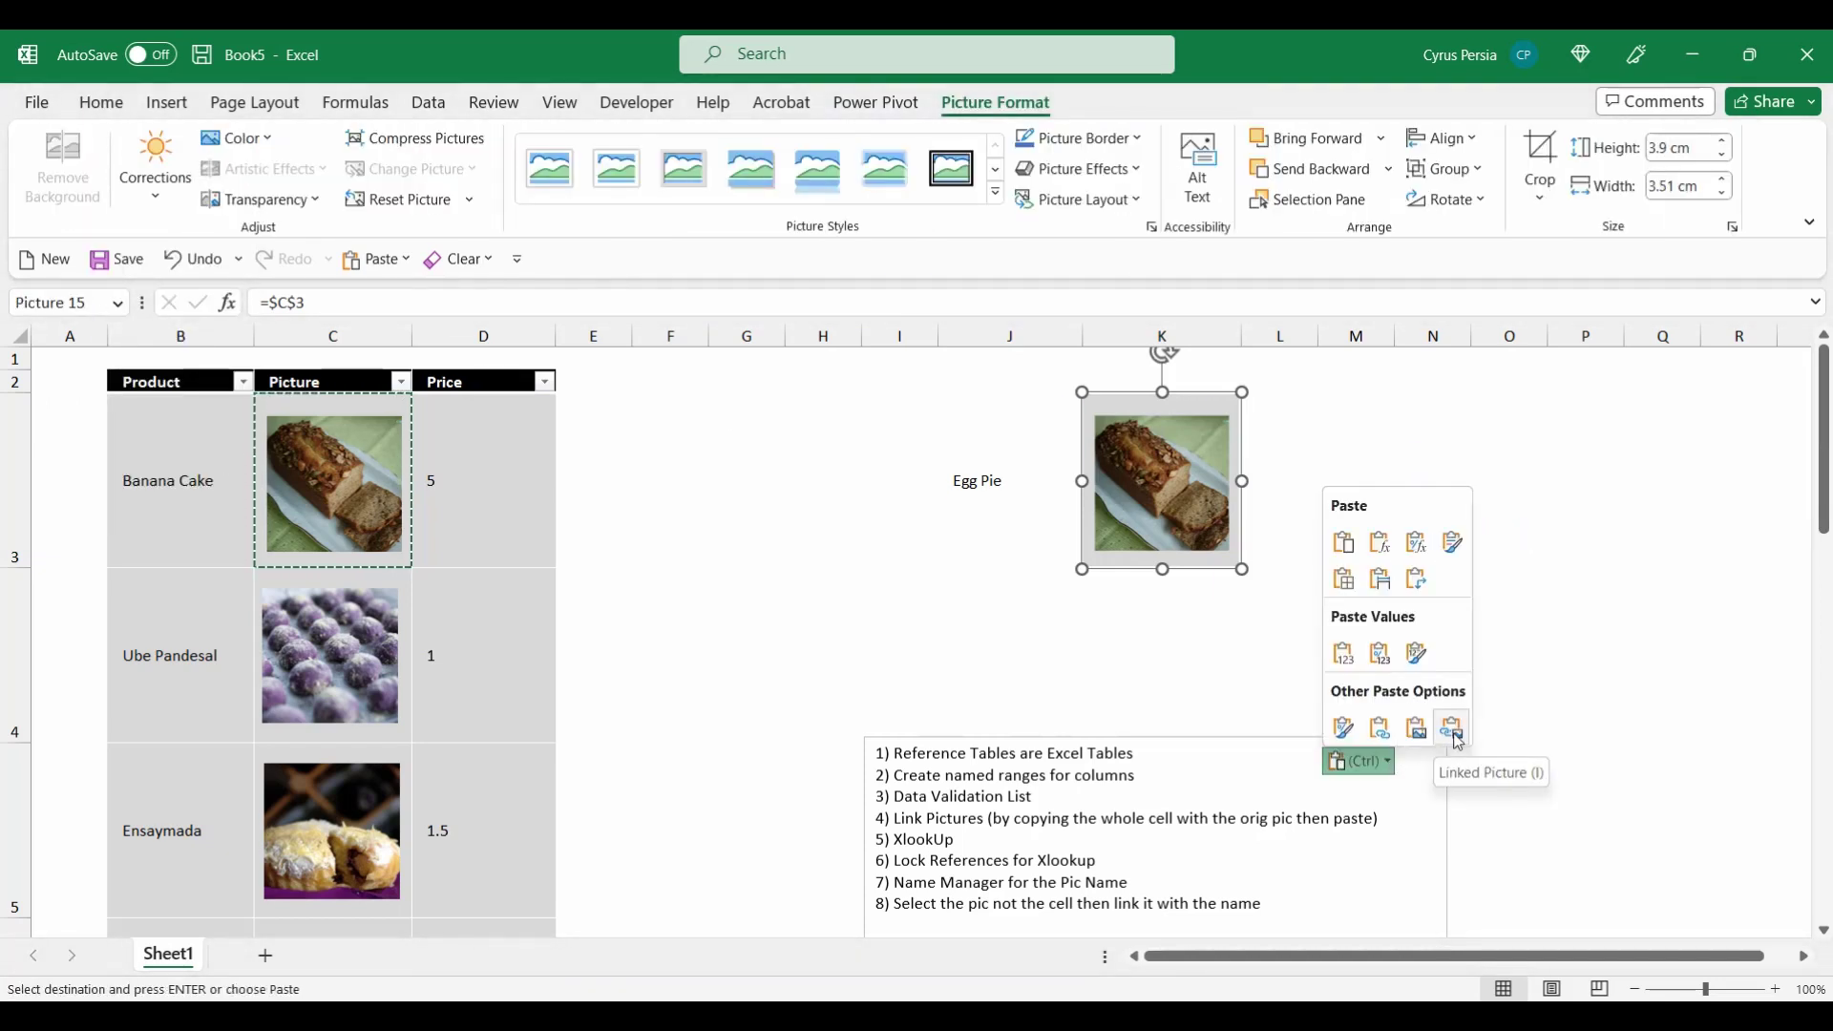
{"action": "left_click", "coordinate": [1403, 496]}
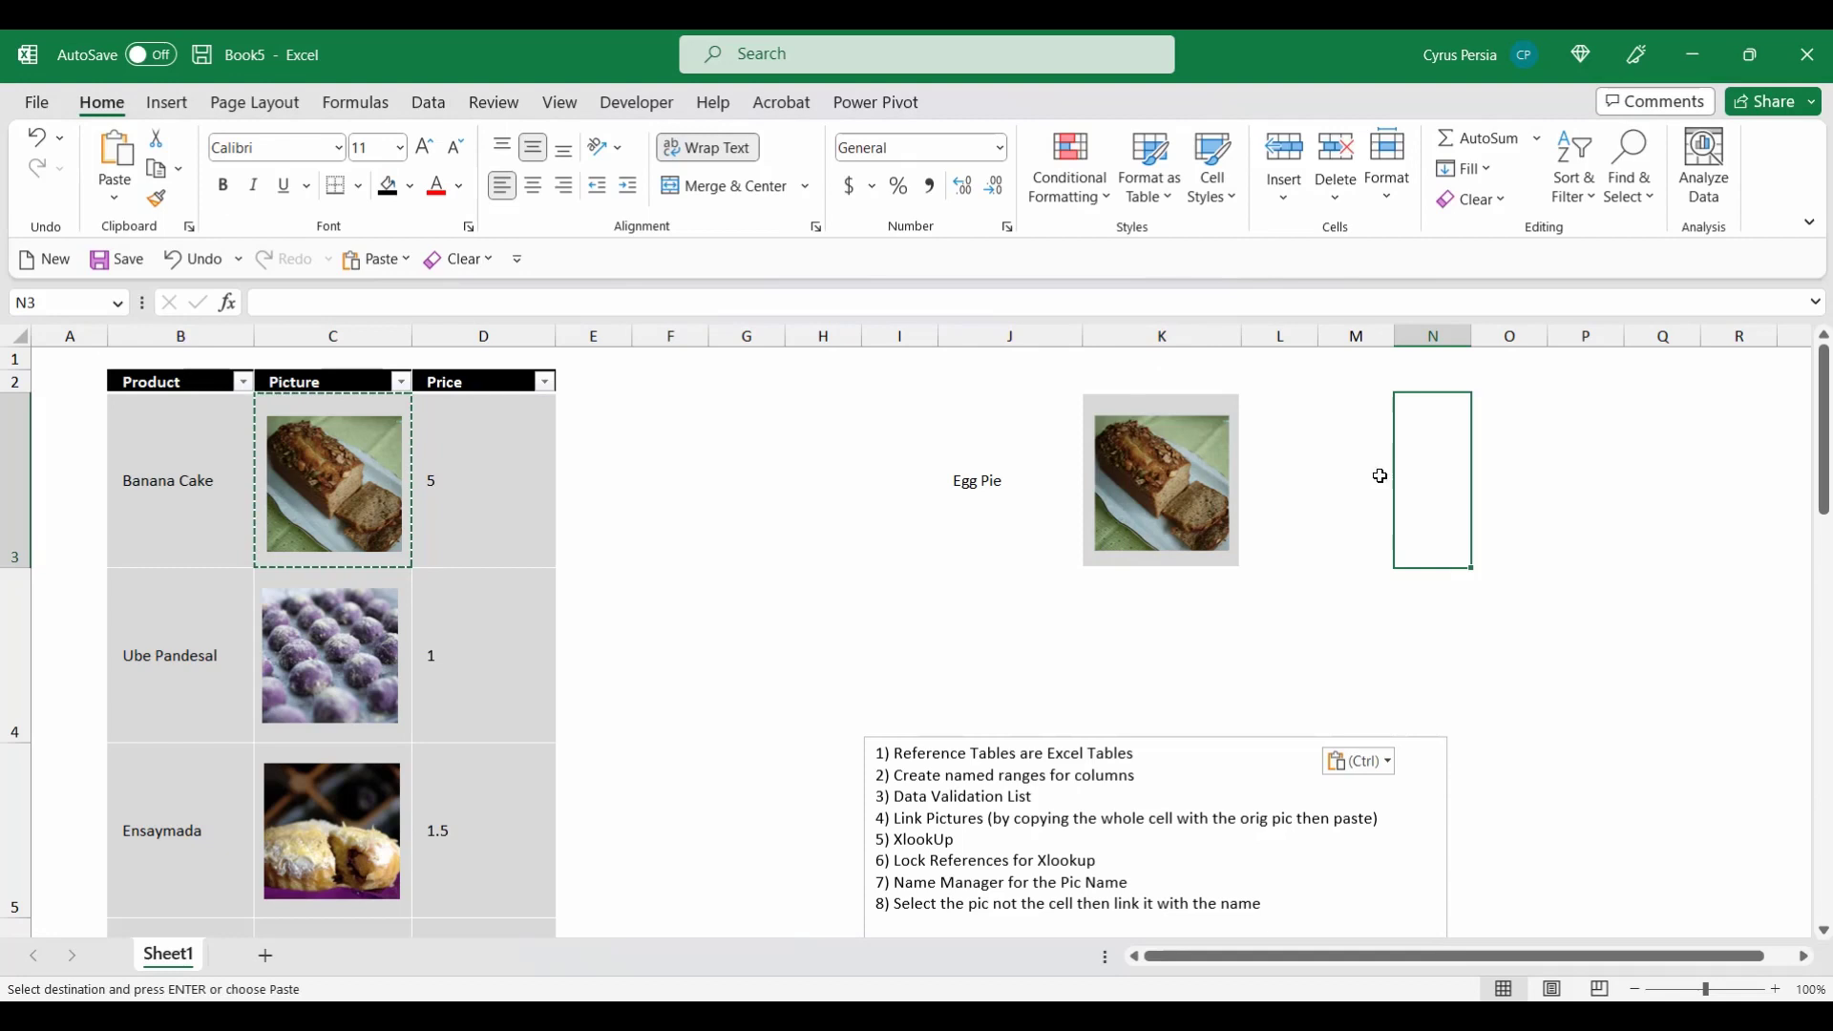
Change J3's product to Ube Pandesal and cancel the copy
{"action": "left_click", "coordinate": [1050, 552]}
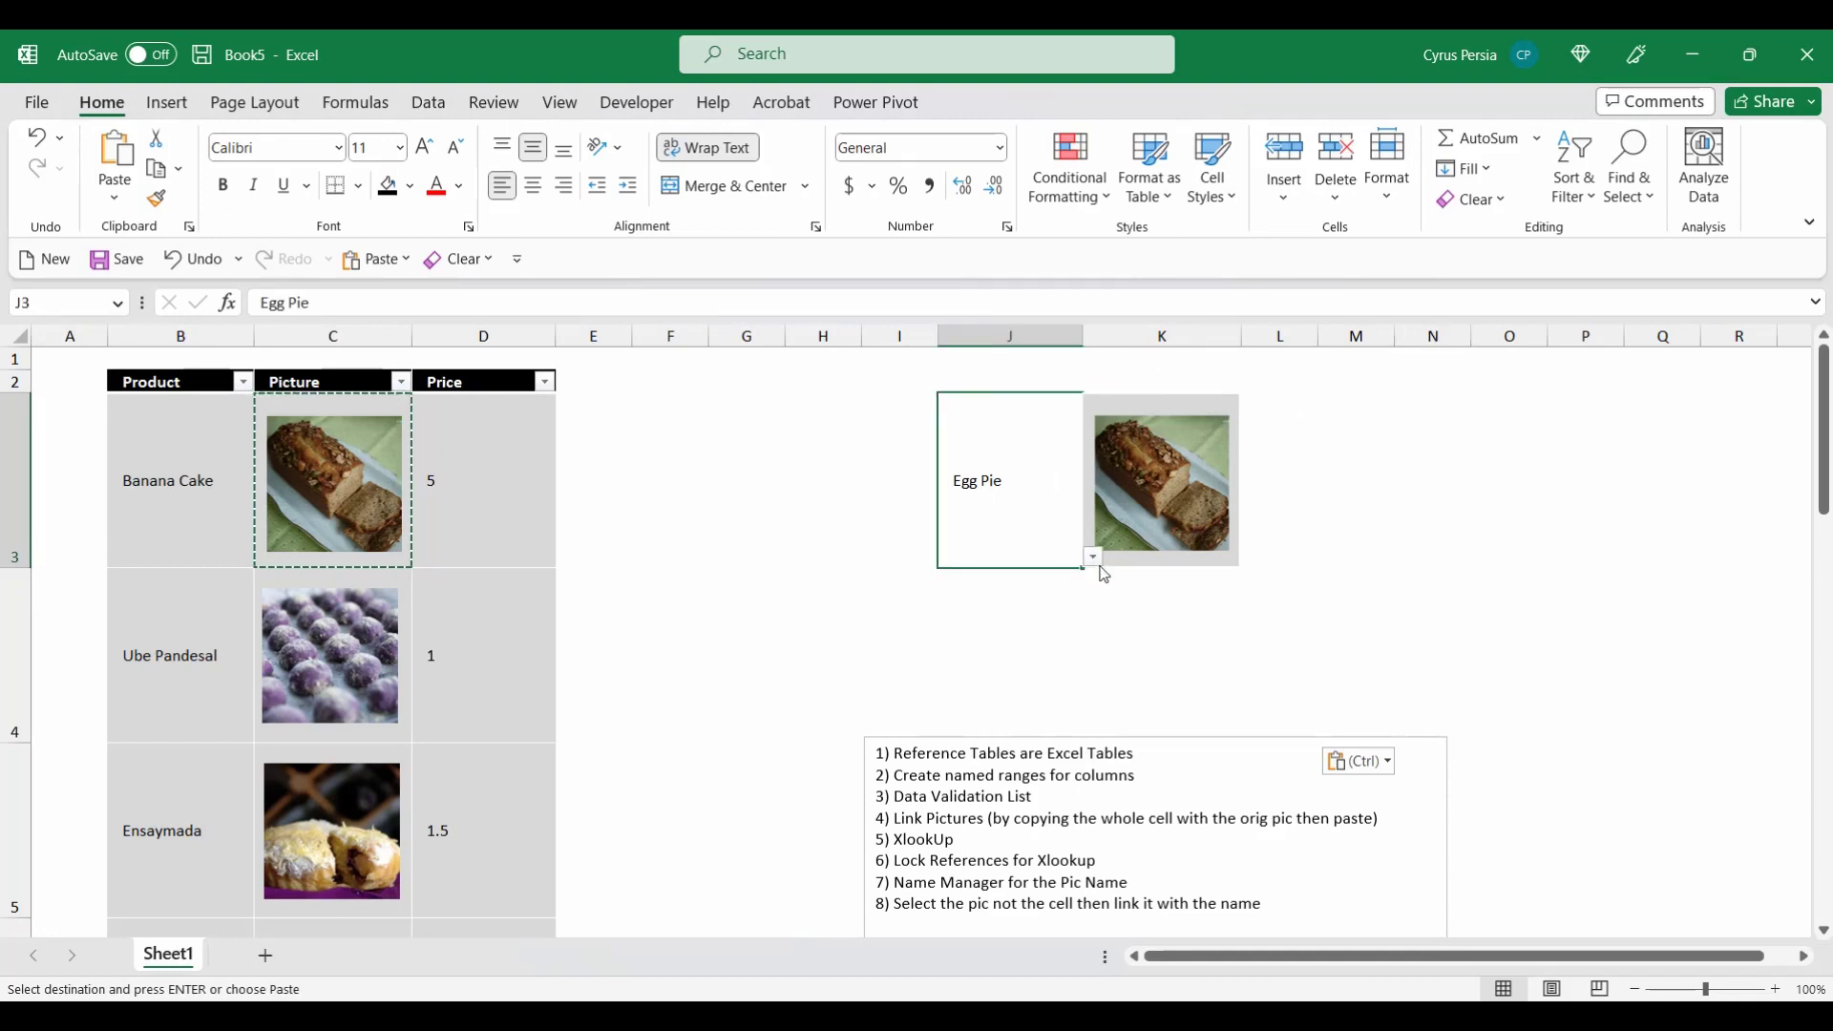
{"action": "left_click", "coordinate": [1093, 557]}
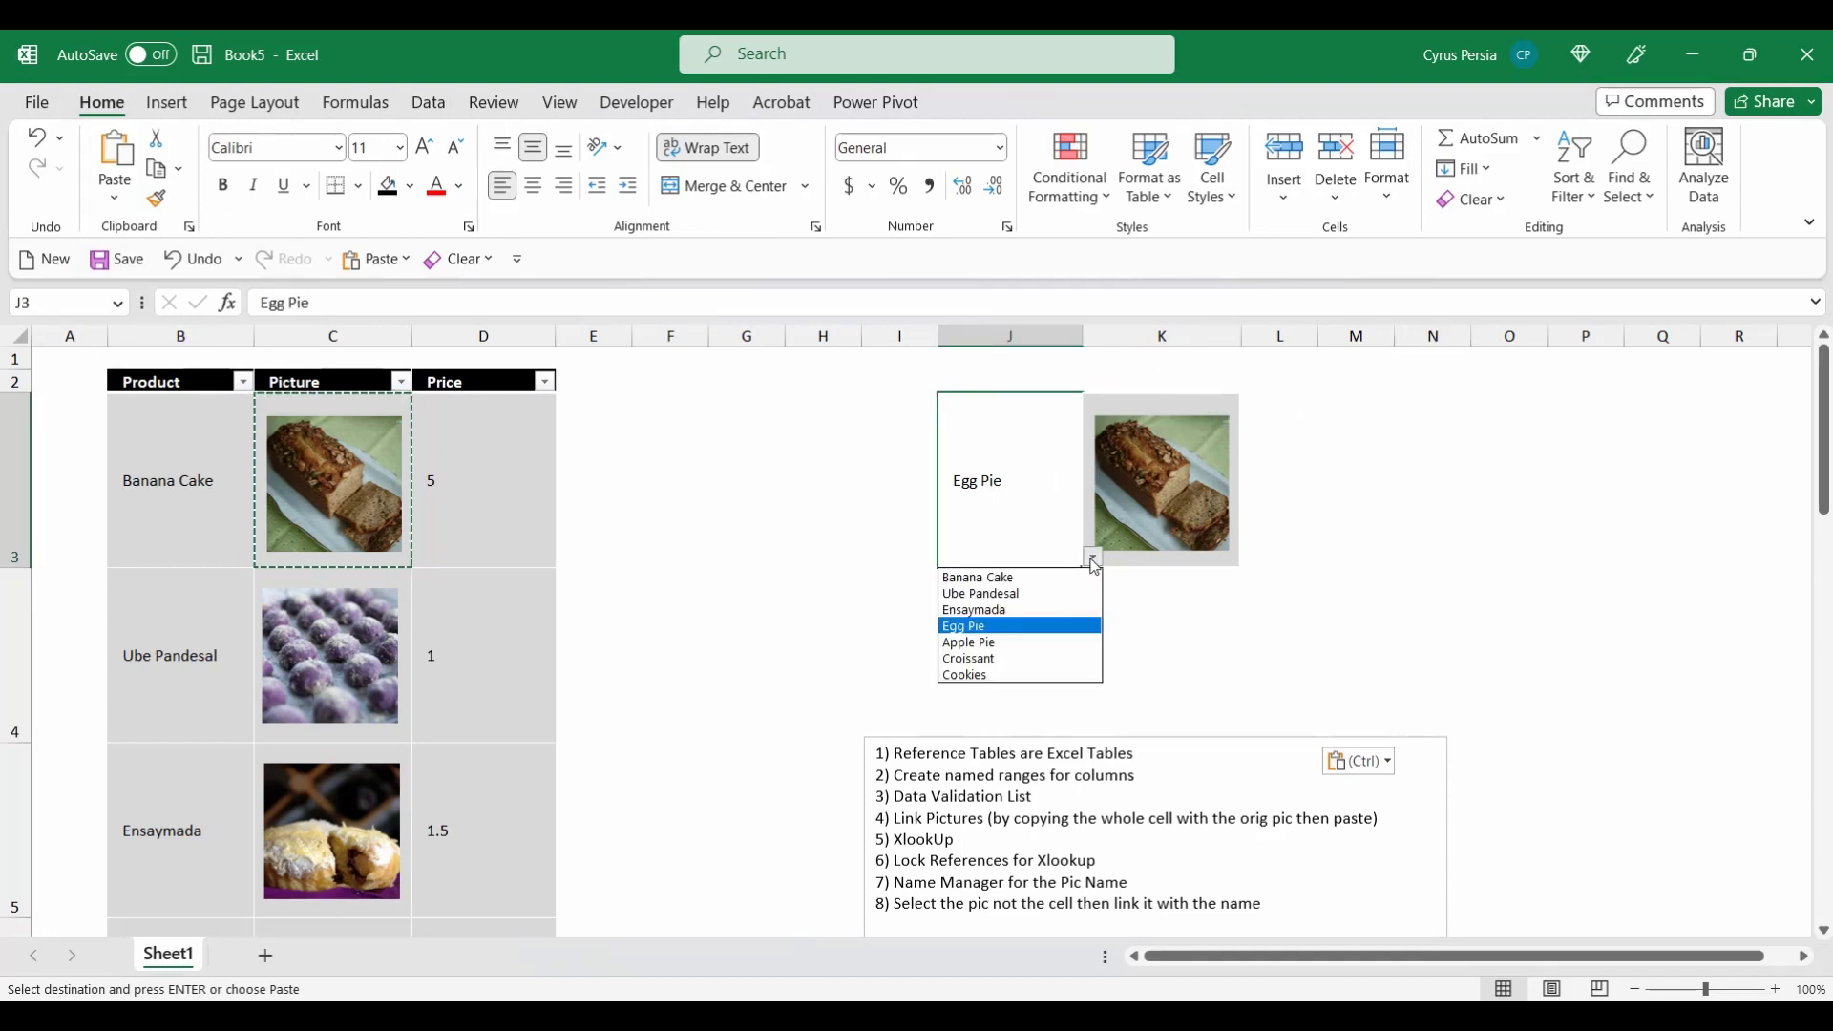
{"action": "left_click", "coordinate": [1046, 593]}
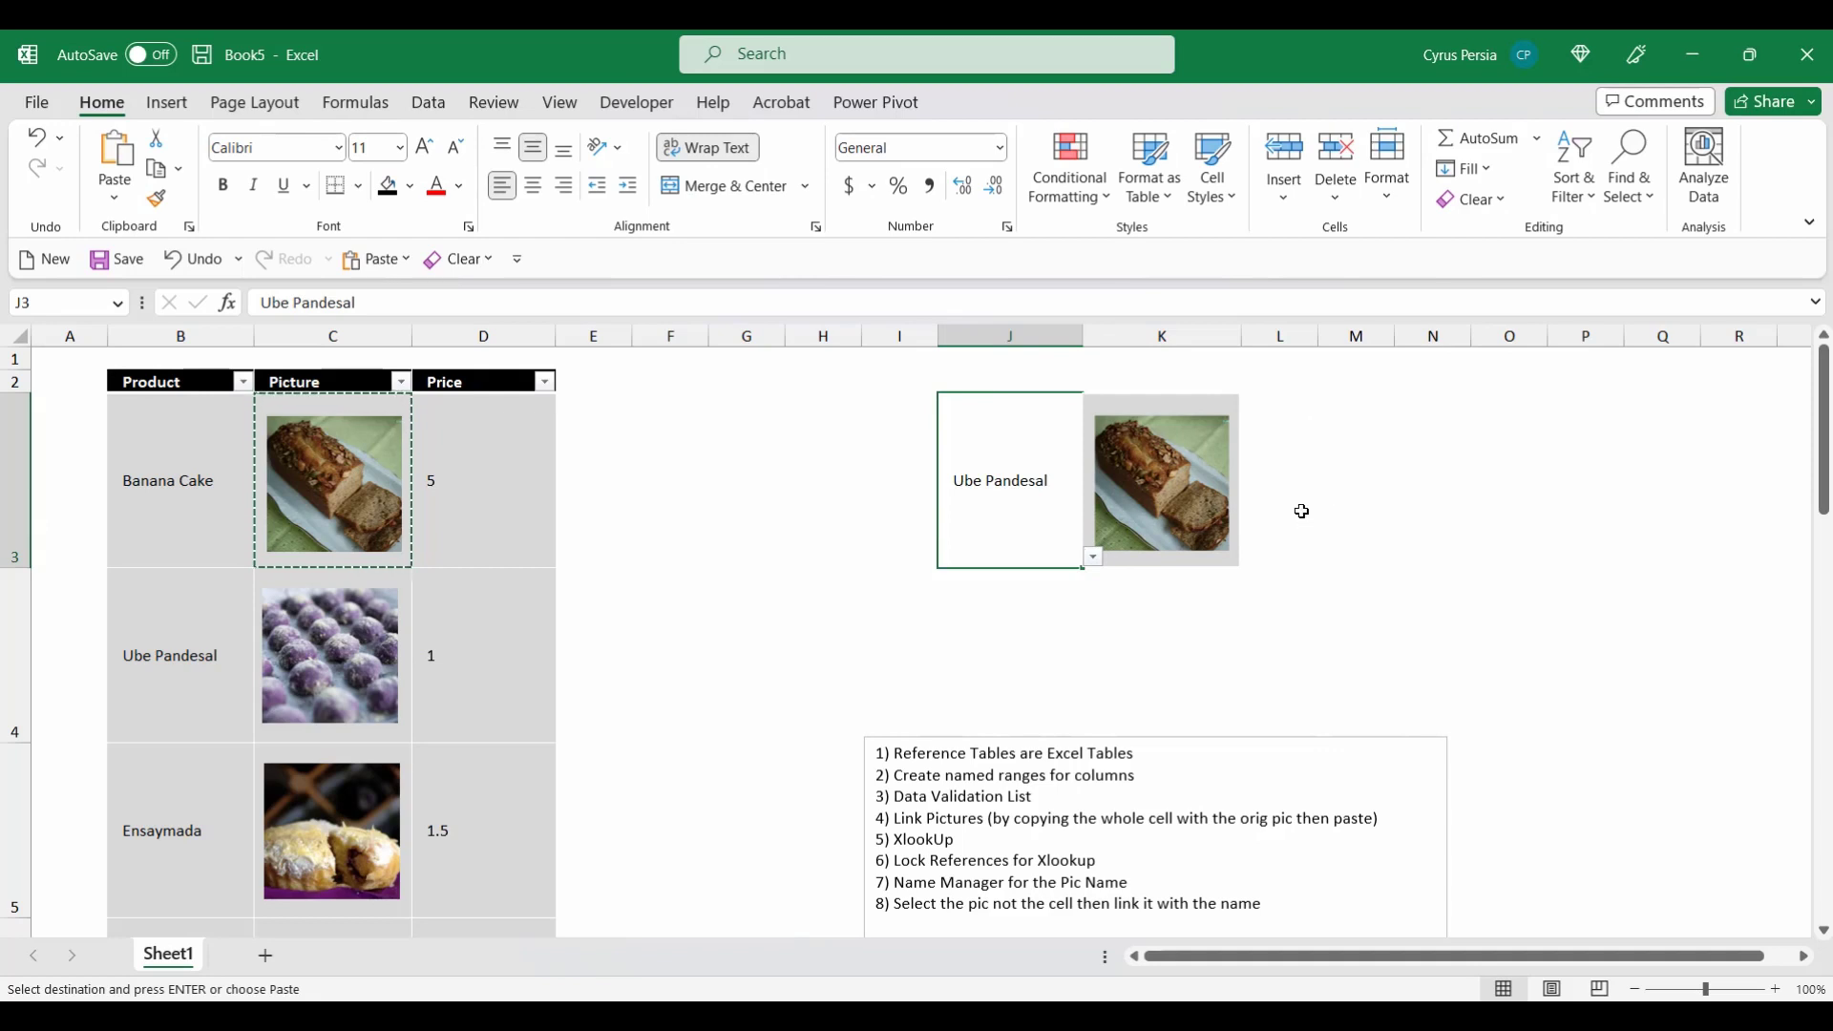
{"action": "left_click", "coordinate": [1336, 491]}
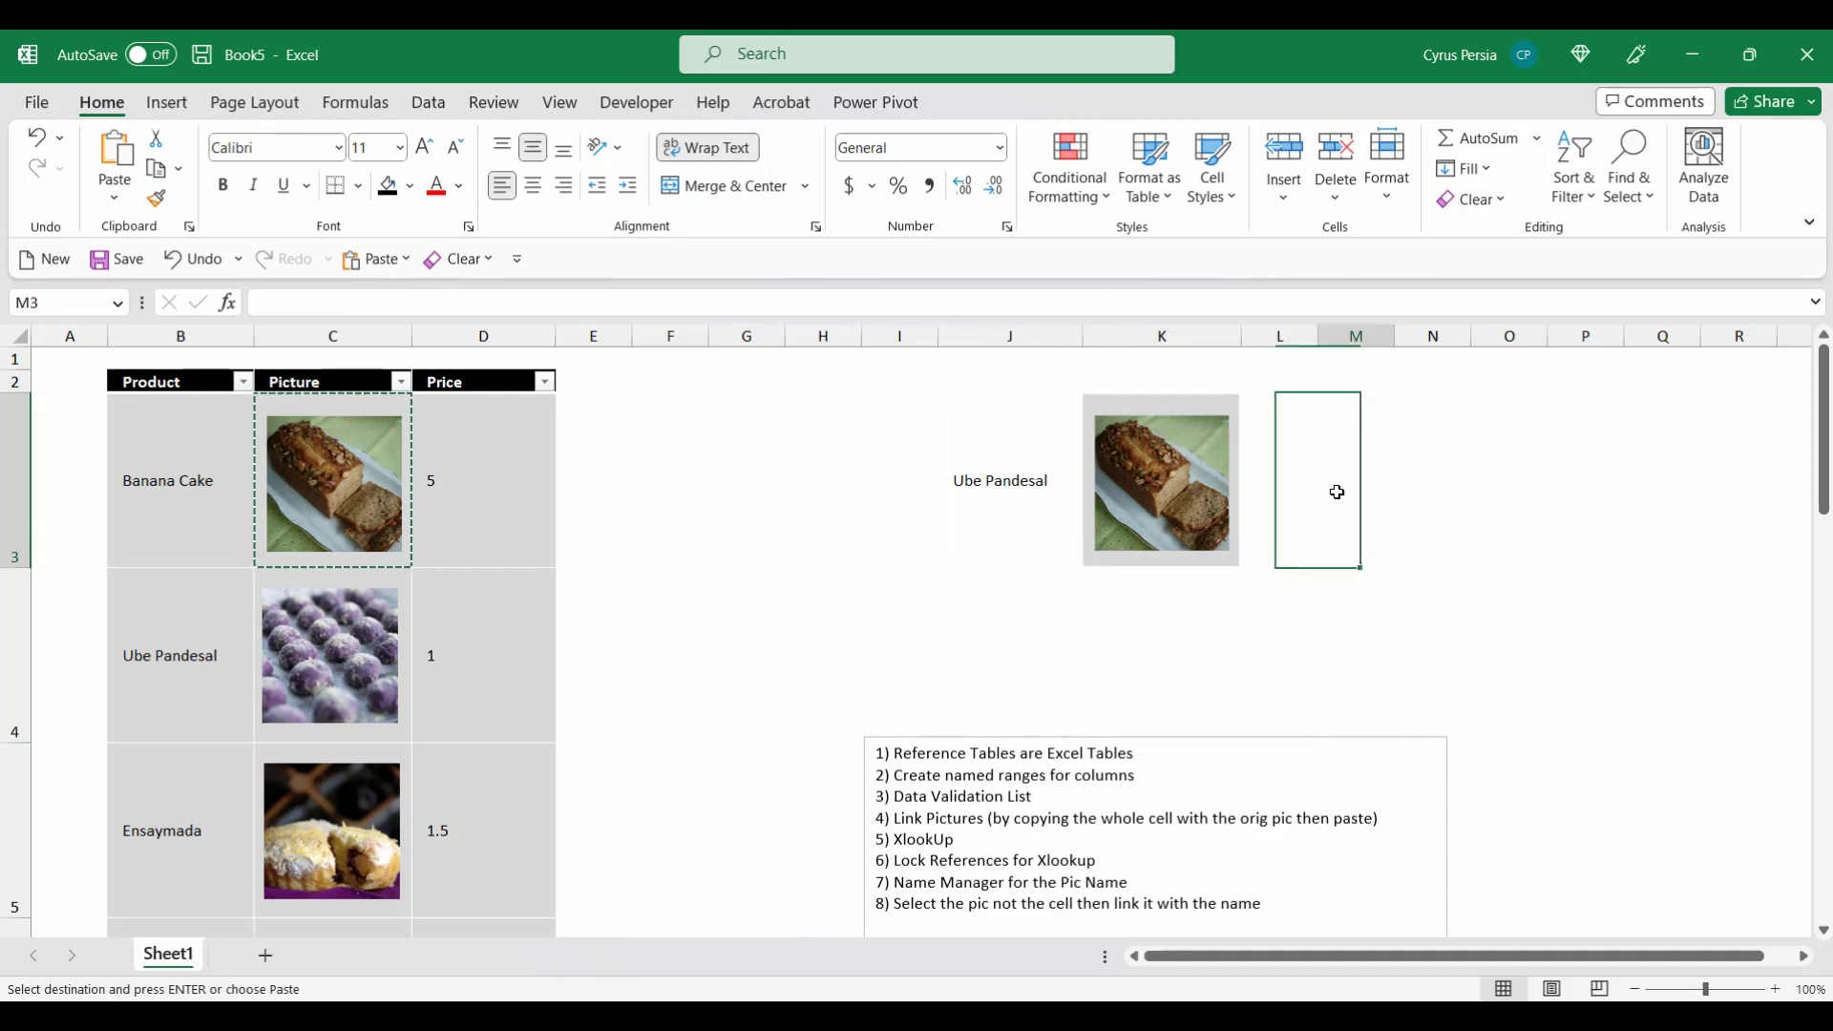
{"action": "key", "text": "Escape"}
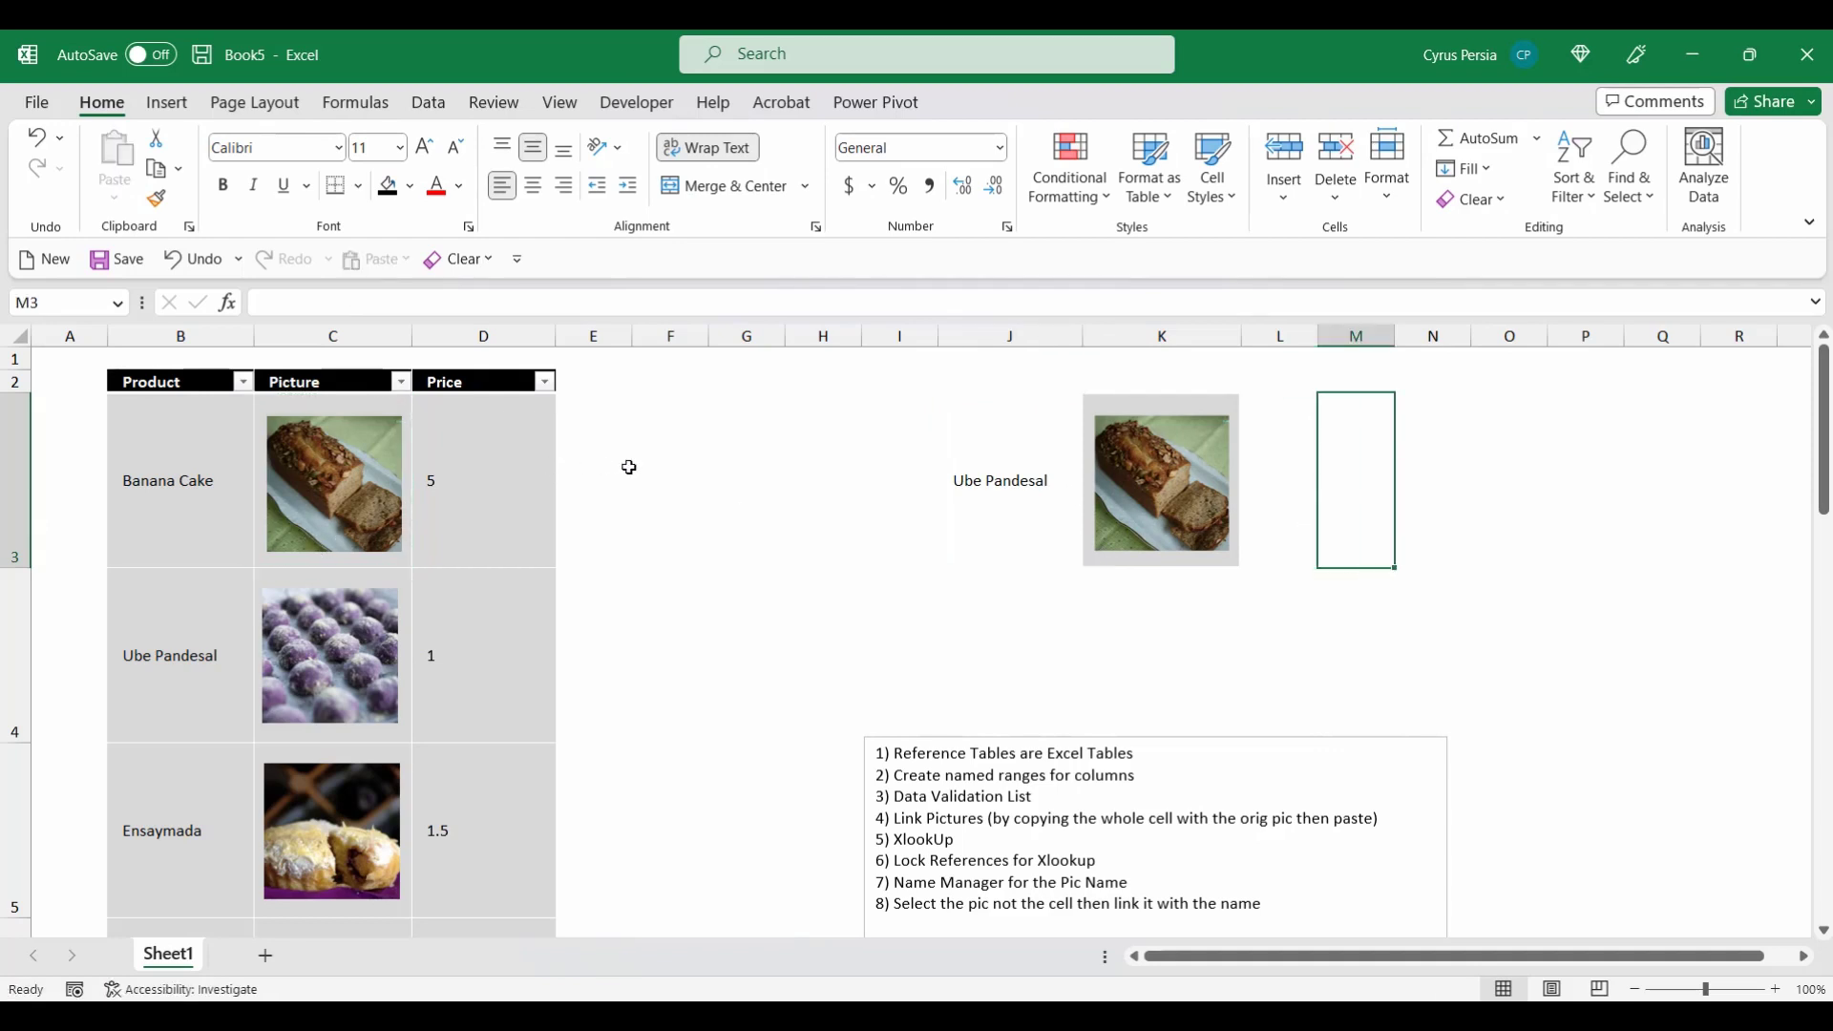
Move the banana cake photo out of C3 to beside the table
{"action": "left_click", "coordinate": [645, 472]}
{"action": "left_click", "coordinate": [363, 480]}
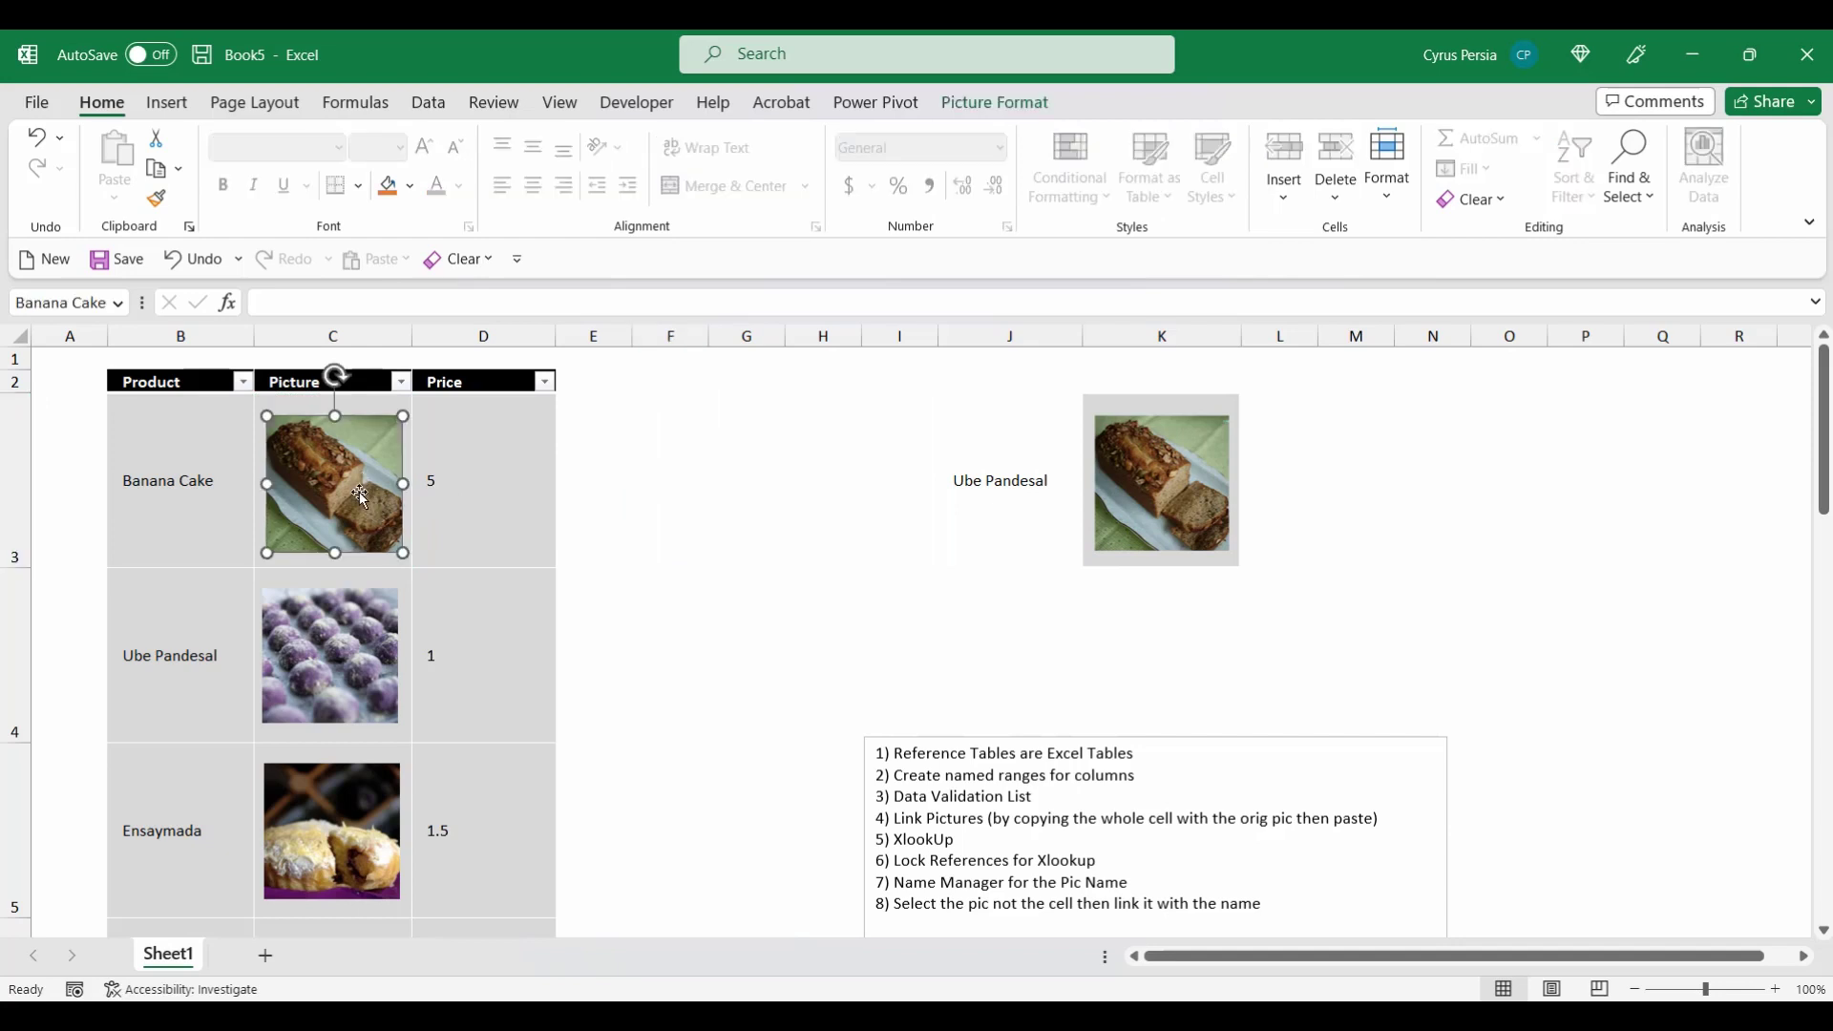
{"action": "left_click_drag", "start_coordinate": [362, 492], "coordinate": [678, 502]}
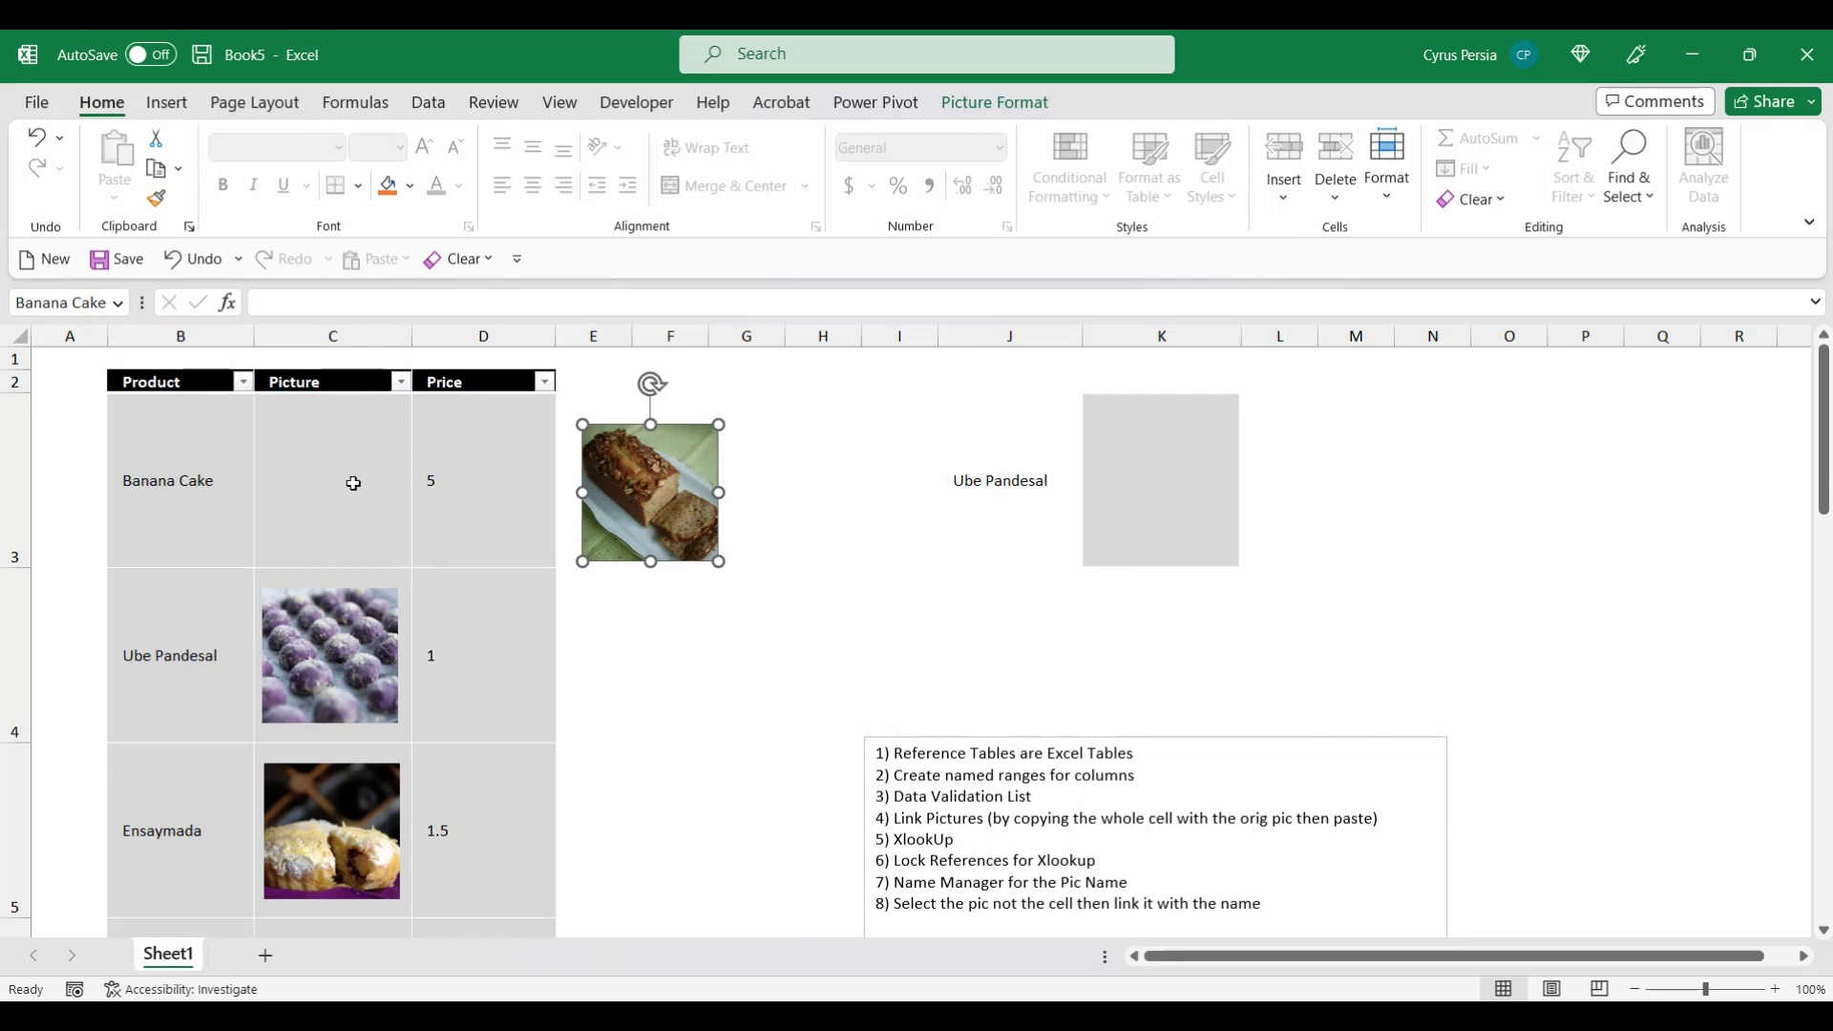
Put the banana cake photo back into C3 and widen column M
{"action": "left_click_drag", "start_coordinate": [684, 496], "coordinate": [366, 492]}
{"action": "left_click", "coordinate": [1346, 503]}
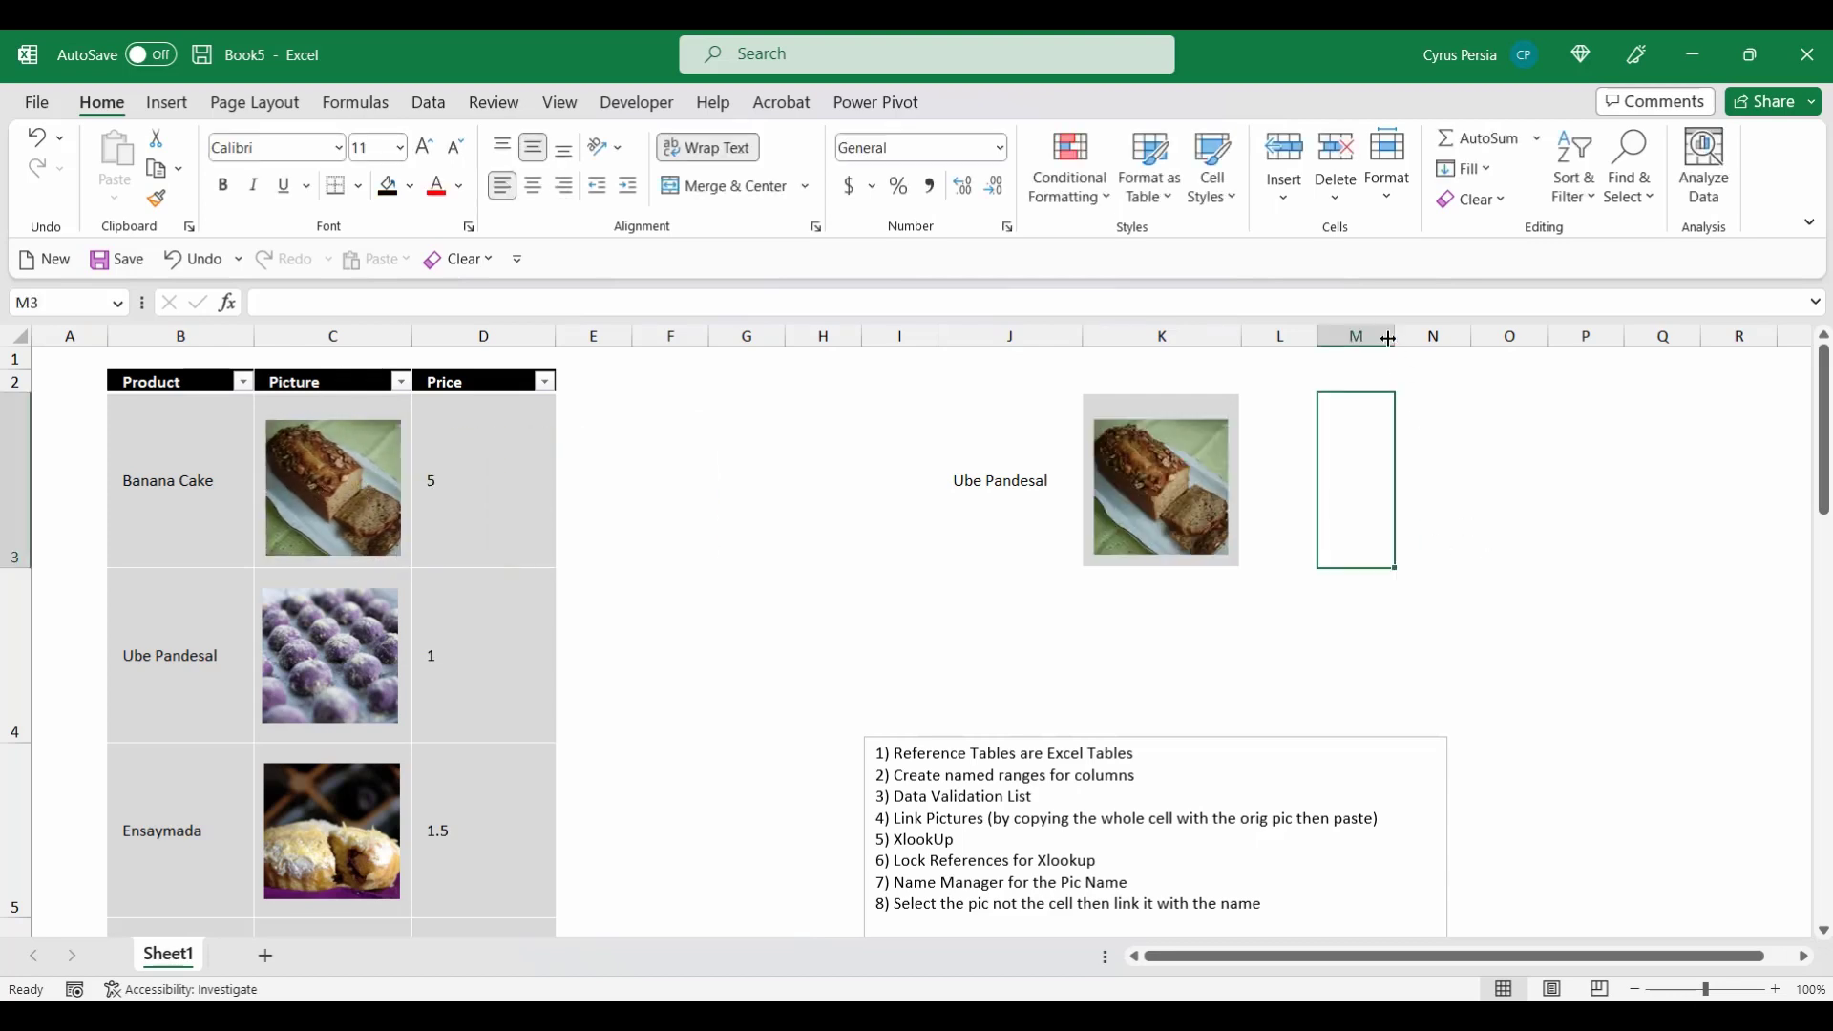
{"action": "left_click_drag", "start_coordinate": [1400, 333], "coordinate": [1499, 339]}
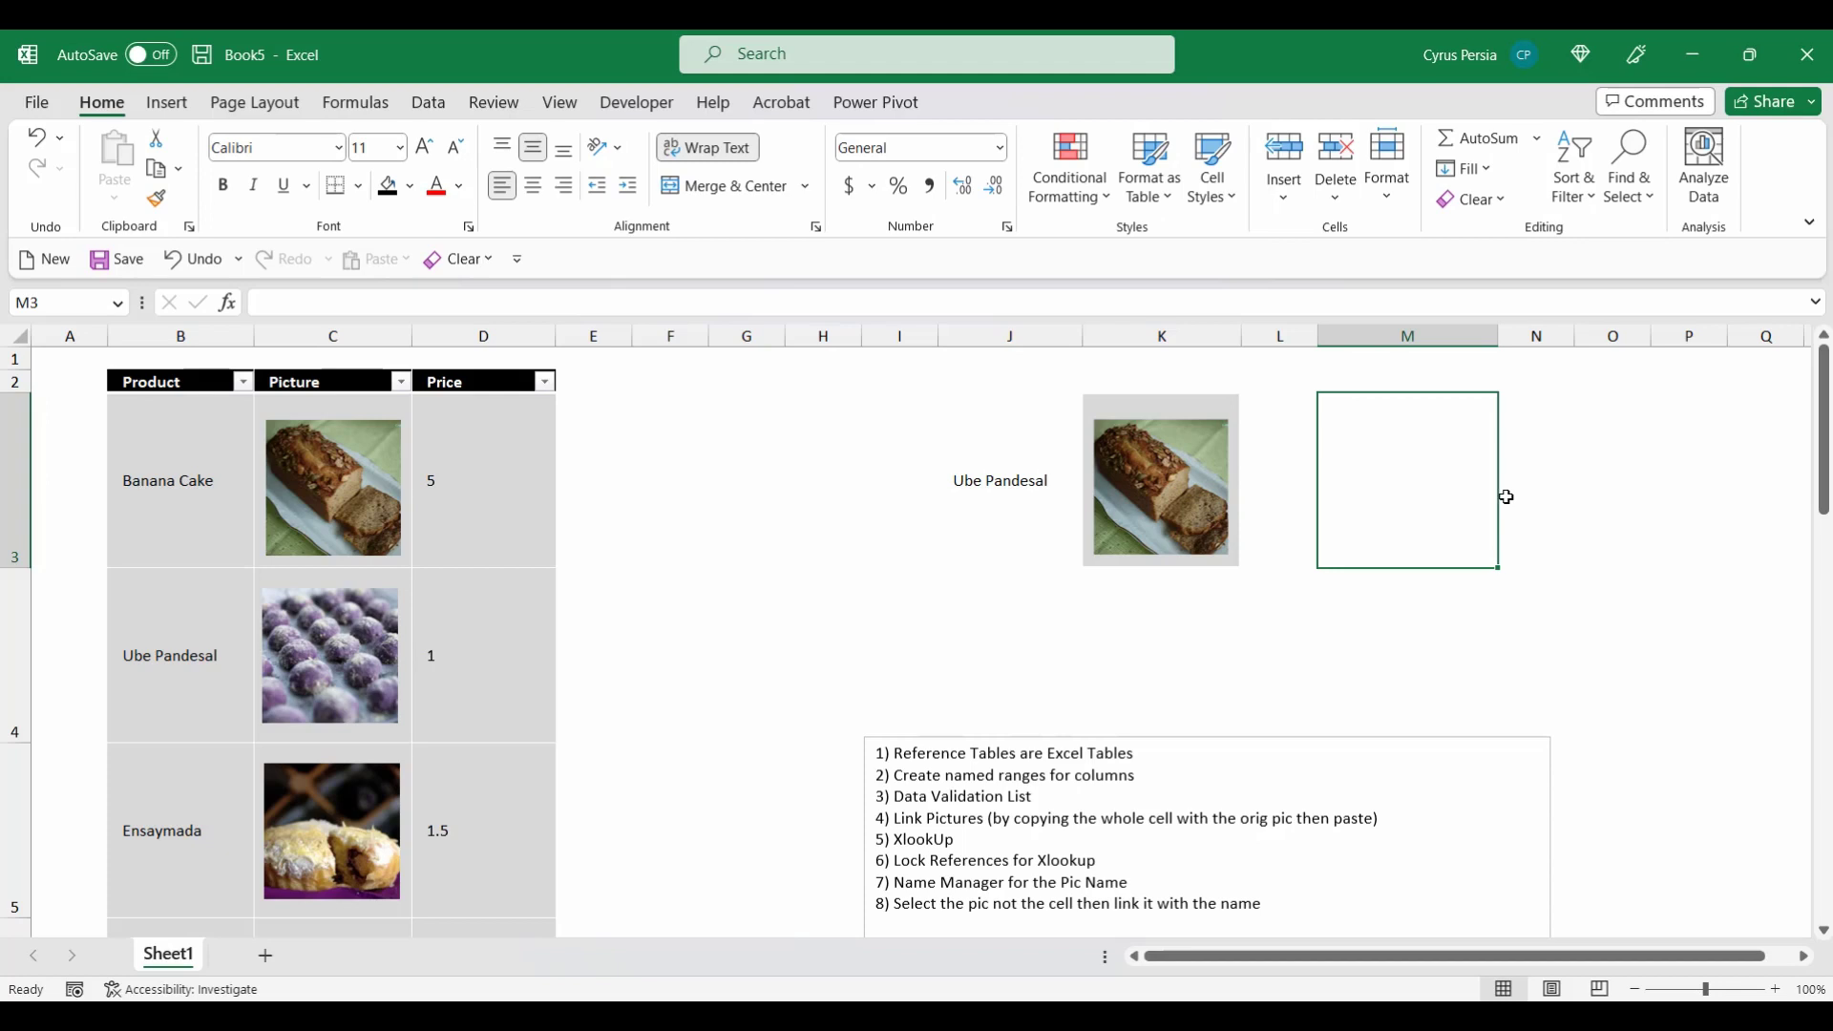
Enter =XLOOKUP($J$3,Product,Picture) in cell M3
{"action": "type", "text": "=xl"}
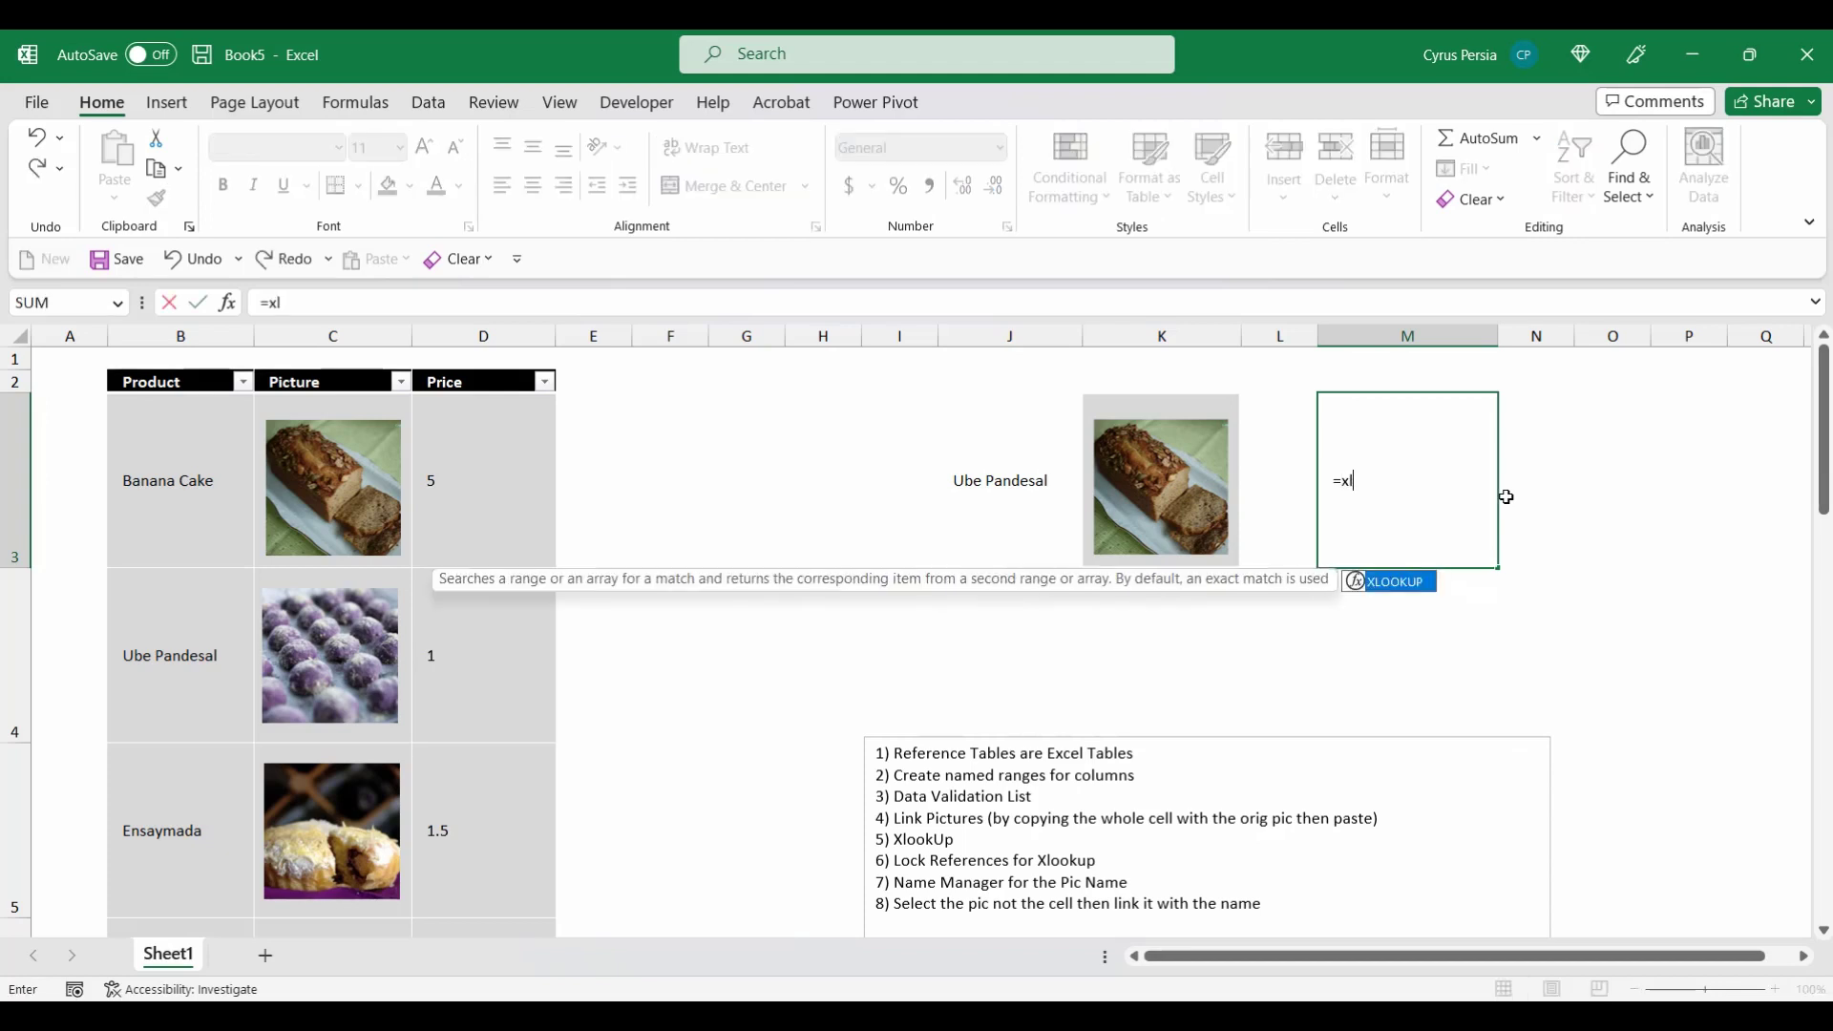
{"action": "key", "text": "Tab"}
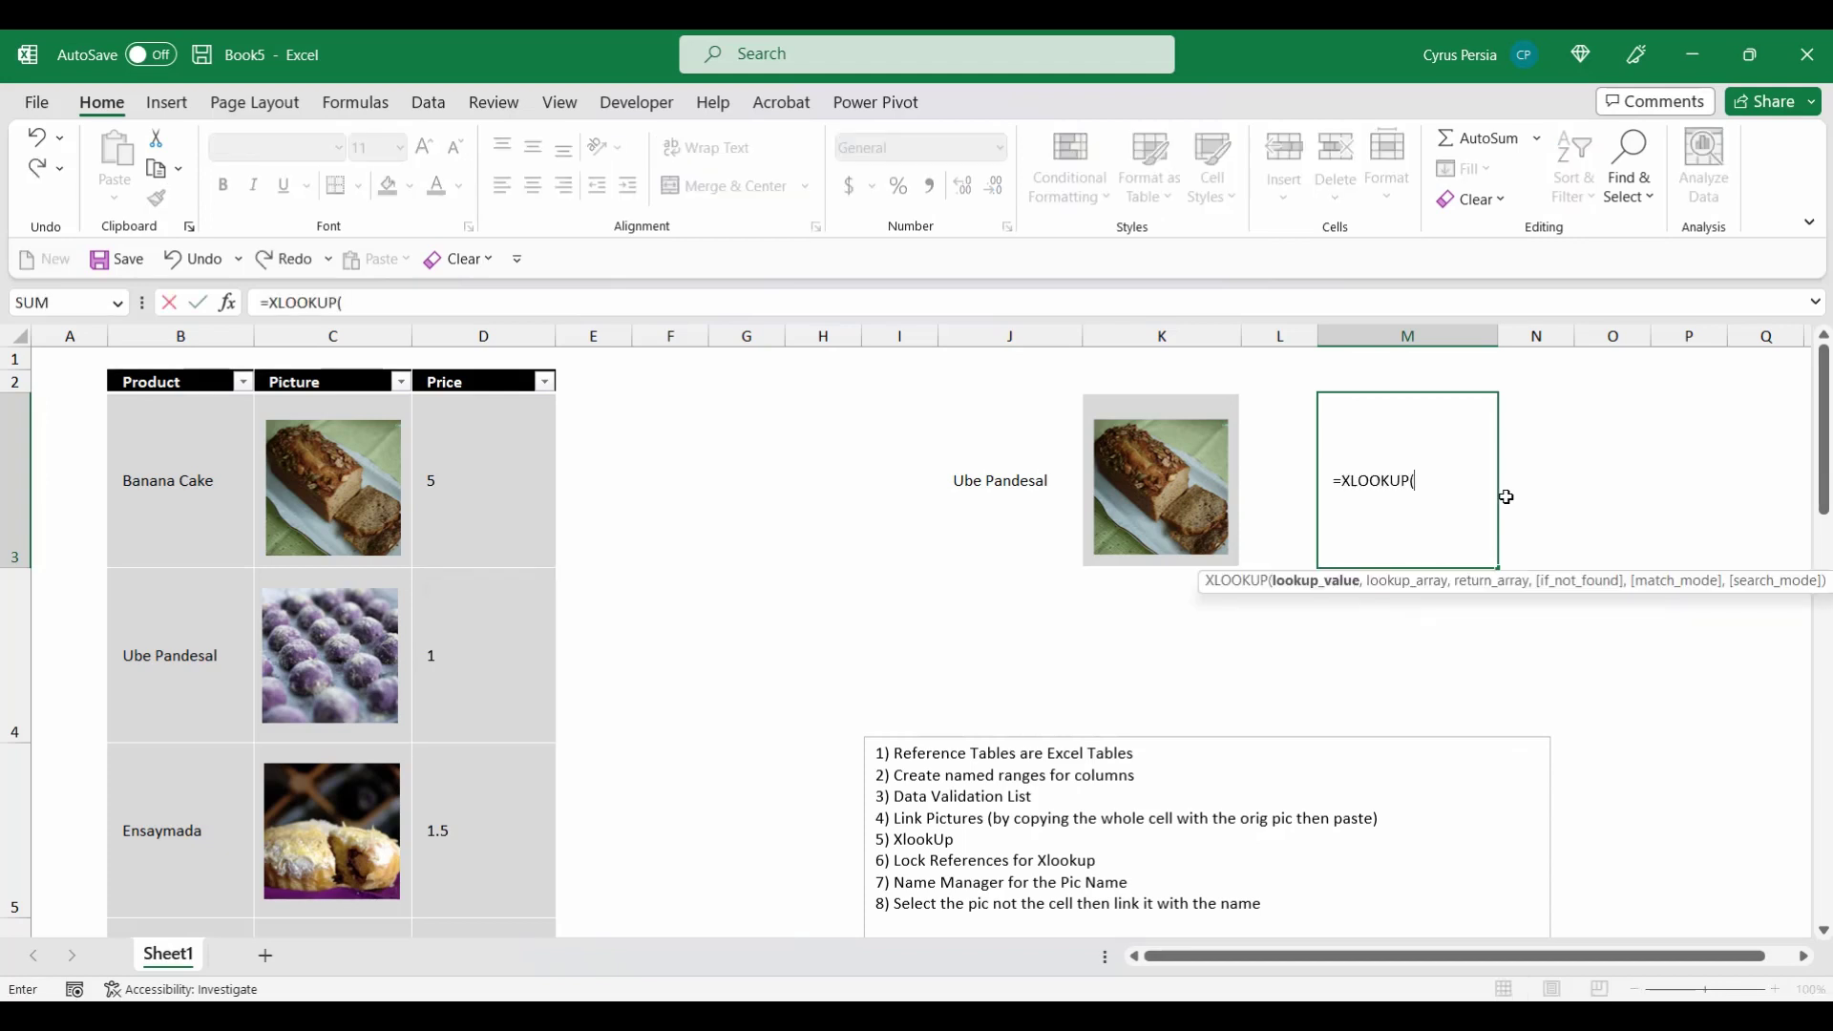
{"action": "left_click", "coordinate": [996, 515]}
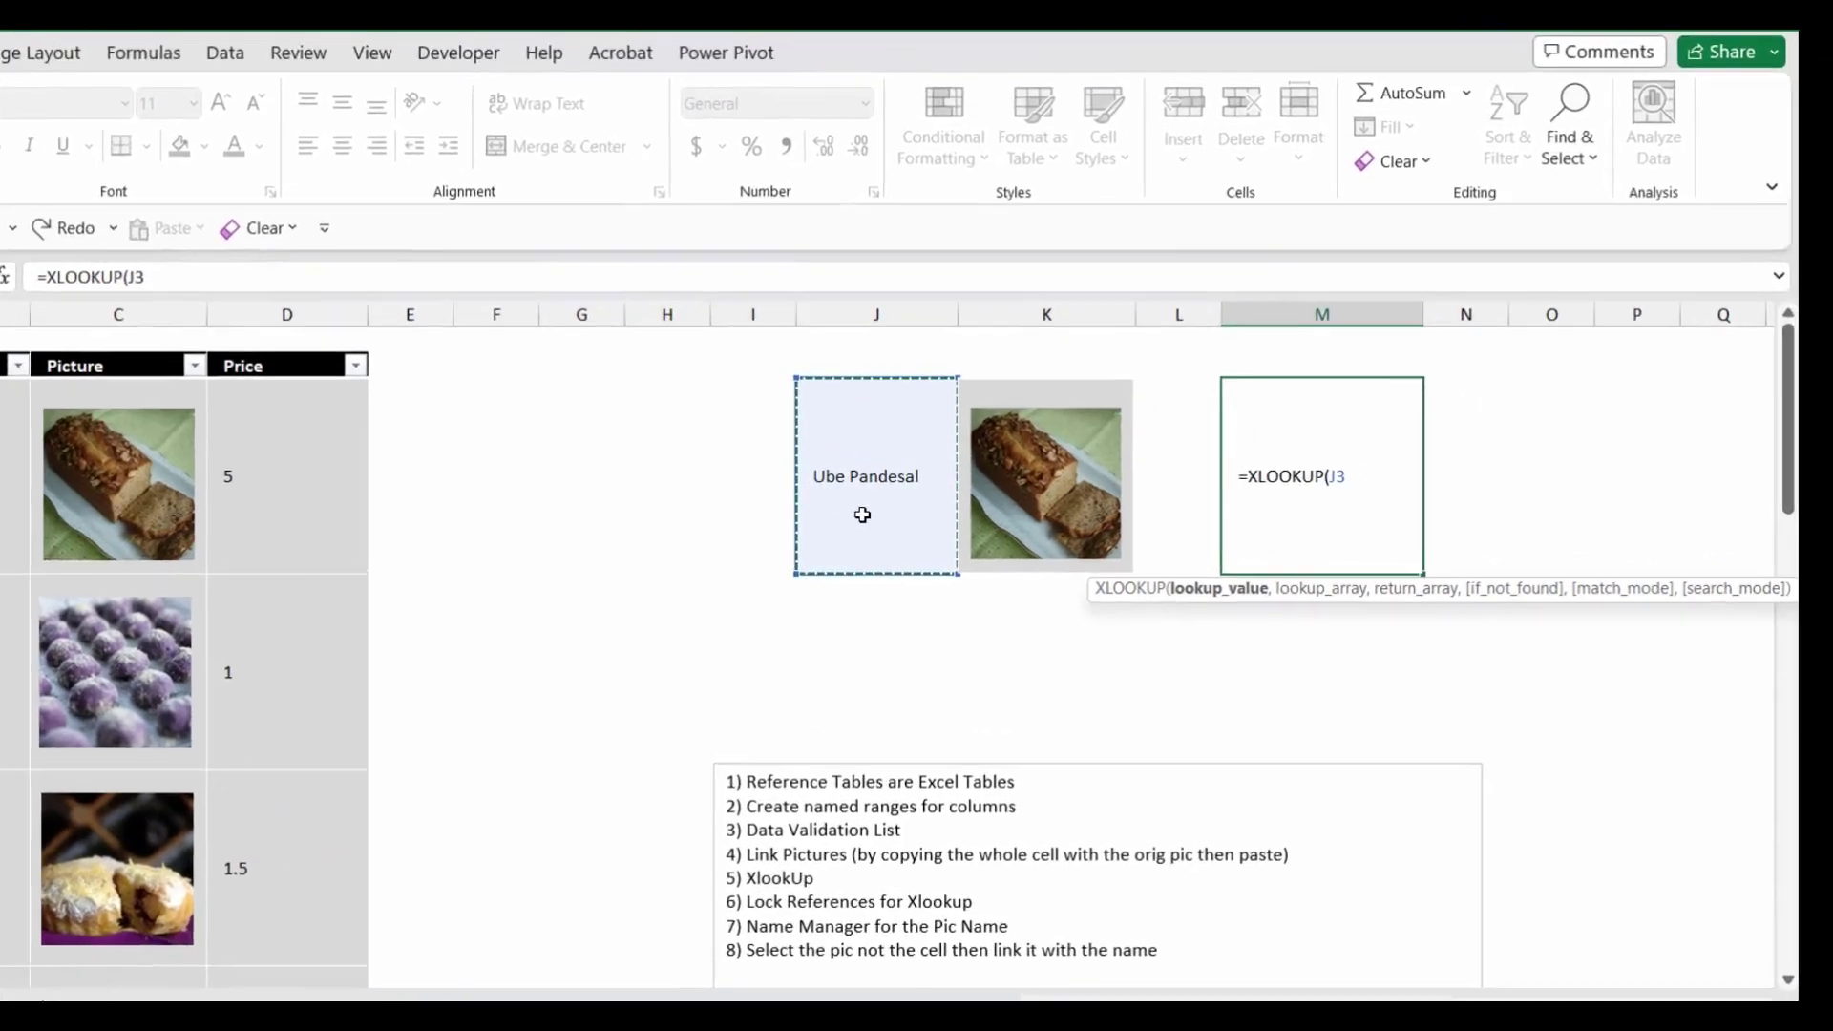
{"action": "key", "text": "F4"}
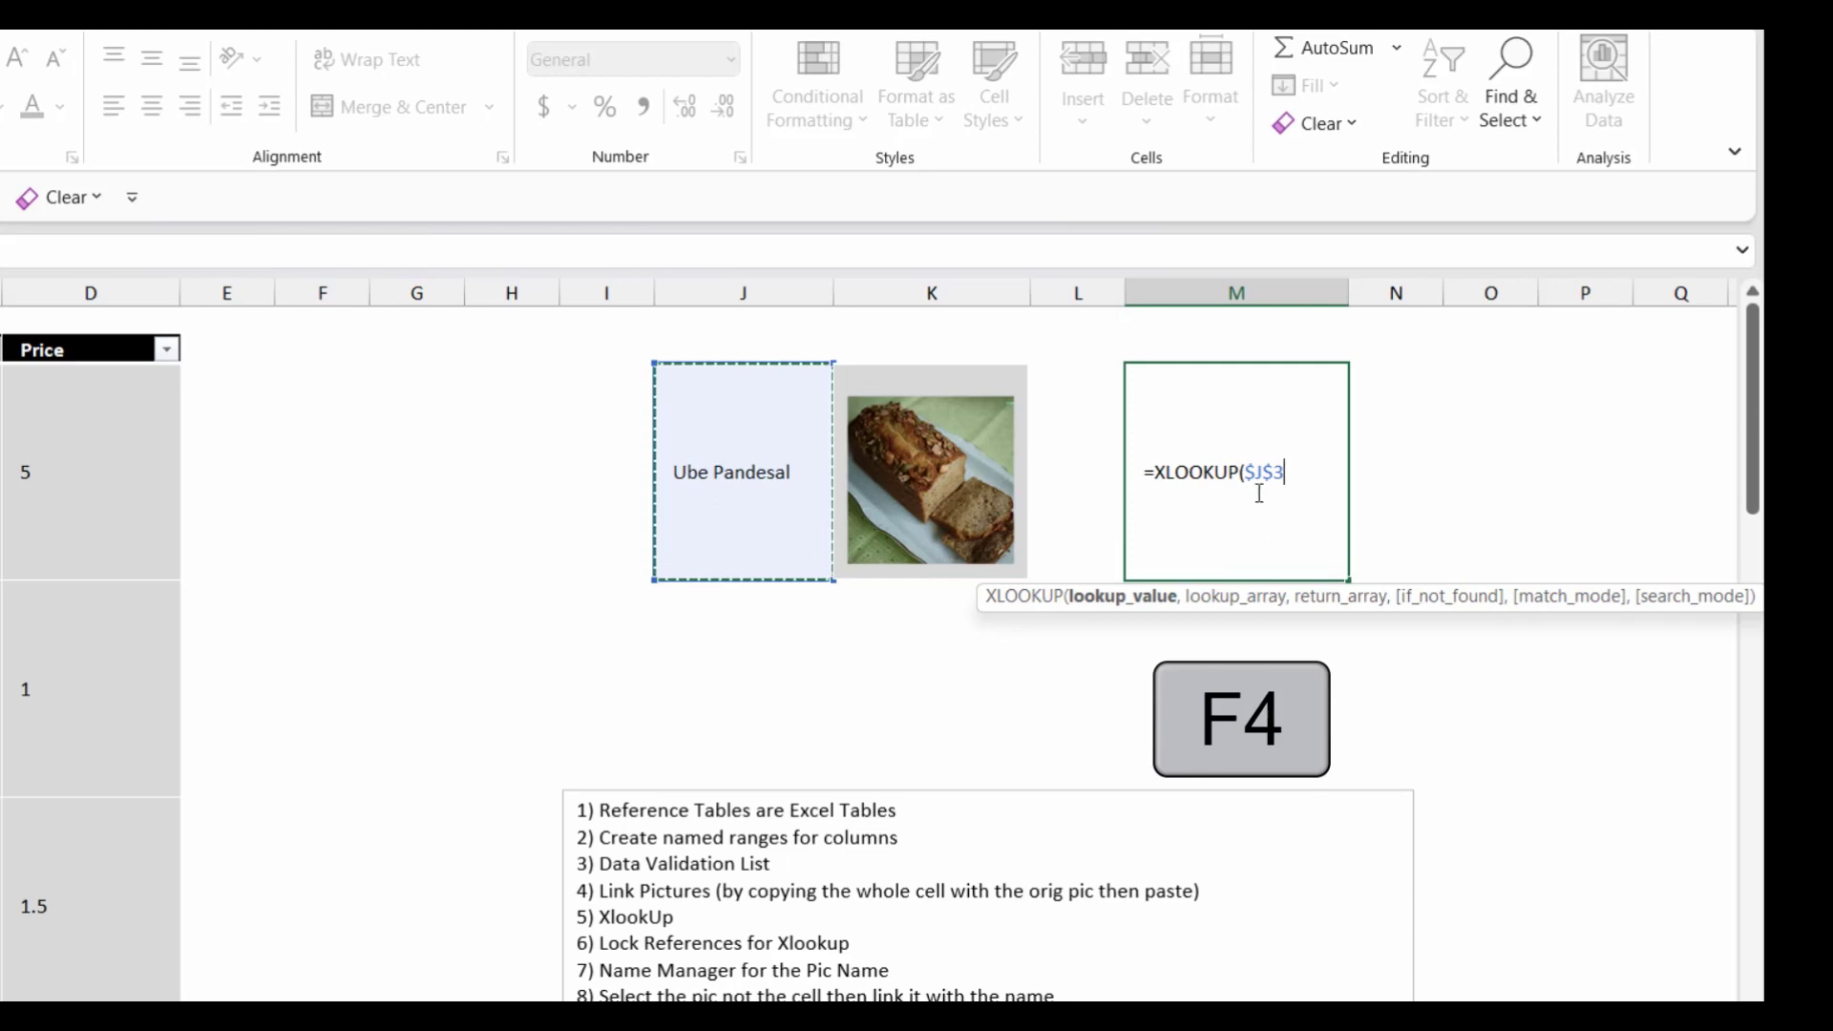
{"action": "type", "text": ","}
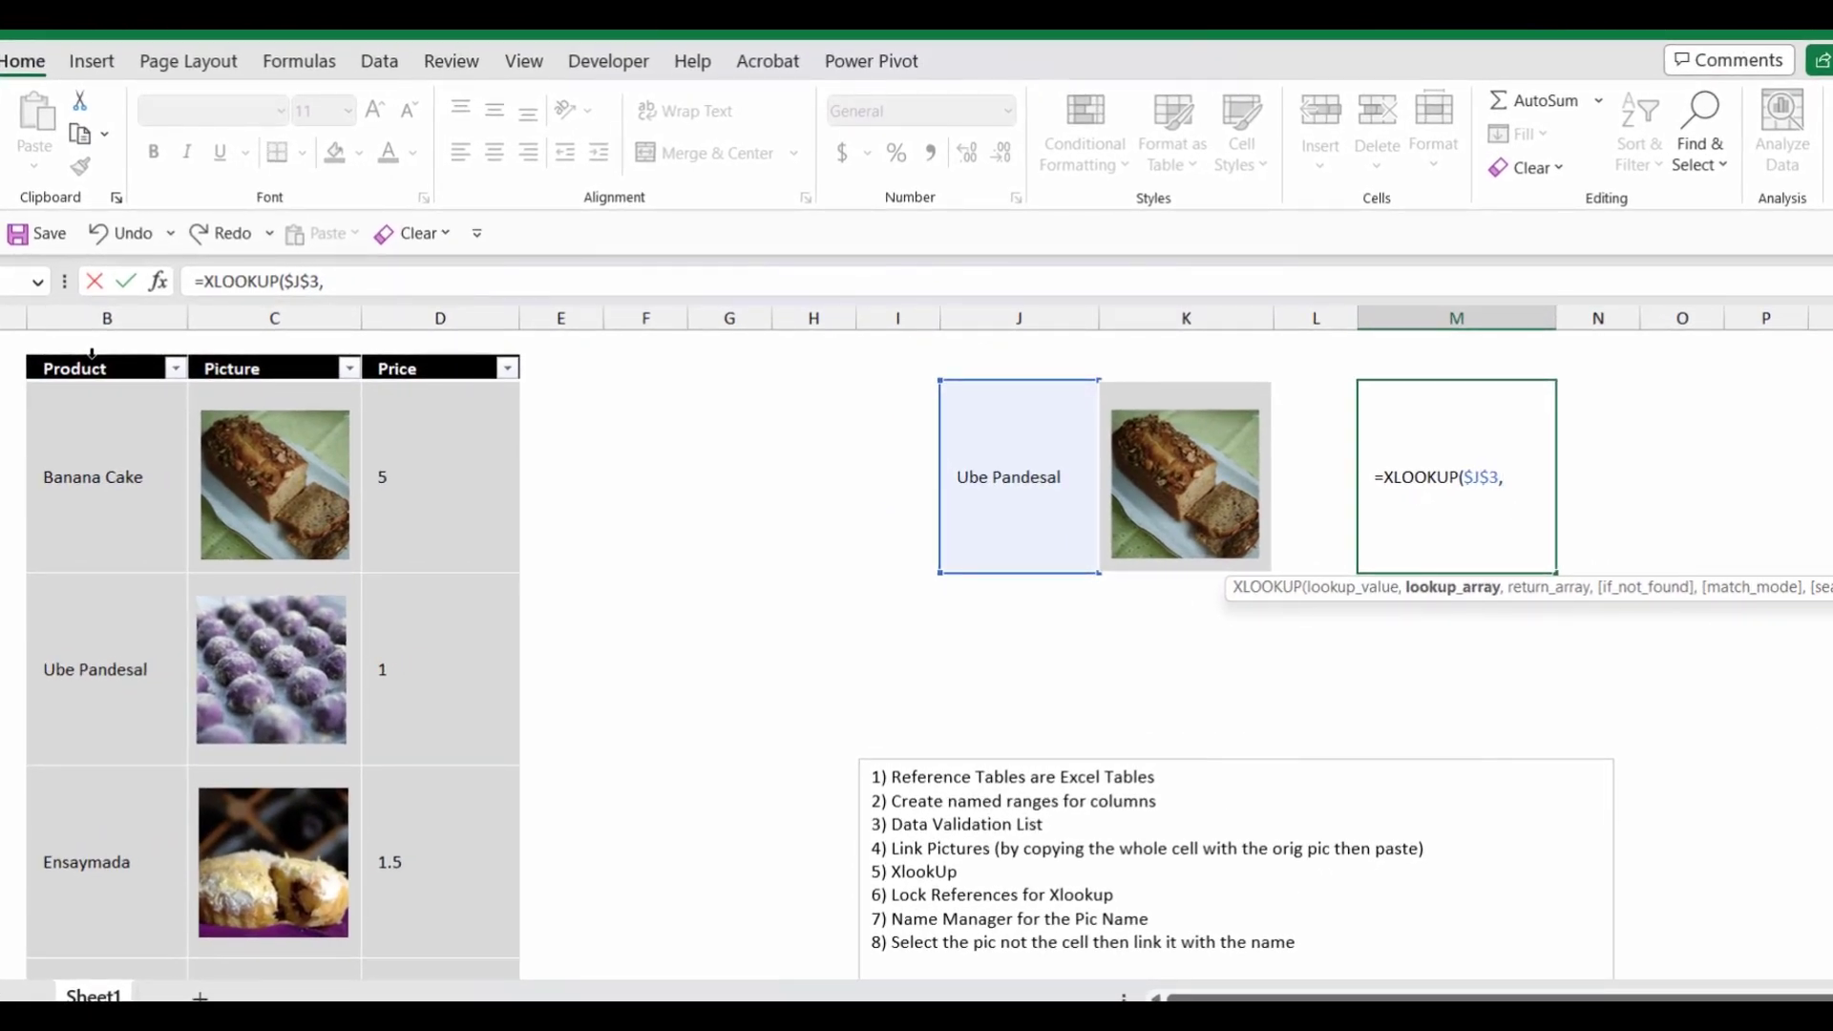
{"action": "left_click", "coordinate": [91, 354]}
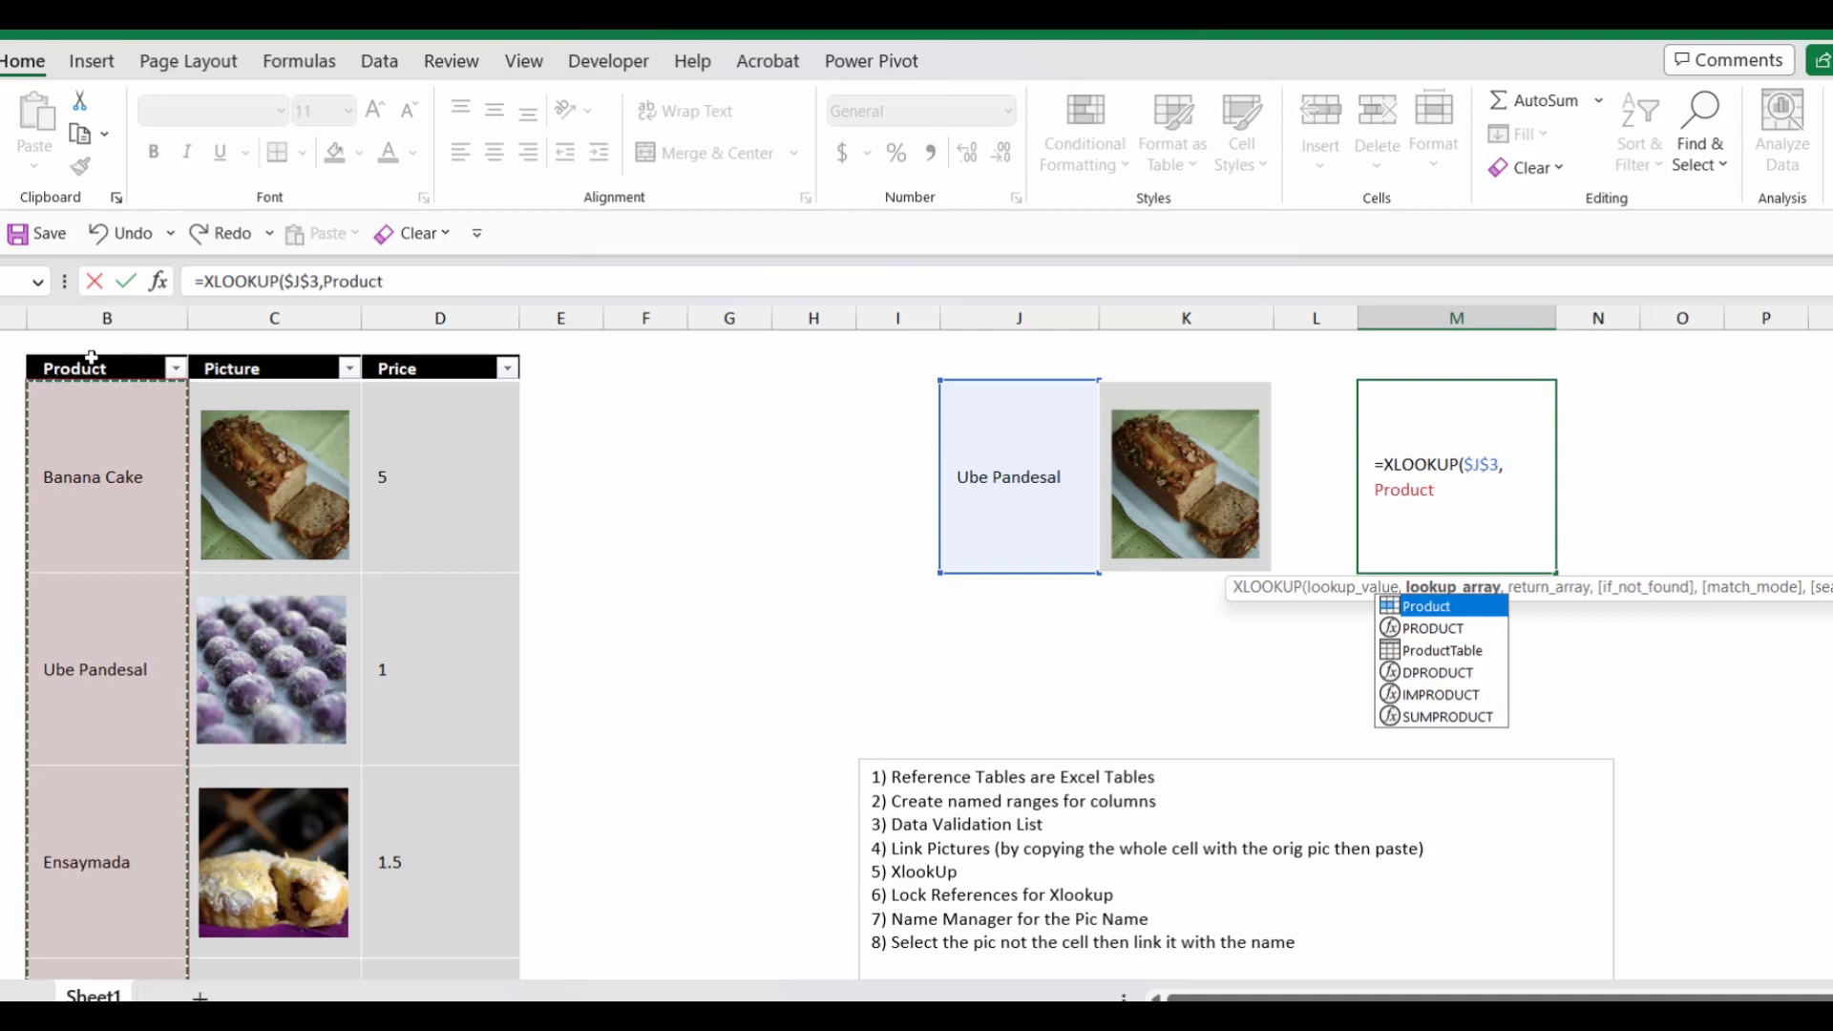
{"action": "type", "text": ","}
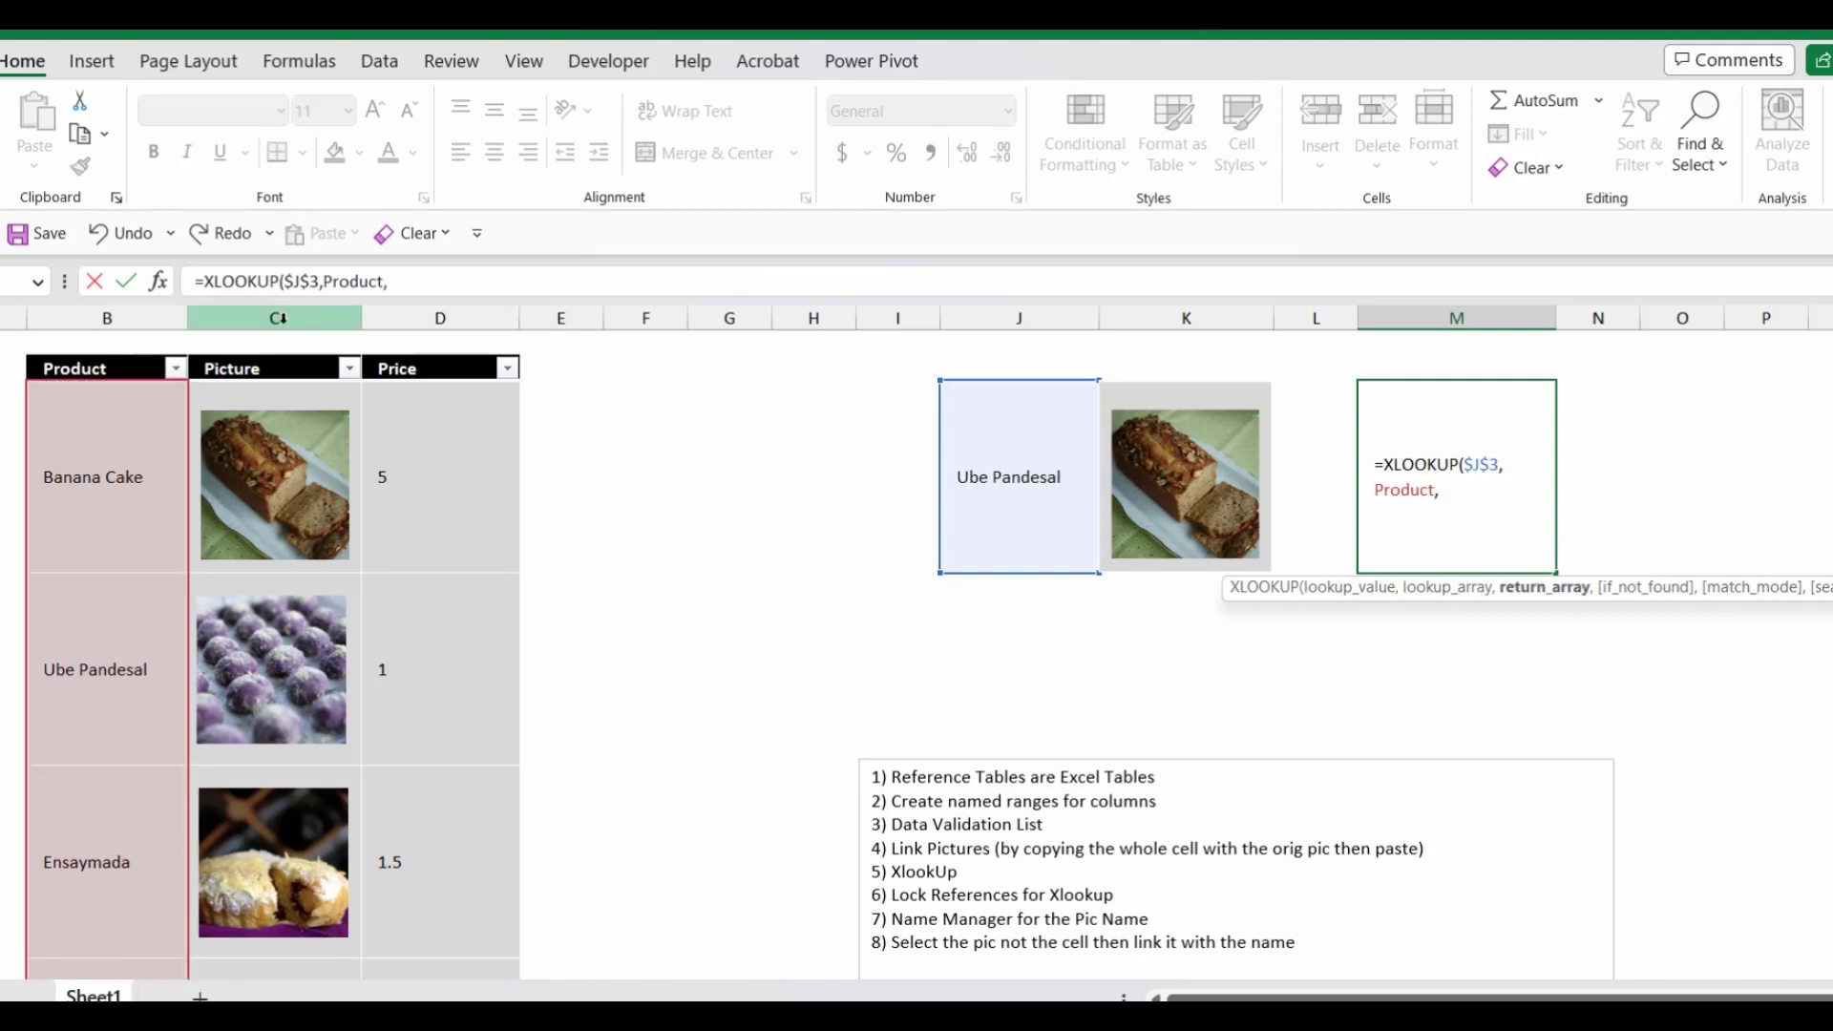
{"action": "left_click", "coordinate": [290, 356]}
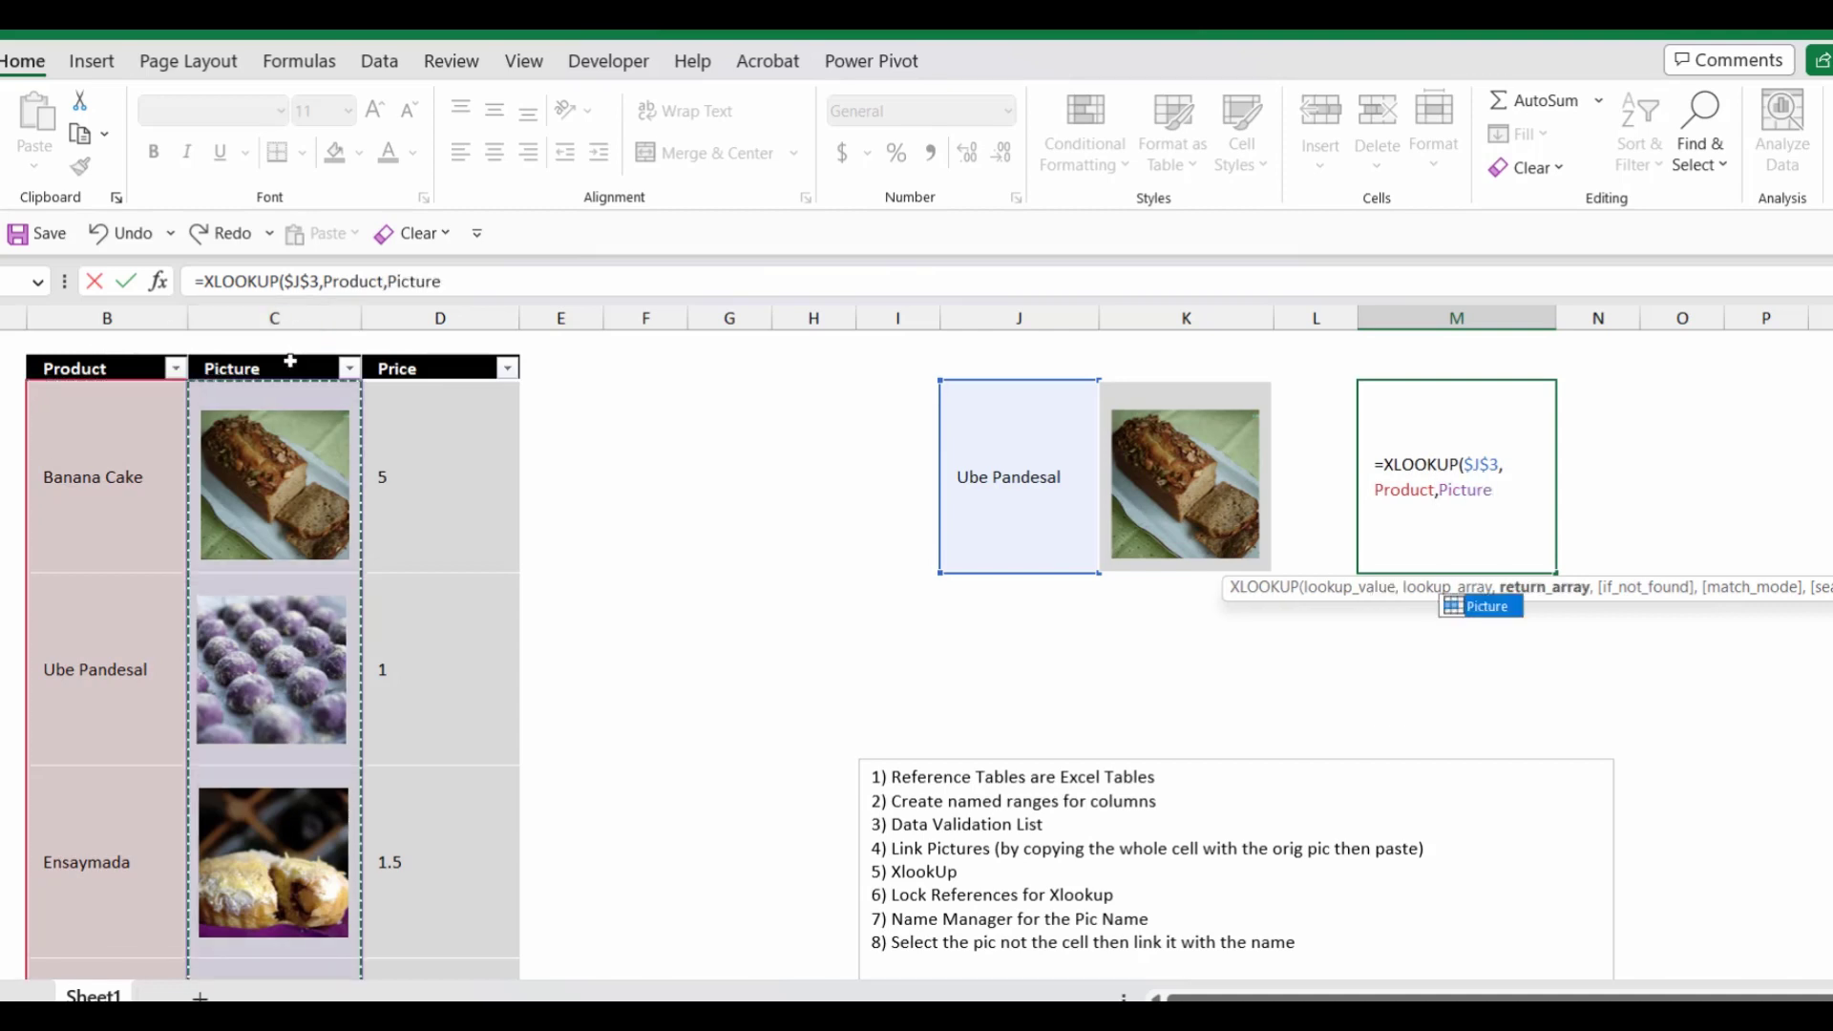
{"action": "type", "text": ")"}
{"action": "key", "text": "Return"}
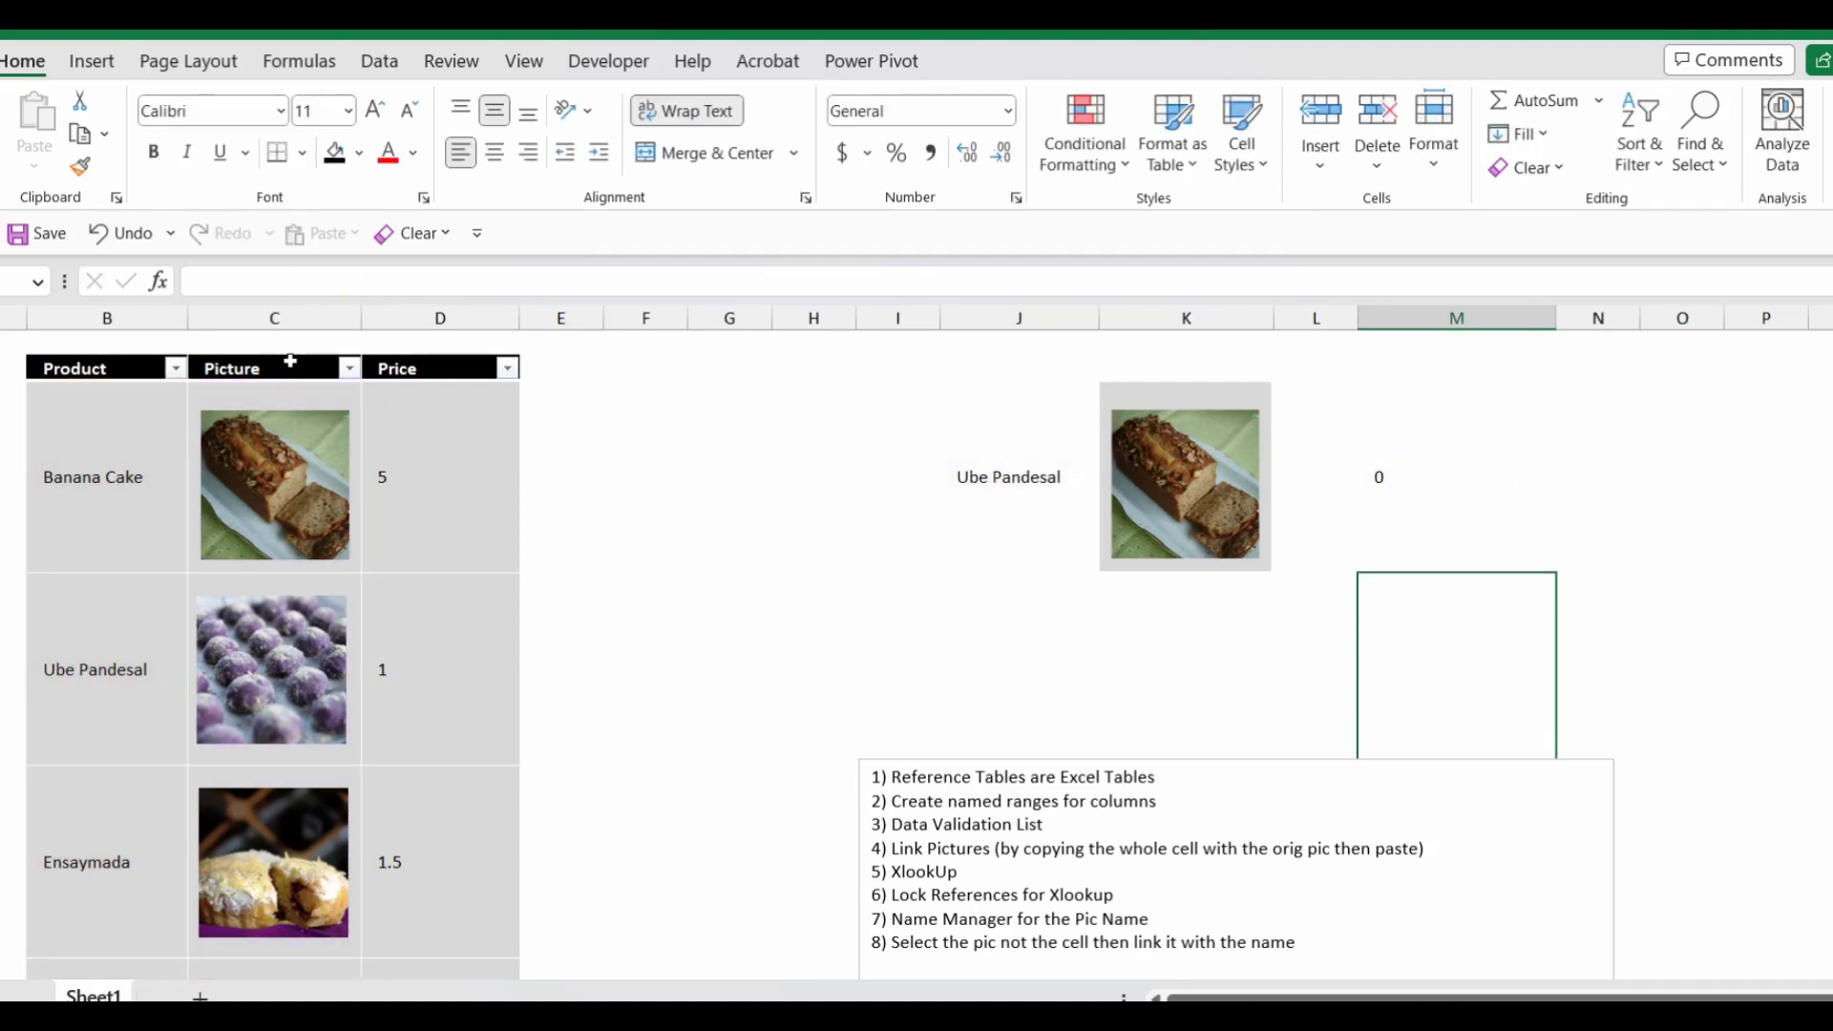
Copy M3's XLOOKUP formula text from the formula bar
{"action": "left_click", "coordinate": [1460, 477]}
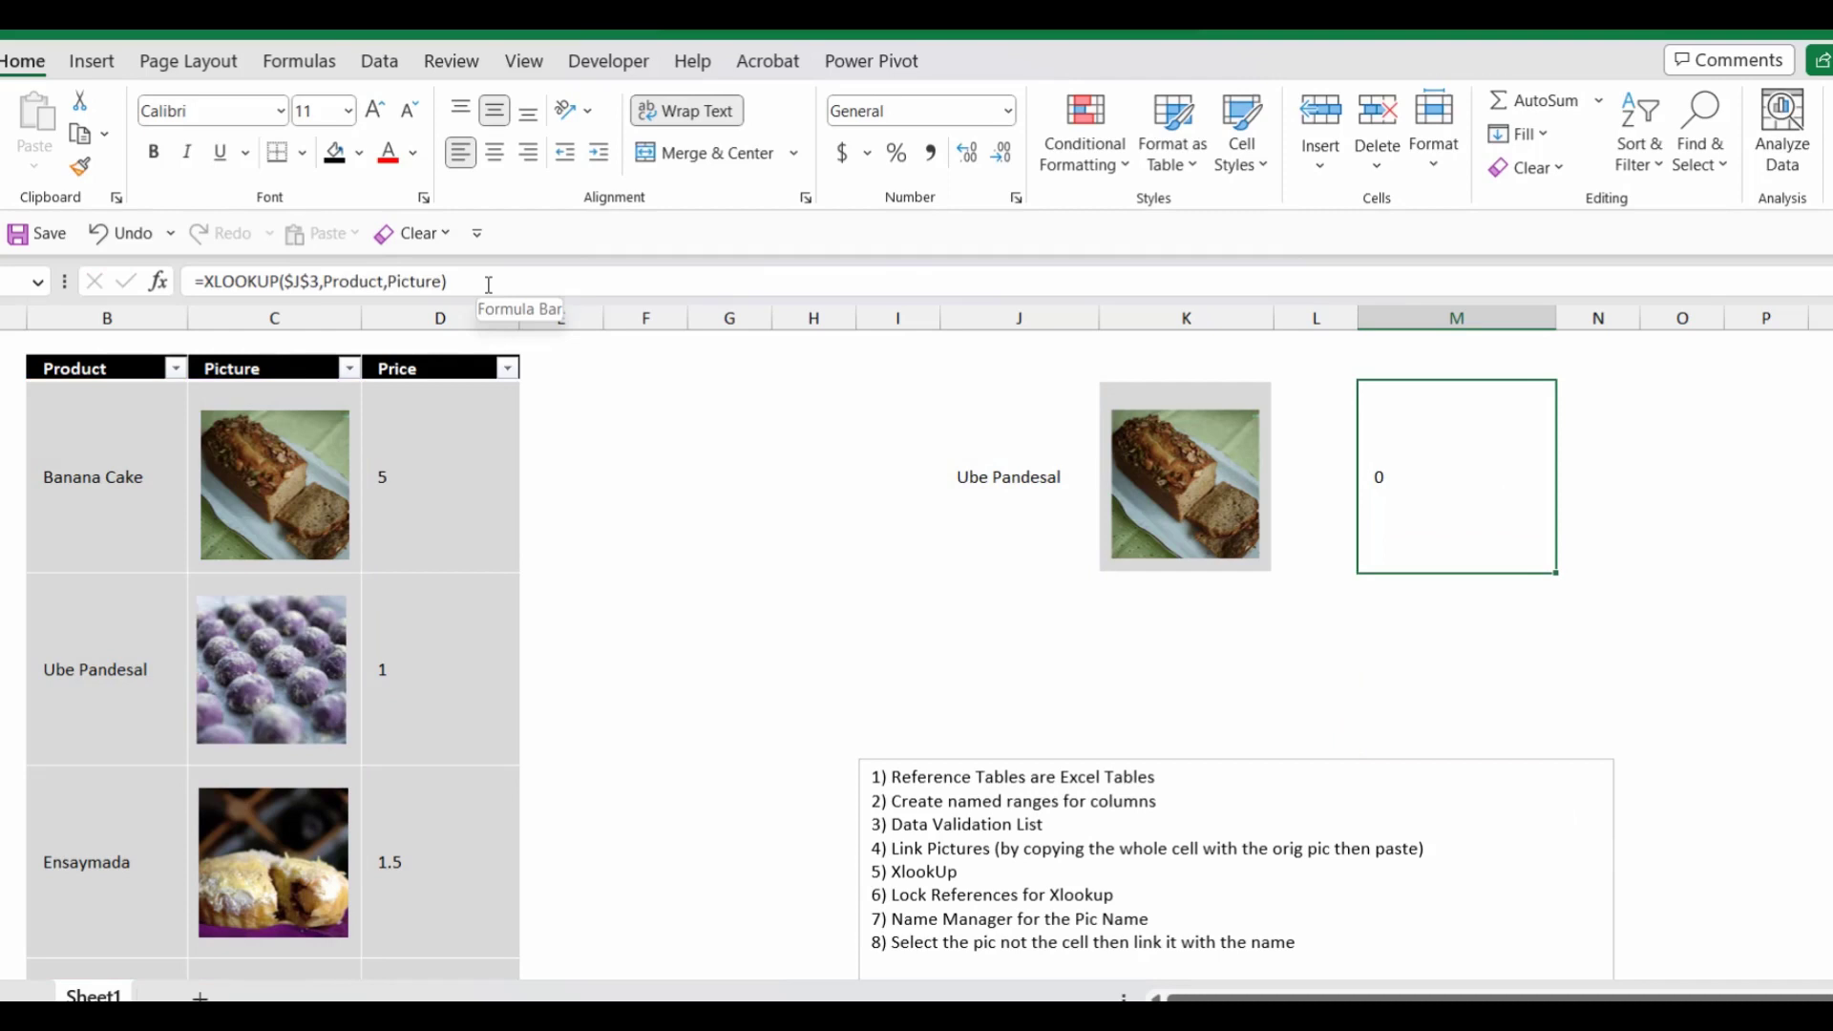
{"action": "left_click_drag", "start_coordinate": [489, 284], "coordinate": [105, 302]}
{"action": "key", "text": "ctrl+c"}
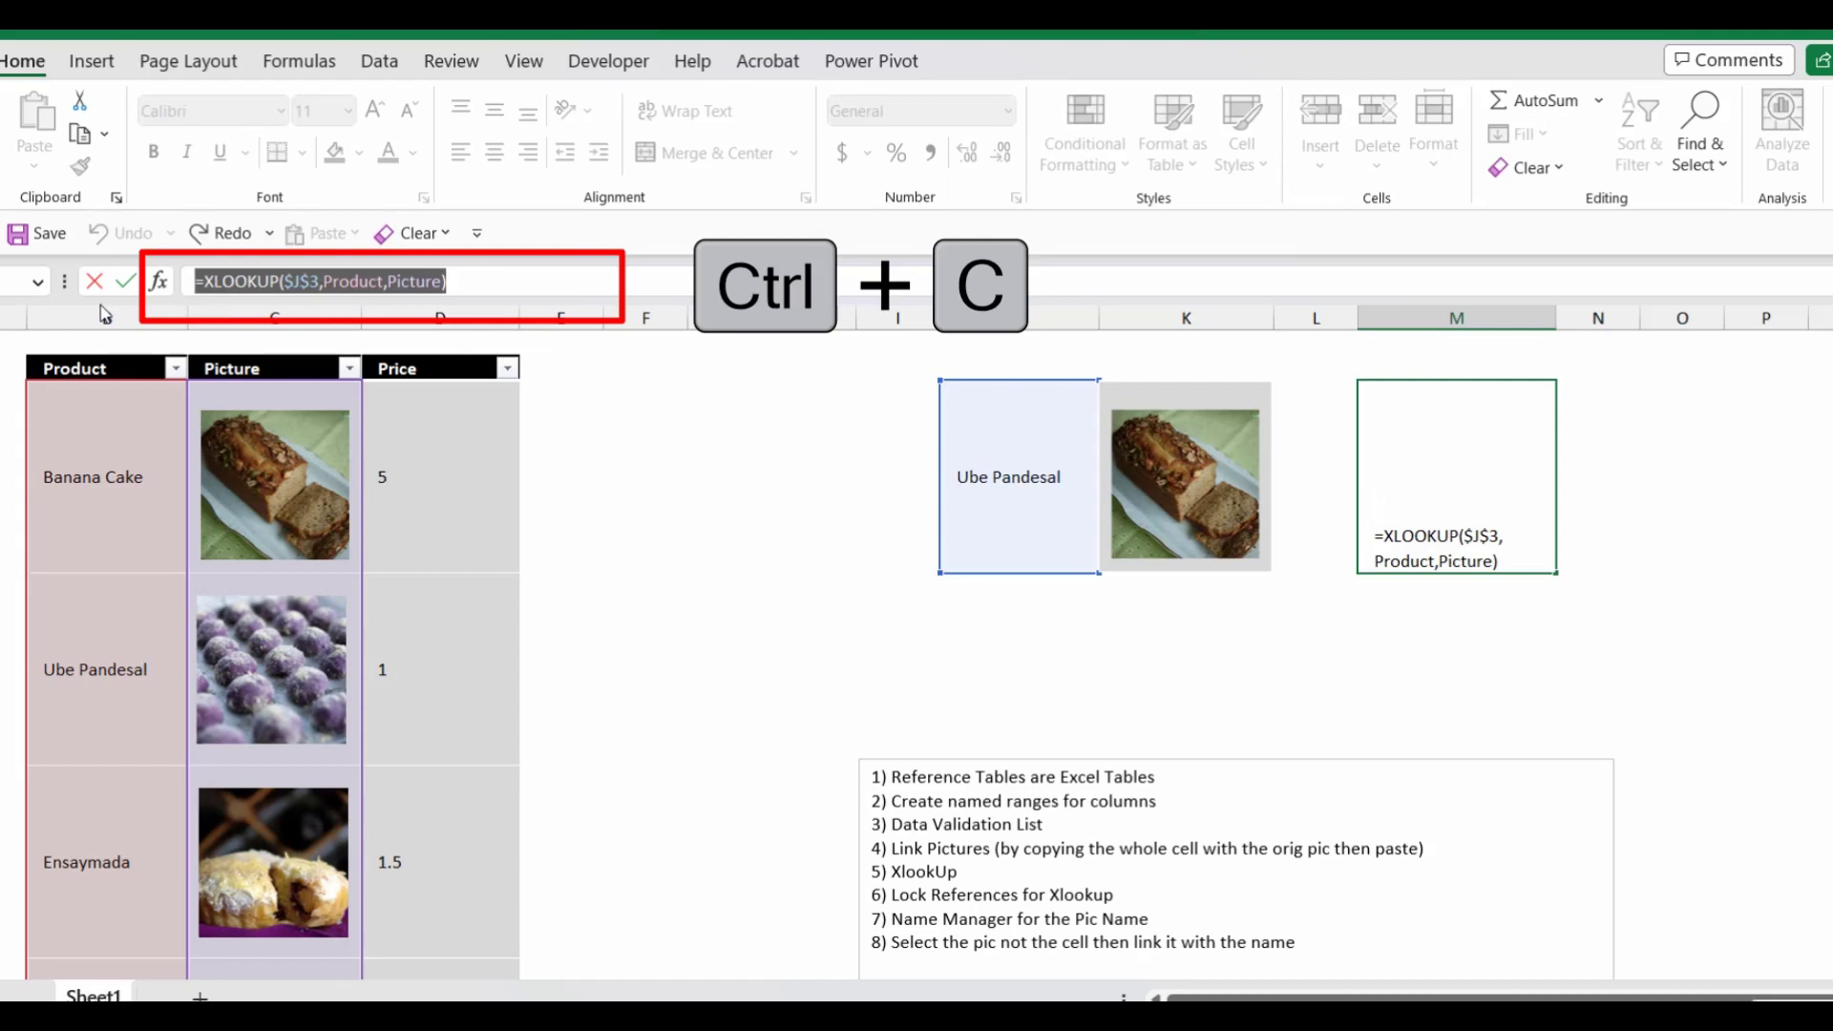
{"action": "key", "text": "Return"}
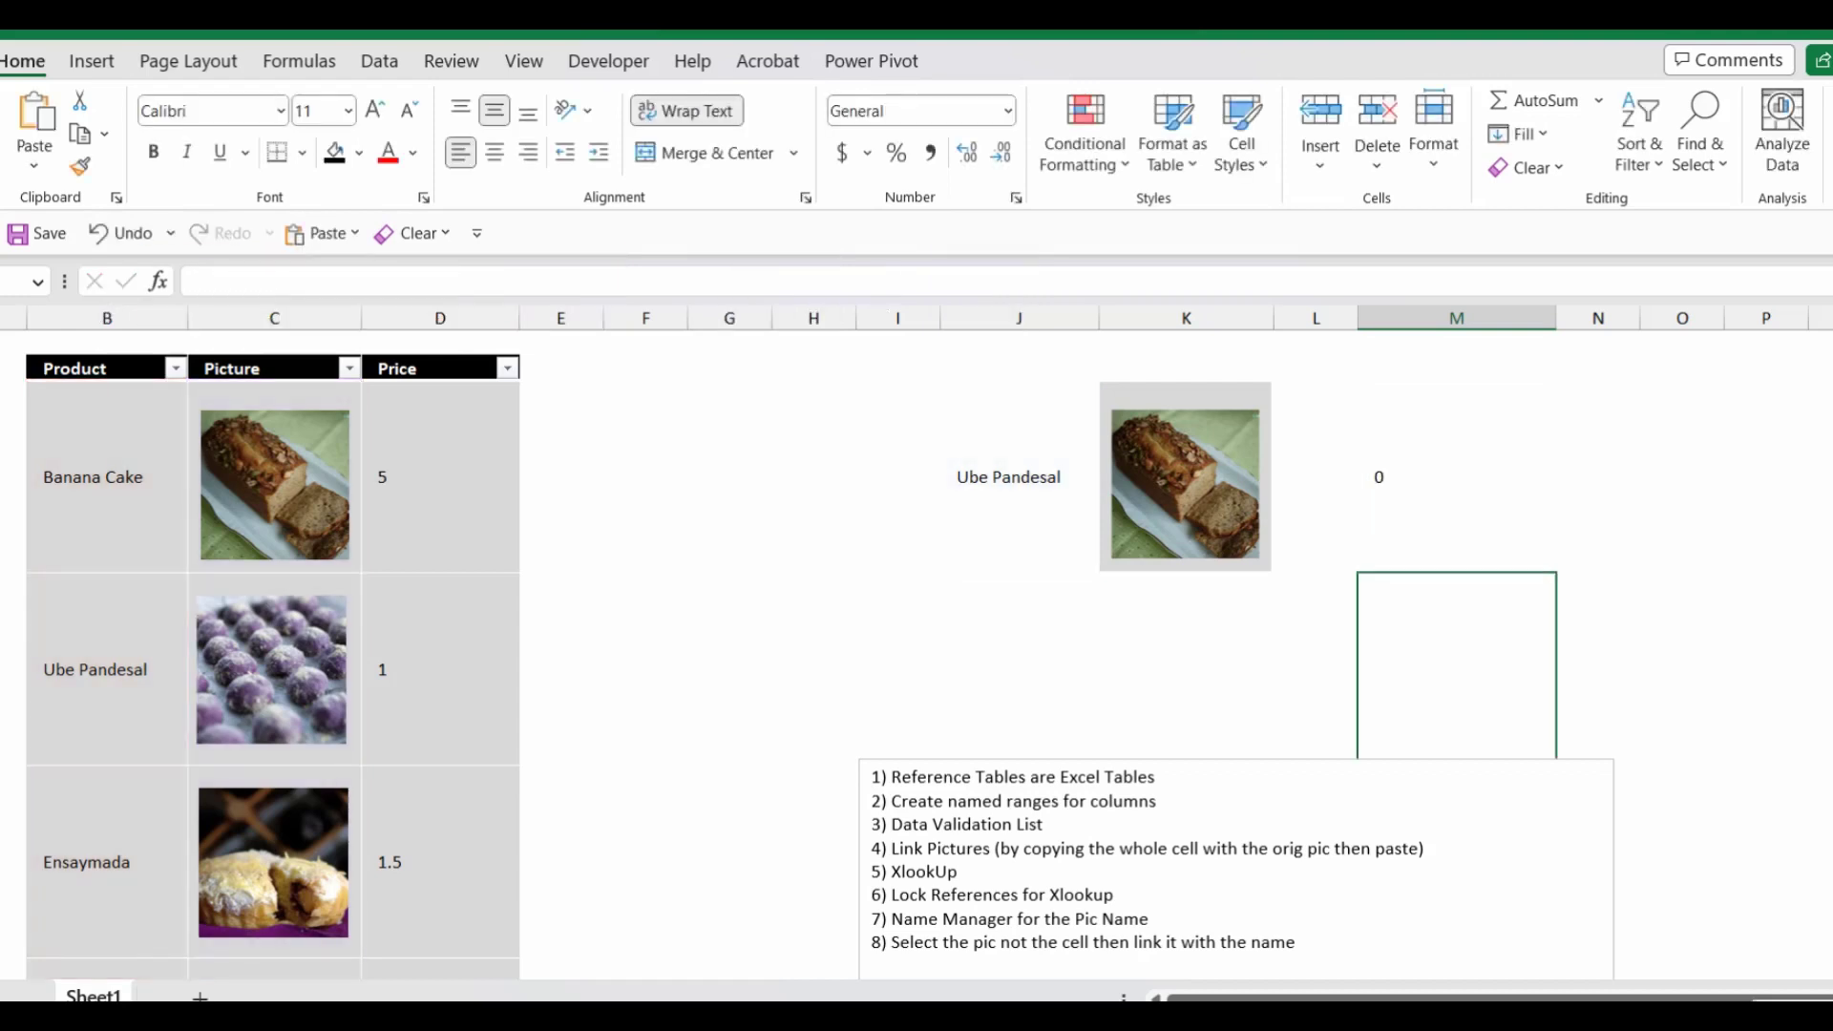
Define a new name Item1 referring to the pasted =XLOOKUP($J$3,Product,Picture) formula
{"action": "left_click", "coordinate": [298, 62]}
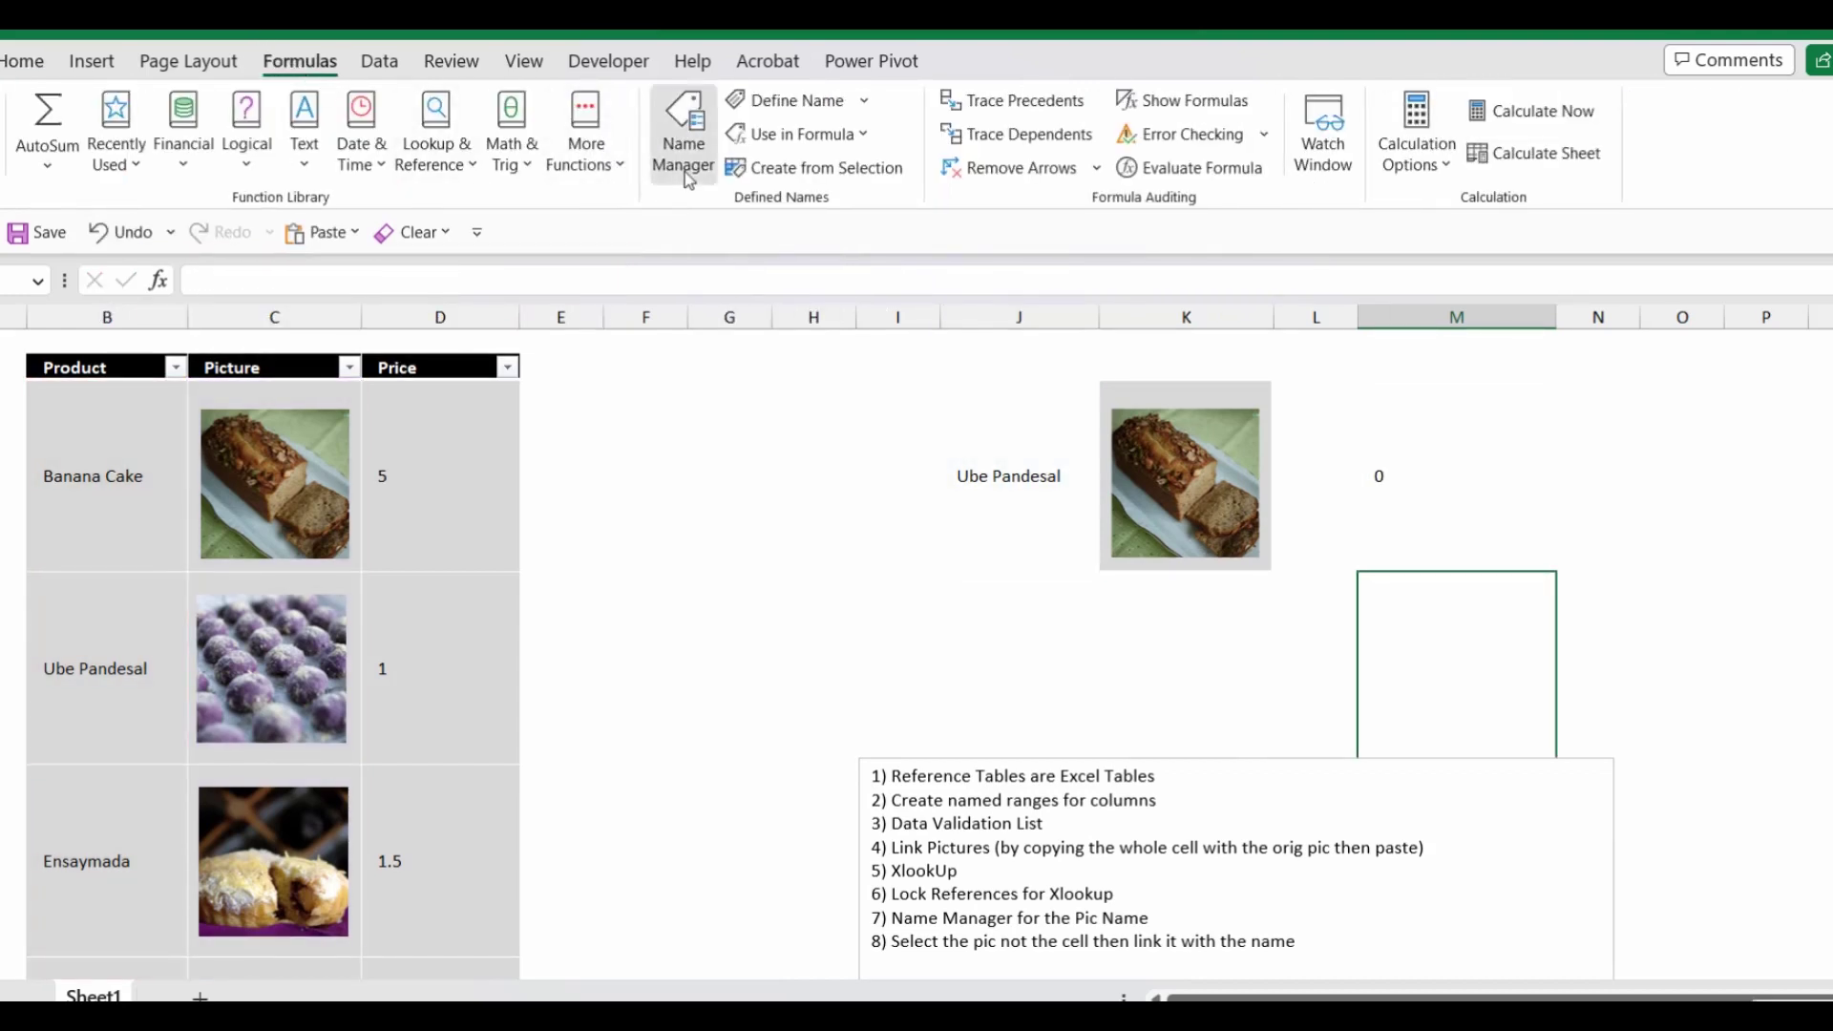
{"action": "left_click", "coordinate": [684, 132]}
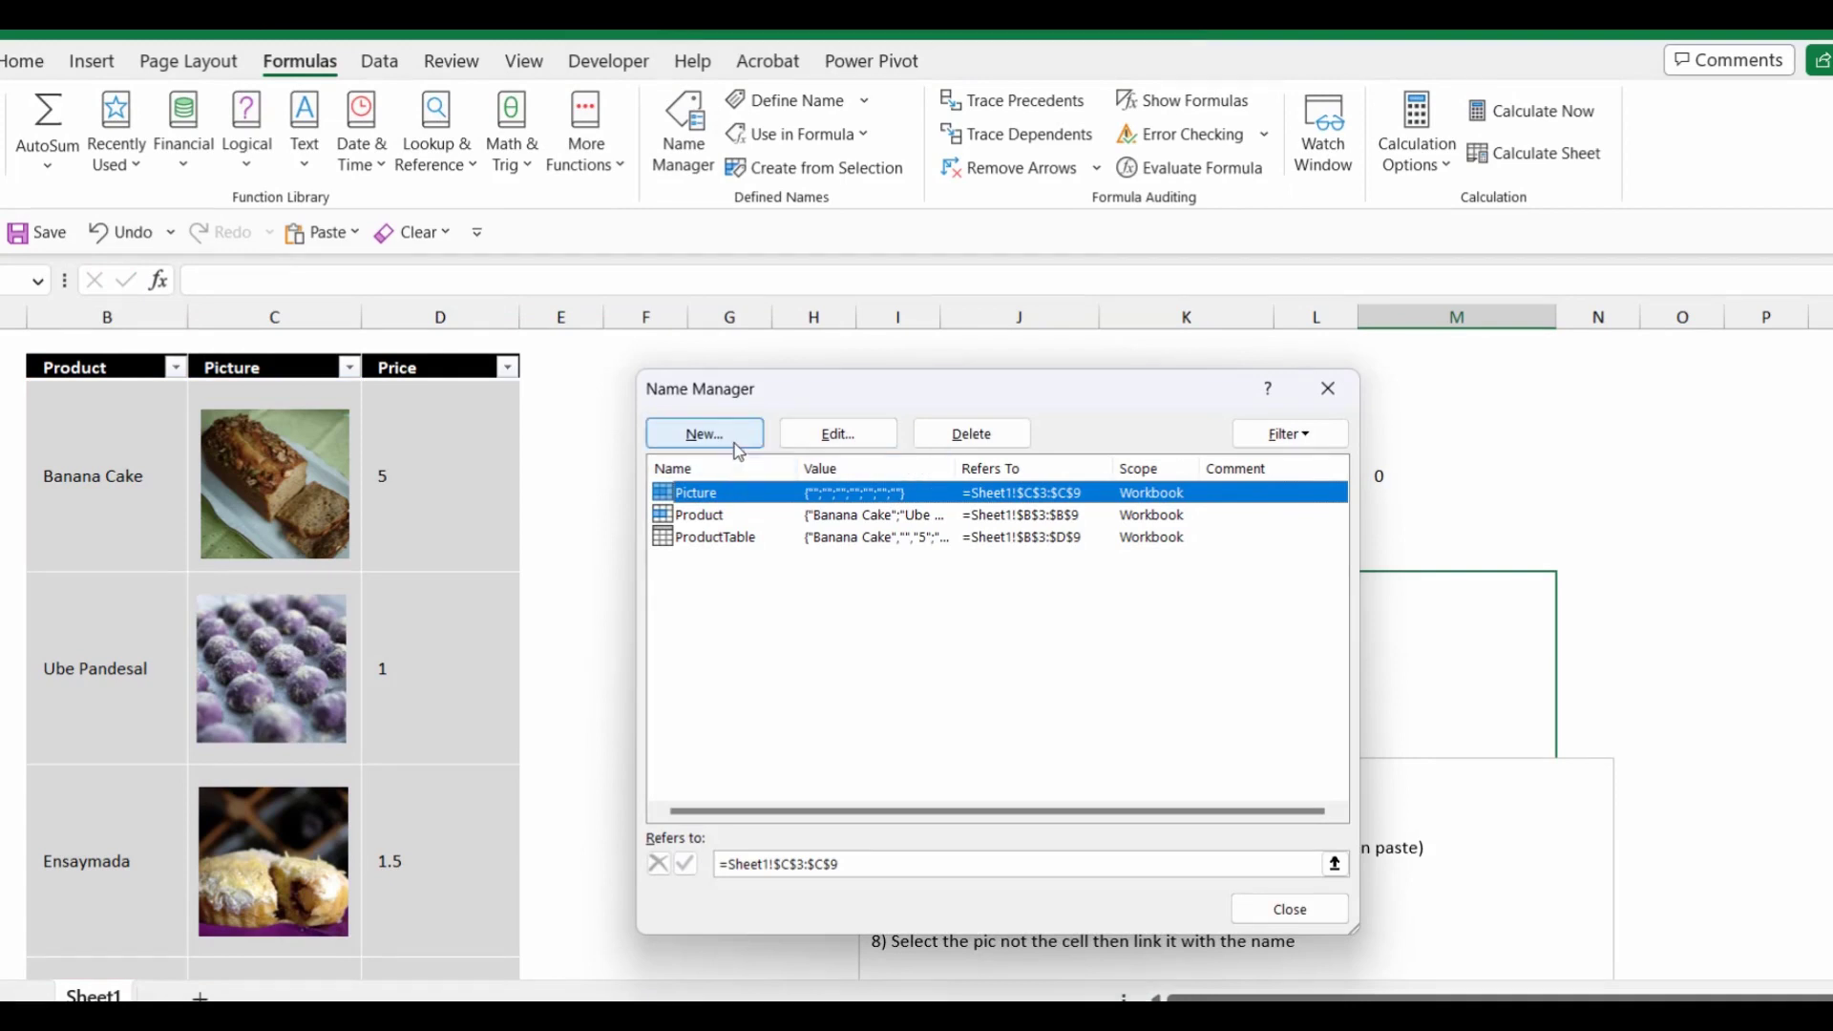
{"action": "left_click", "coordinate": [706, 434]}
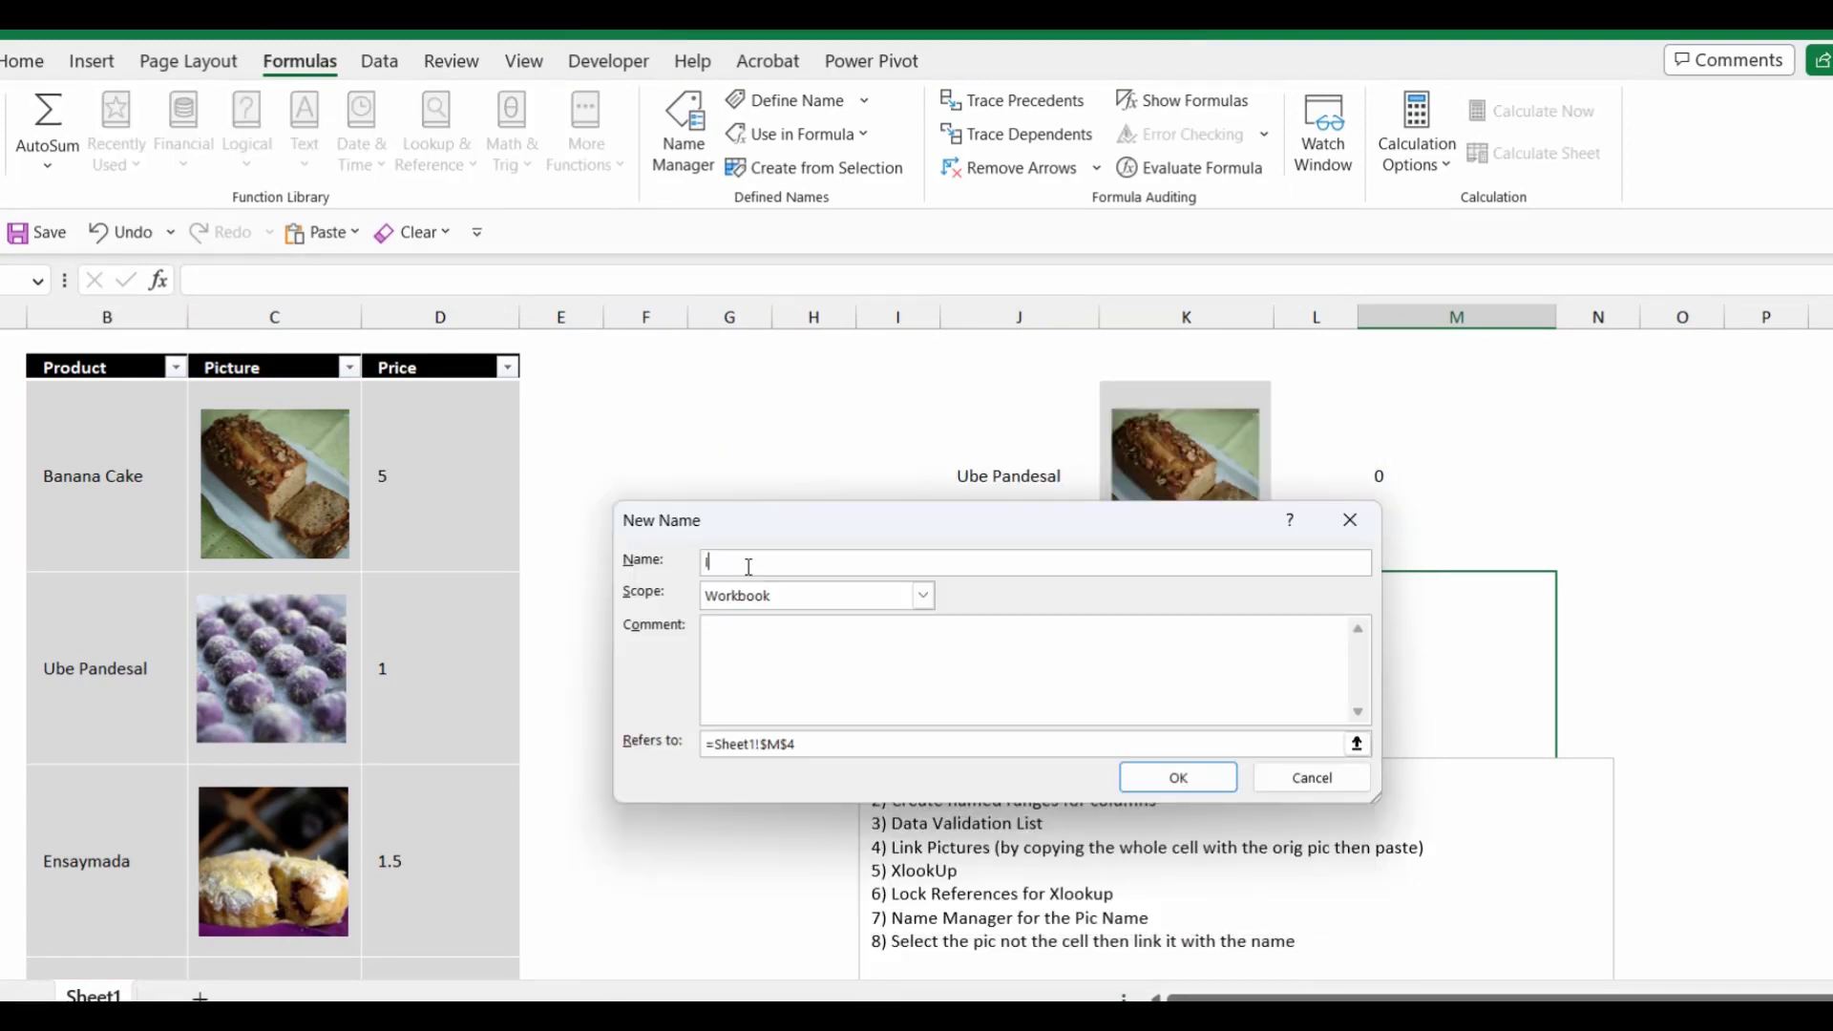
{"action": "type", "text": "Item1"}
{"action": "left_click", "coordinate": [817, 743]}
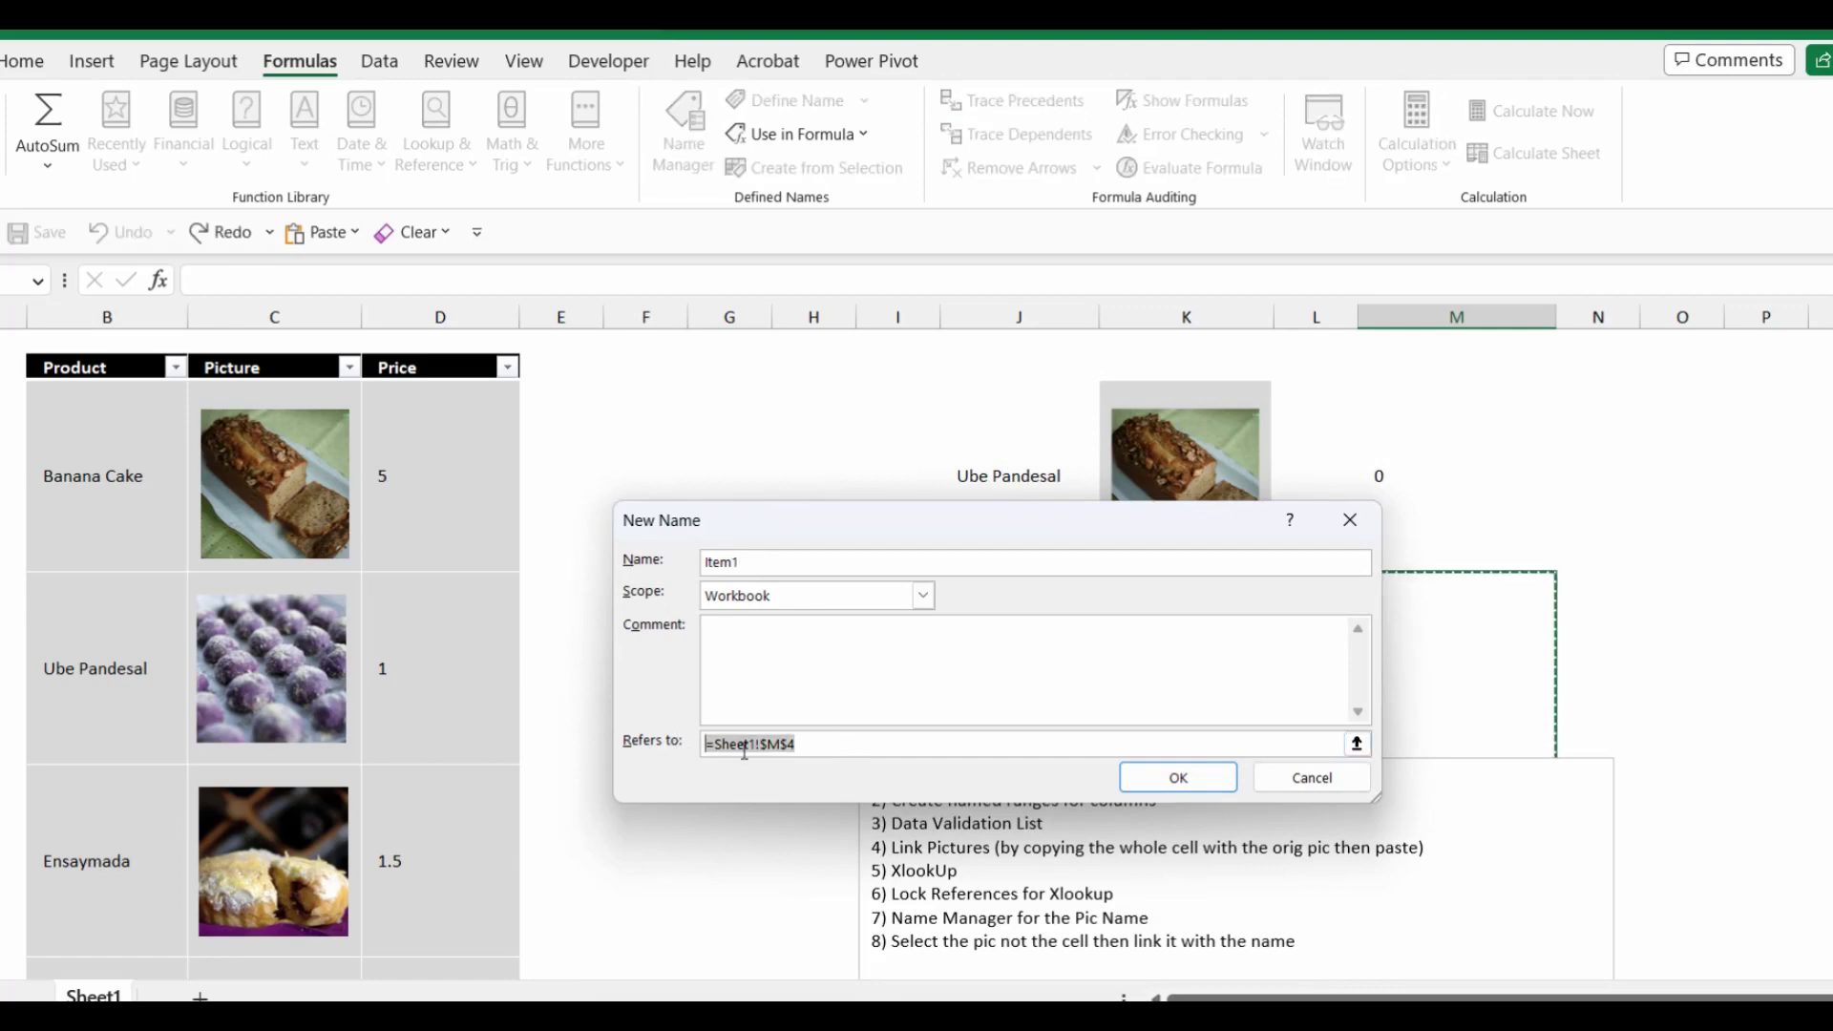
{"action": "key", "text": "ctrl+v"}
{"action": "type", "text": "=XLOOKUP($J$3,Product,Picture)"}
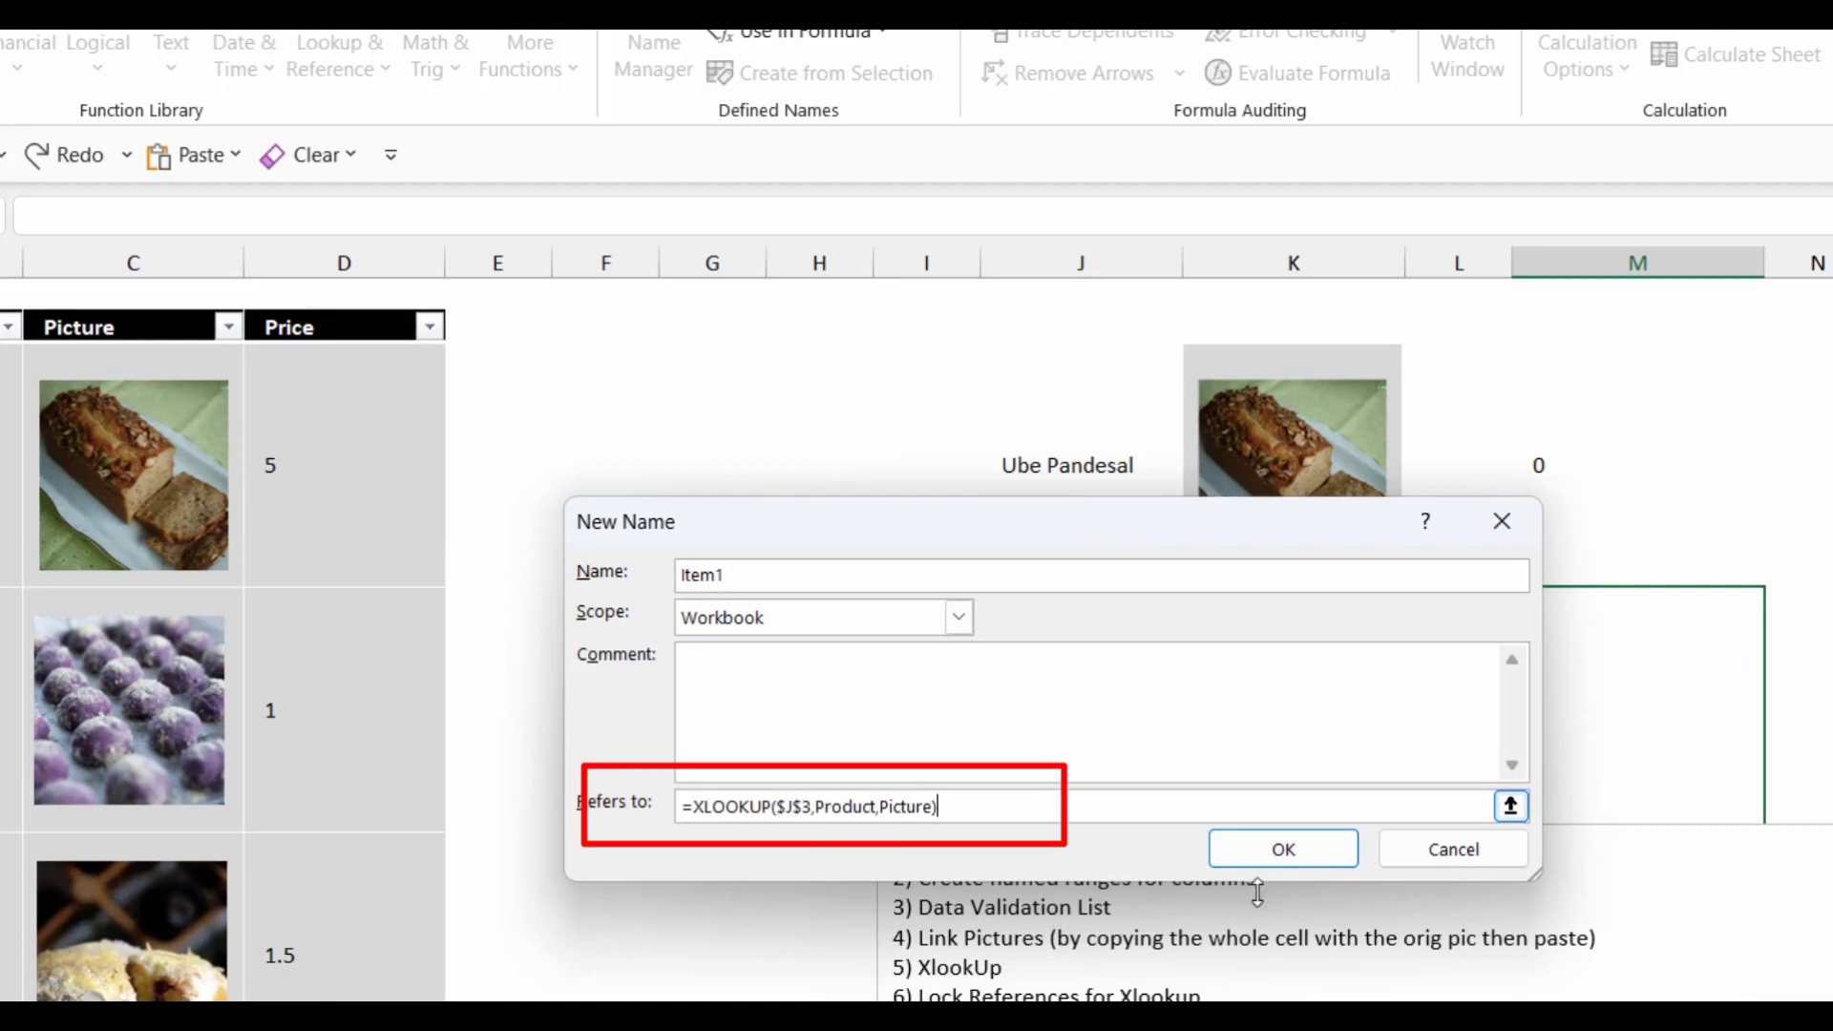
{"action": "left_click", "coordinate": [1300, 861]}
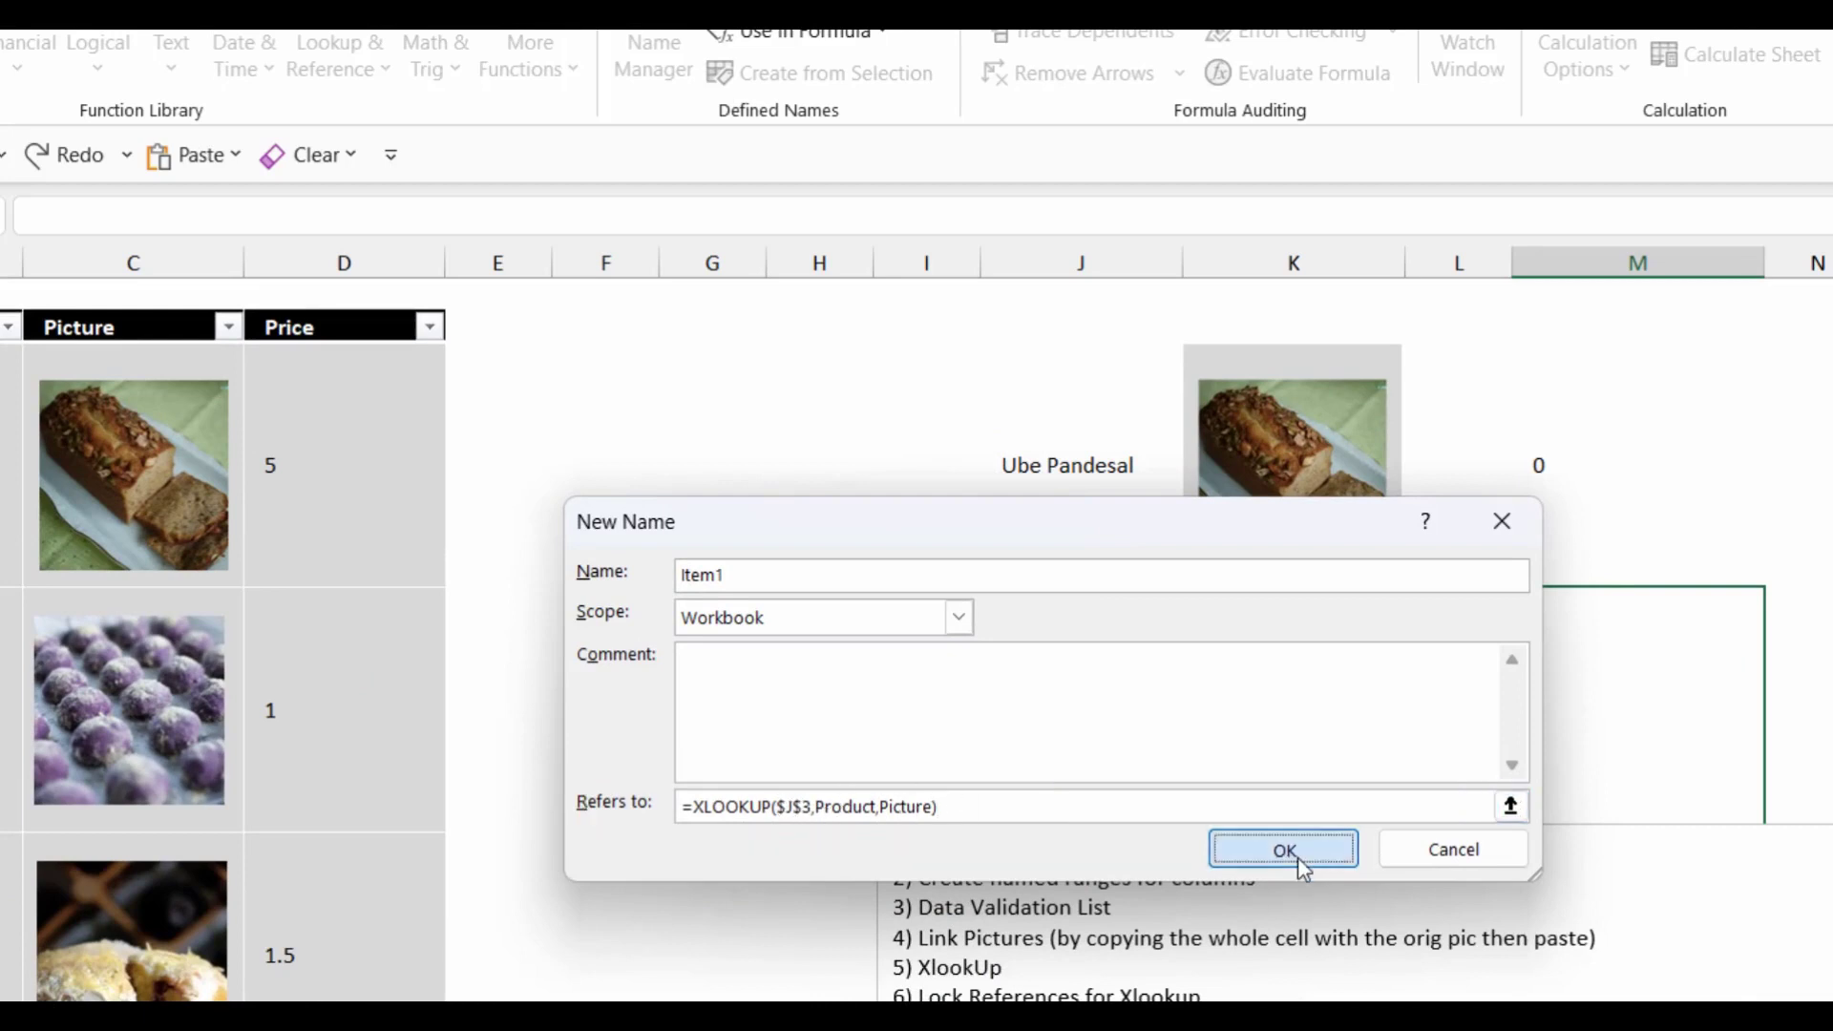
{"action": "left_click", "coordinate": [1251, 871]}
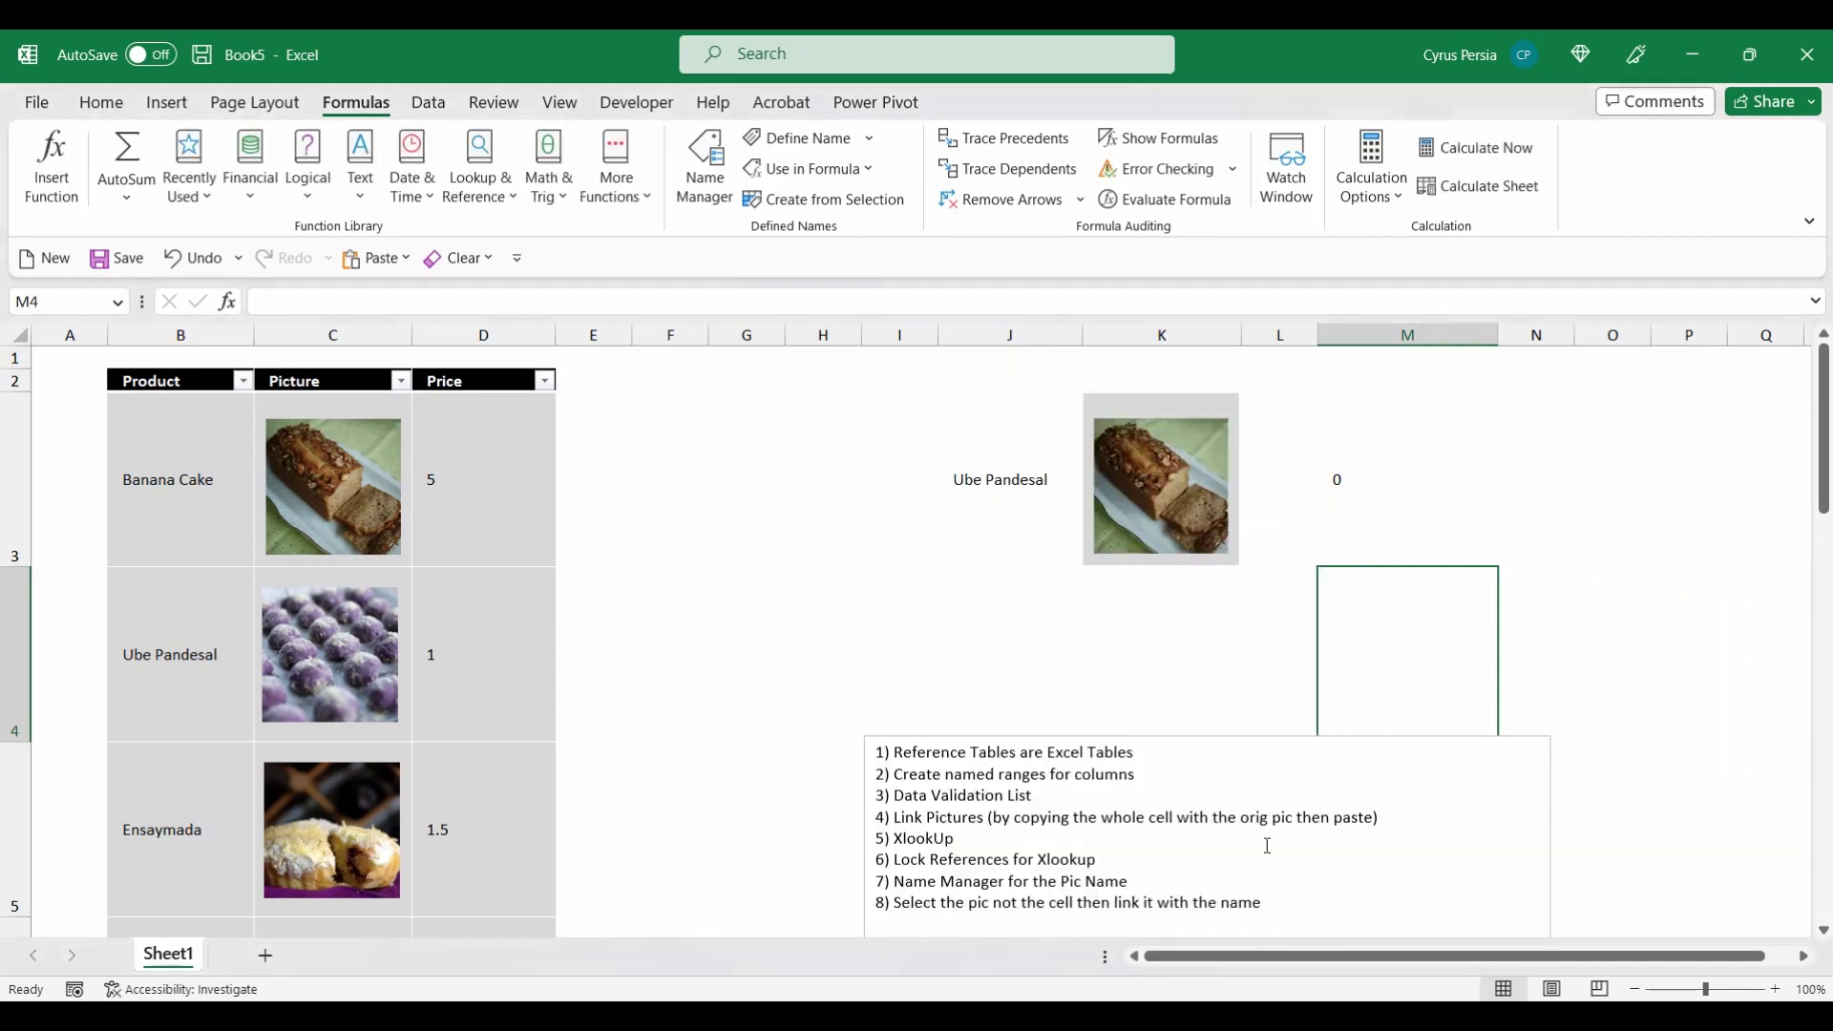
{"action": "key", "text": "Up"}
{"action": "key", "text": "Right"}
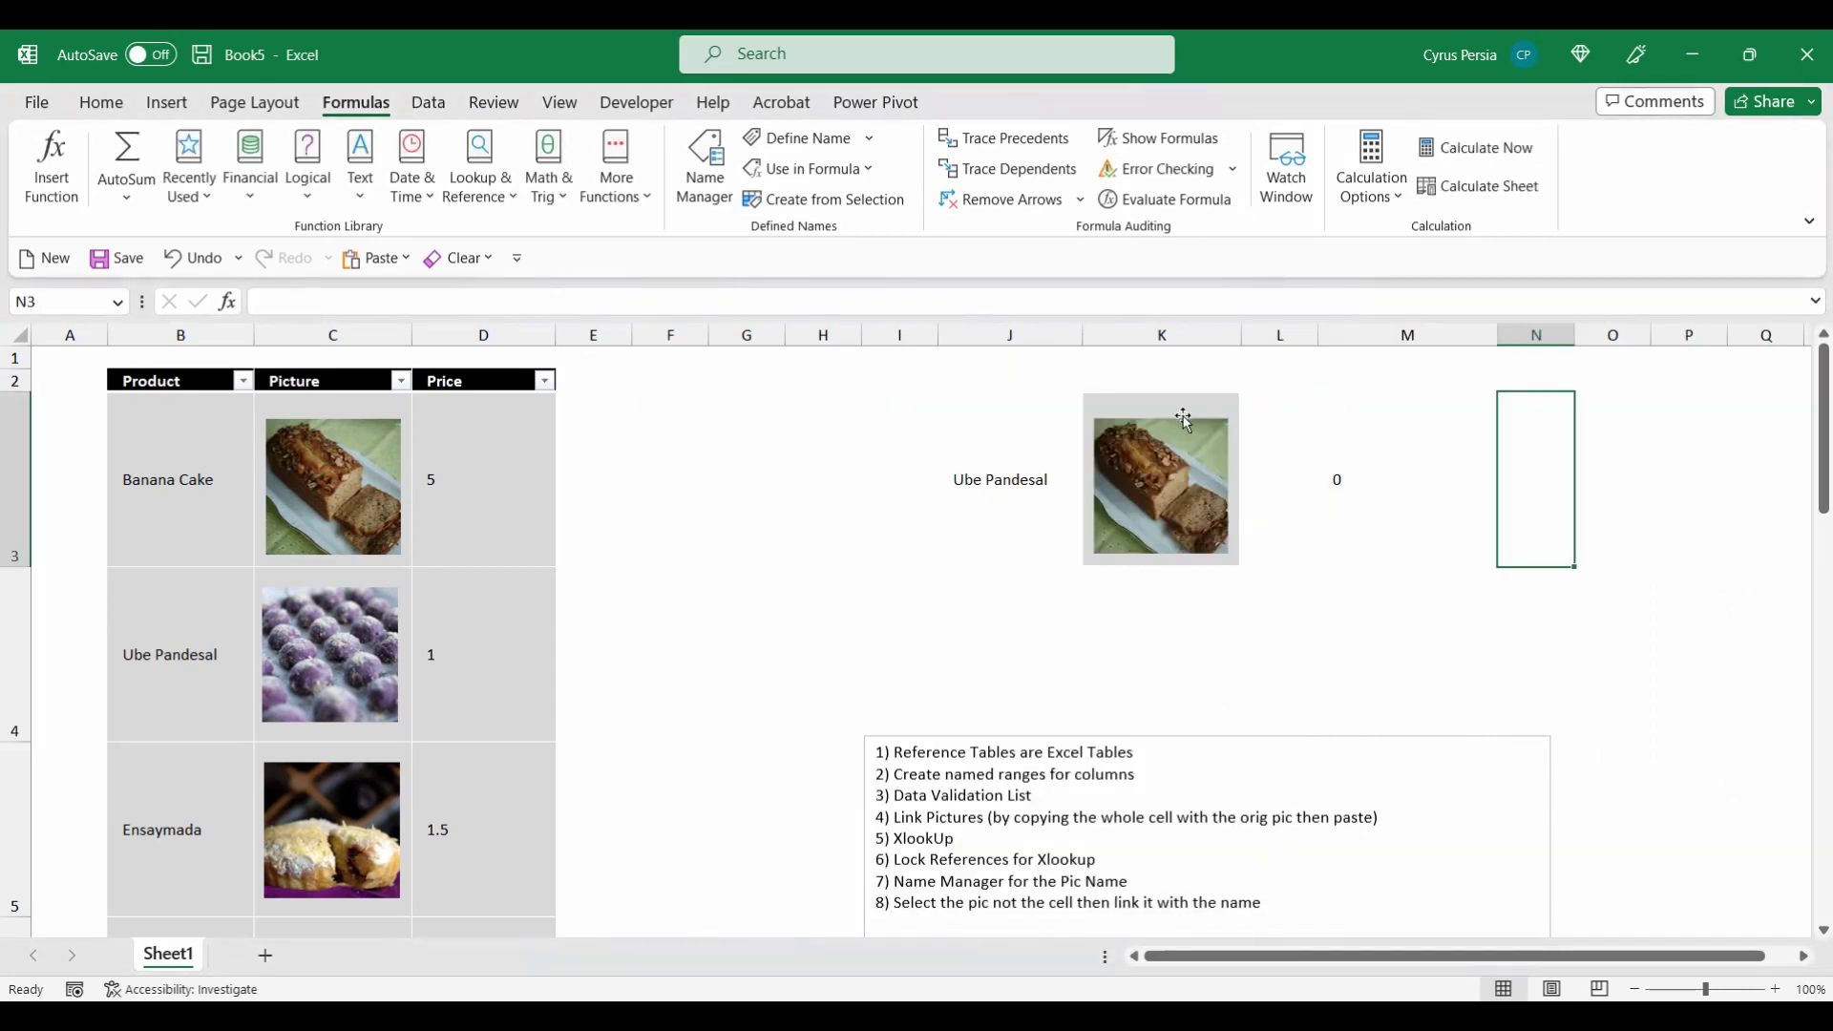
Relink the K3 picture from =$C$3 to =Item1 and clear M3's helper formula
{"action": "left_click", "coordinate": [1173, 410]}
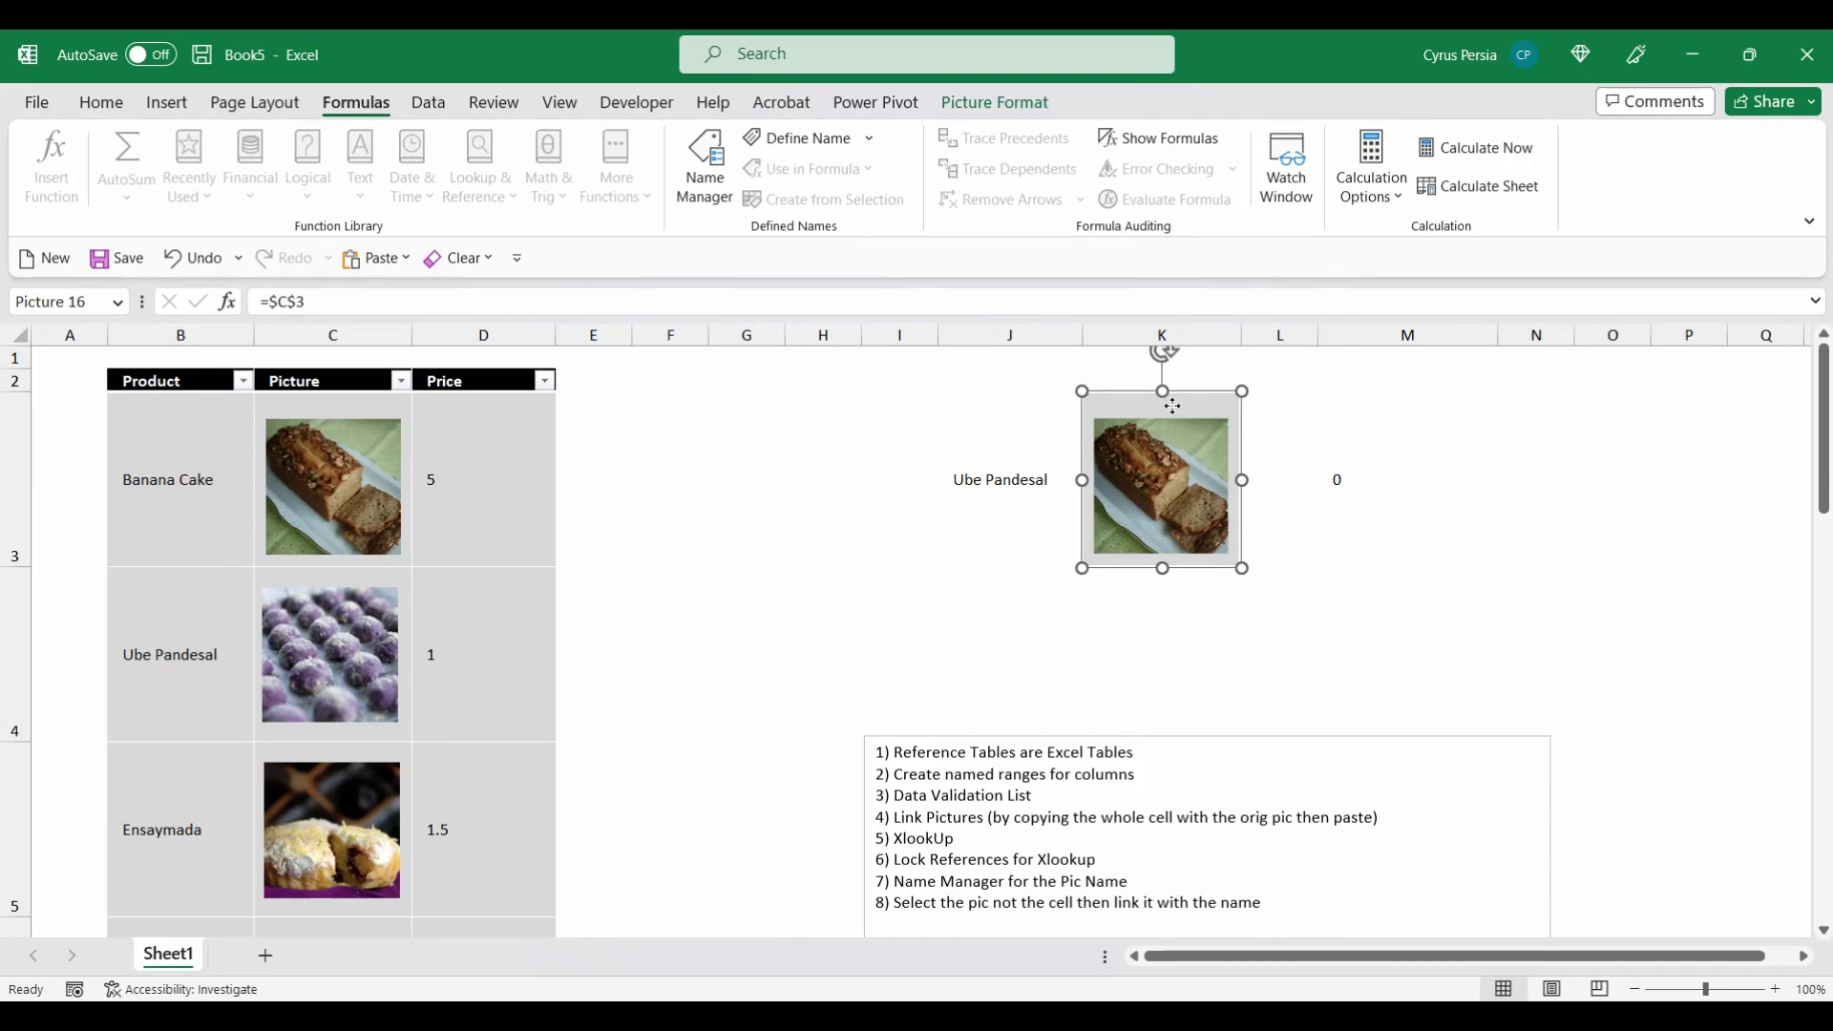
{"action": "left_click_drag", "start_coordinate": [304, 302], "coordinate": [215, 304]}
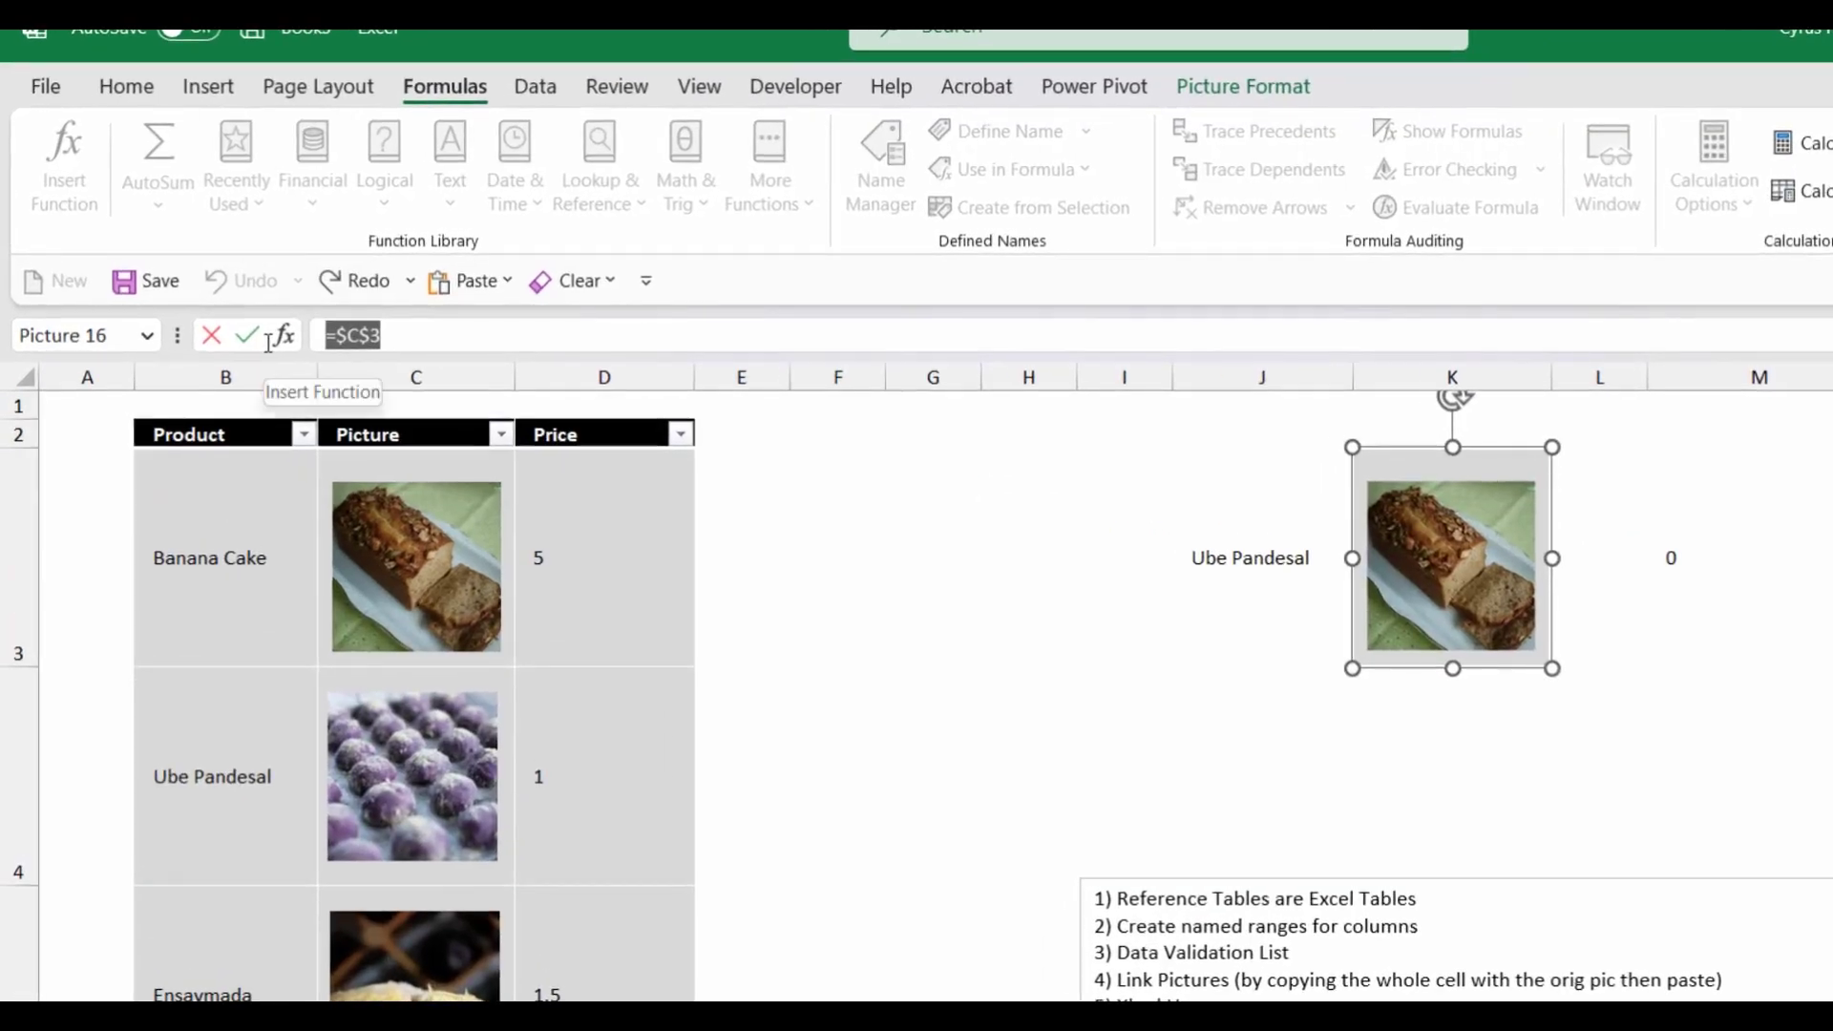
{"action": "key", "text": "Delete"}
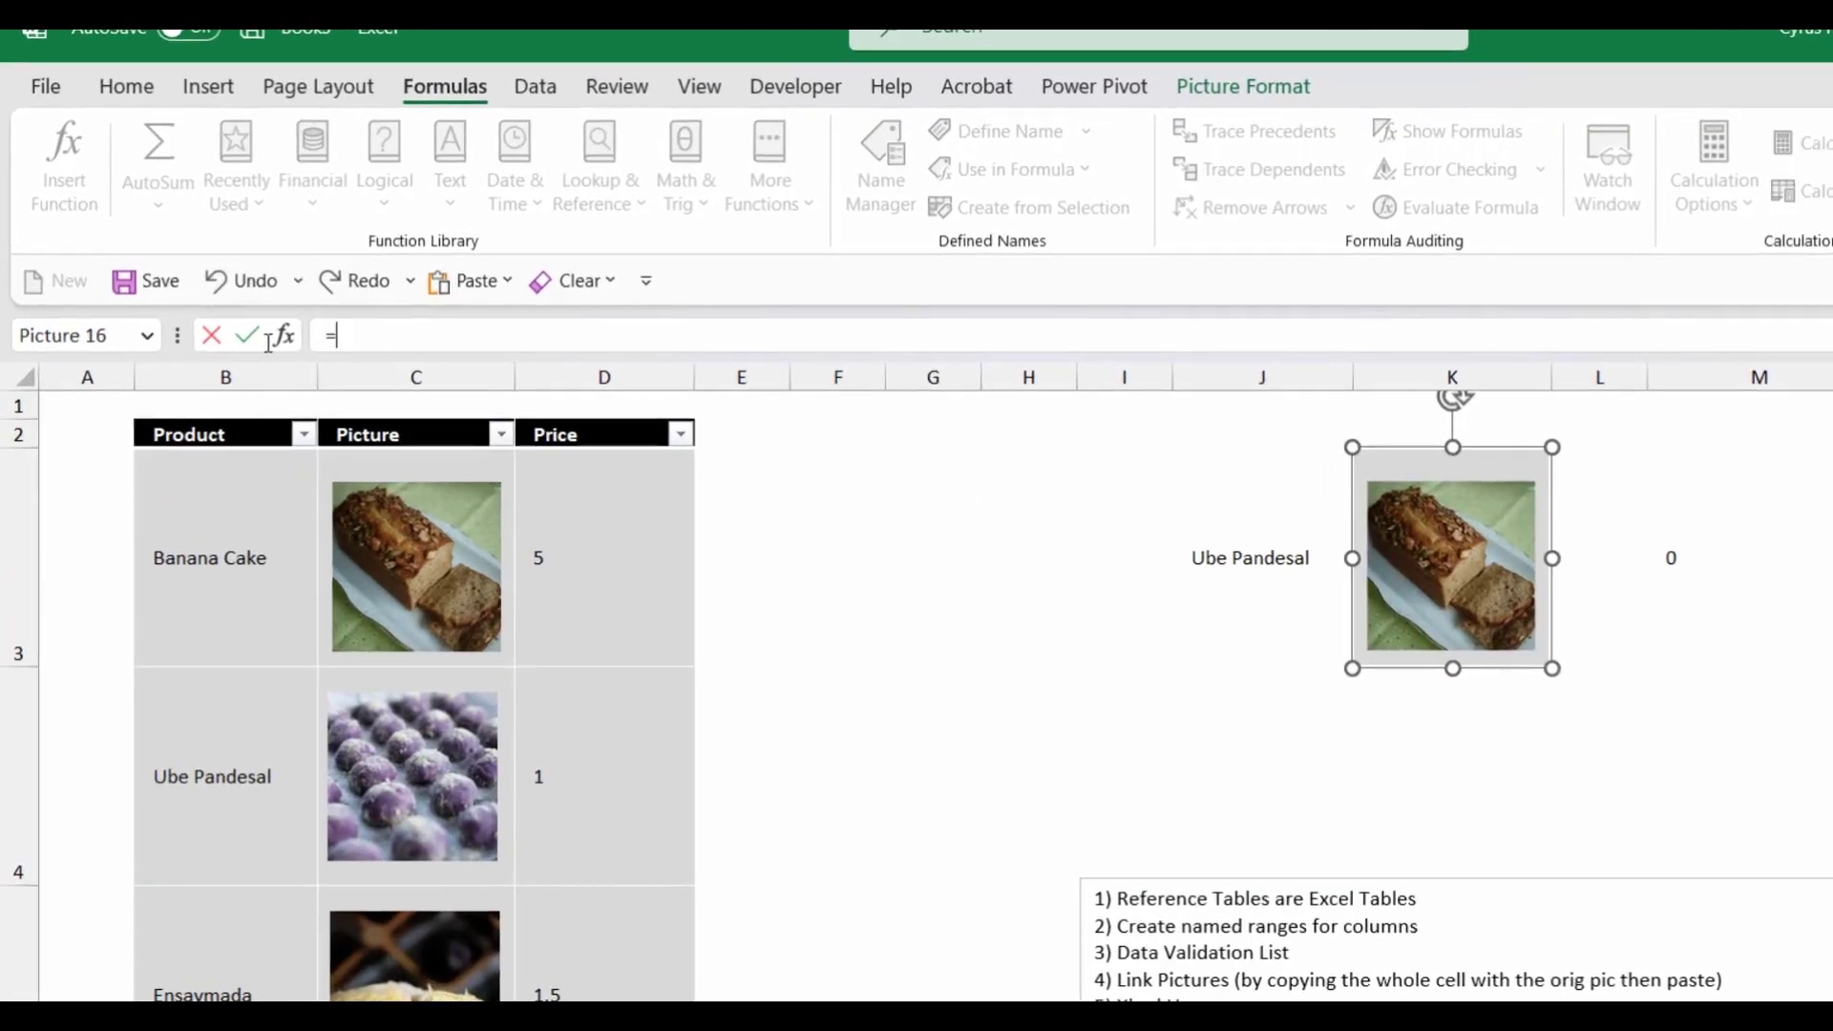
{"action": "type", "text": "=I"}
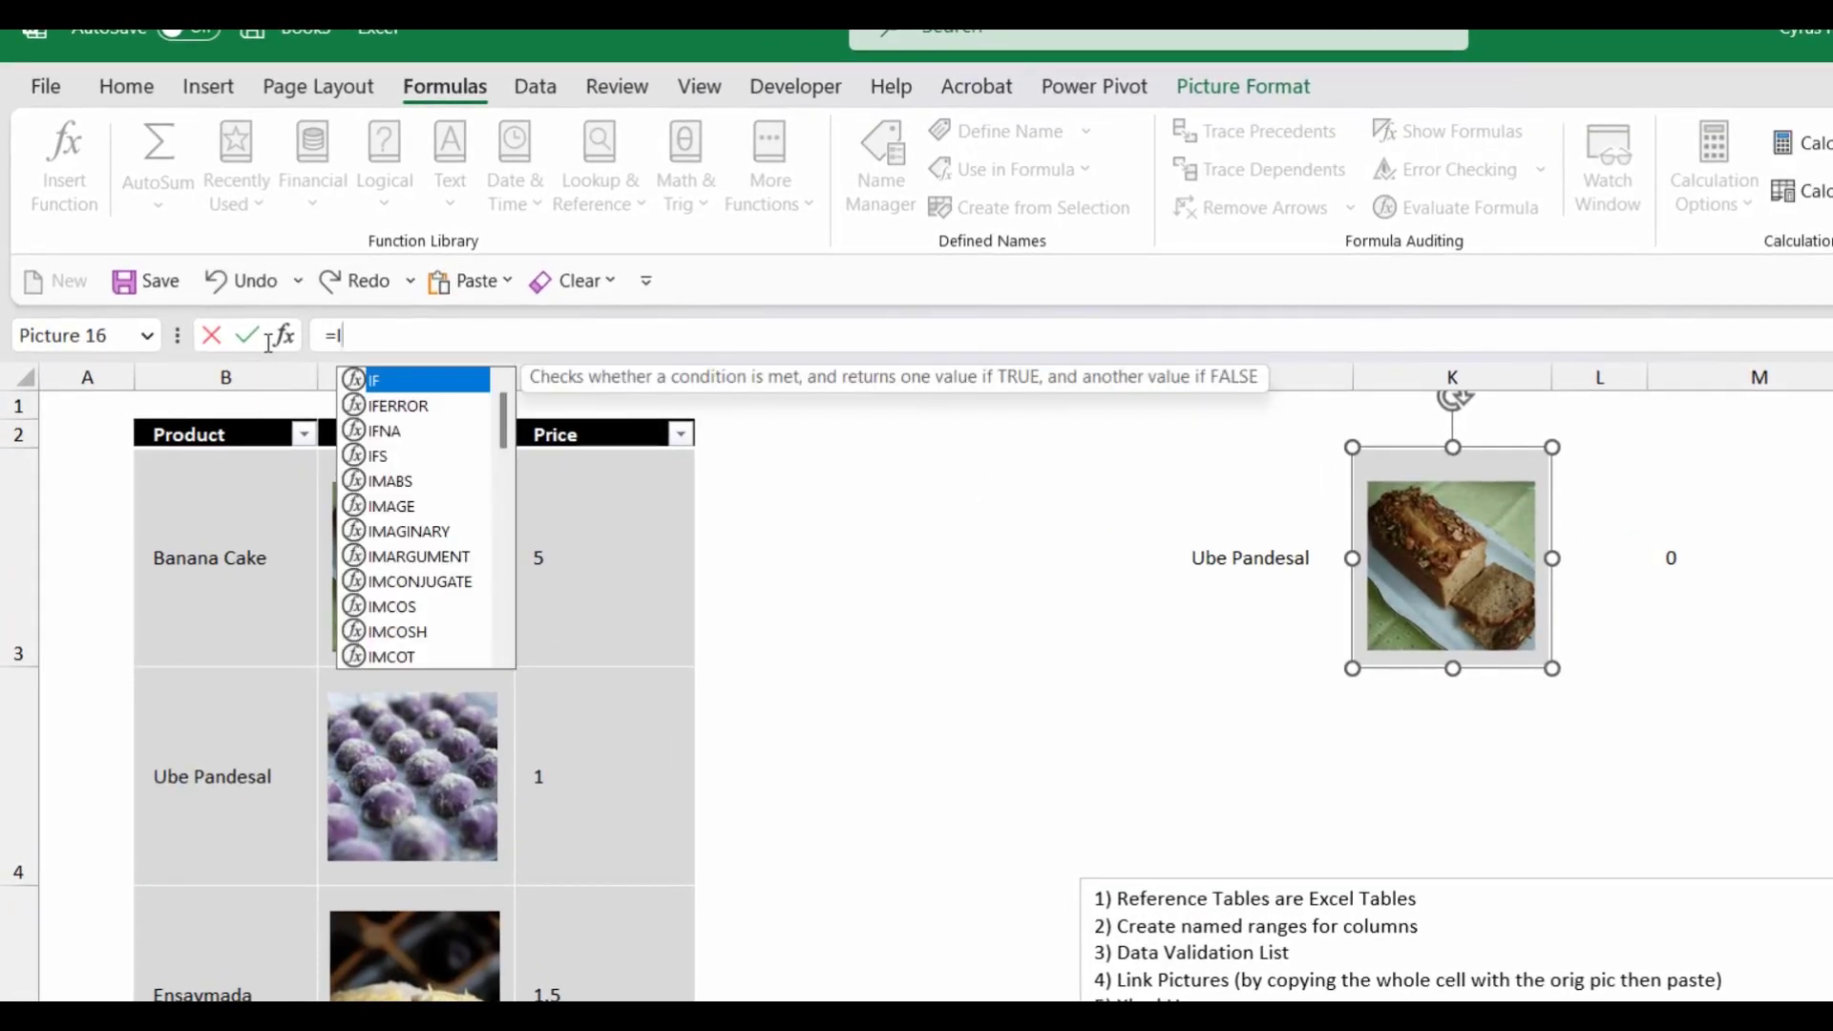
{"action": "type", "text": "te"}
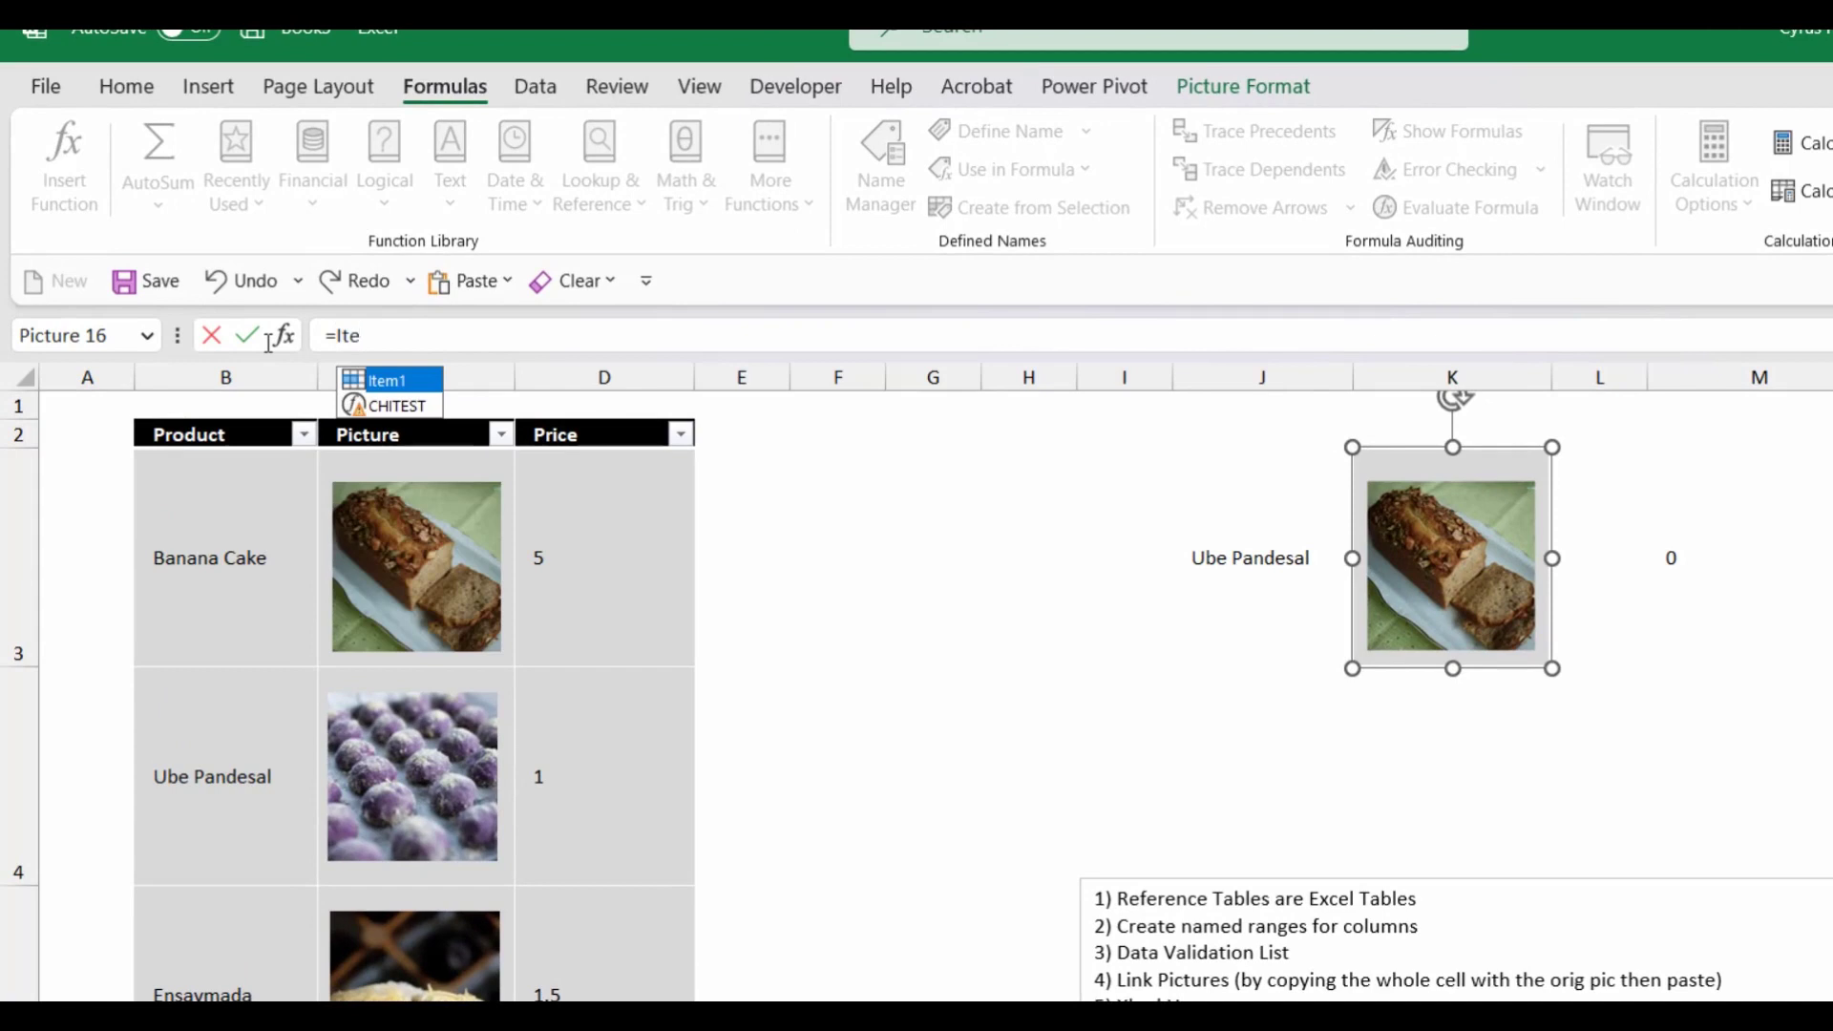
{"action": "key", "text": "Tab"}
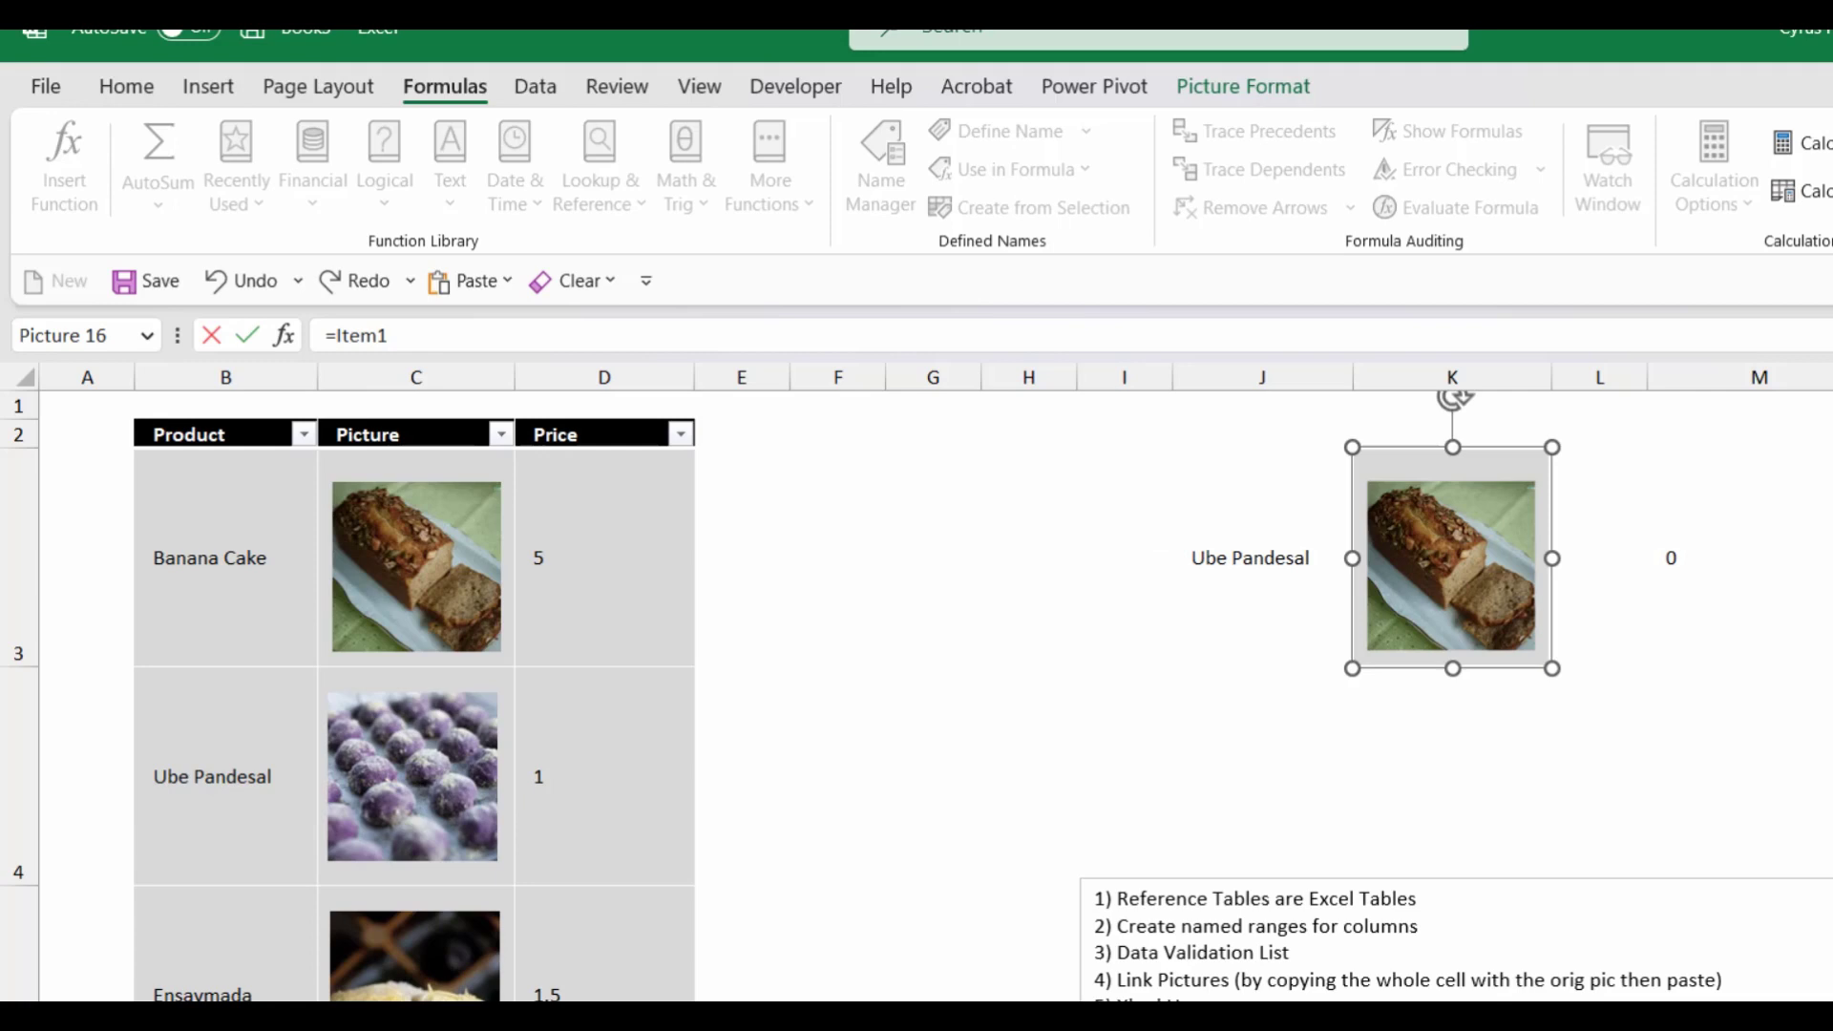
{"action": "key", "text": "Return"}
{"action": "left_click", "coordinate": [1807, 587]}
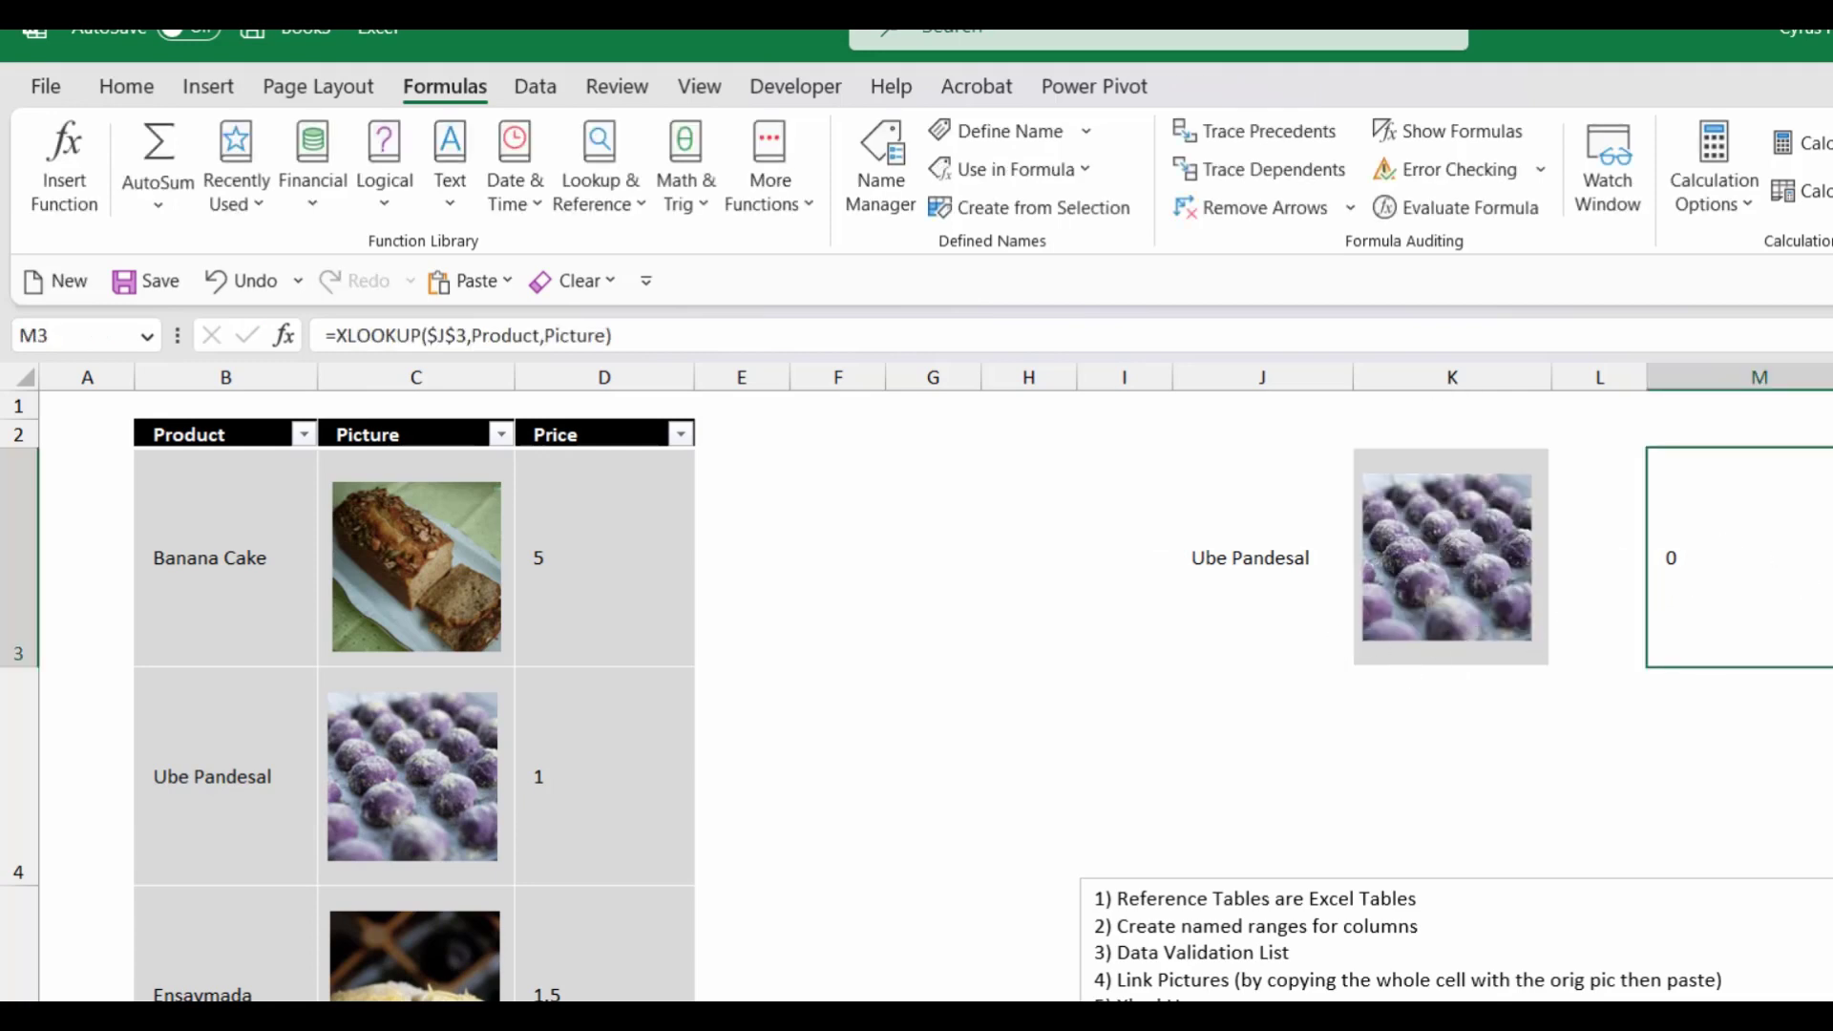
{"action": "key", "text": "Delete"}
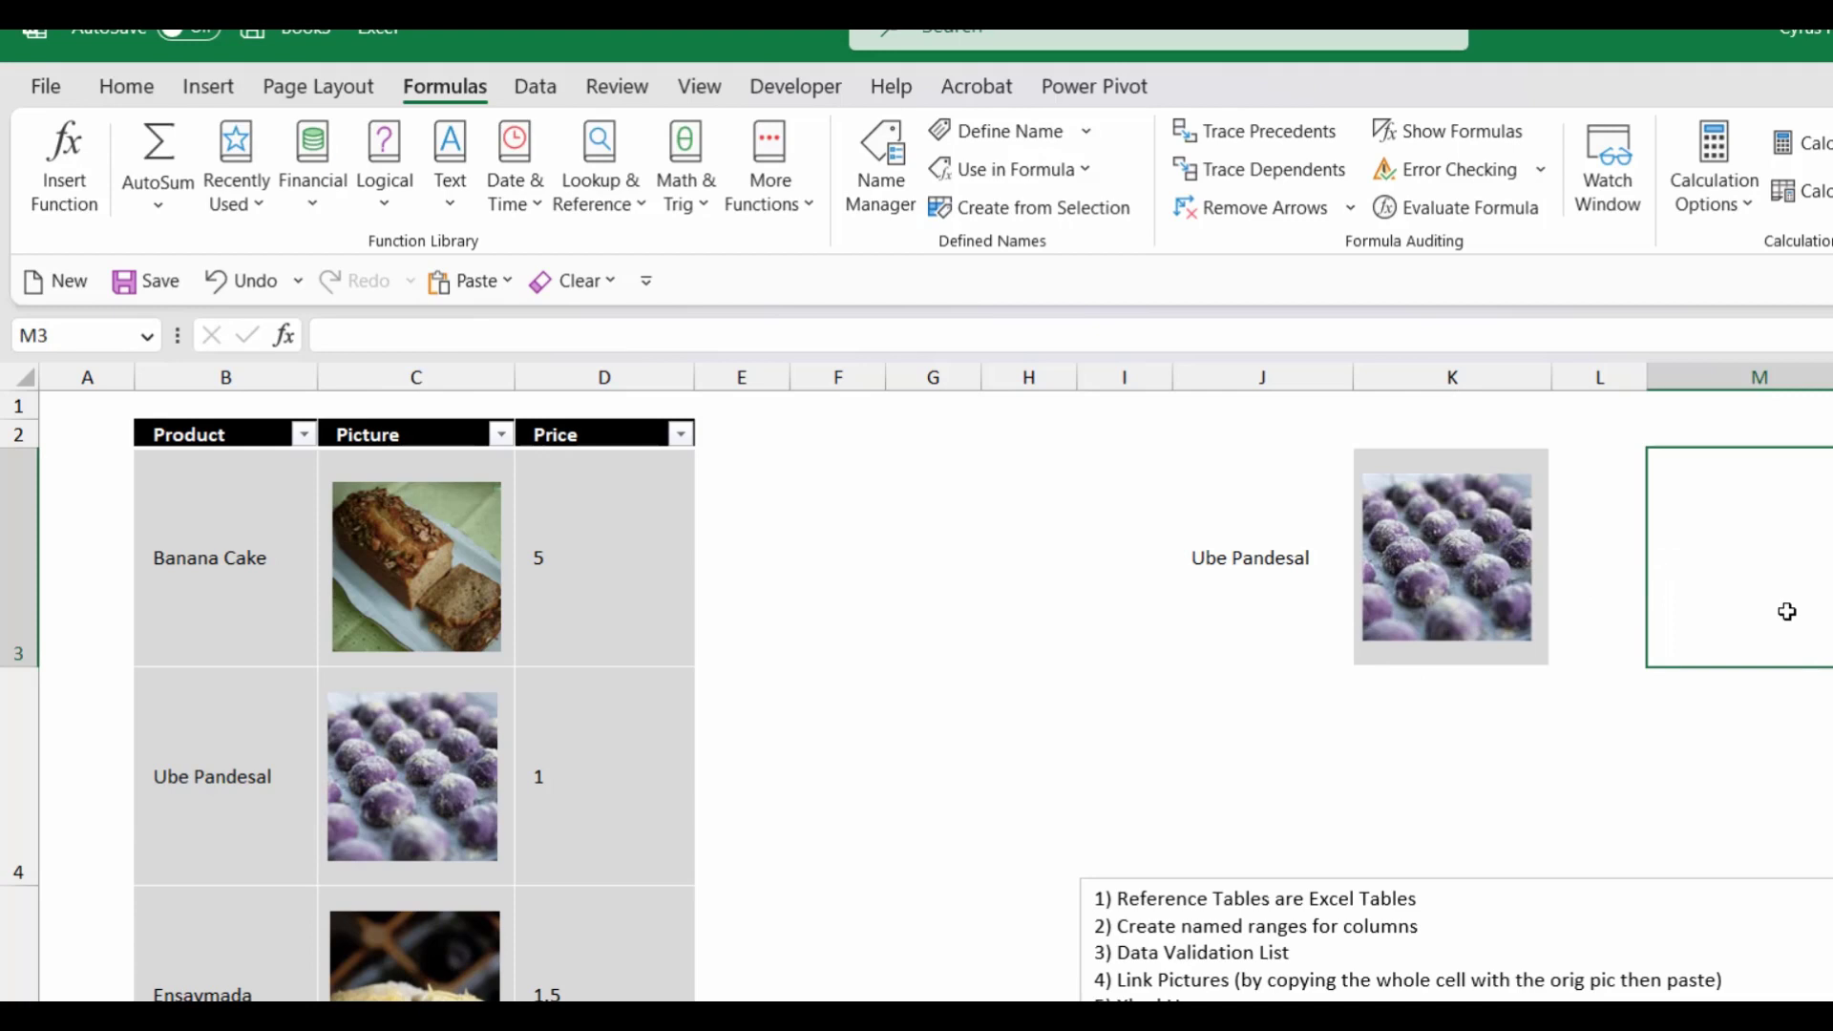
Test J3's dropdown with Banana Cake, Apple Pie and Cookies to check the picture updates
{"action": "left_click", "coordinate": [1262, 599]}
{"action": "left_click", "coordinate": [1366, 655]}
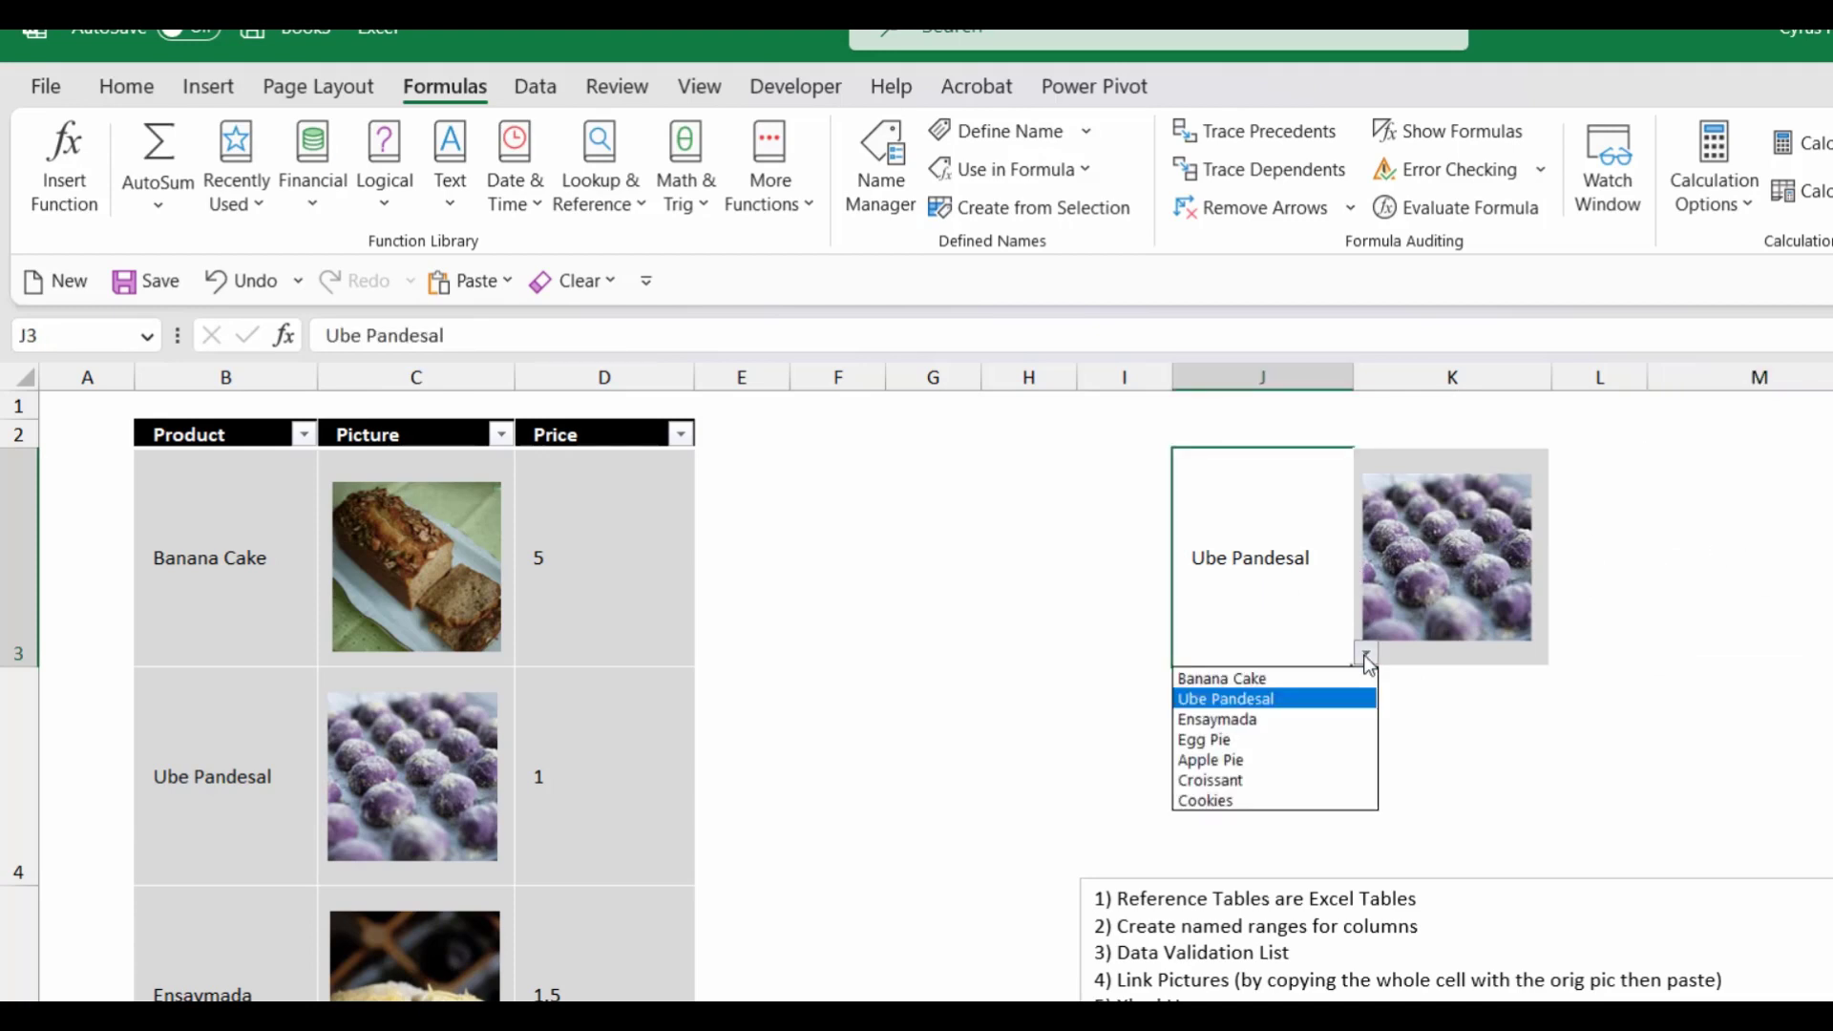
{"action": "left_click", "coordinate": [1291, 678]}
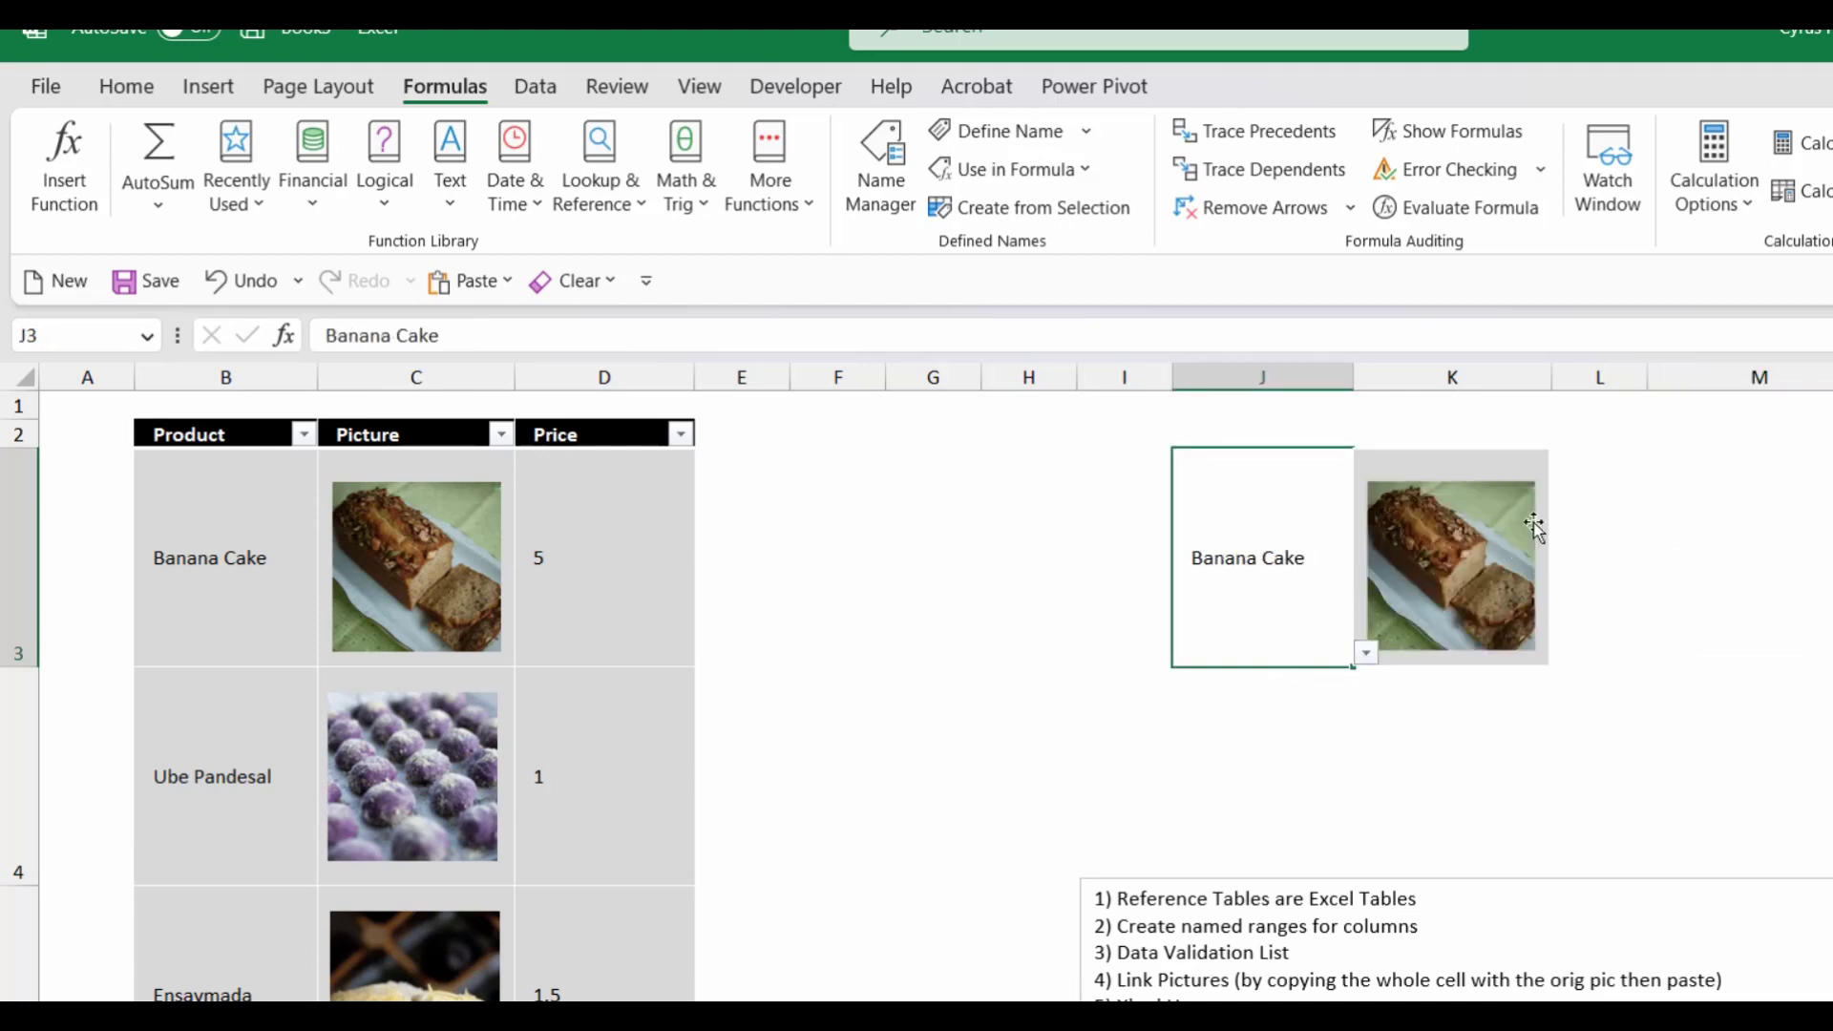
{"action": "left_click", "coordinate": [1366, 654]}
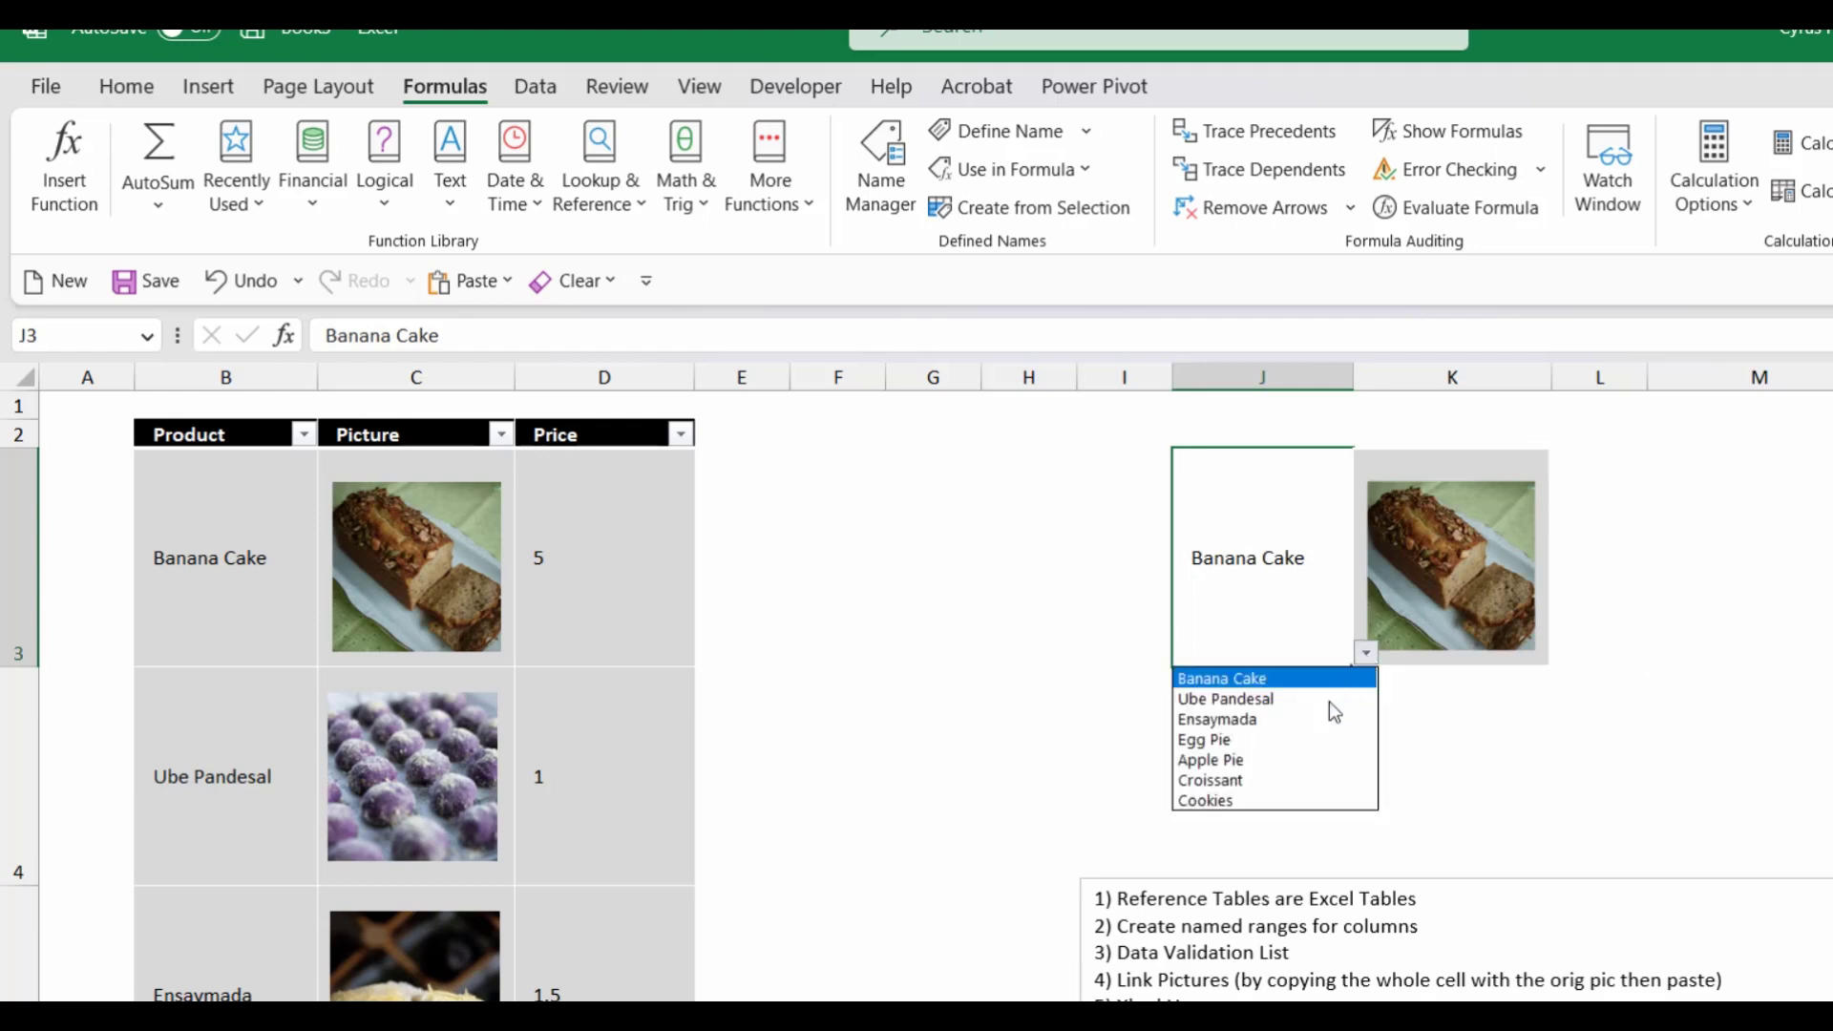
{"action": "left_click", "coordinate": [1267, 761]}
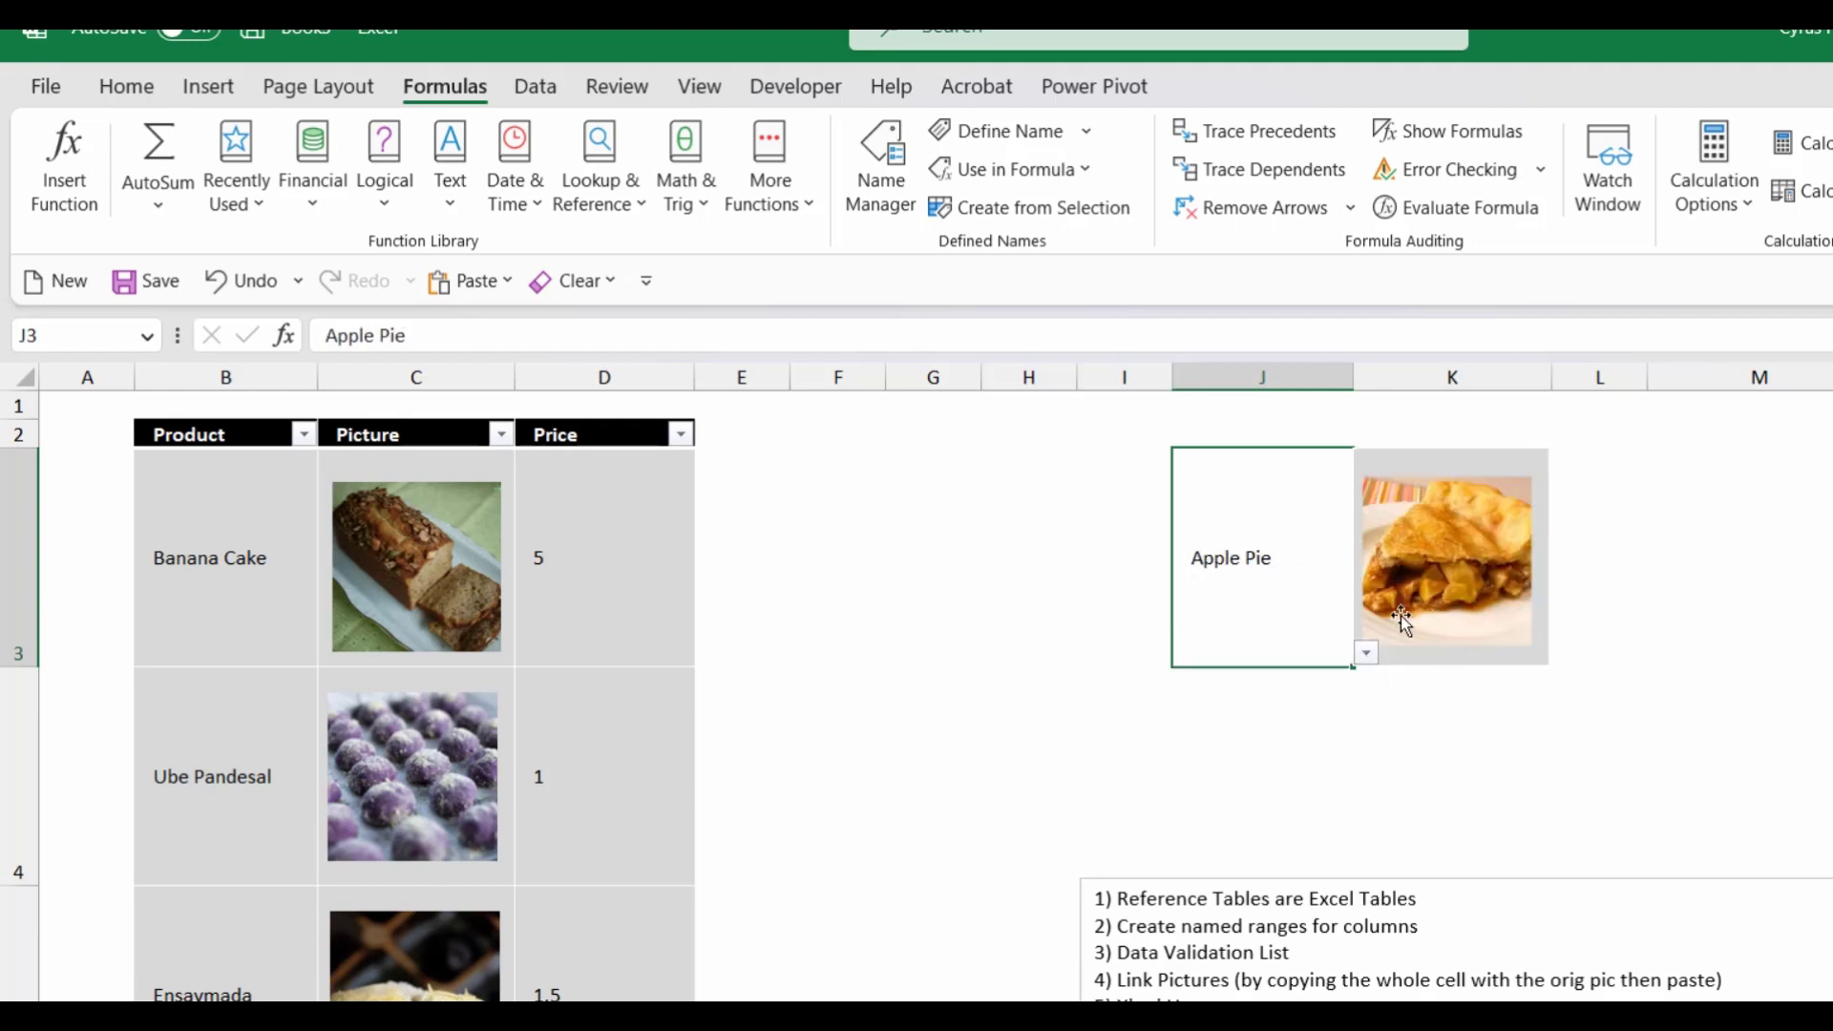
{"action": "left_click", "coordinate": [1367, 654]}
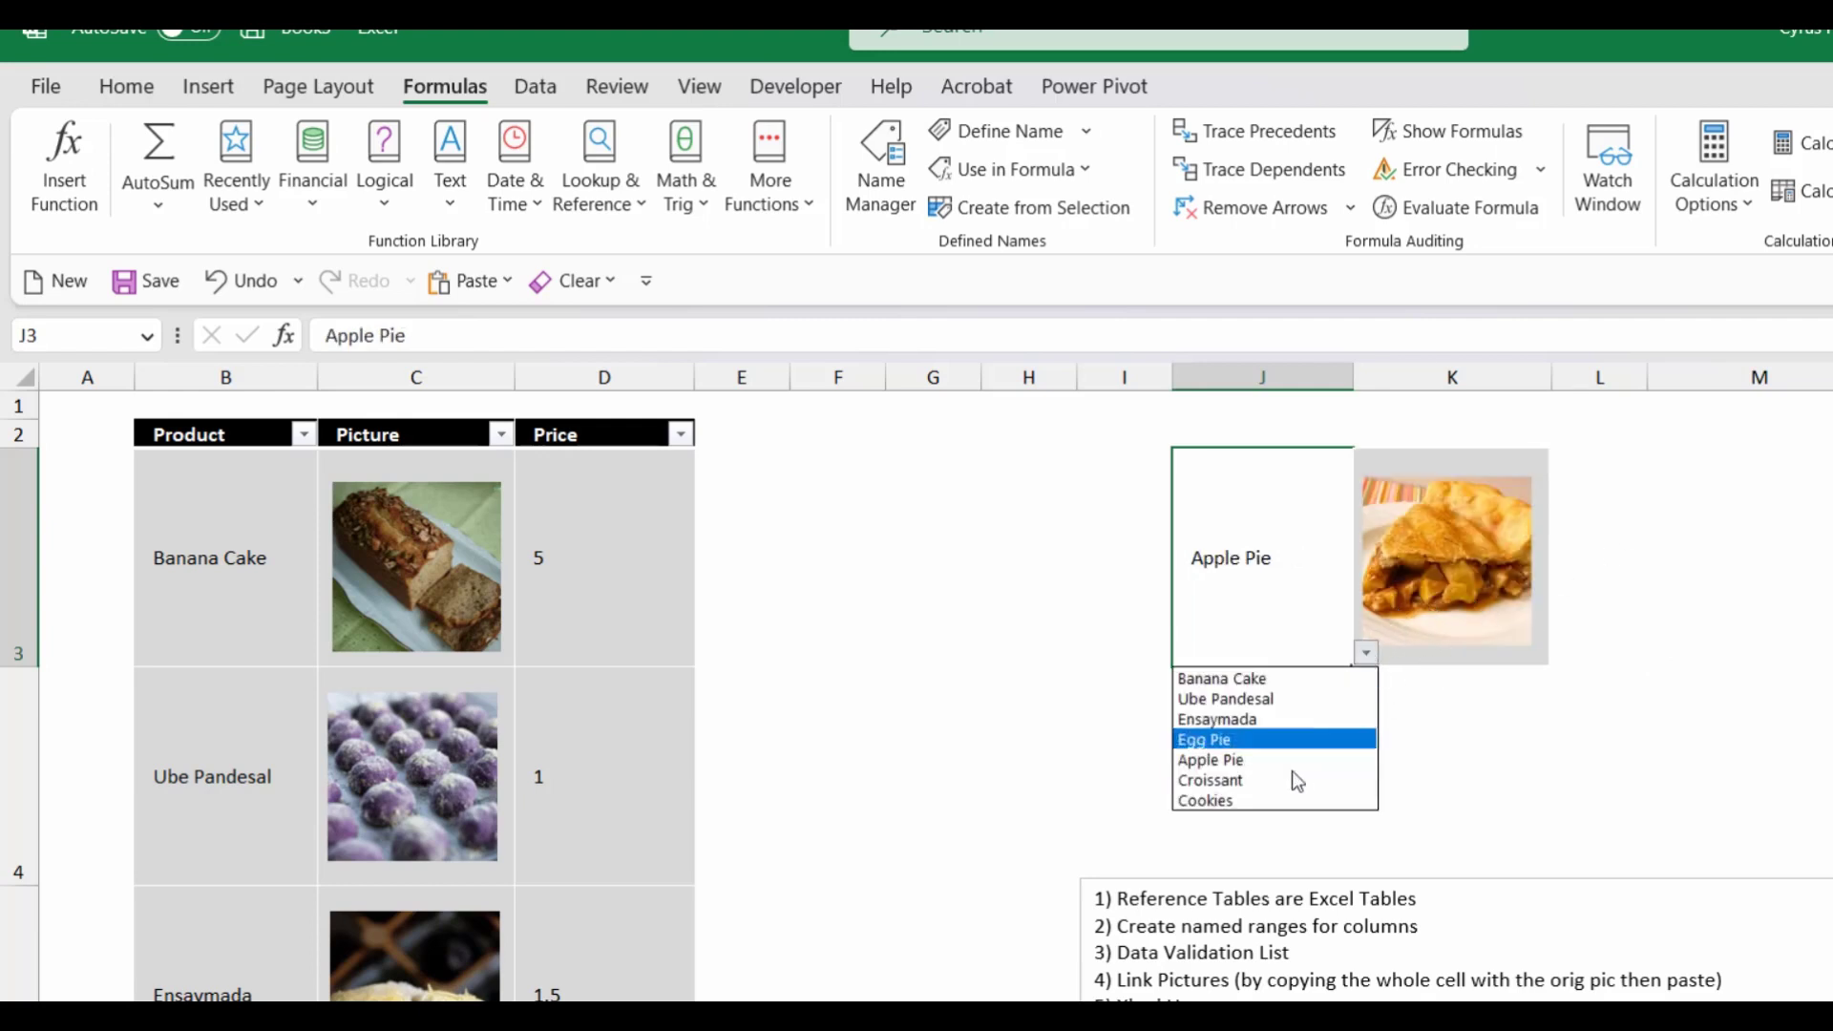
{"action": "left_click", "coordinate": [1241, 799]}
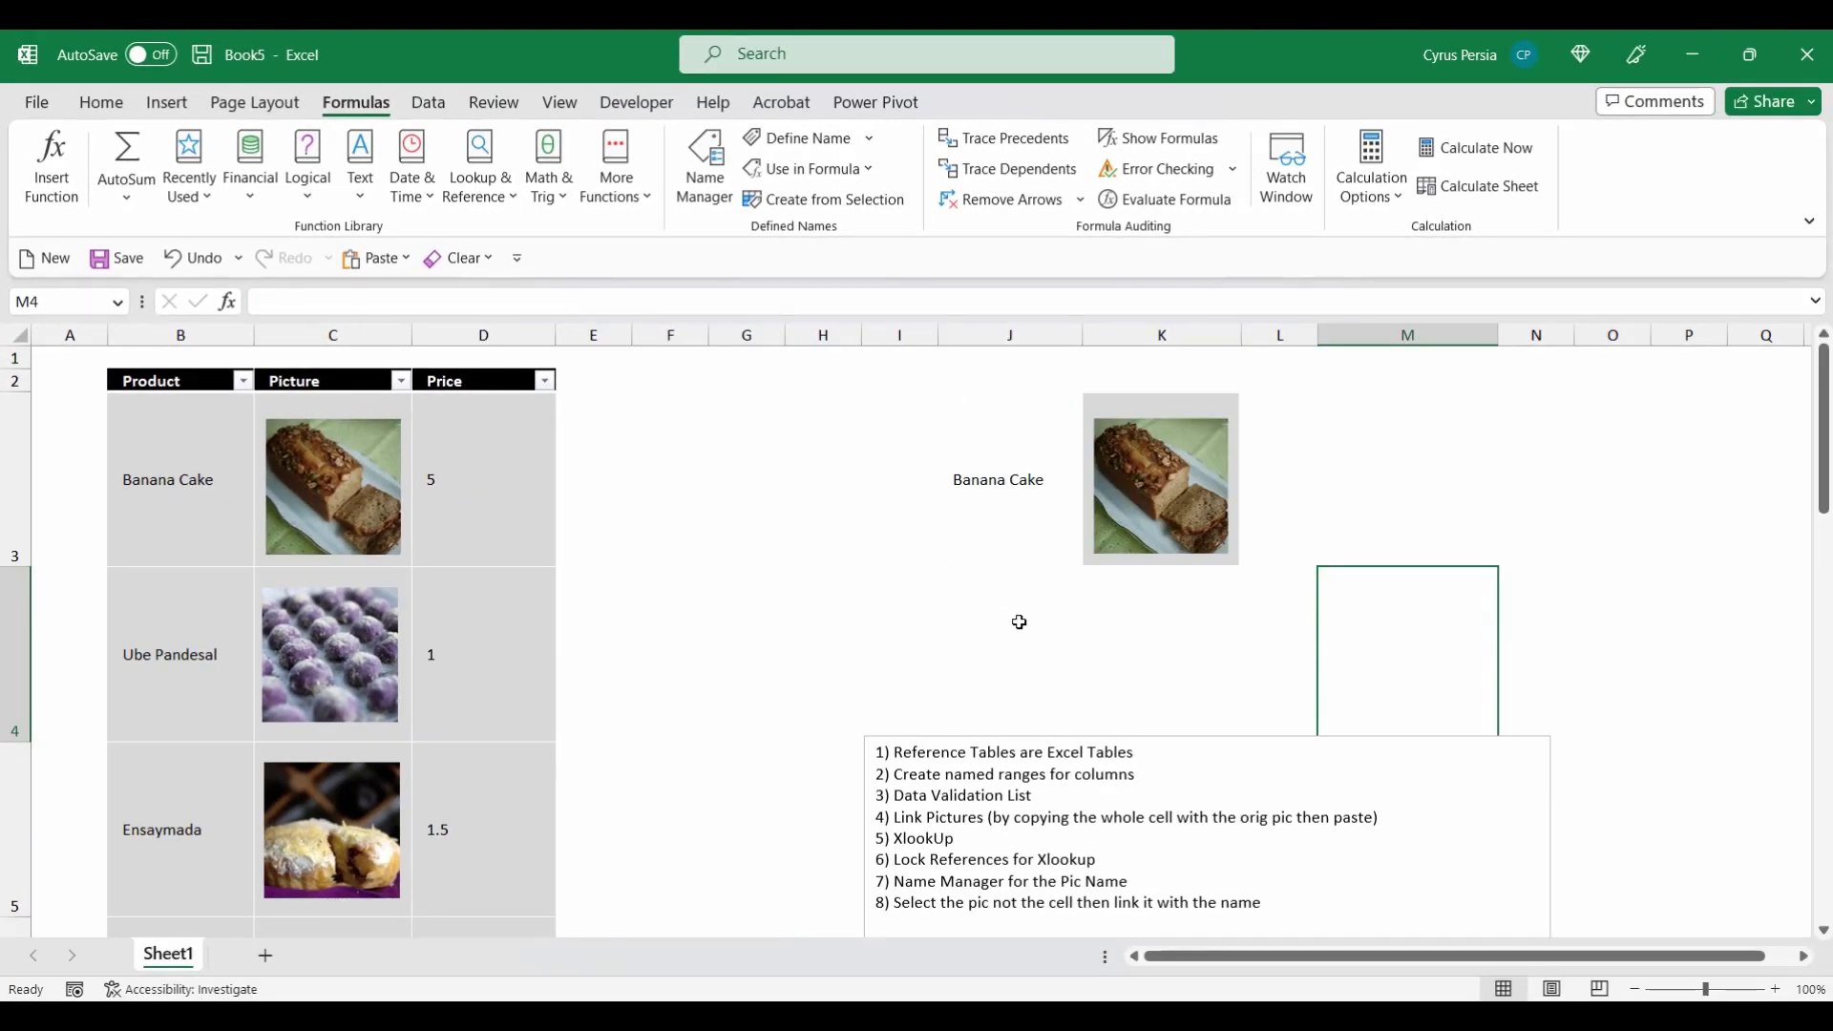
Copy the product dropdown cell J3 into J4
{"action": "left_click", "coordinate": [1003, 490]}
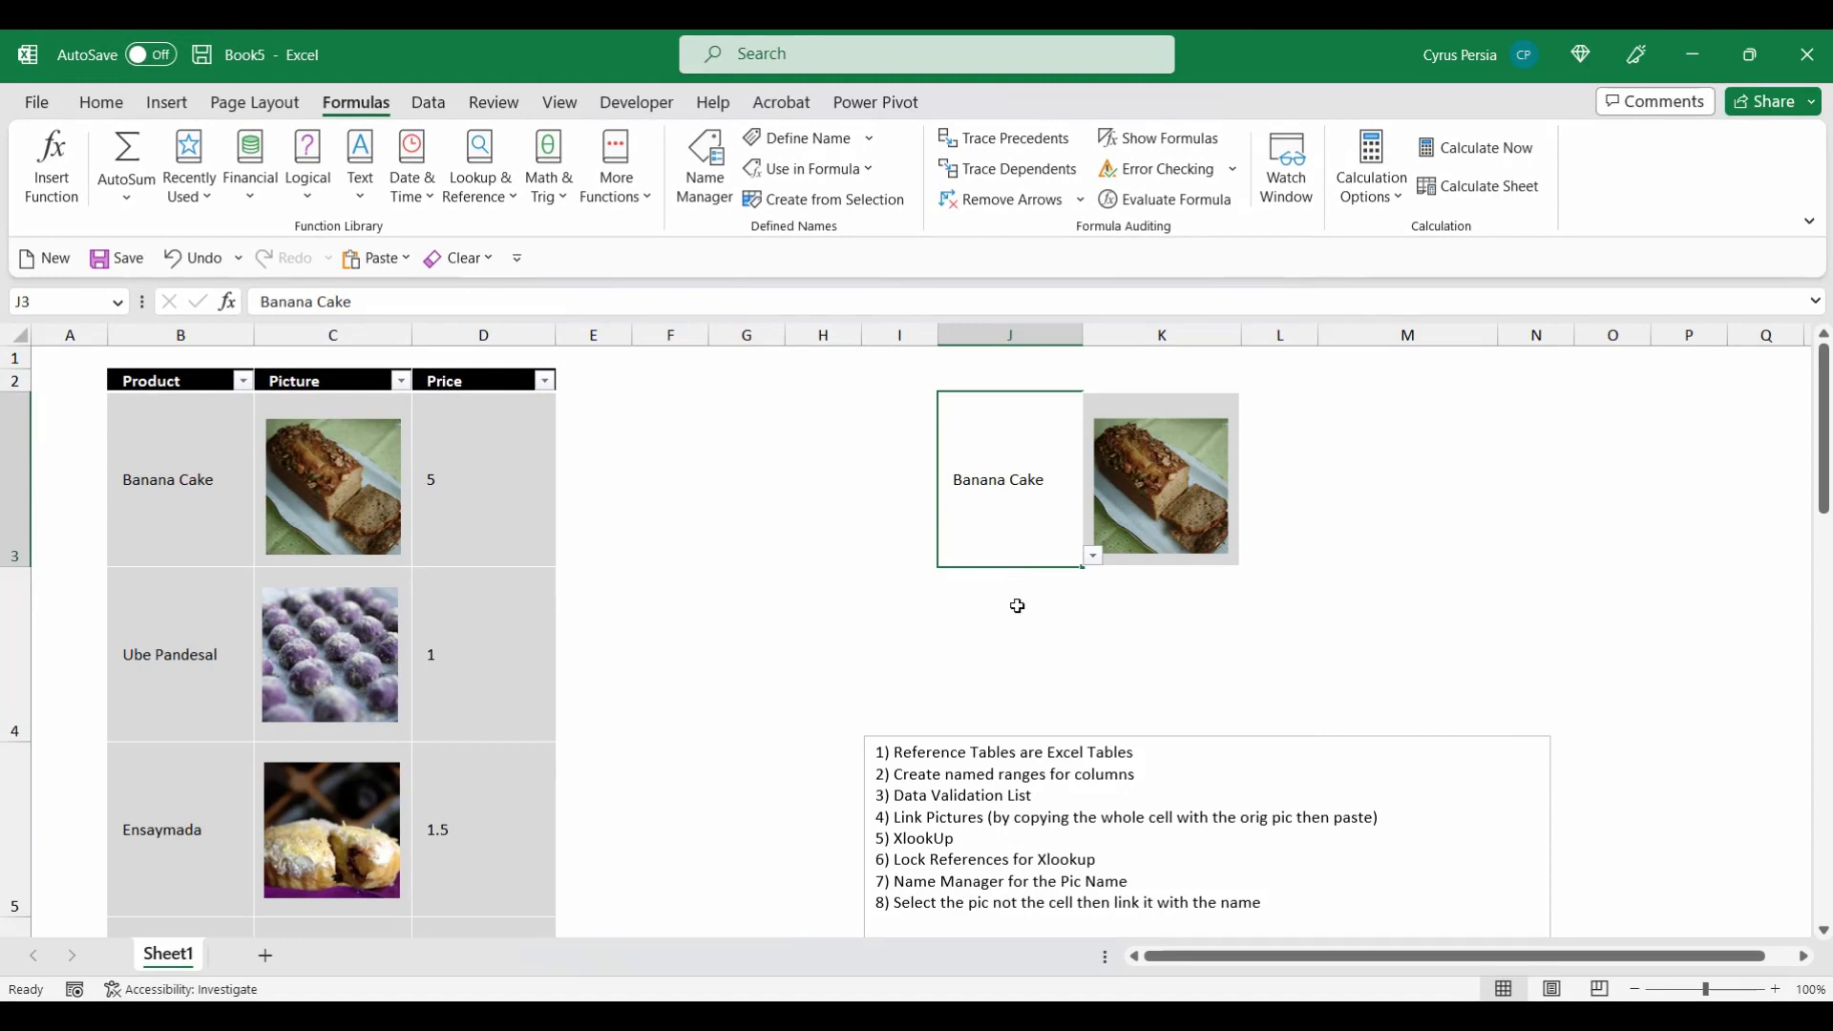
{"action": "key", "text": "ctrl+c"}
{"action": "left_click", "coordinate": [1015, 638]}
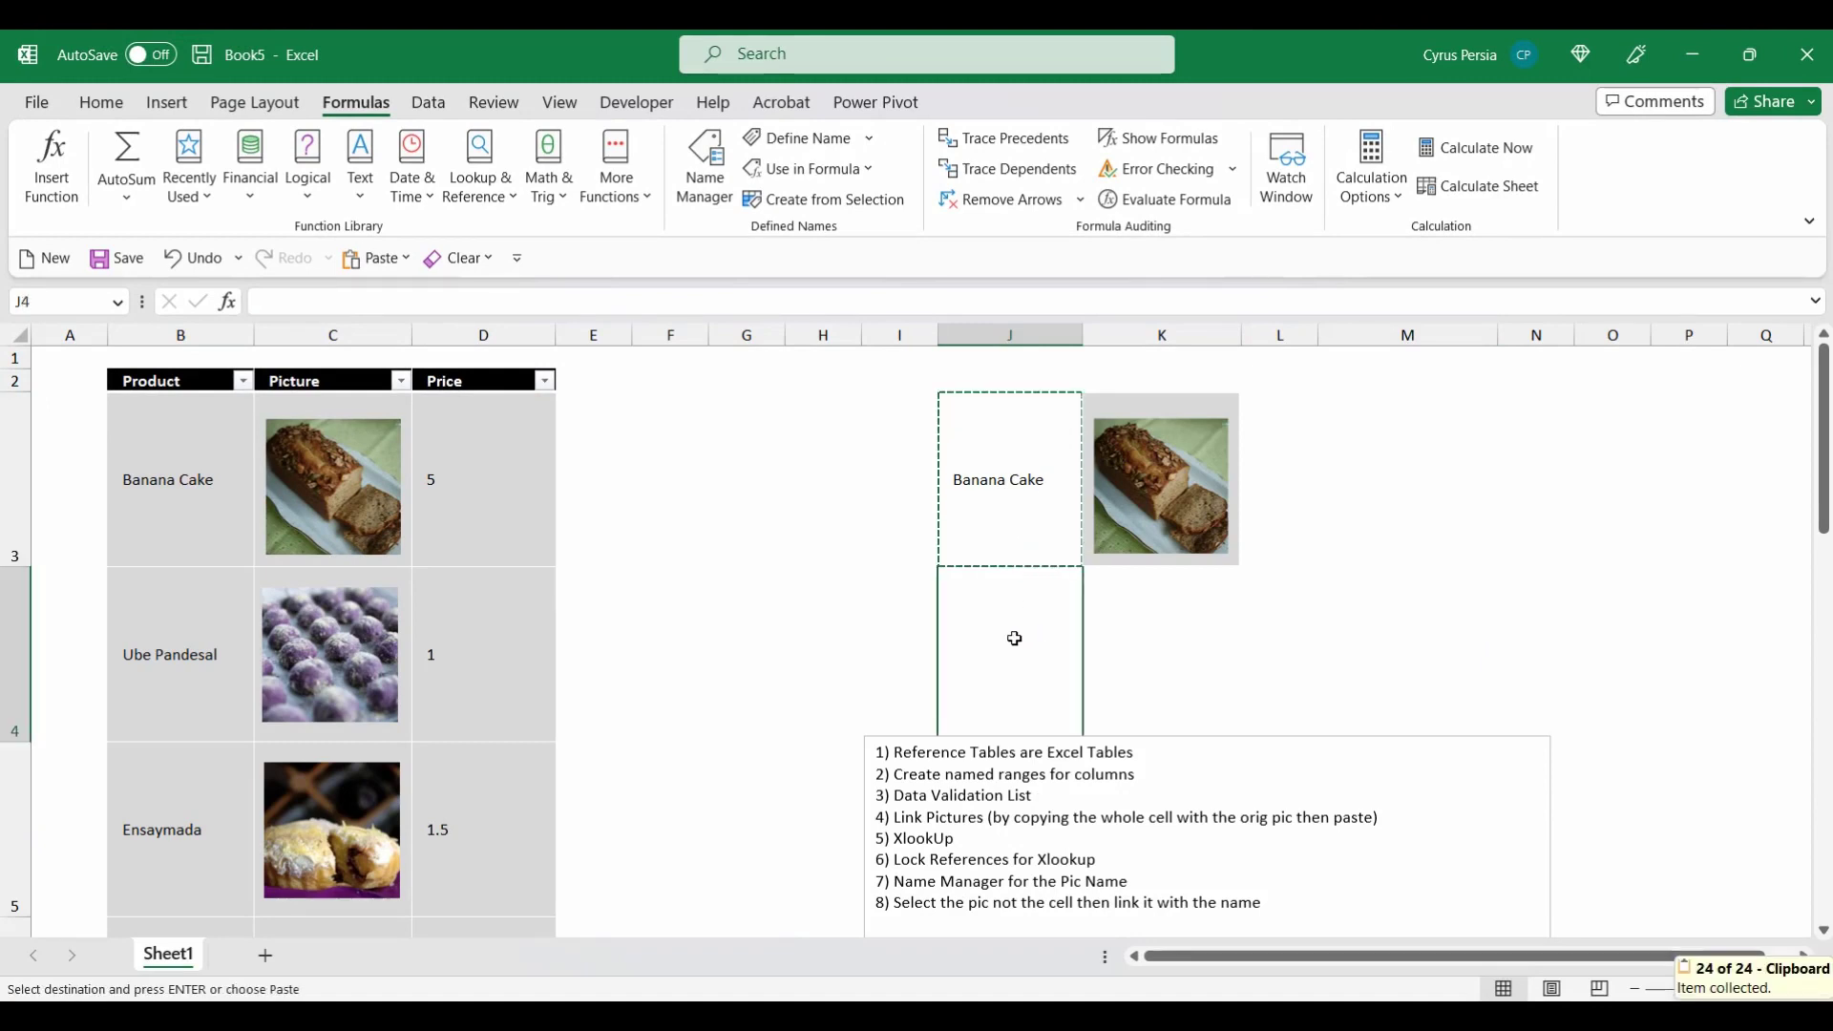
{"action": "key", "text": "ctrl+v"}
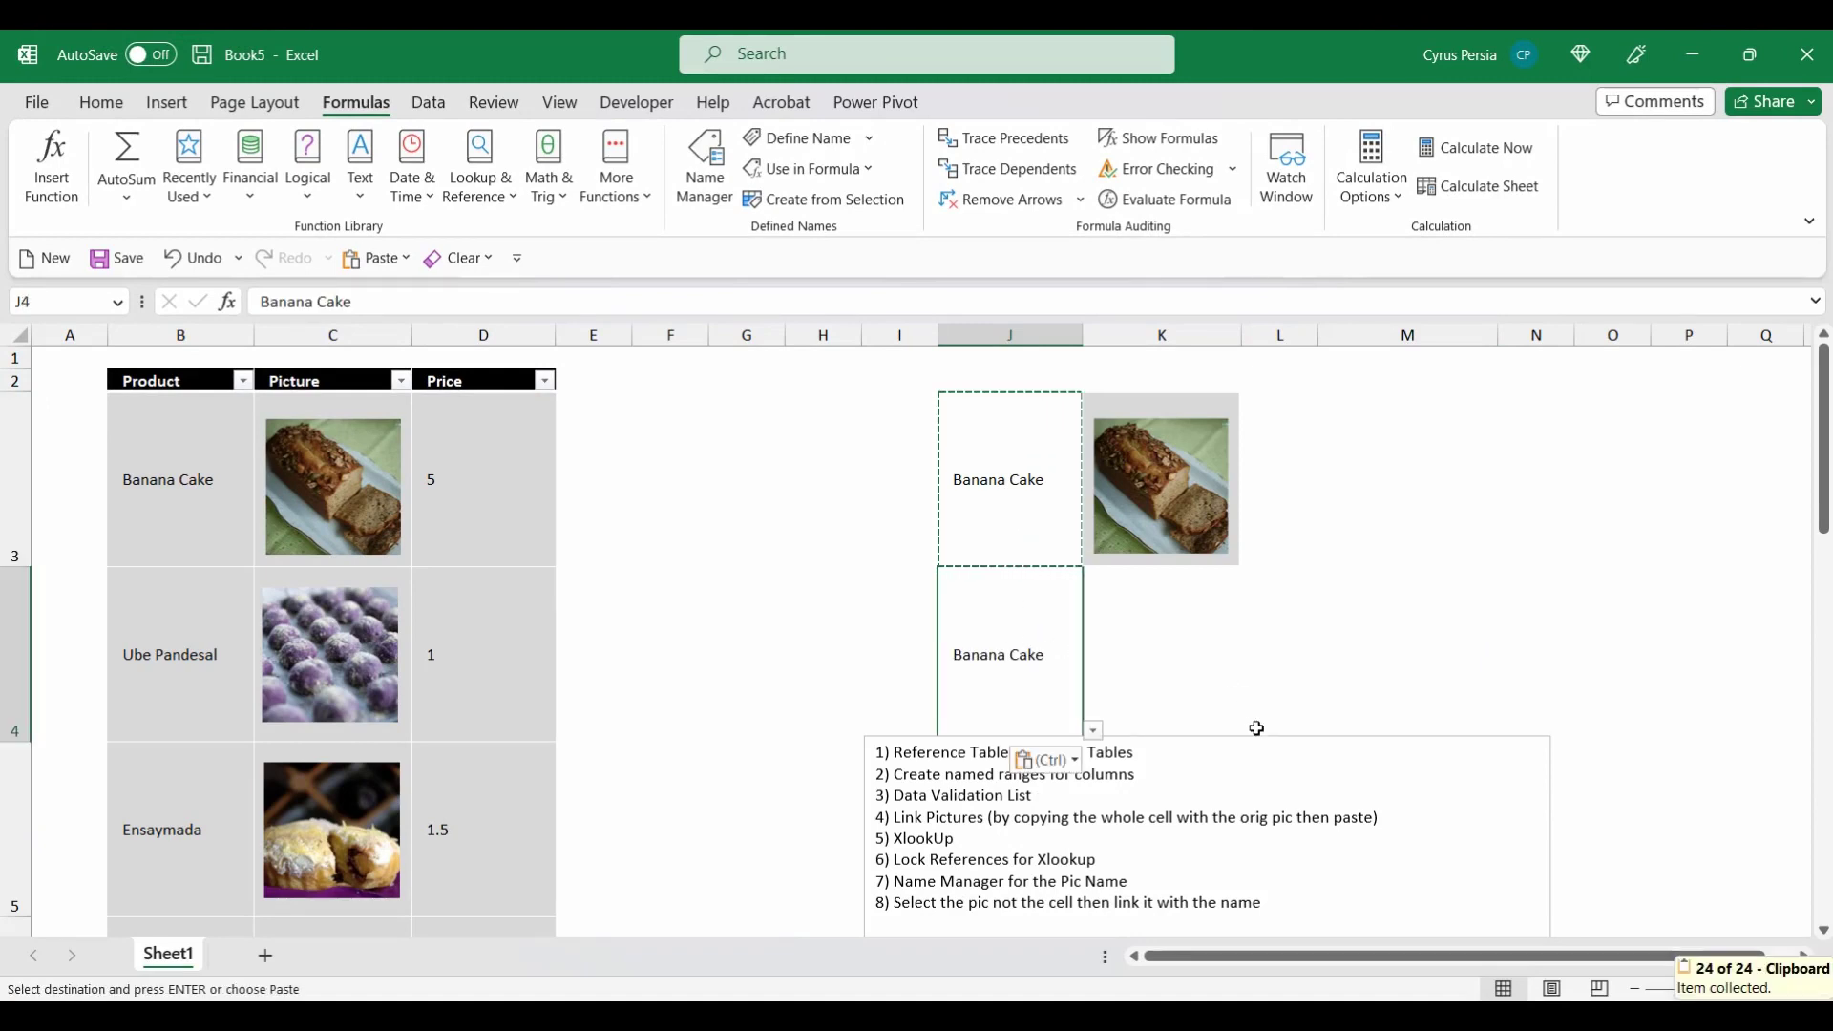
Move the text box slightly lower on the sheet
{"action": "left_click", "coordinate": [1268, 742]}
{"action": "left_click_drag", "start_coordinate": [1269, 743], "coordinate": [1261, 790]}
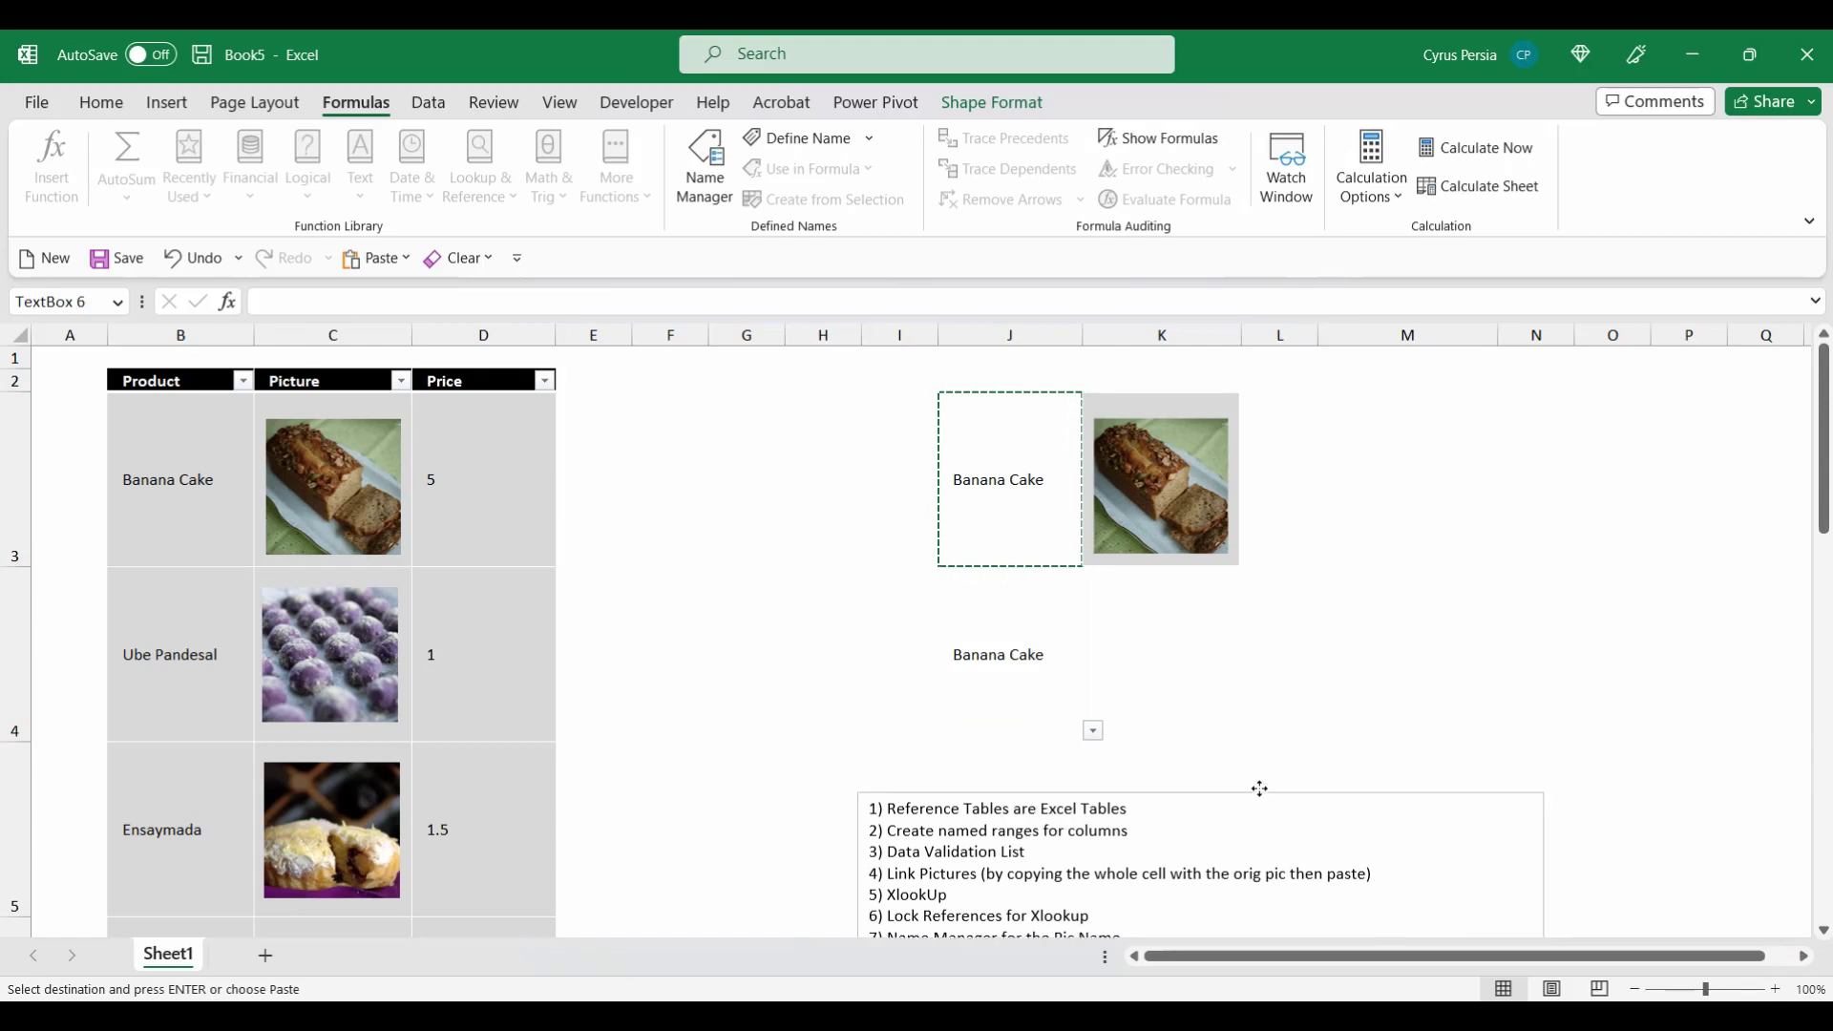
{"action": "key", "text": "Escape"}
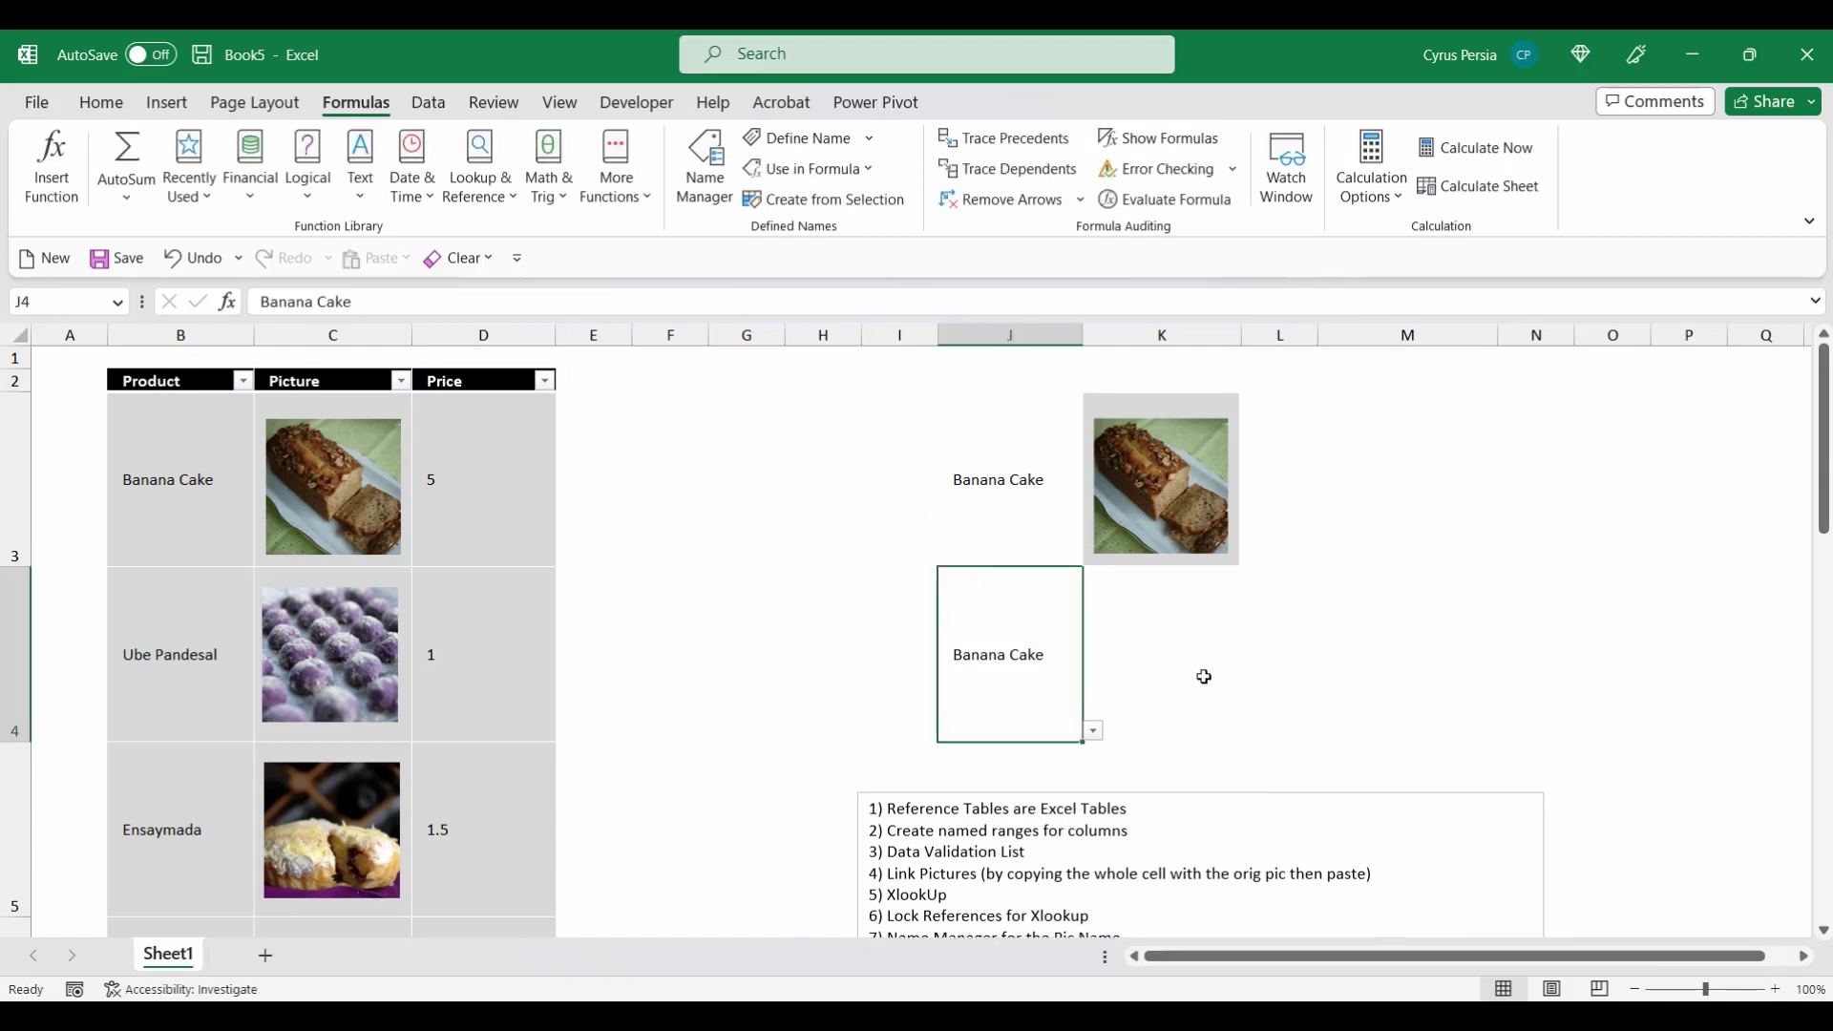
Paste C4's Ube Pandesal photo into K4 as a Linked Picture
{"action": "key", "text": "Left"}
{"action": "key", "text": "Left"}
{"action": "key", "text": "Left"}
{"action": "key", "text": "Left"}
{"action": "key", "text": "Left"}
{"action": "key", "text": "Left"}
{"action": "key", "text": "Left"}
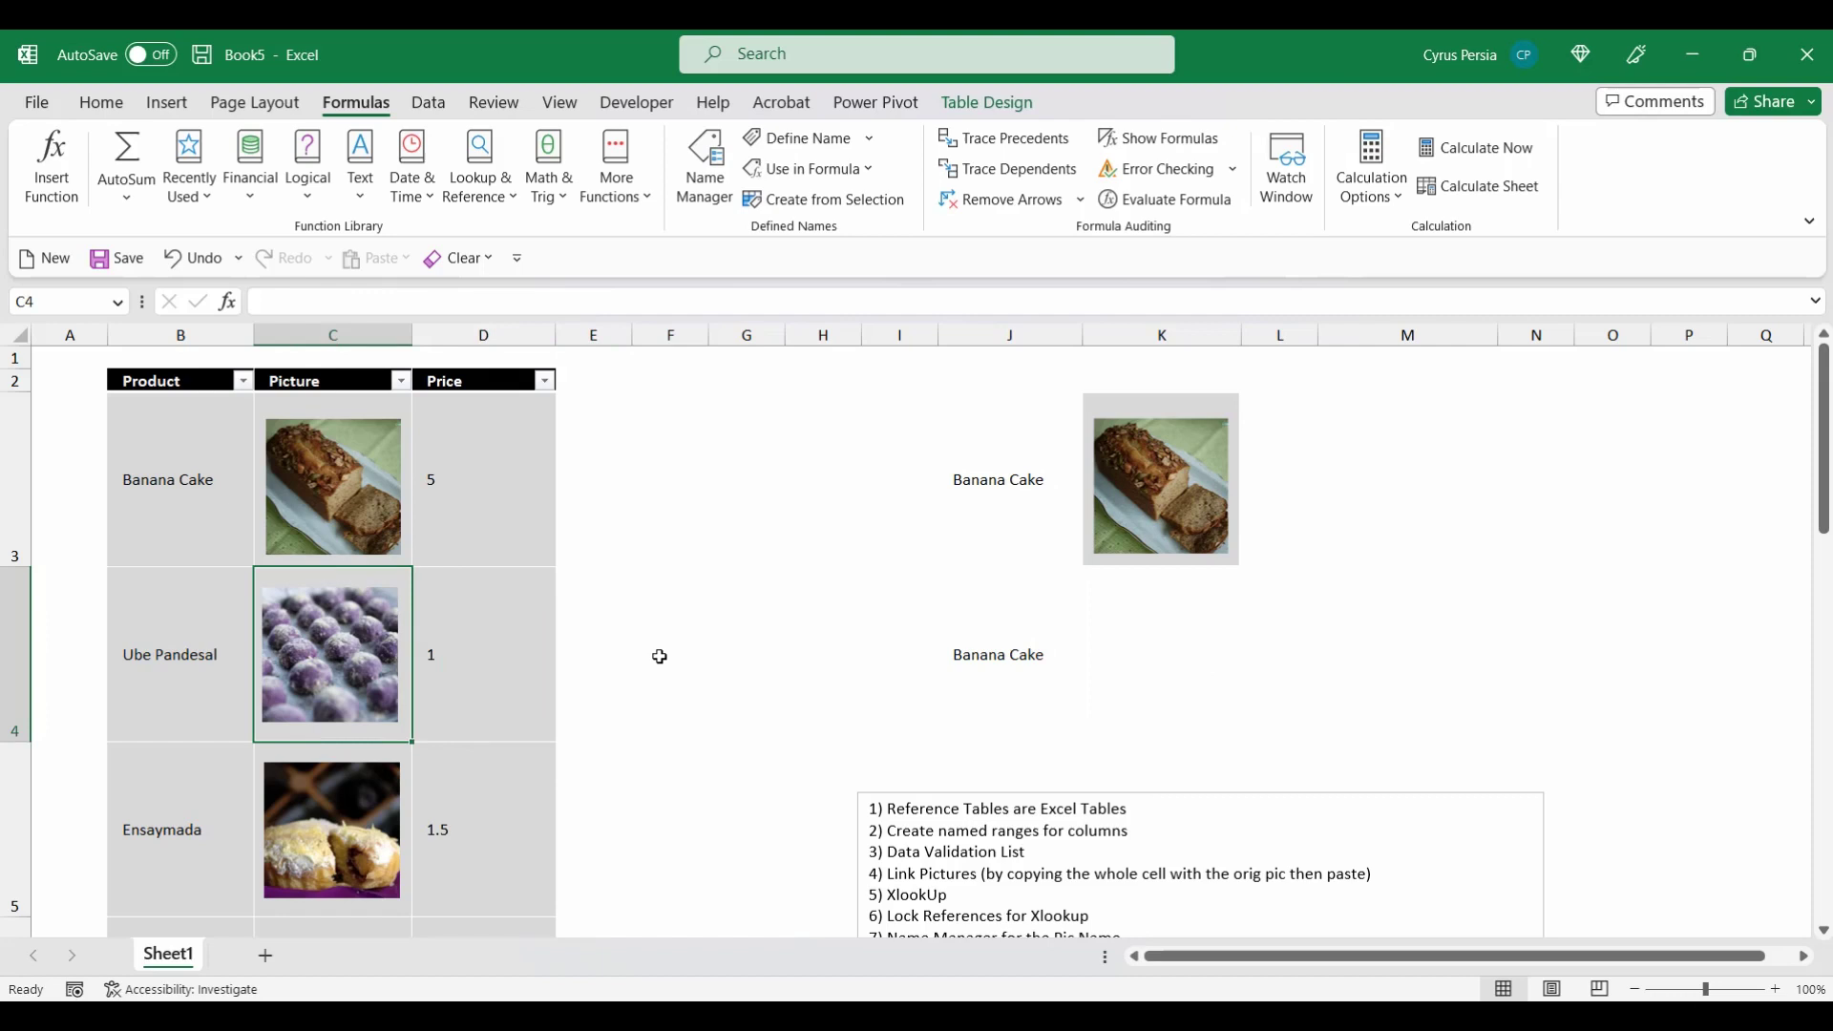
{"action": "key", "text": "ctrl+c"}
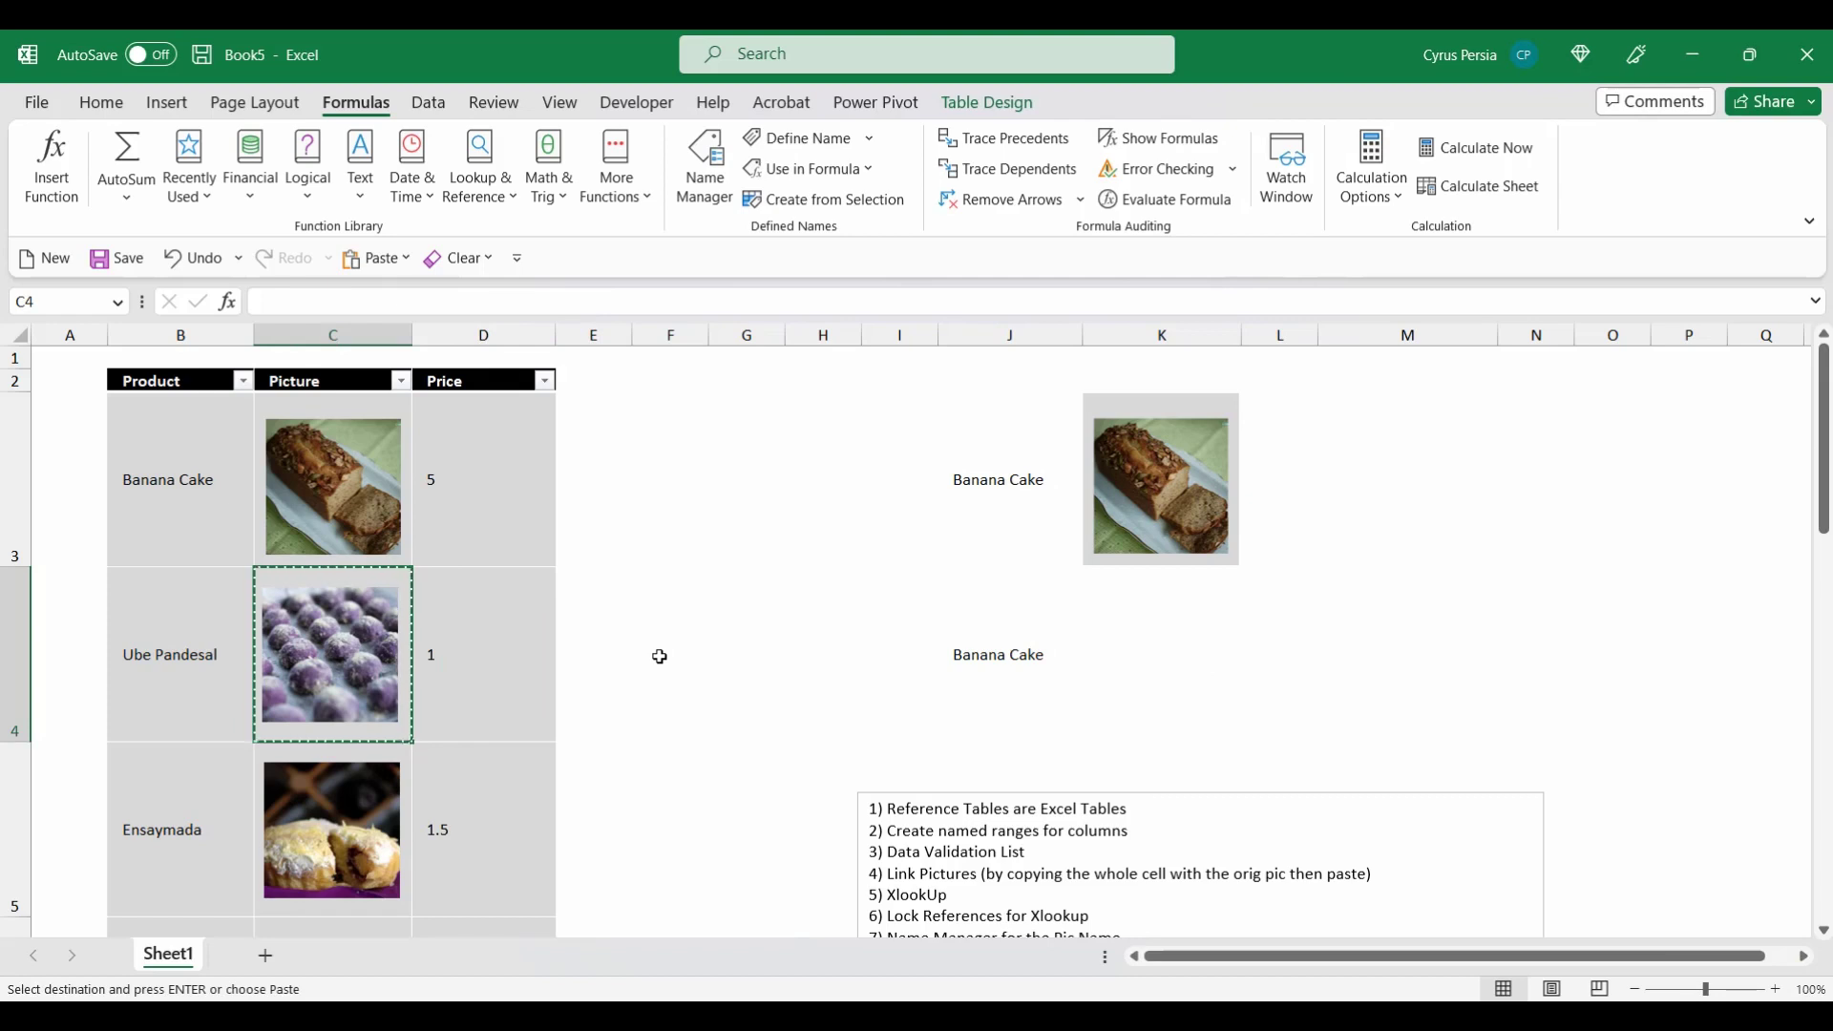
{"action": "left_click", "coordinate": [1123, 725]}
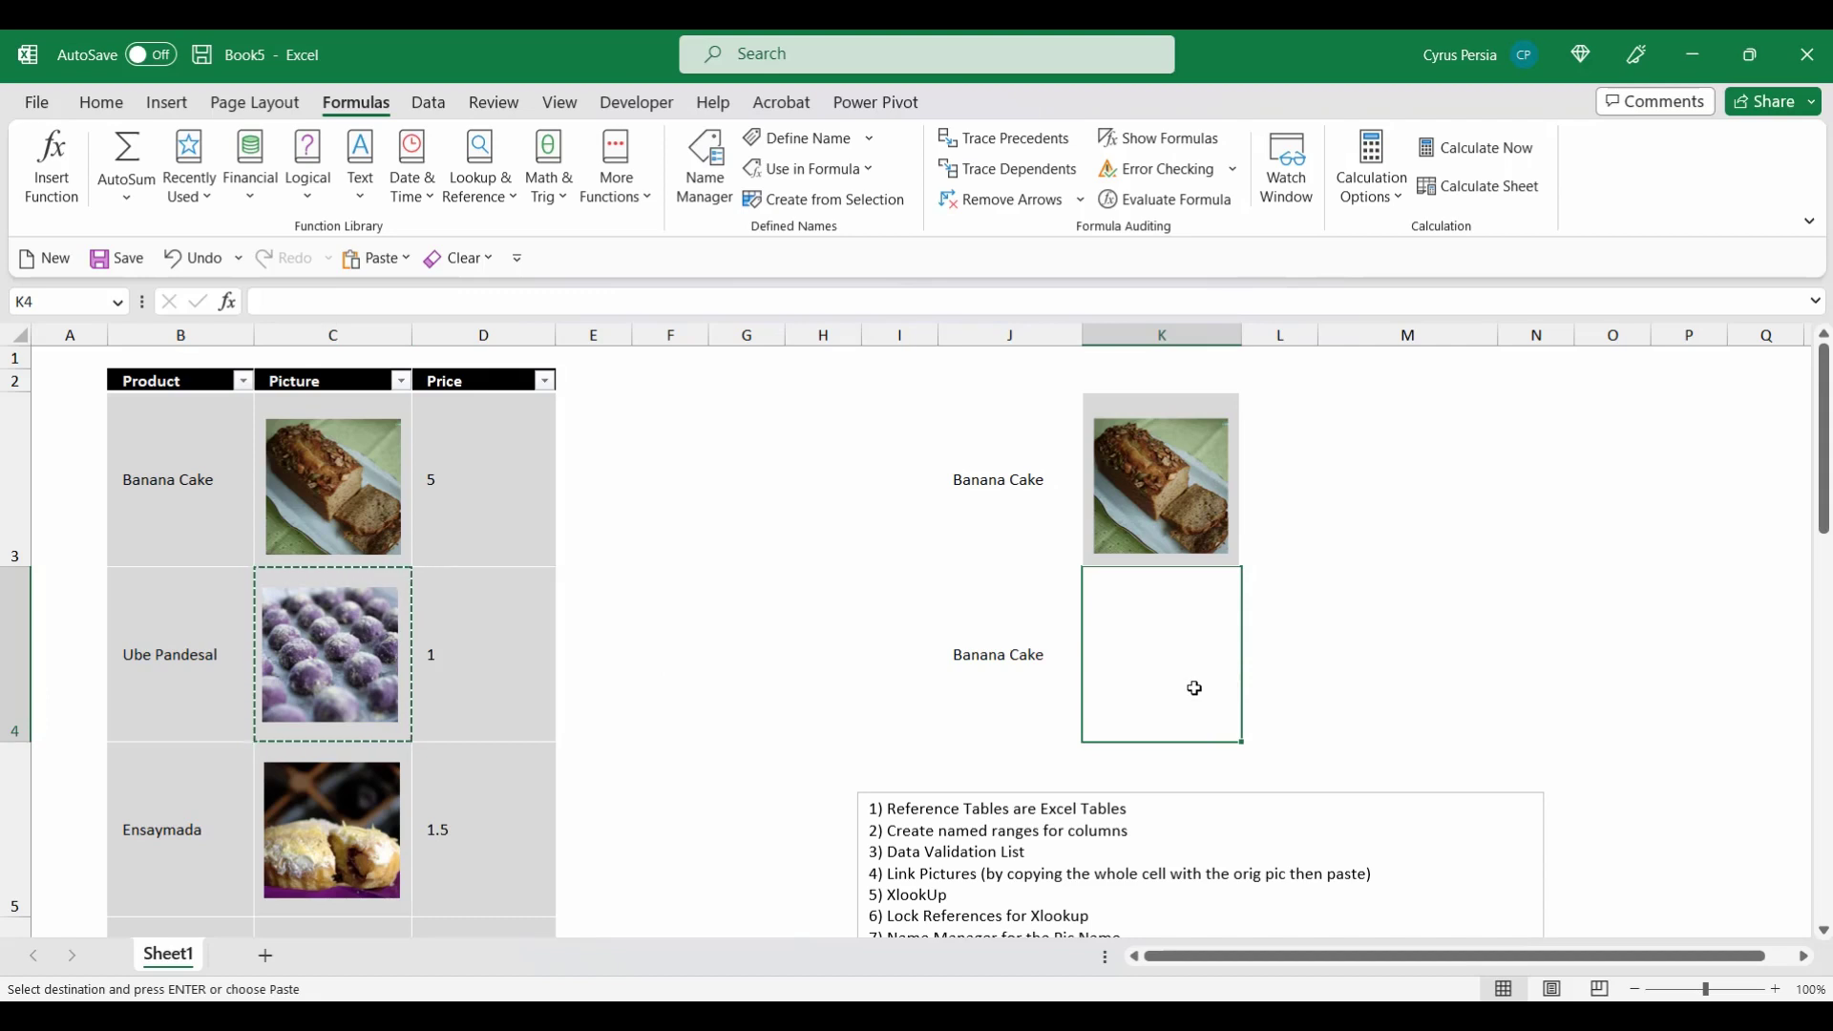
{"action": "key", "text": "ctrl+v"}
{"action": "left_click", "coordinate": [1310, 762]}
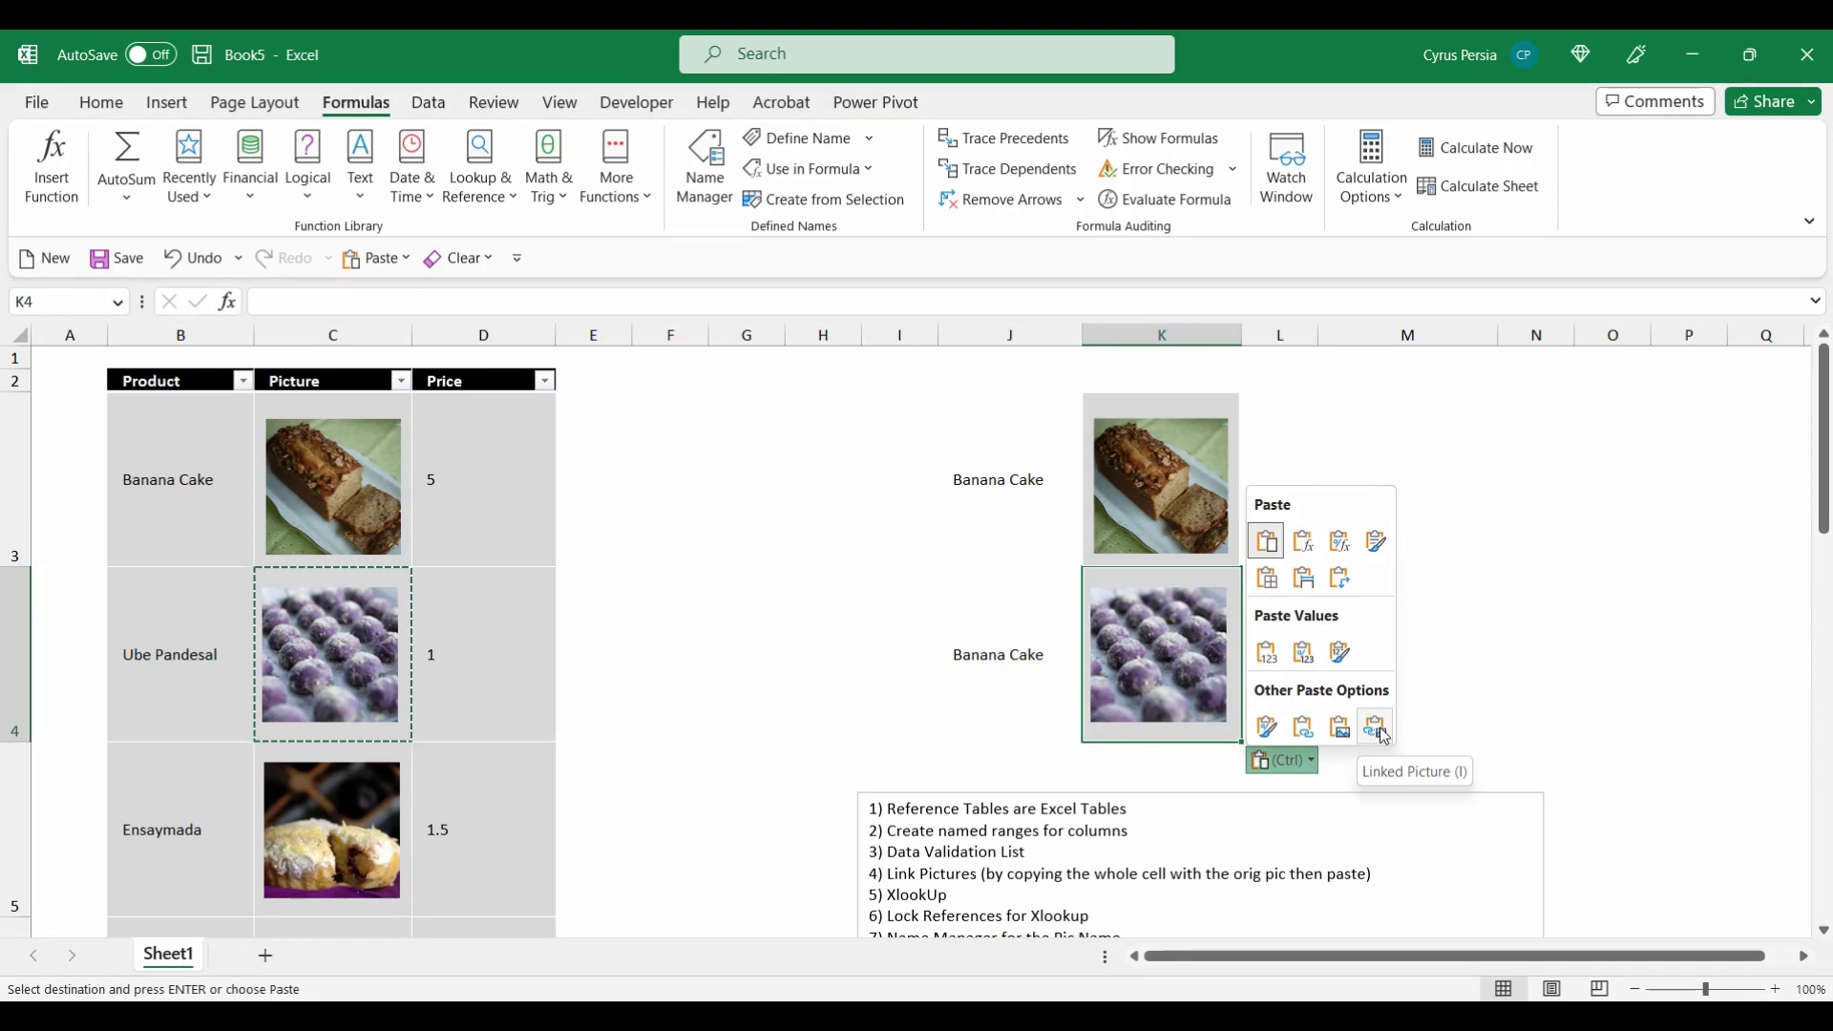
{"action": "left_click", "coordinate": [1379, 725]}
{"action": "left_click", "coordinate": [1390, 670]}
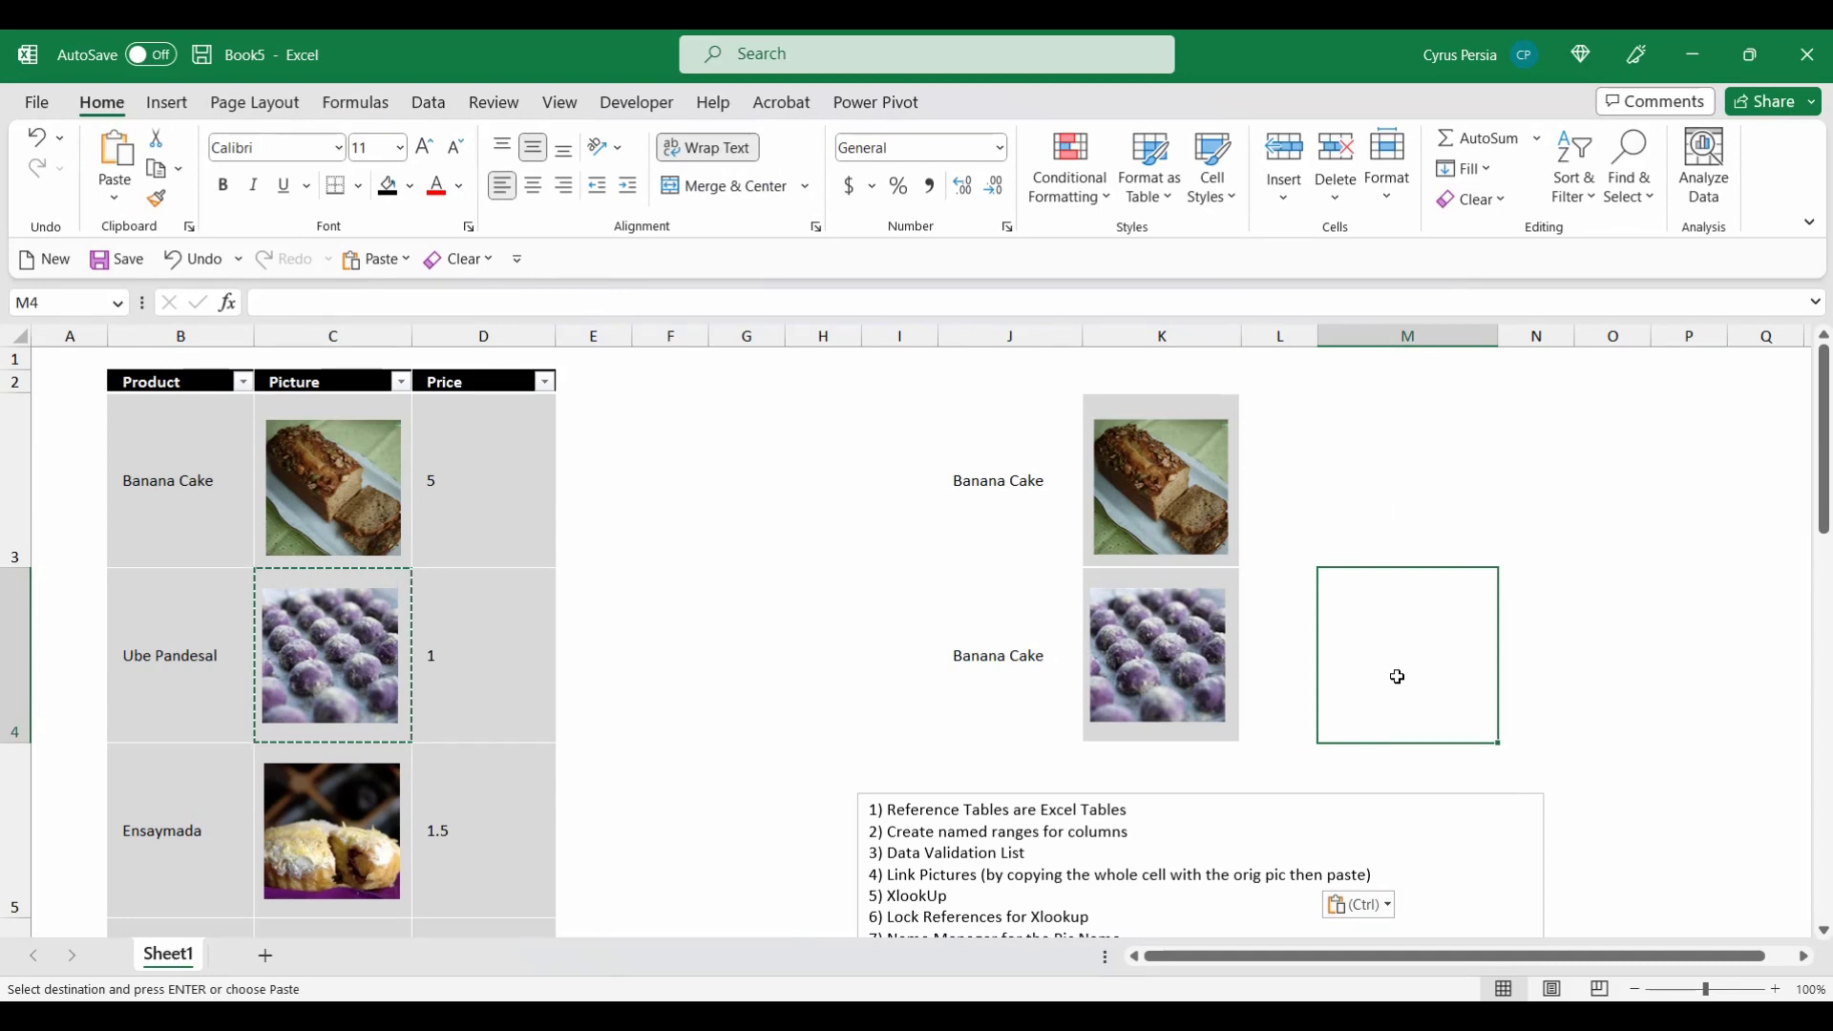
Enter =XLOOKUP($J$4,Product,Picture) in M4, which shows 0 for Banana Cake
{"action": "type", "text": "=xl"}
{"action": "key", "text": "Tab"}
{"action": "key", "text": "Left"}
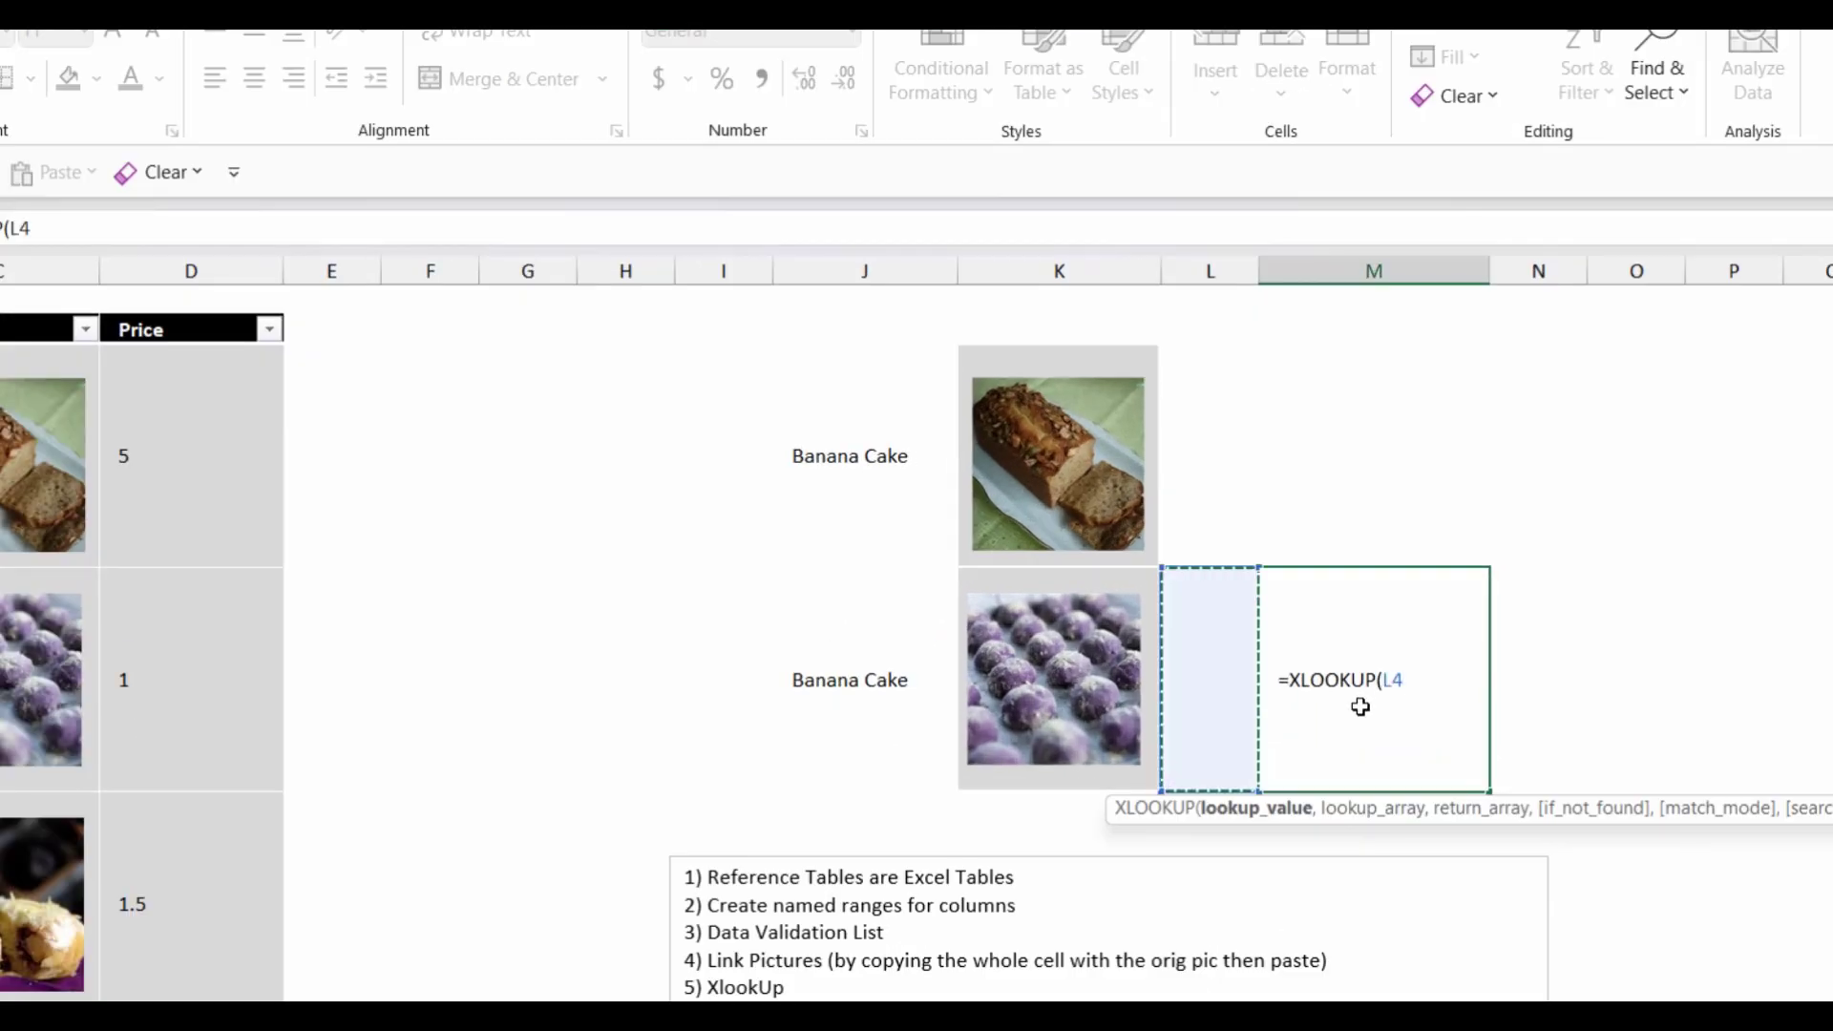
{"action": "key", "text": "Left"}
{"action": "key", "text": "Left"}
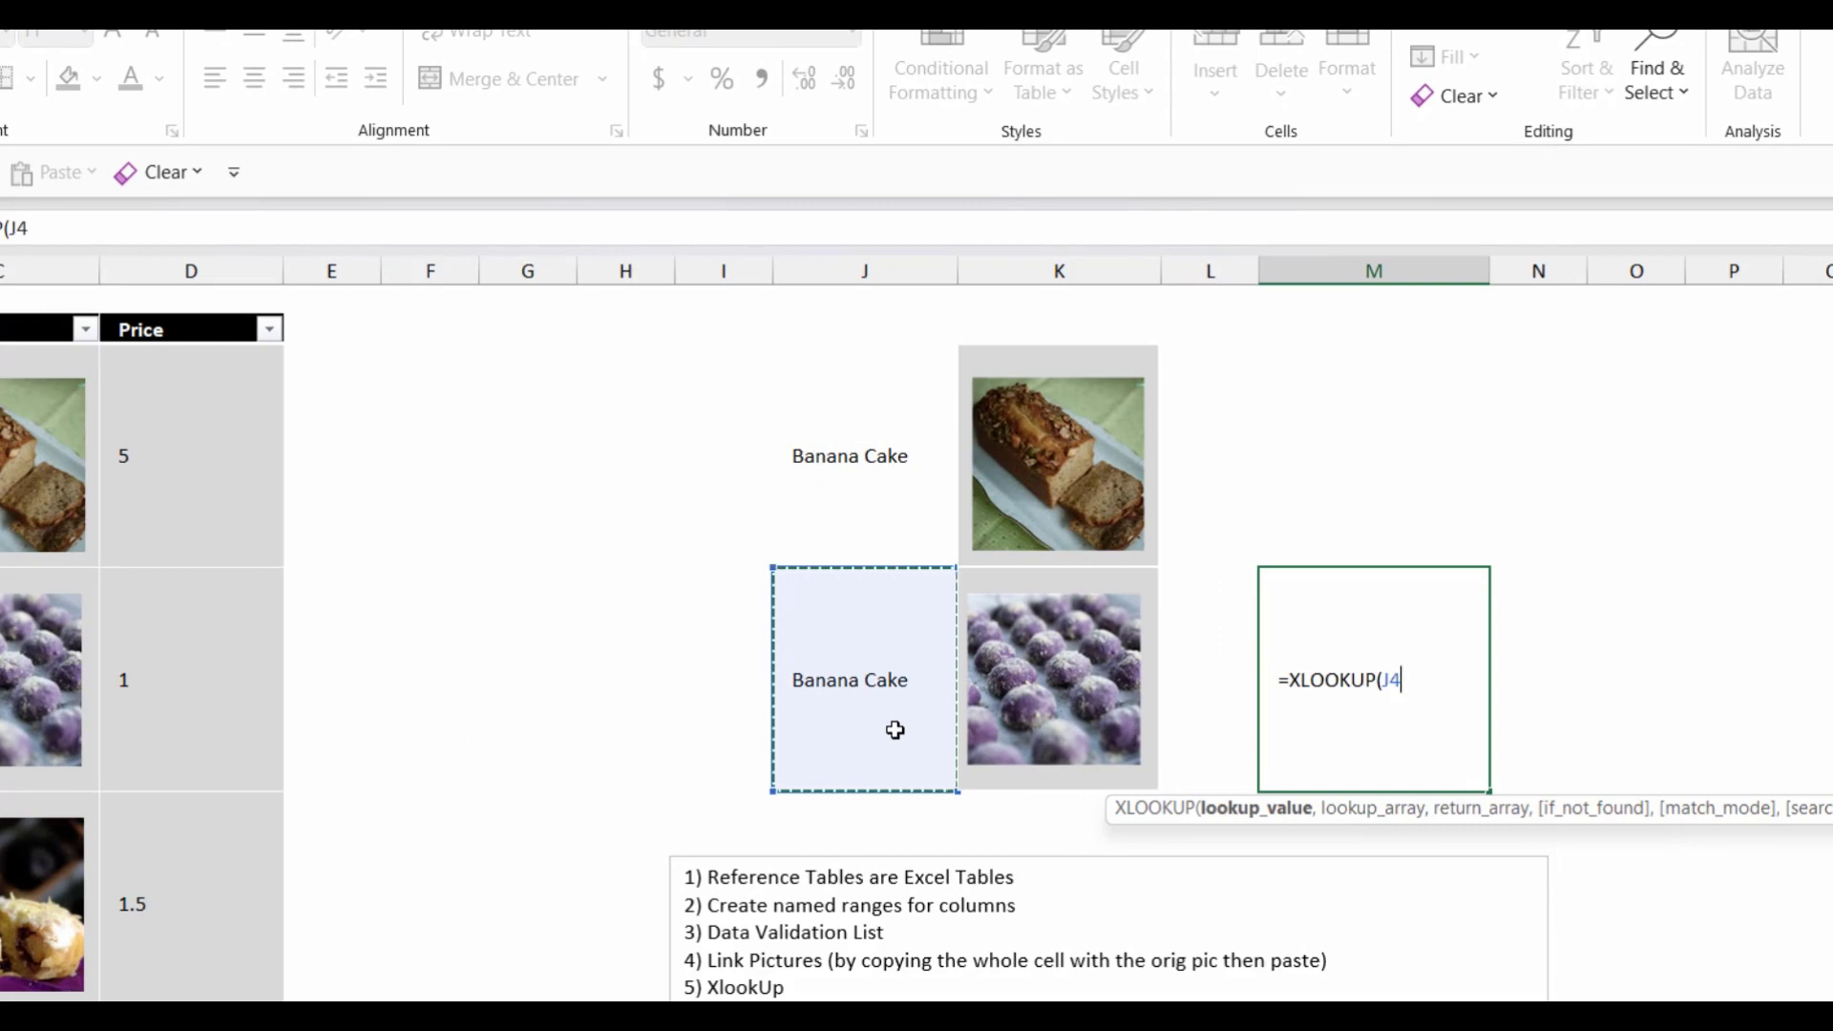
{"action": "key", "text": "F4"}
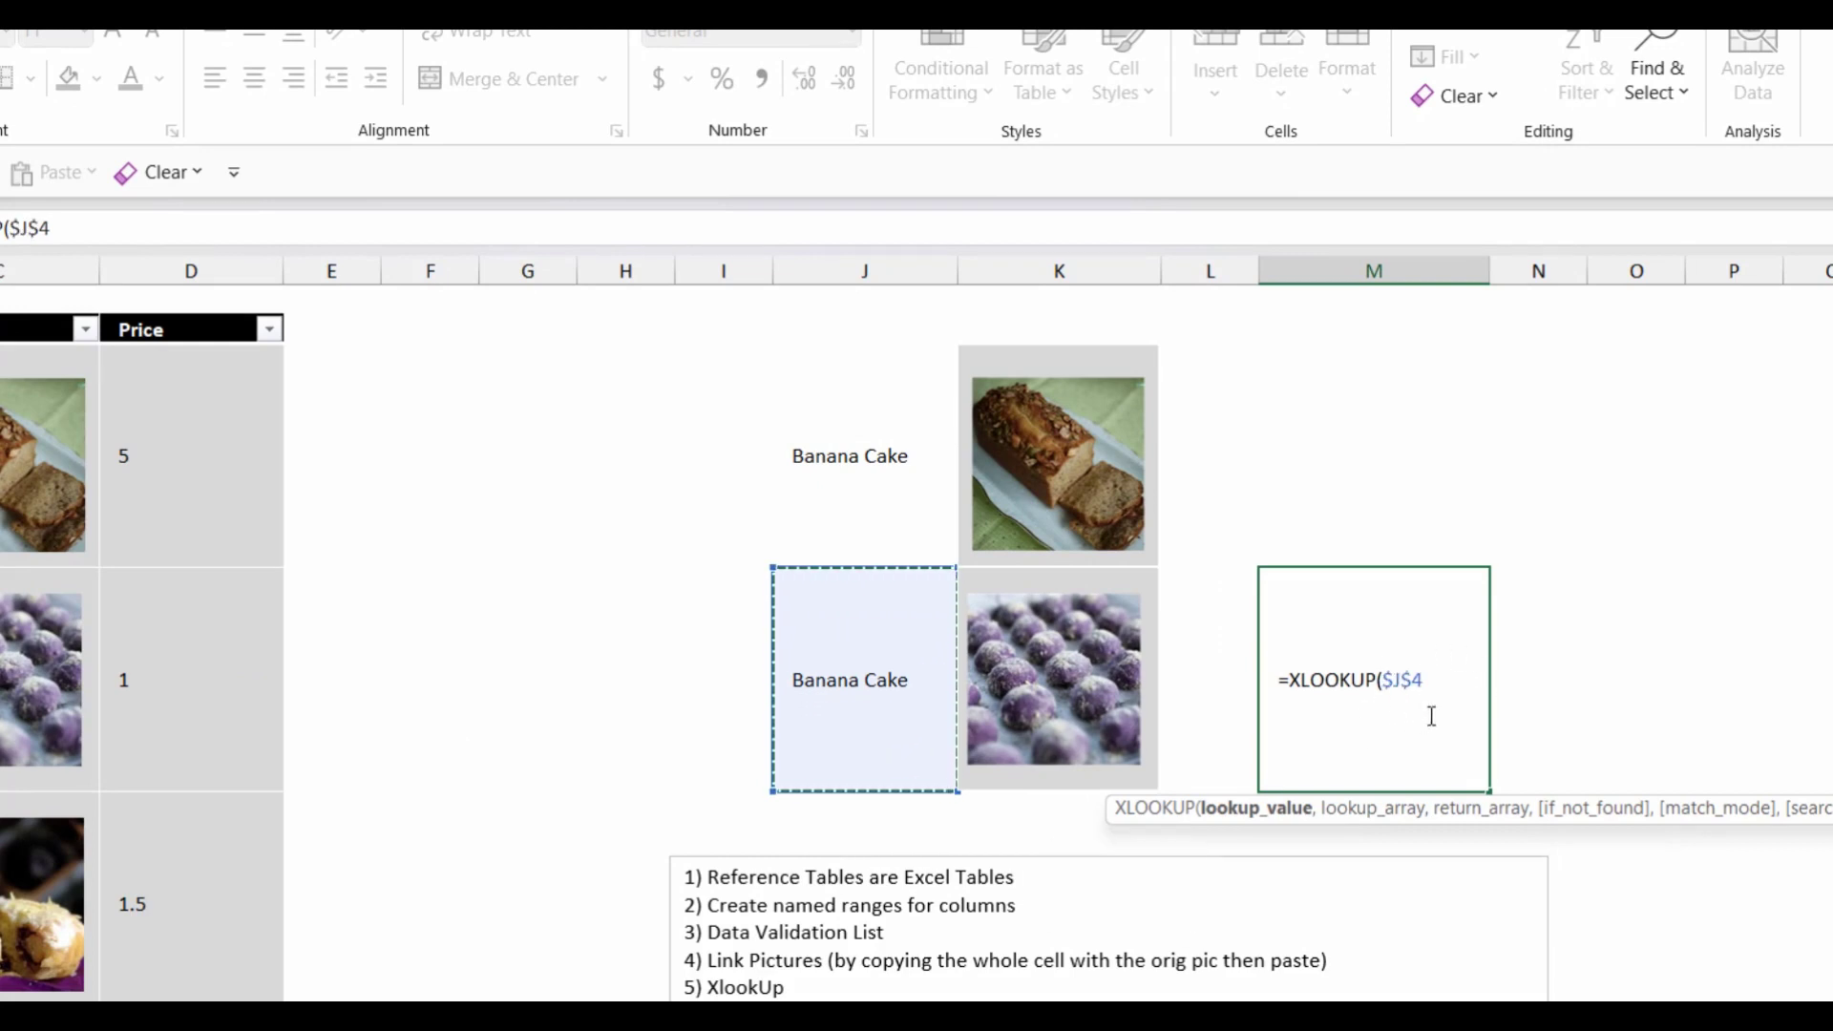
{"action": "type", "text": ","}
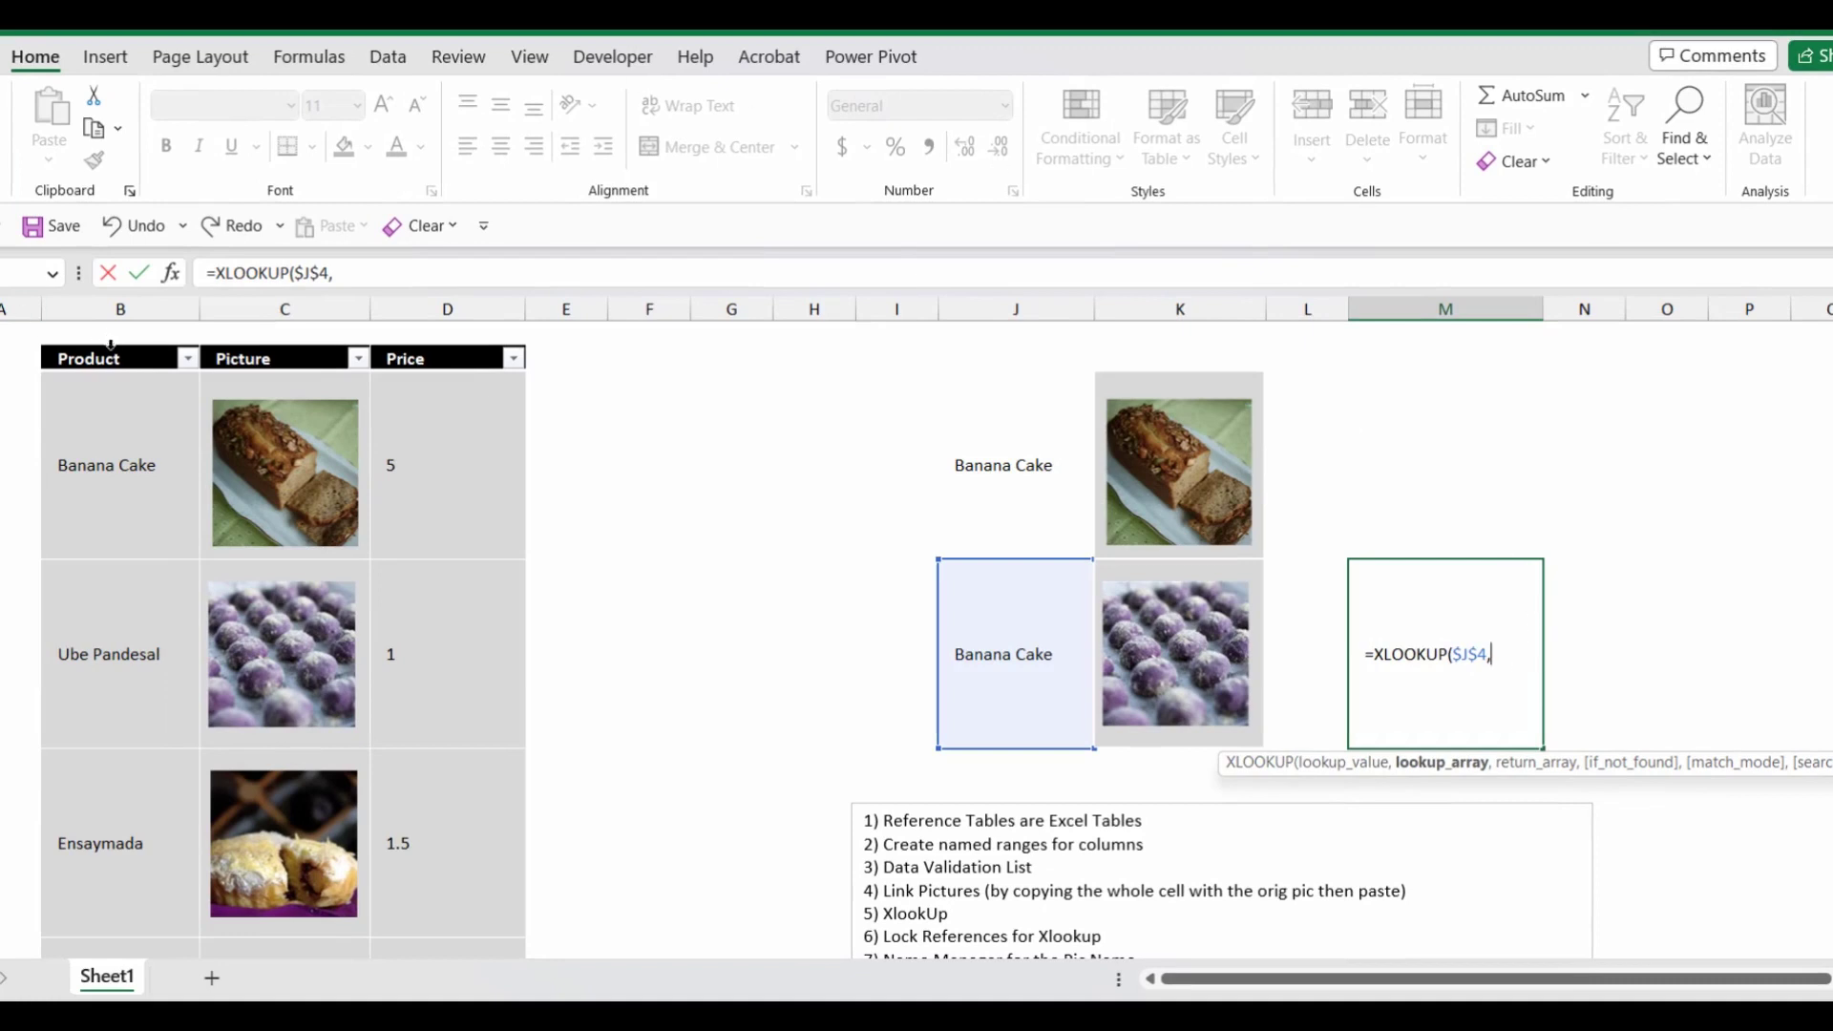
{"action": "type", "text": "Product,"}
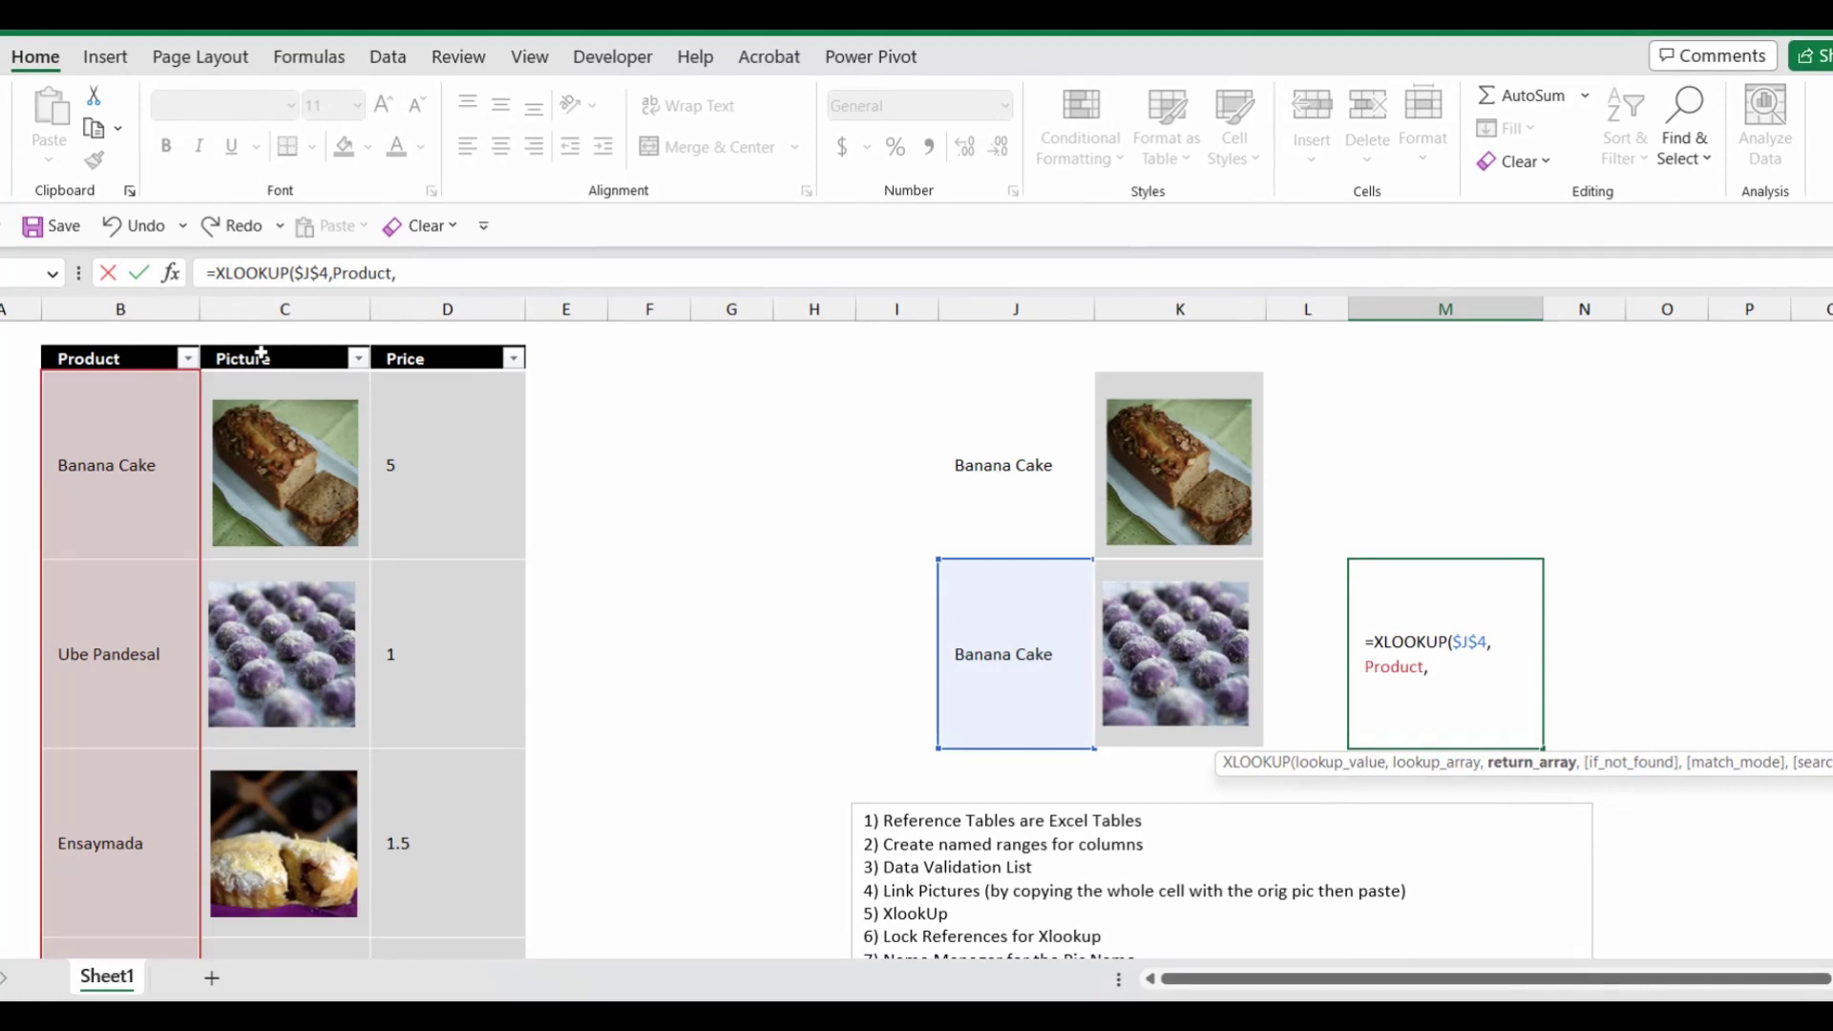
{"action": "type", "text": "Picture)"}
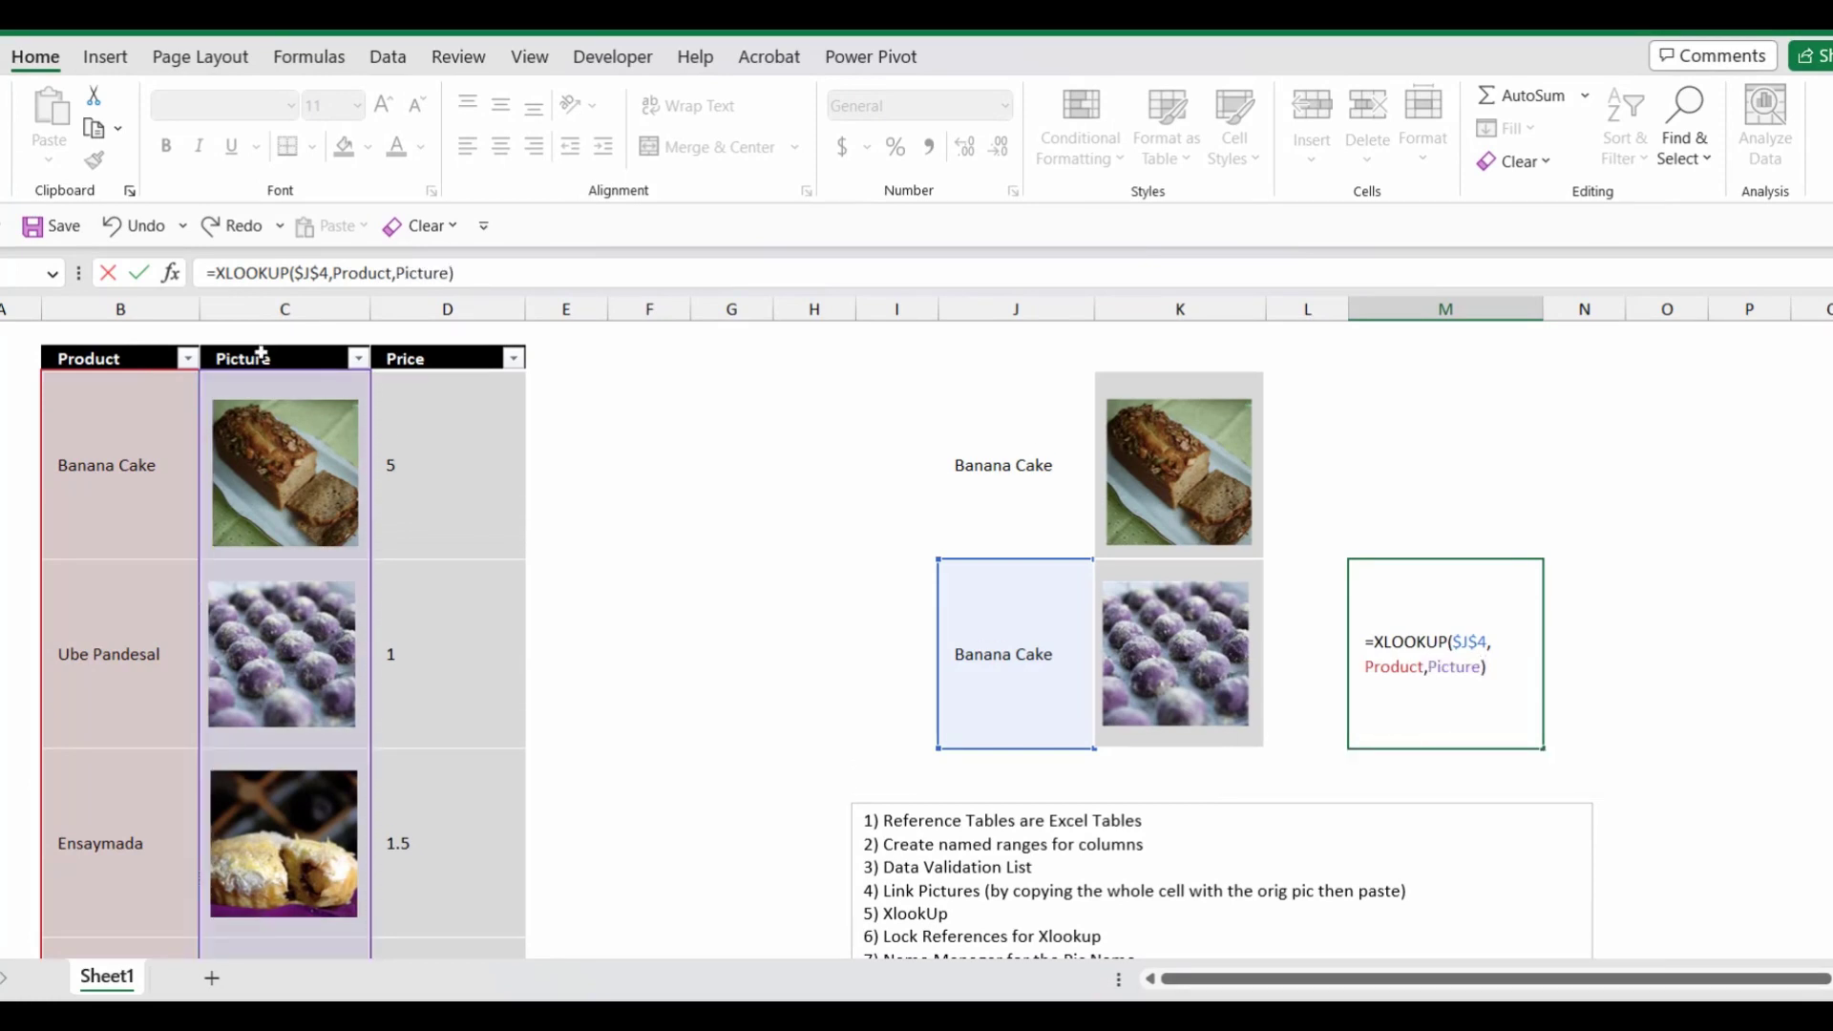
{"action": "key", "text": "Return"}
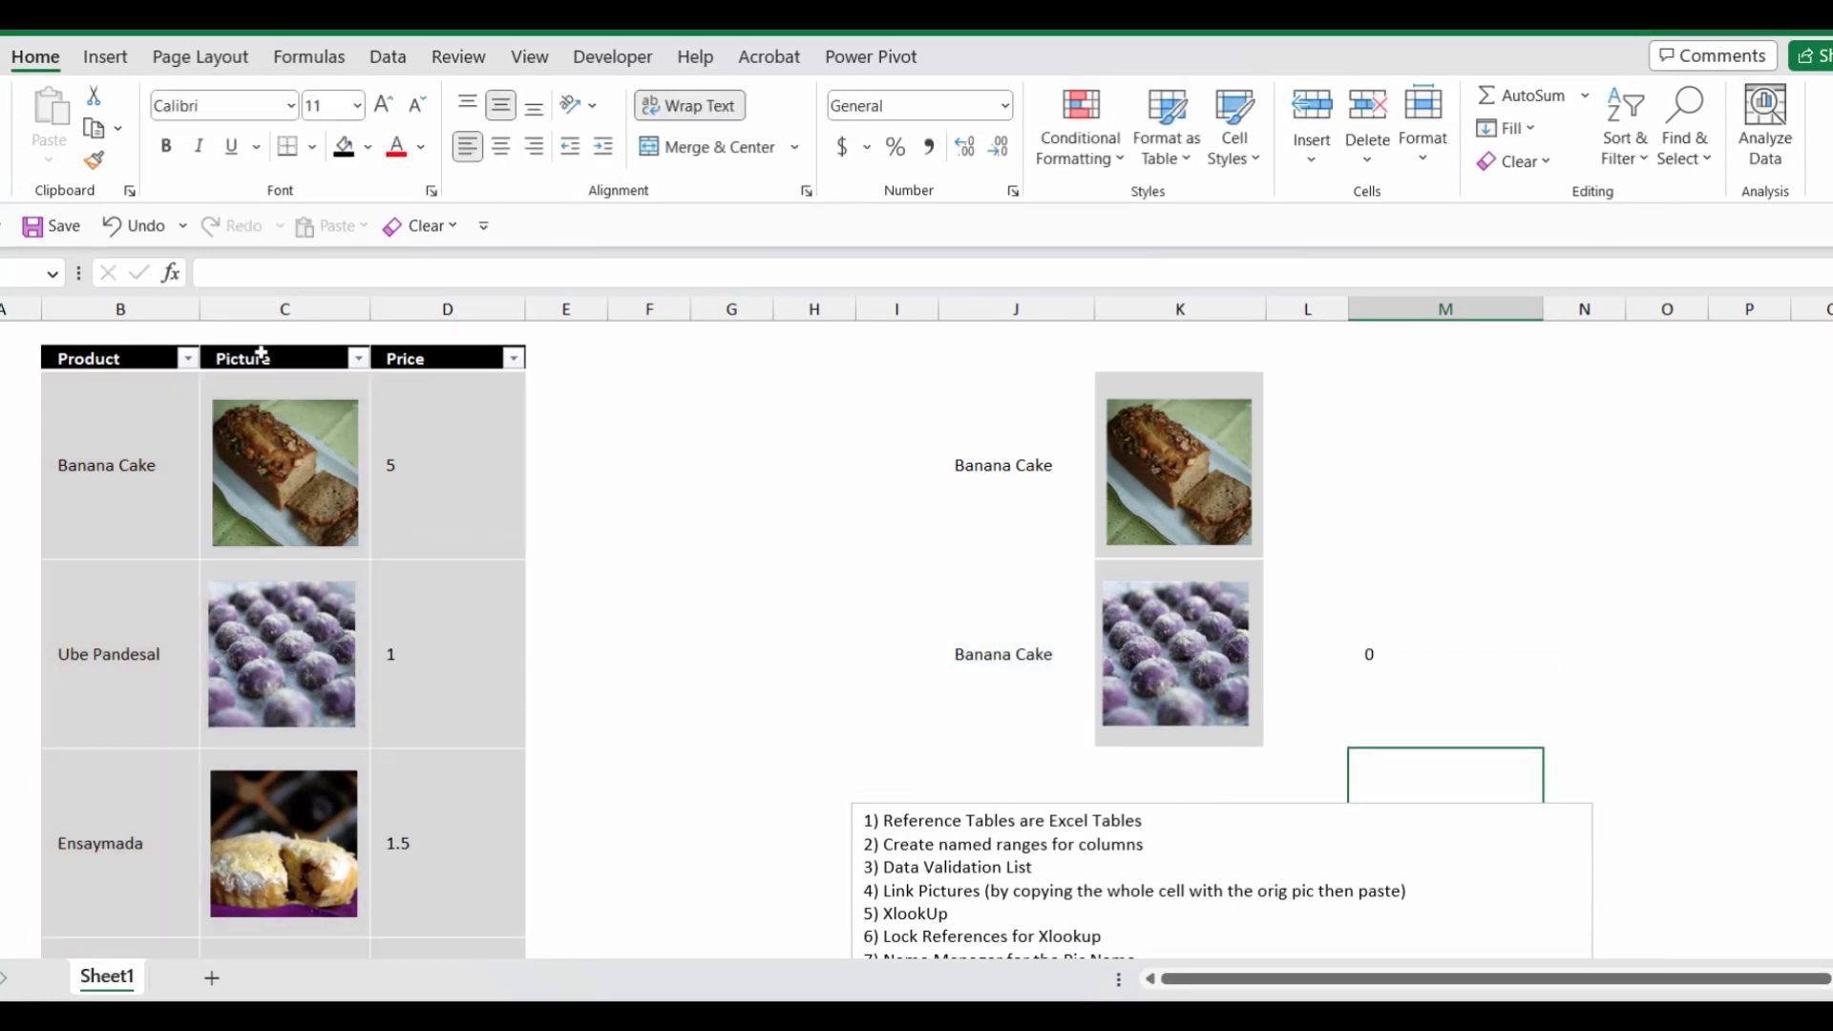
{"action": "left_click", "coordinate": [1405, 657]}
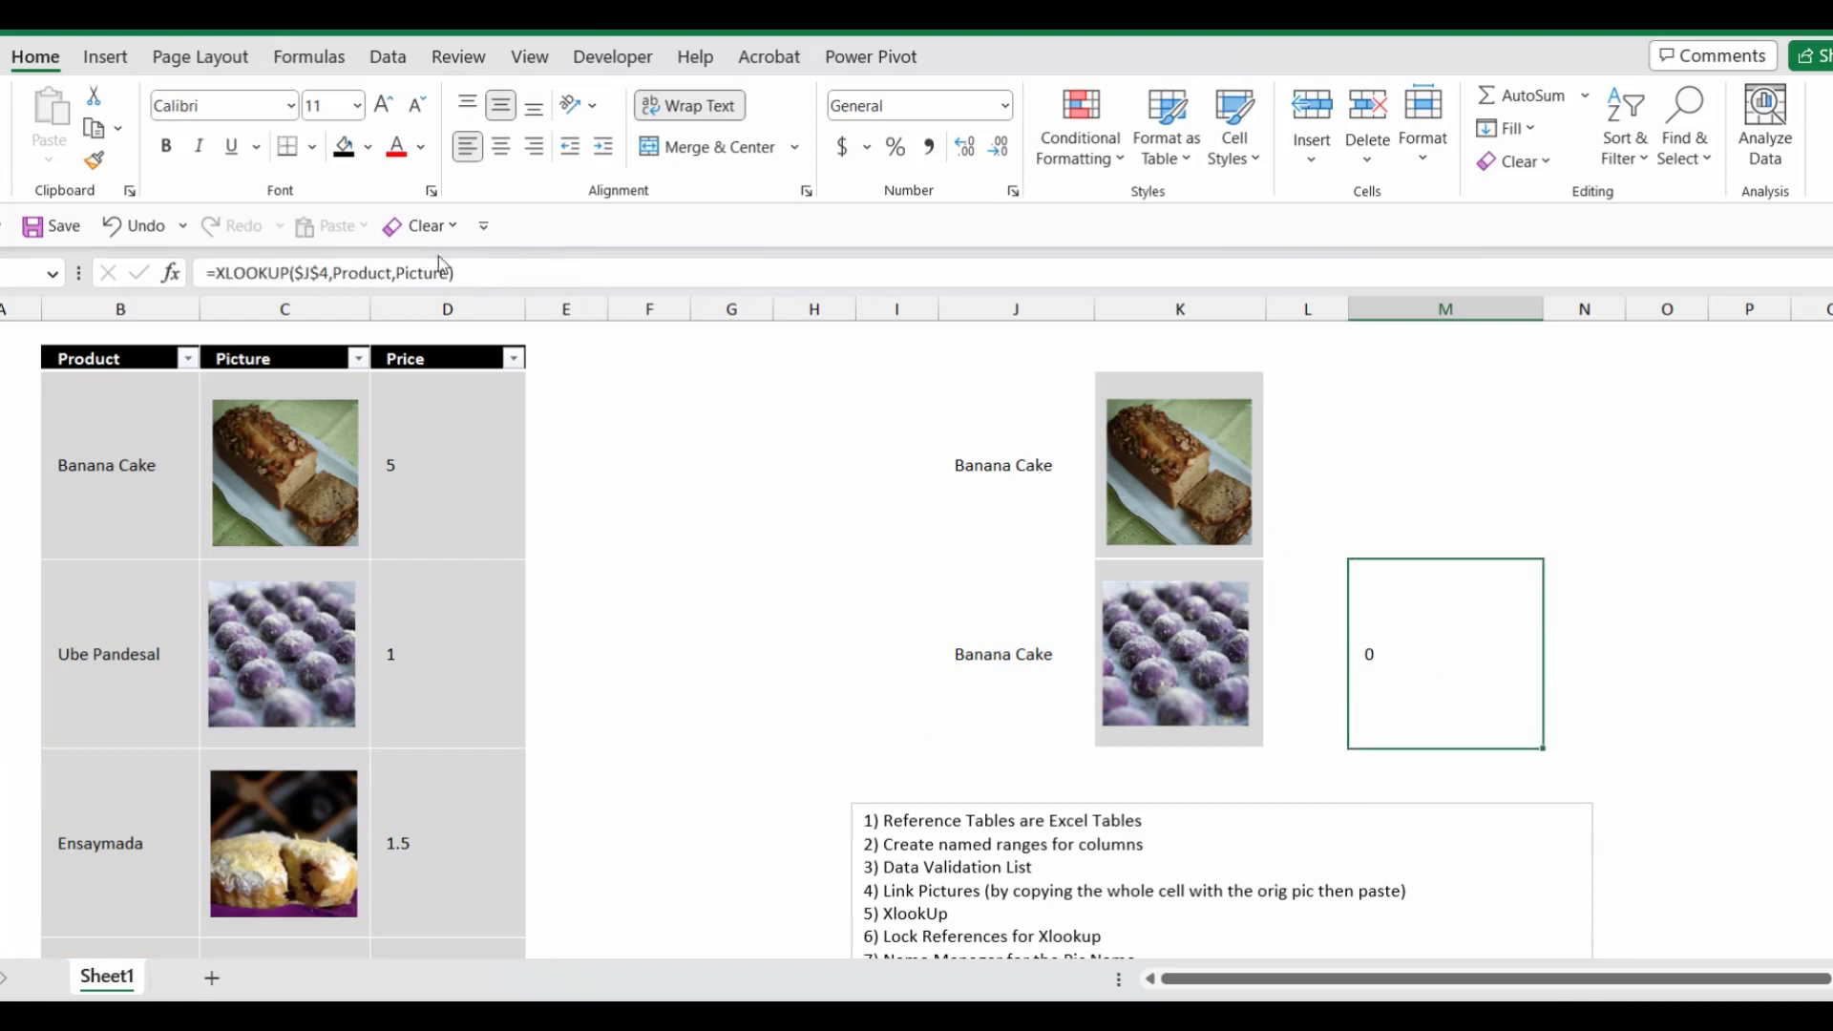
Copy M4's =XLOOKUP($J$4,Product,Picture) formula text from the formula bar
{"action": "left_click", "coordinate": [479, 272]}
{"action": "left_click_drag", "start_coordinate": [479, 272], "coordinate": [97, 279]}
{"action": "key", "text": "ctrl+c"}
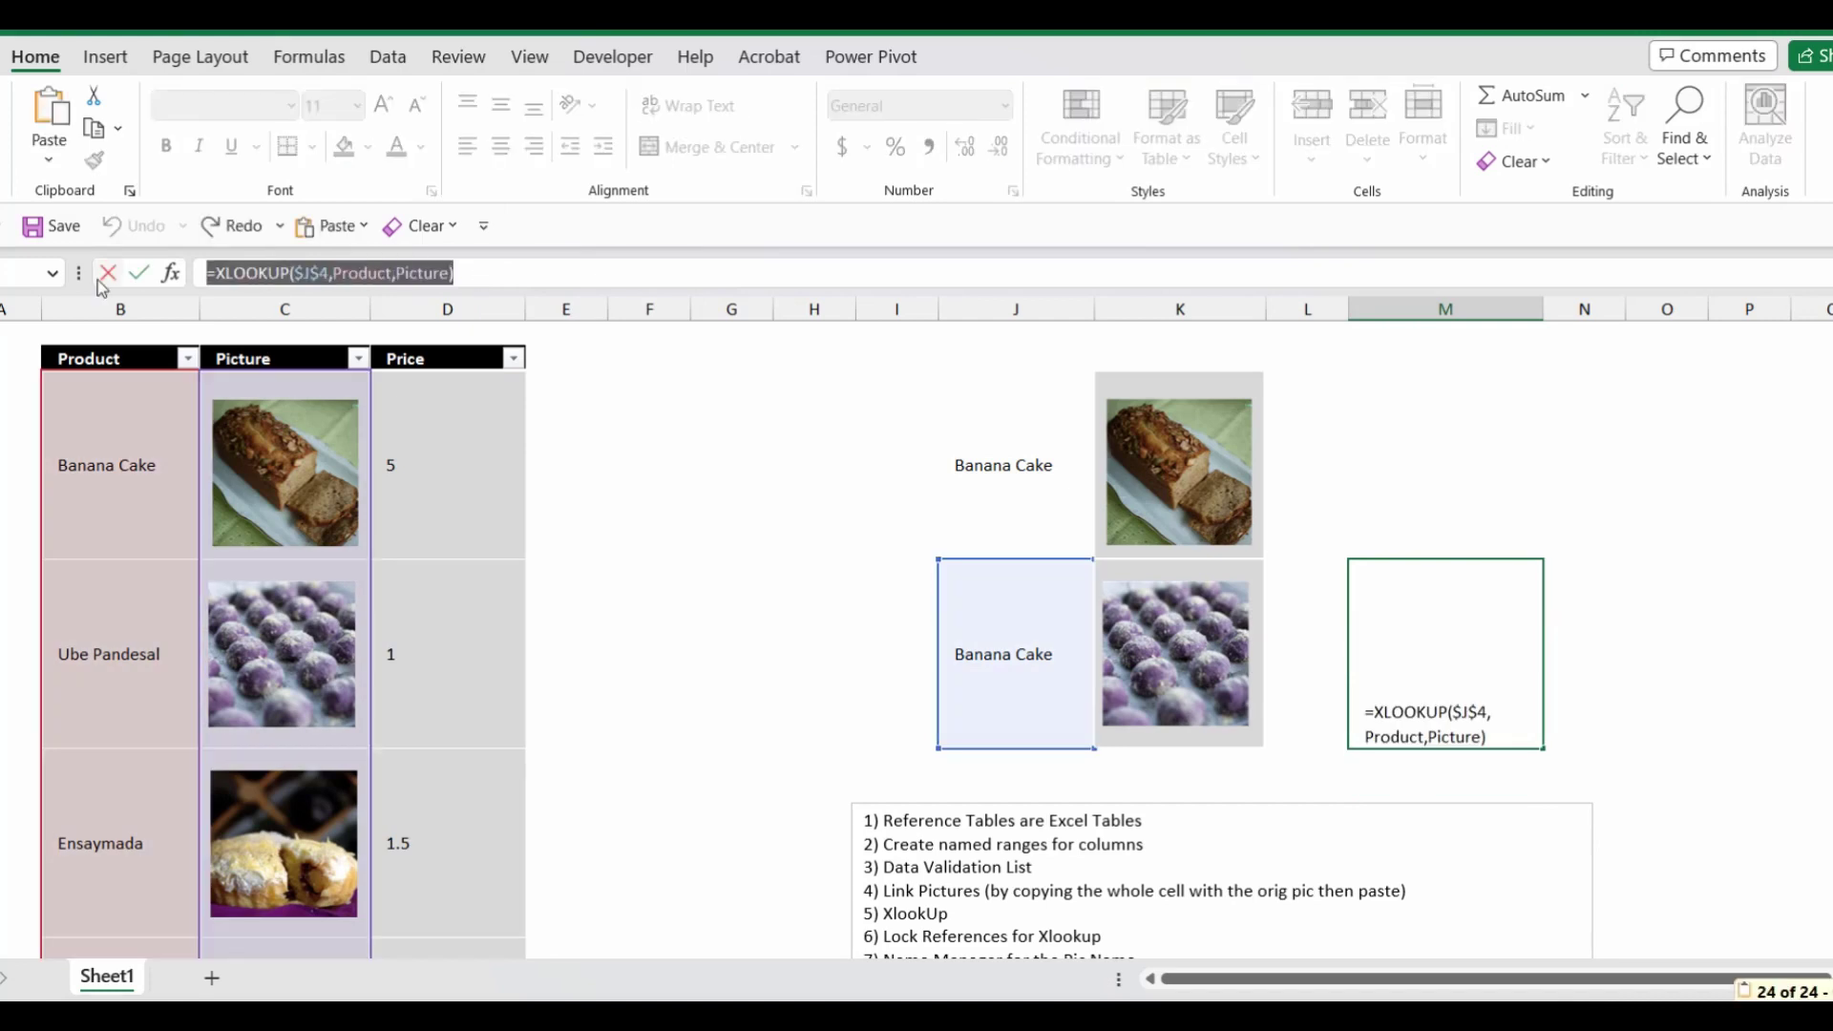
{"action": "key", "text": "Escape"}
{"action": "left_click", "coordinate": [731, 654]}
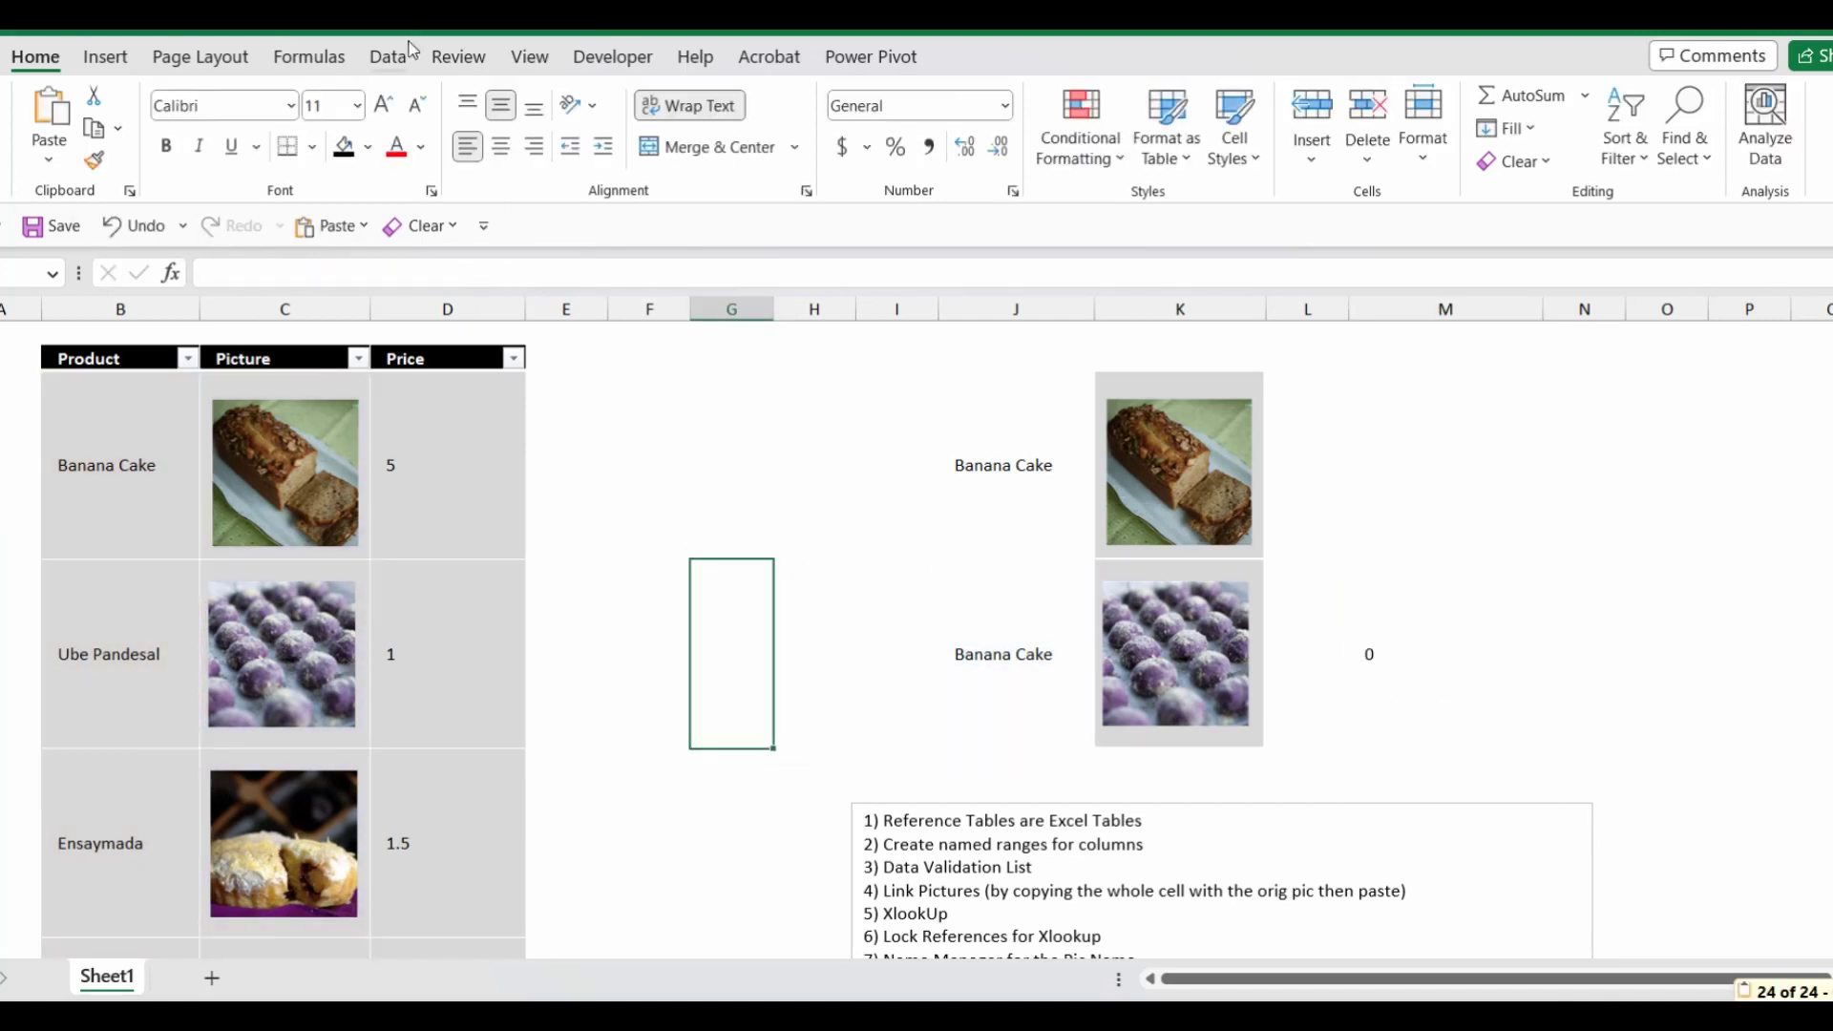
Define the name Item2 in Name Manager, referring to the copied XLOOKUP formula
{"action": "left_click", "coordinate": [298, 63]}
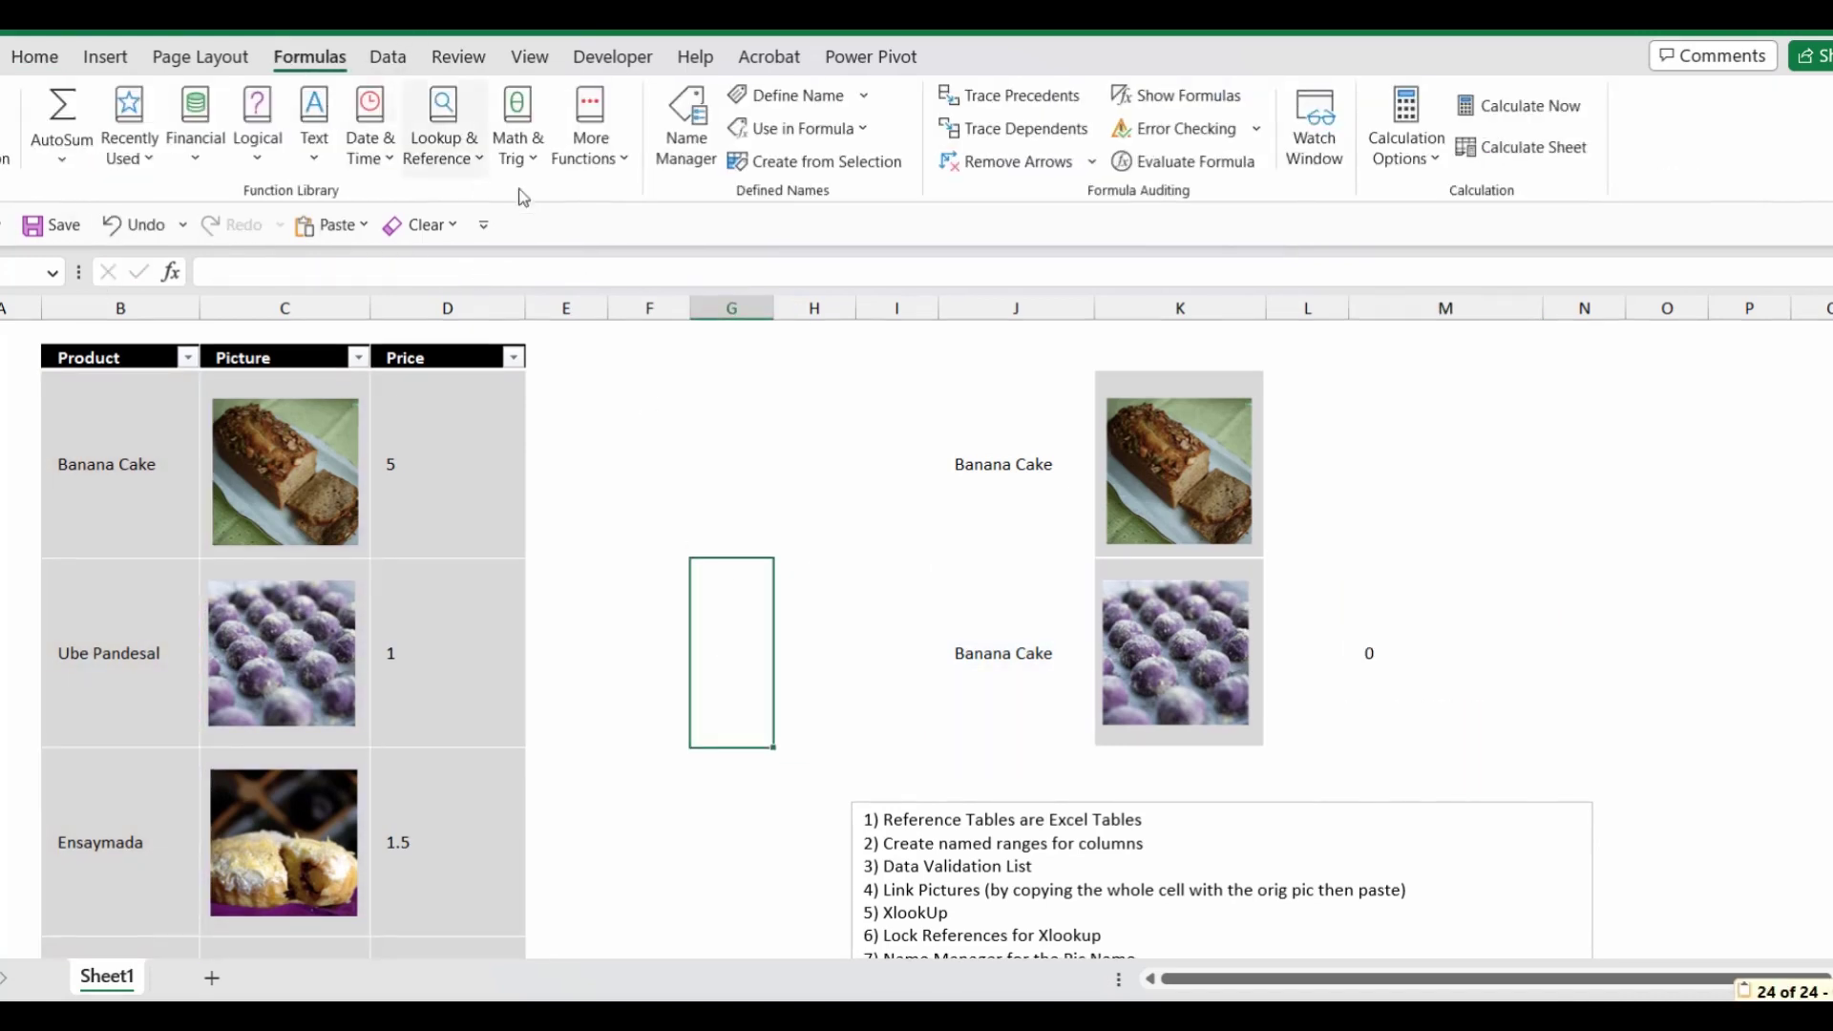
{"action": "left_click", "coordinate": [686, 124]}
{"action": "left_click", "coordinate": [706, 422]}
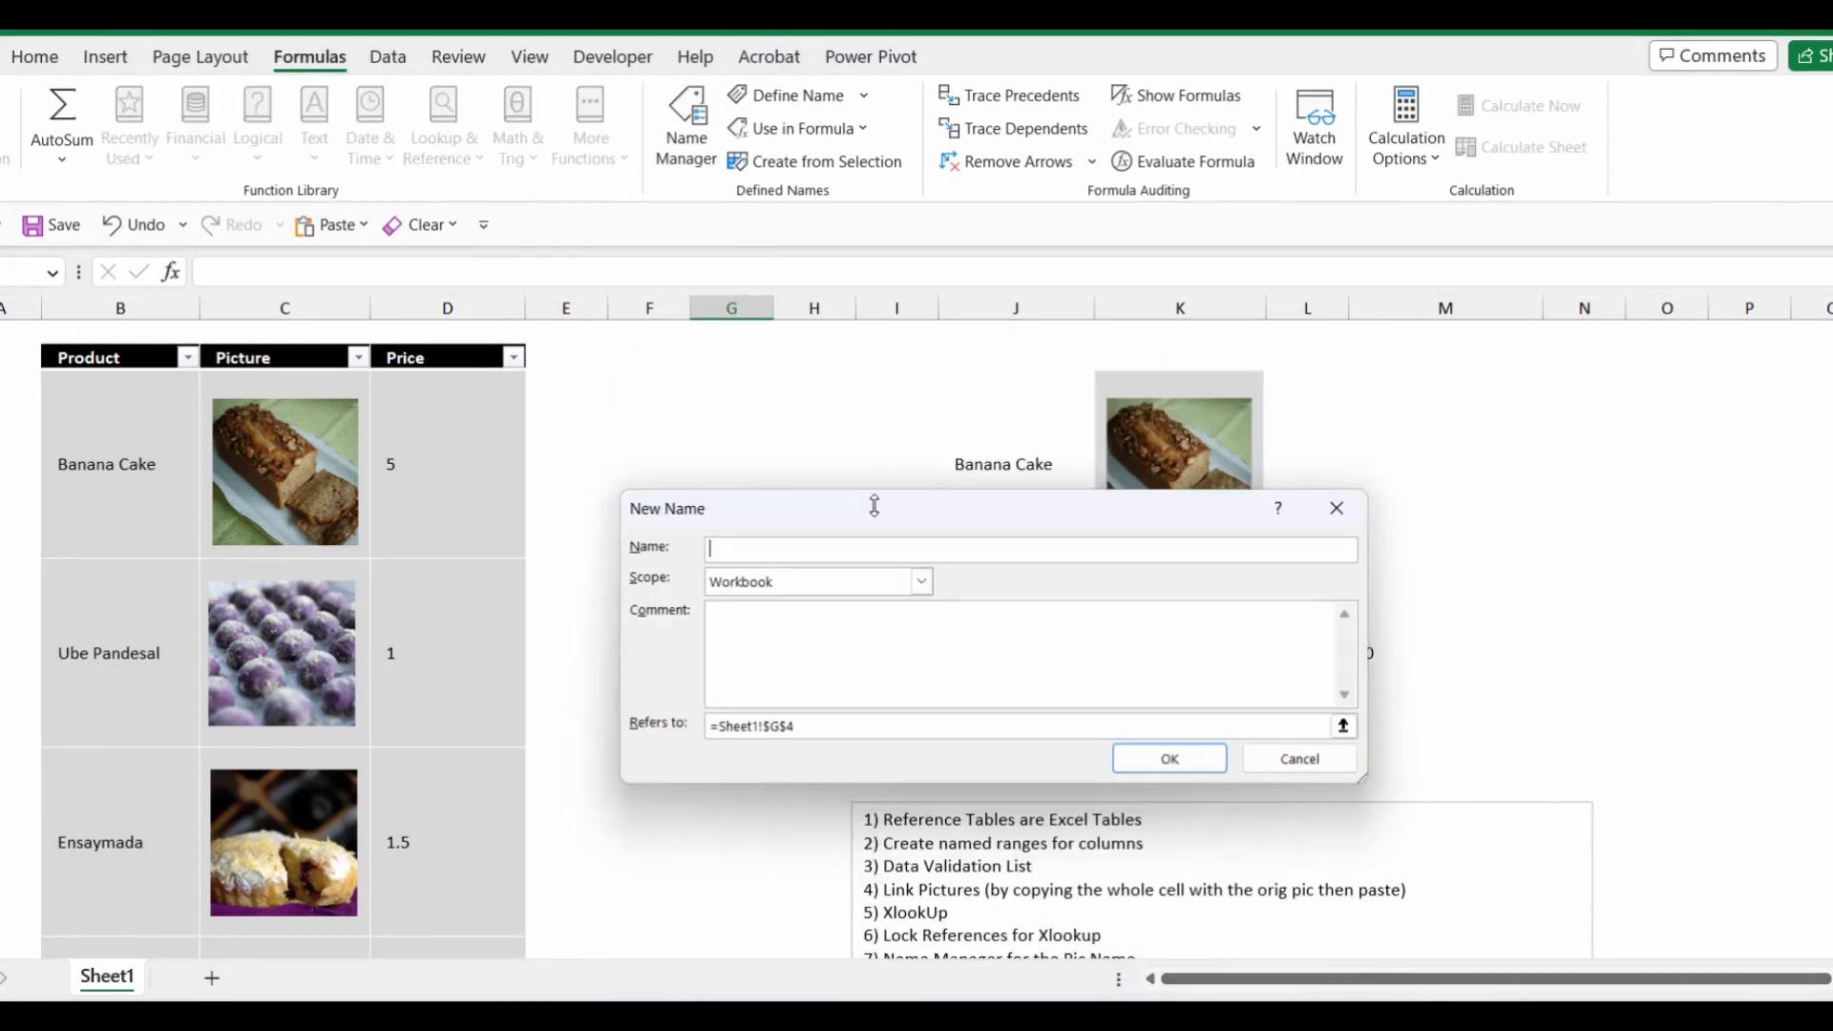
{"action": "type", "text": "Item"}
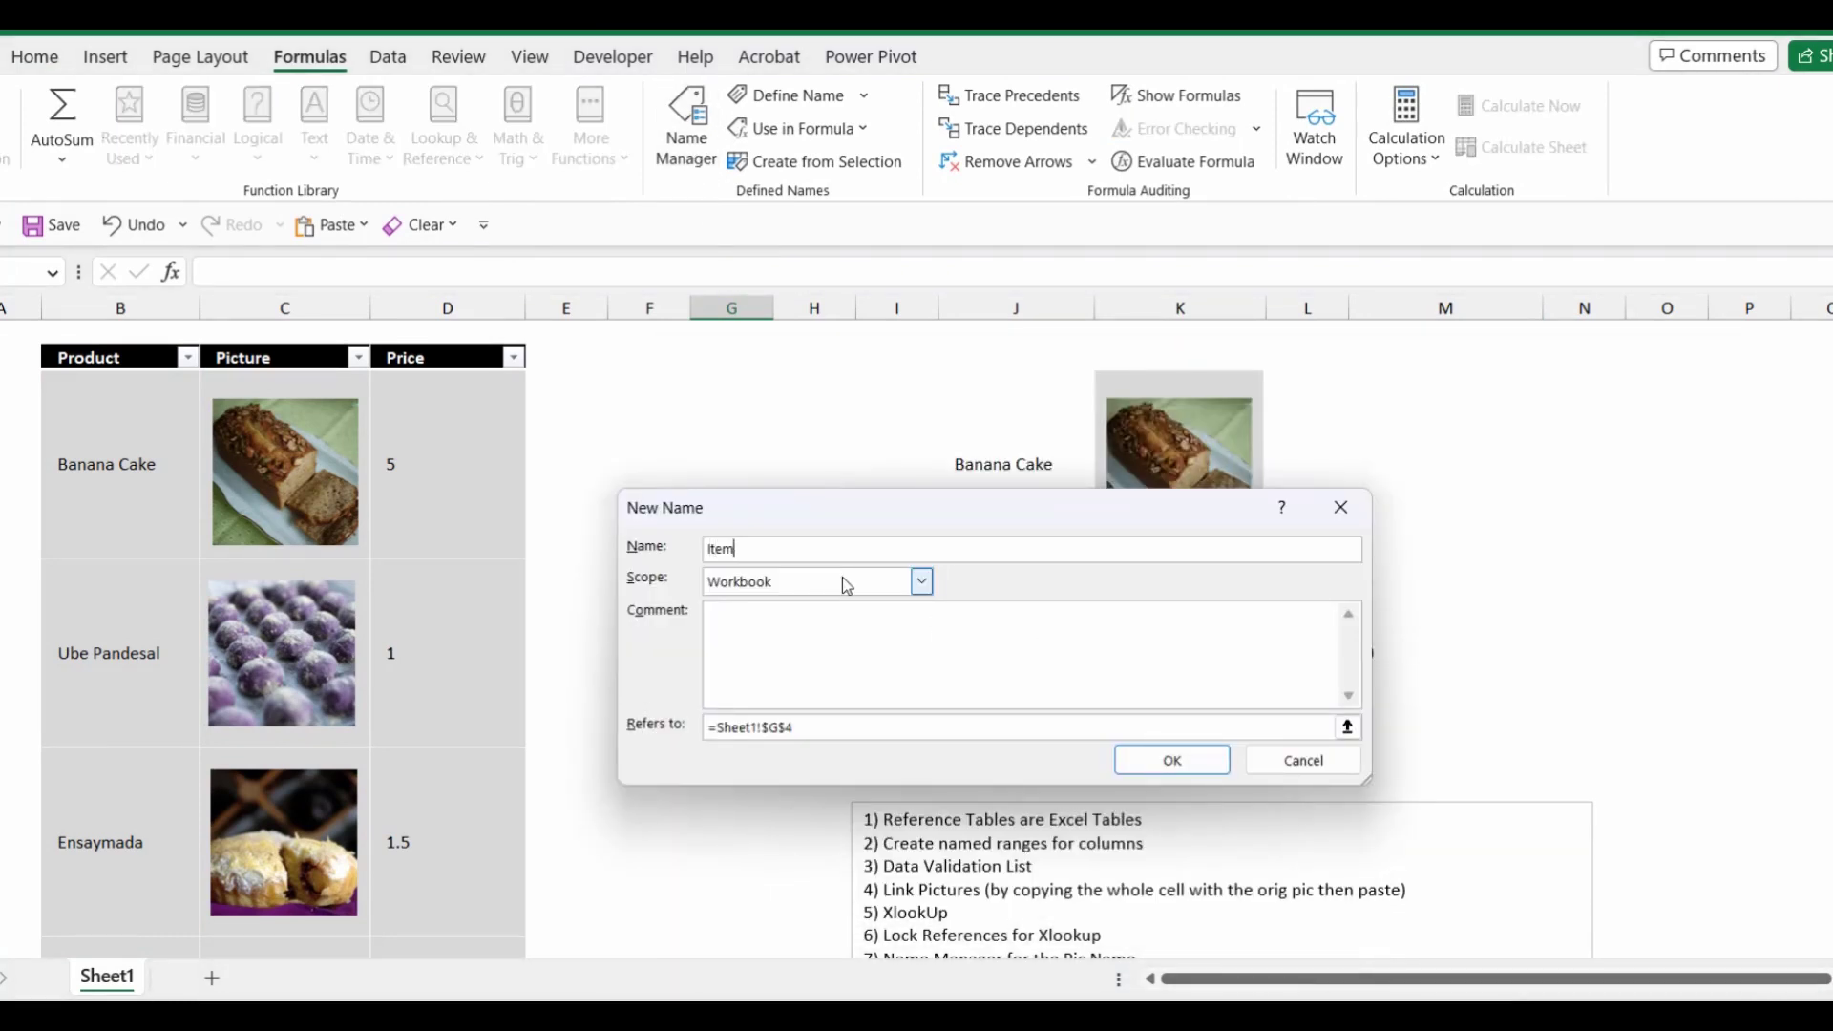
{"action": "type", "text": "2"}
{"action": "left_click_drag", "start_coordinate": [819, 727], "coordinate": [666, 728]}
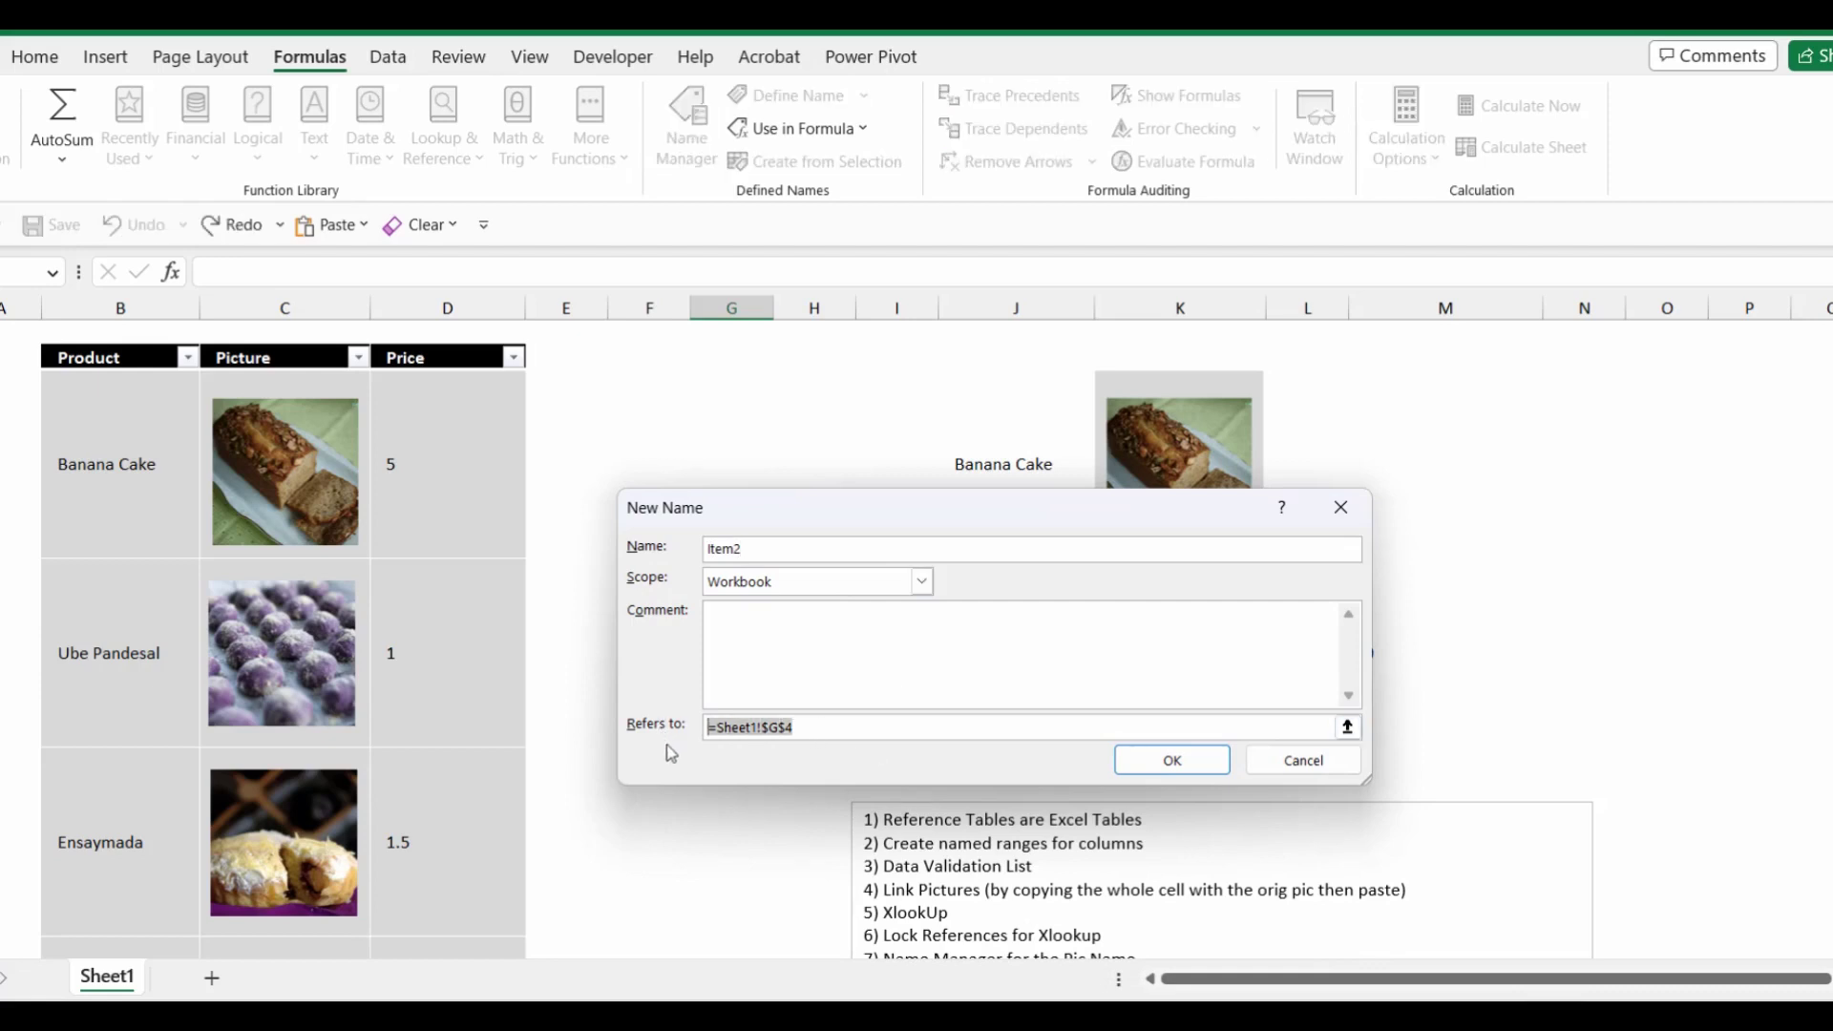
{"action": "type", "text": "=XLOOKUP($J$4,Product,Picture)"}
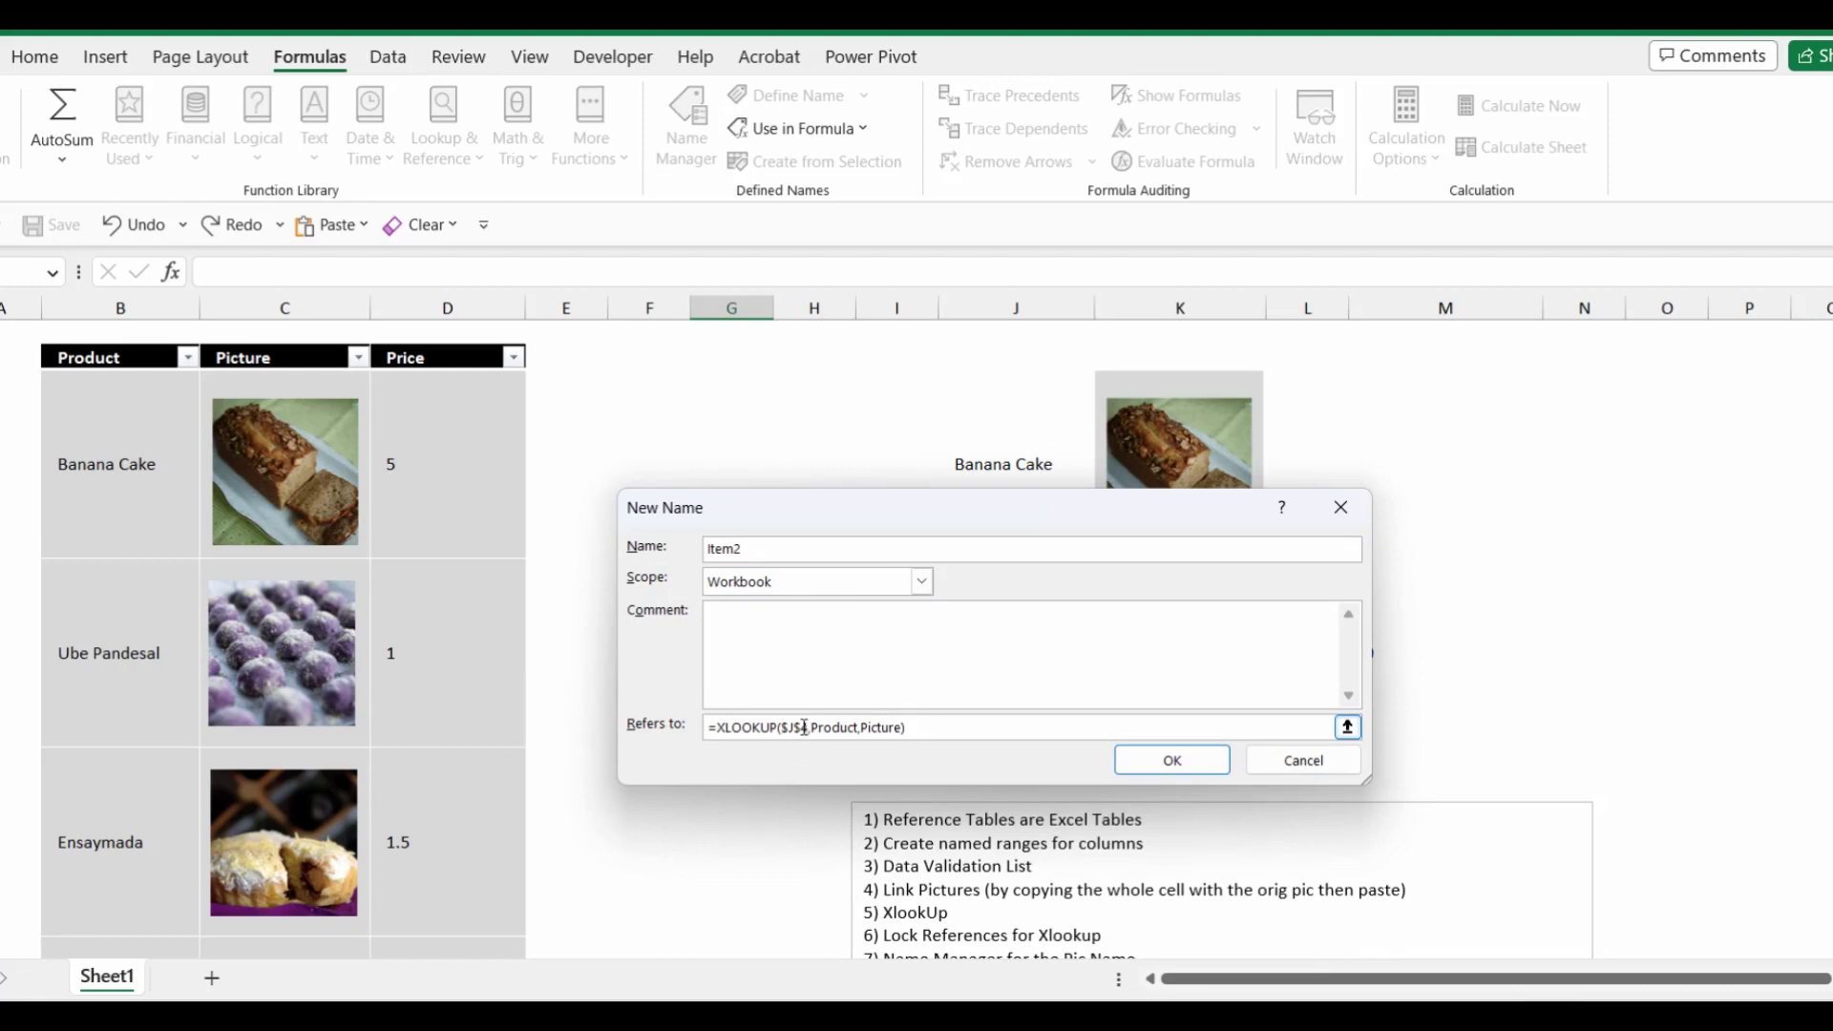
{"action": "left_click", "coordinate": [1171, 761]}
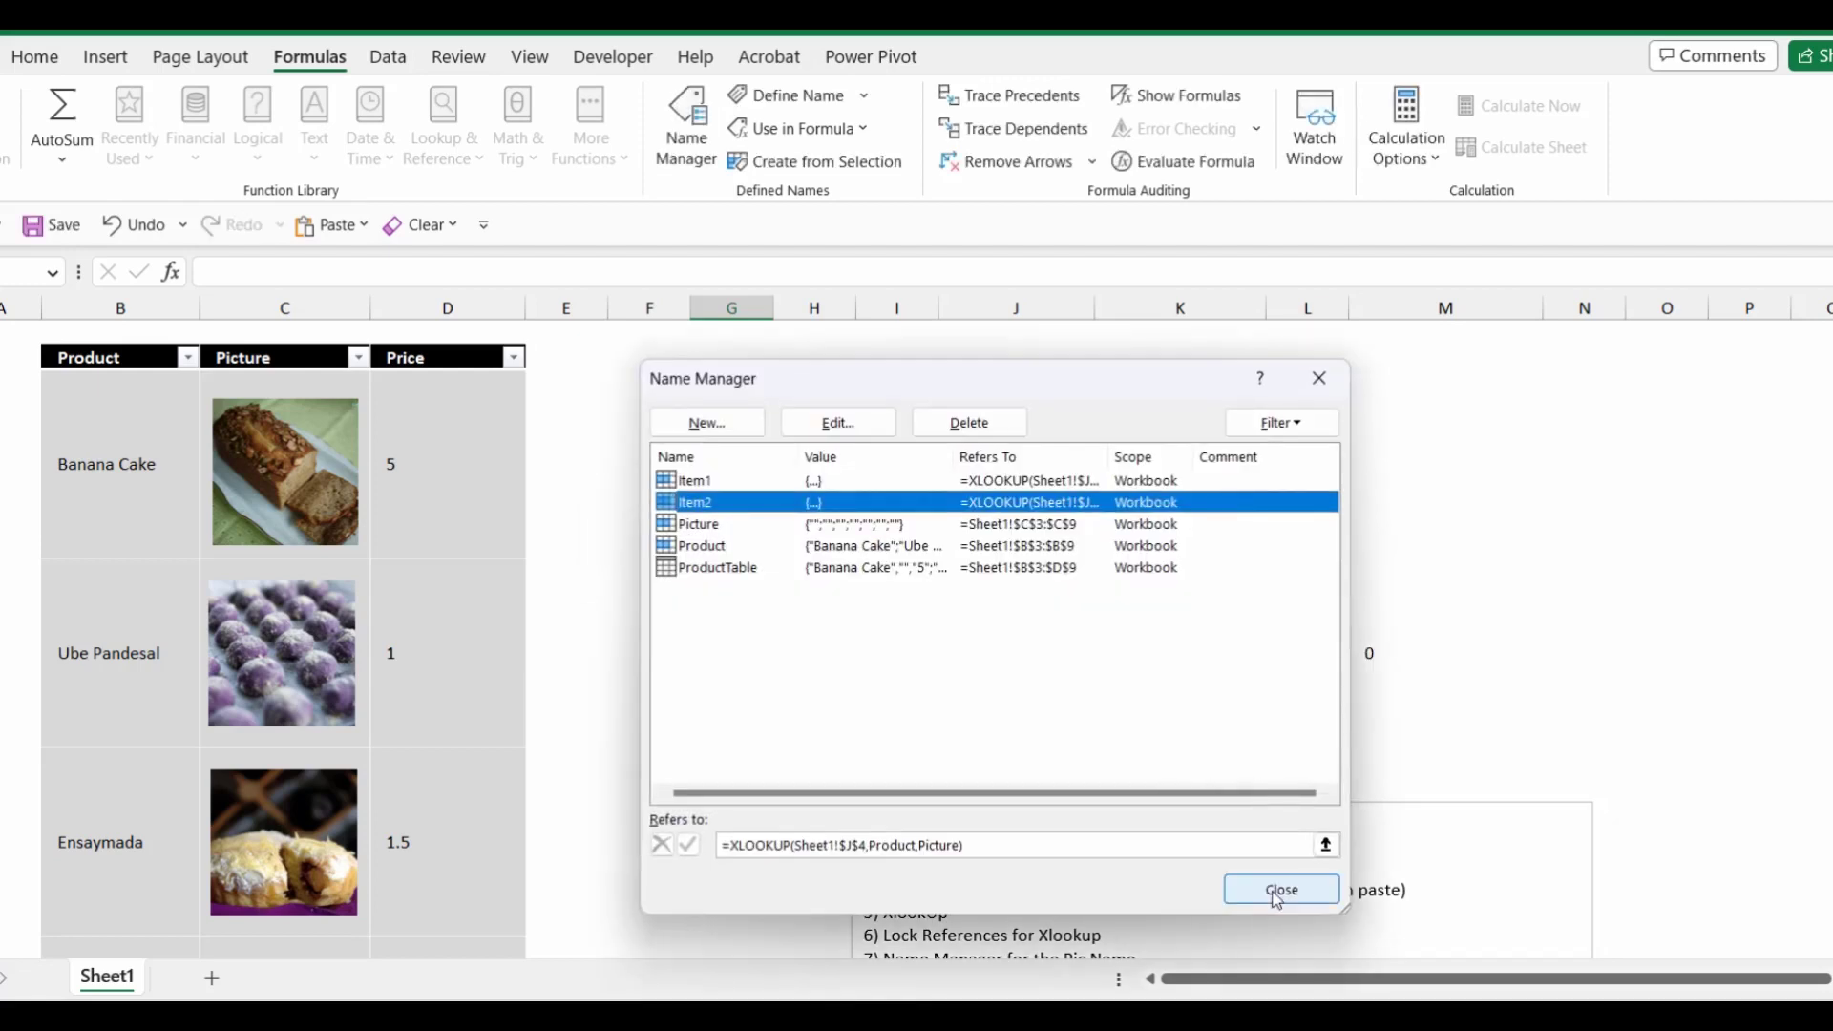
{"action": "left_click", "coordinate": [1277, 890]}
Change K4's linked picture formula from =$C$4 to =Item2
{"action": "left_click", "coordinate": [1568, 613]}
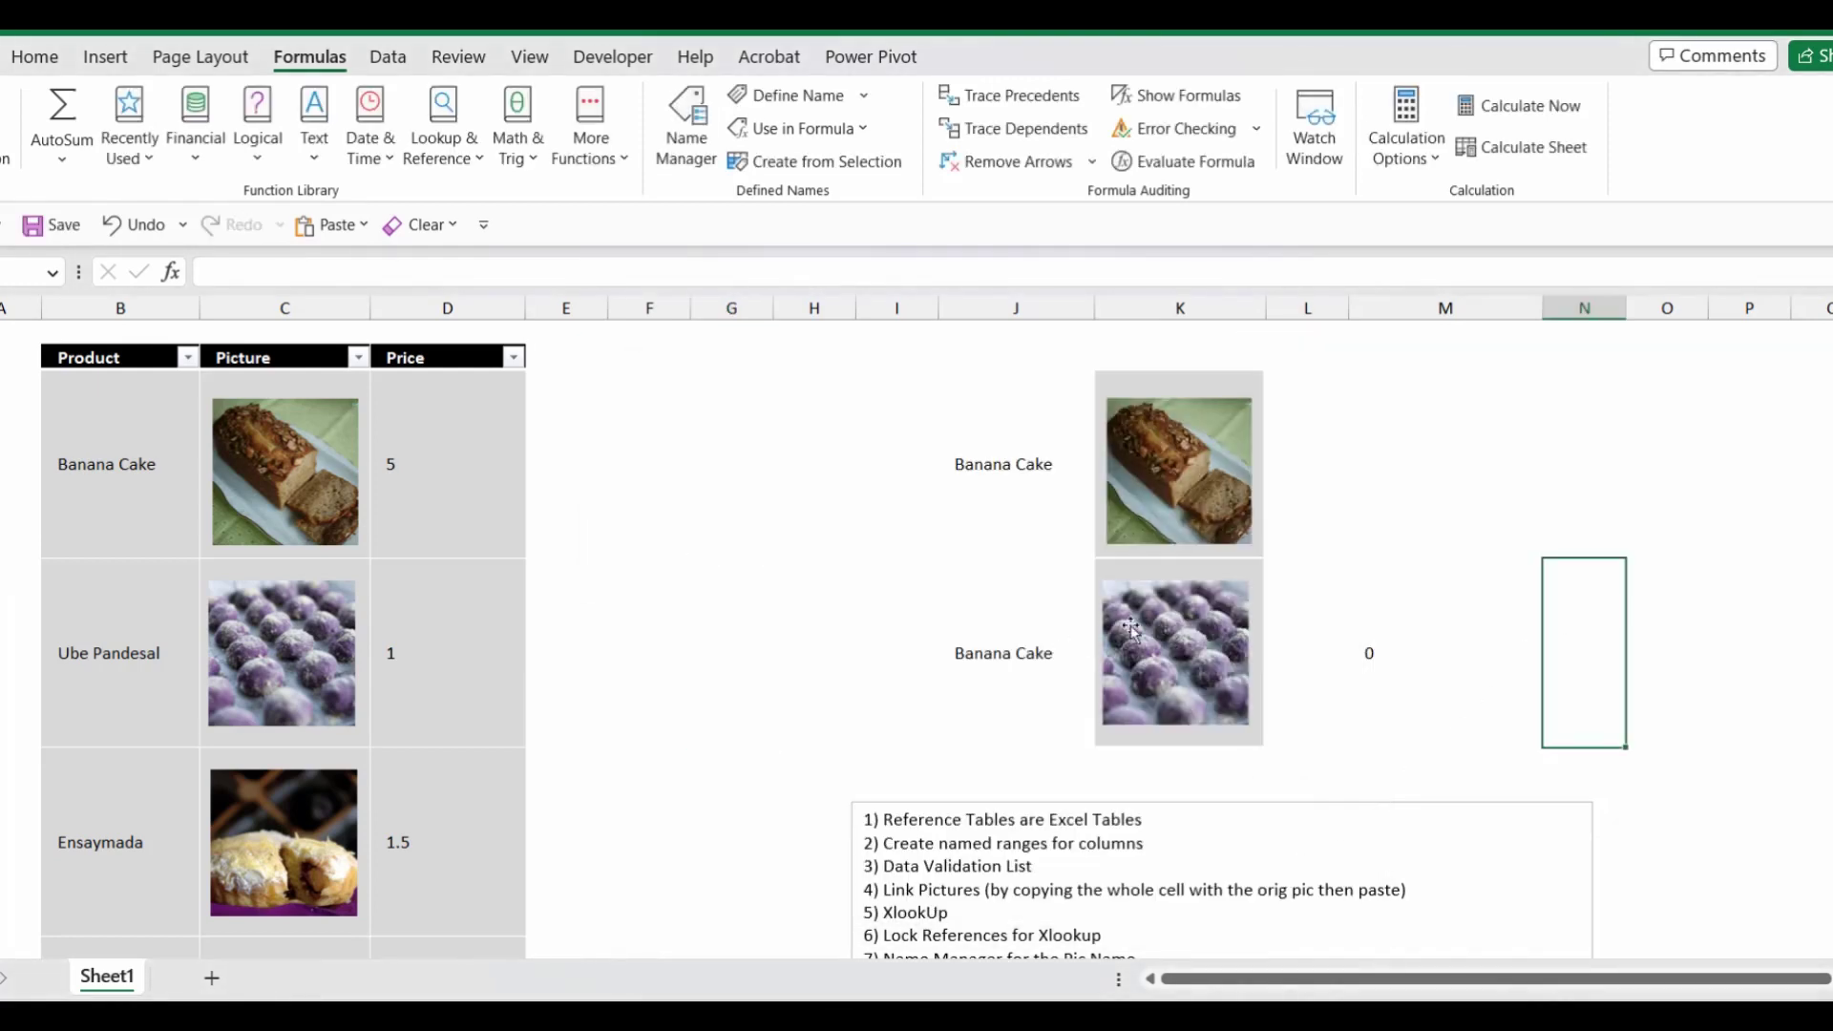
{"action": "left_click", "coordinate": [1171, 573]}
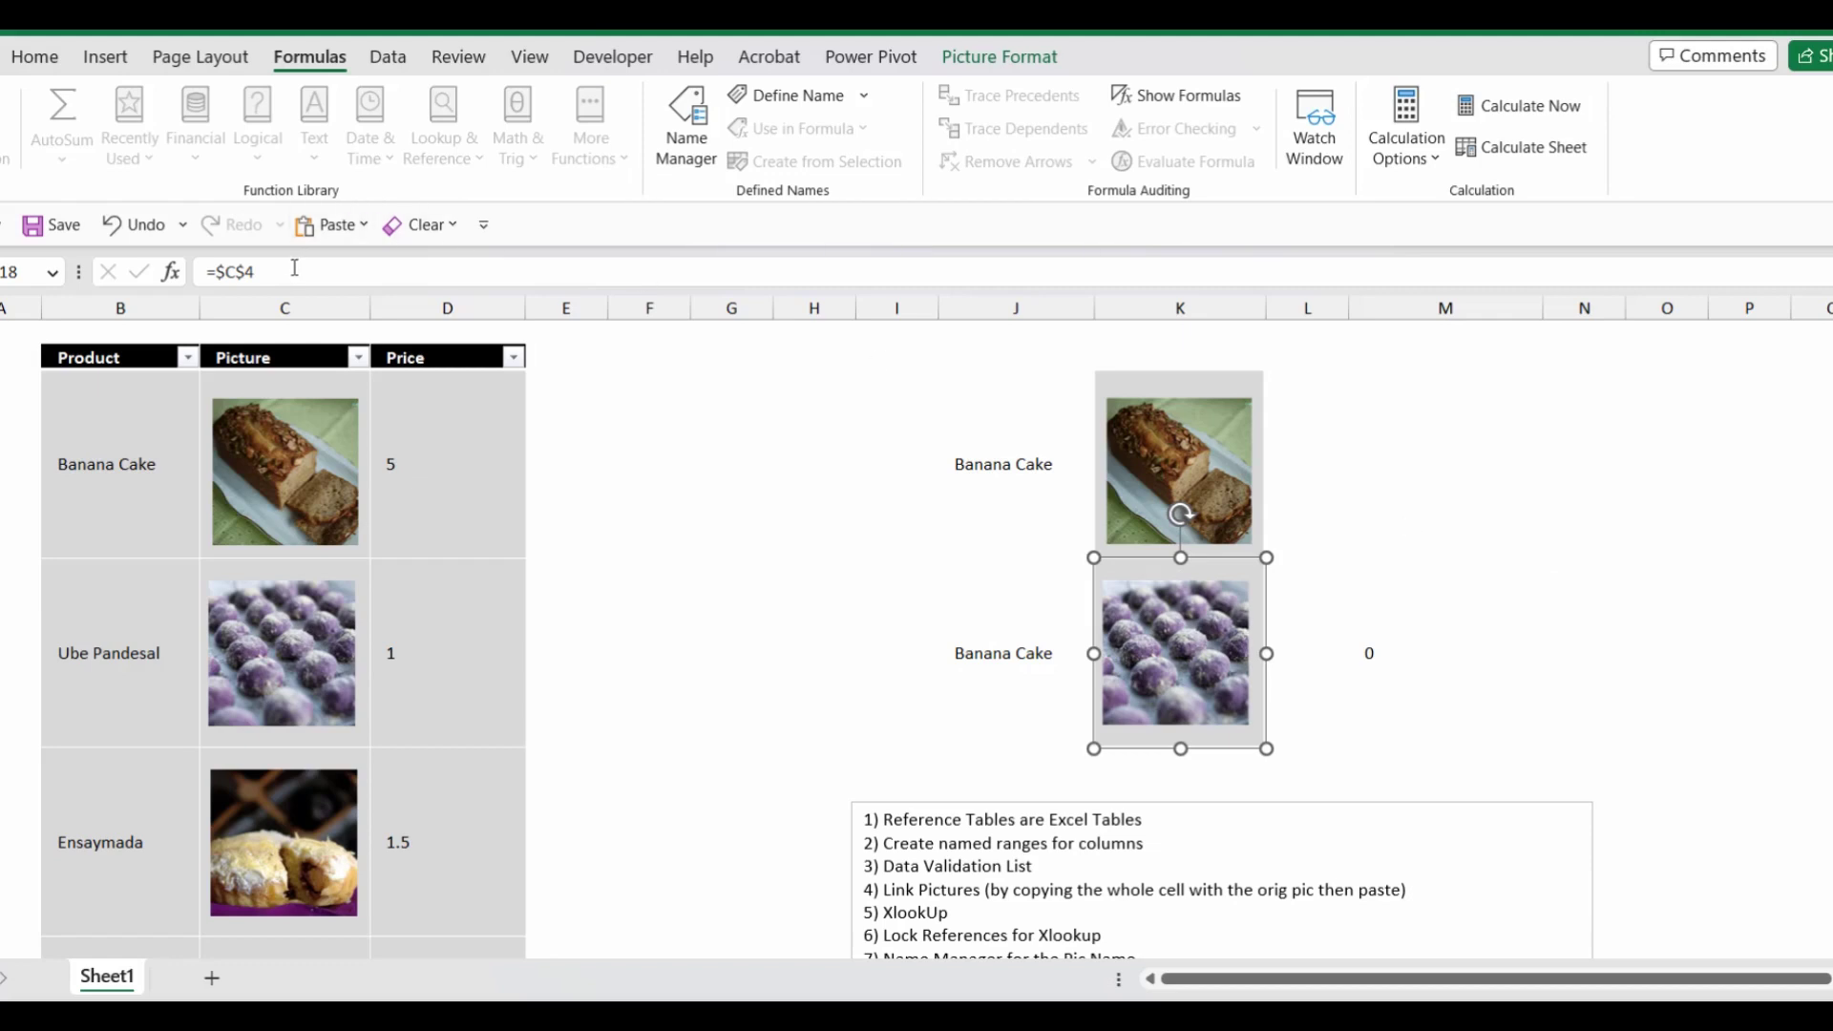
{"action": "left_click_drag", "start_coordinate": [295, 269], "coordinate": [145, 276]}
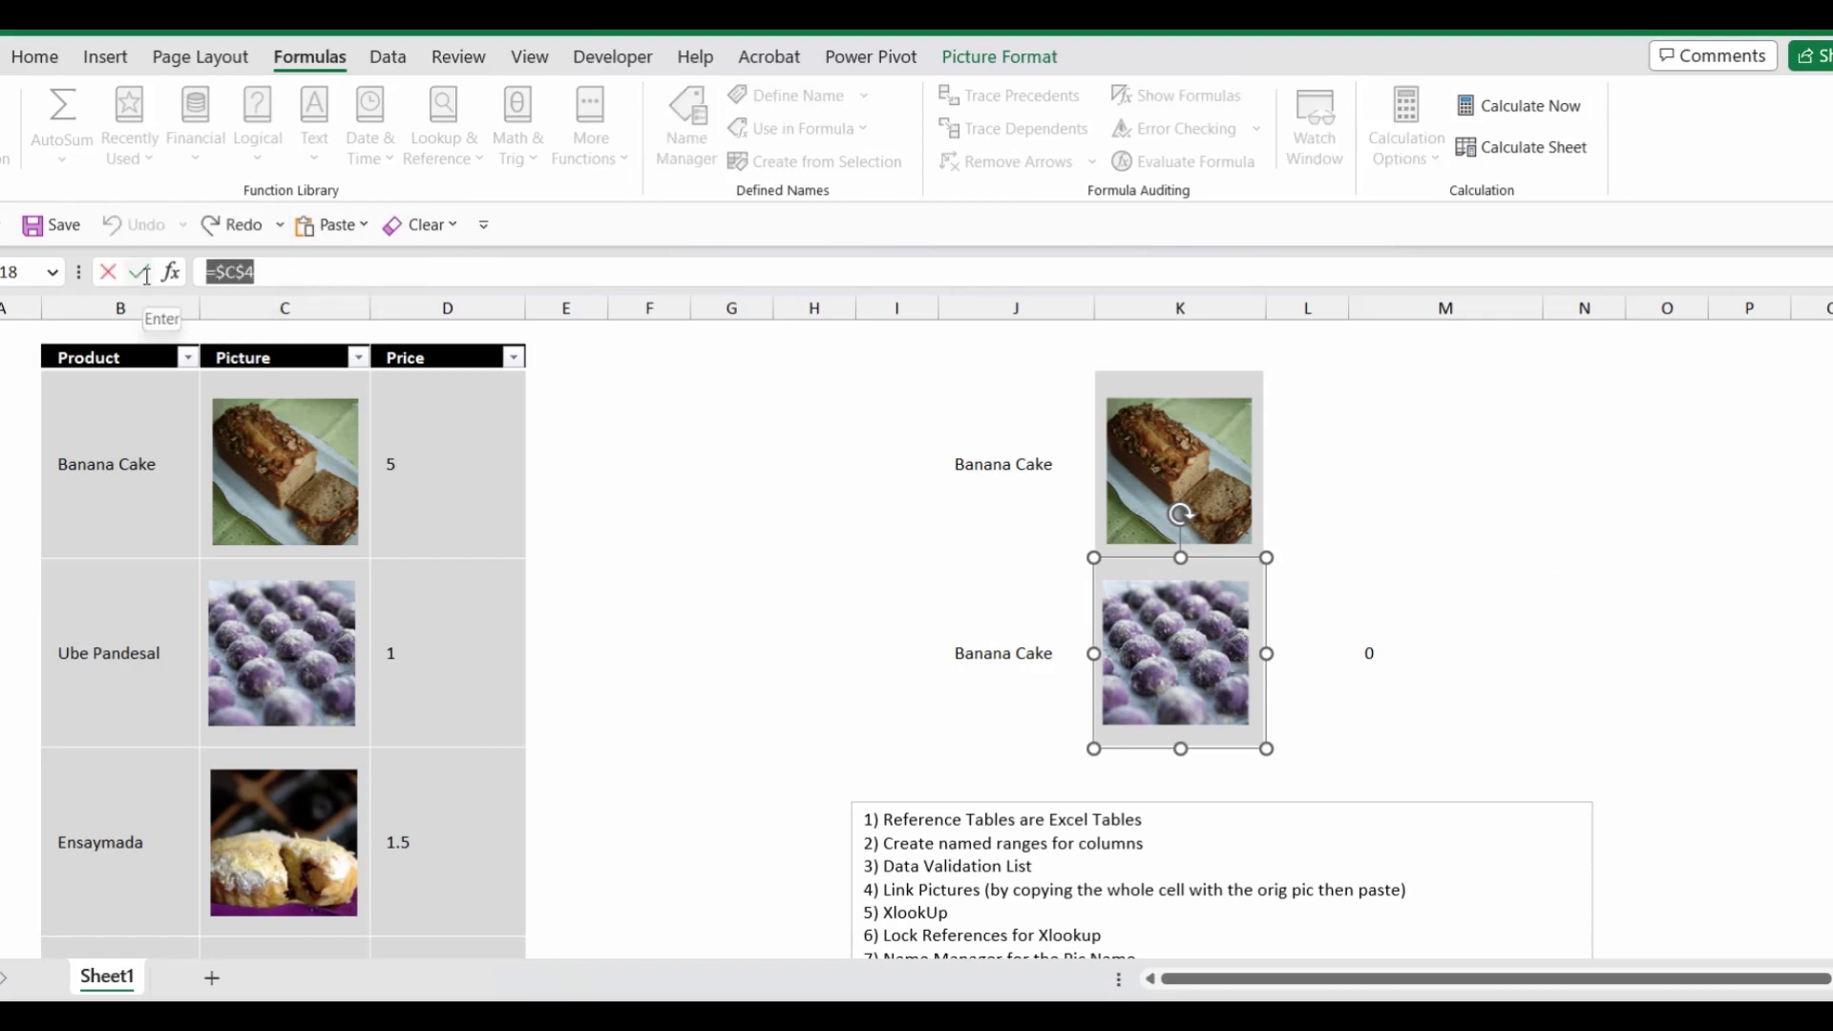
{"action": "type", "text": "=item2"}
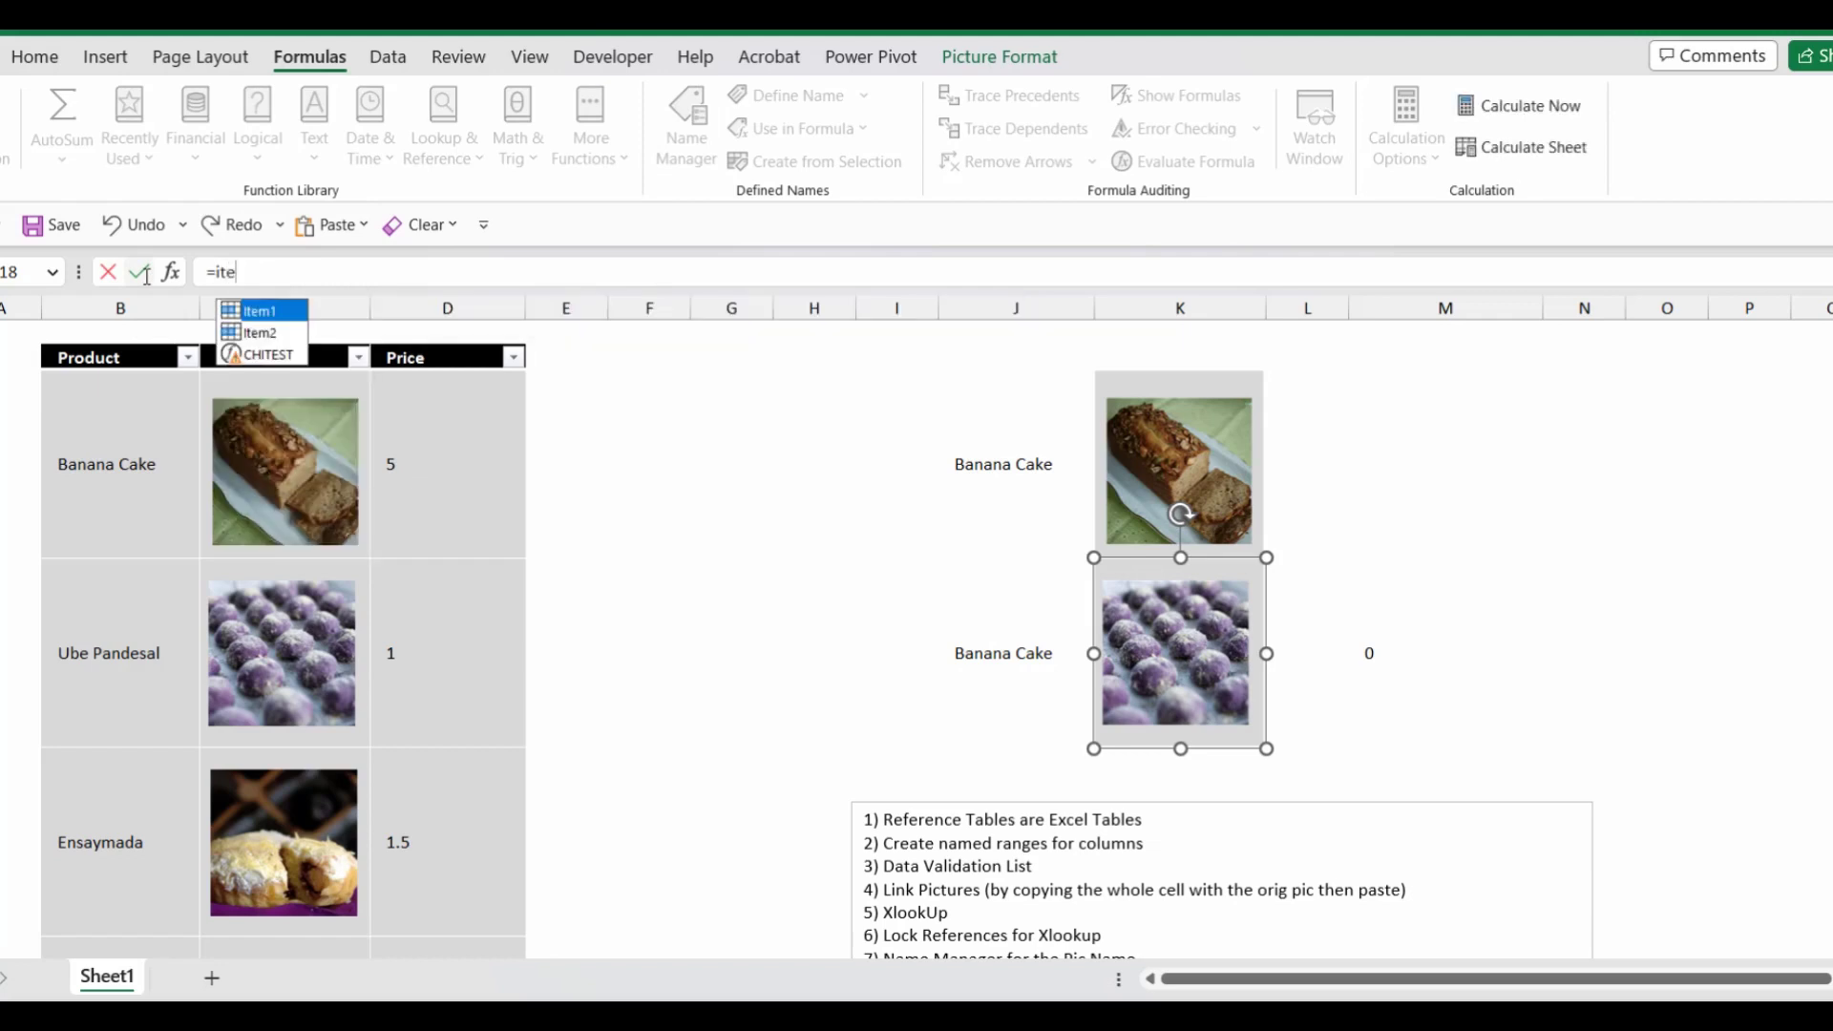
{"action": "left_click", "coordinate": [142, 273]}
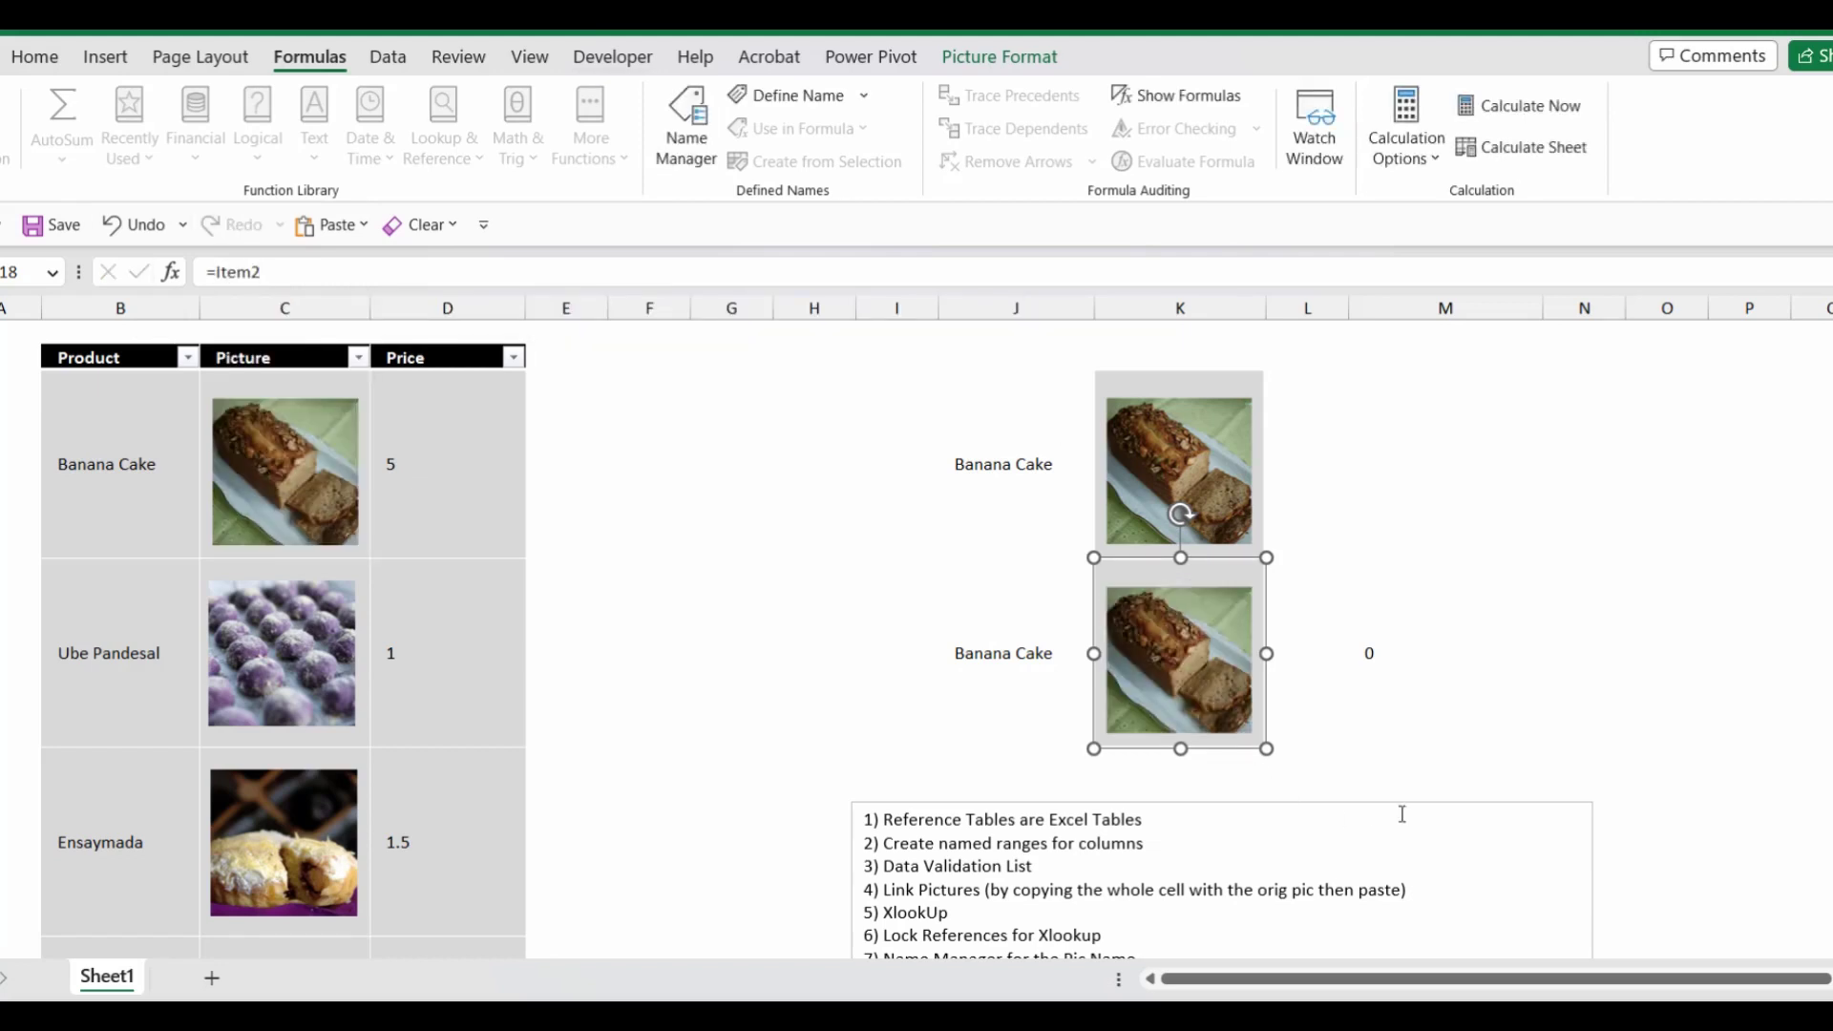
{"action": "left_click", "coordinate": [1539, 541]}
Test J4's dropdown with Egg Pie and Croissant, ending on Ube Pandesal
{"action": "left_click", "coordinate": [1047, 704]}
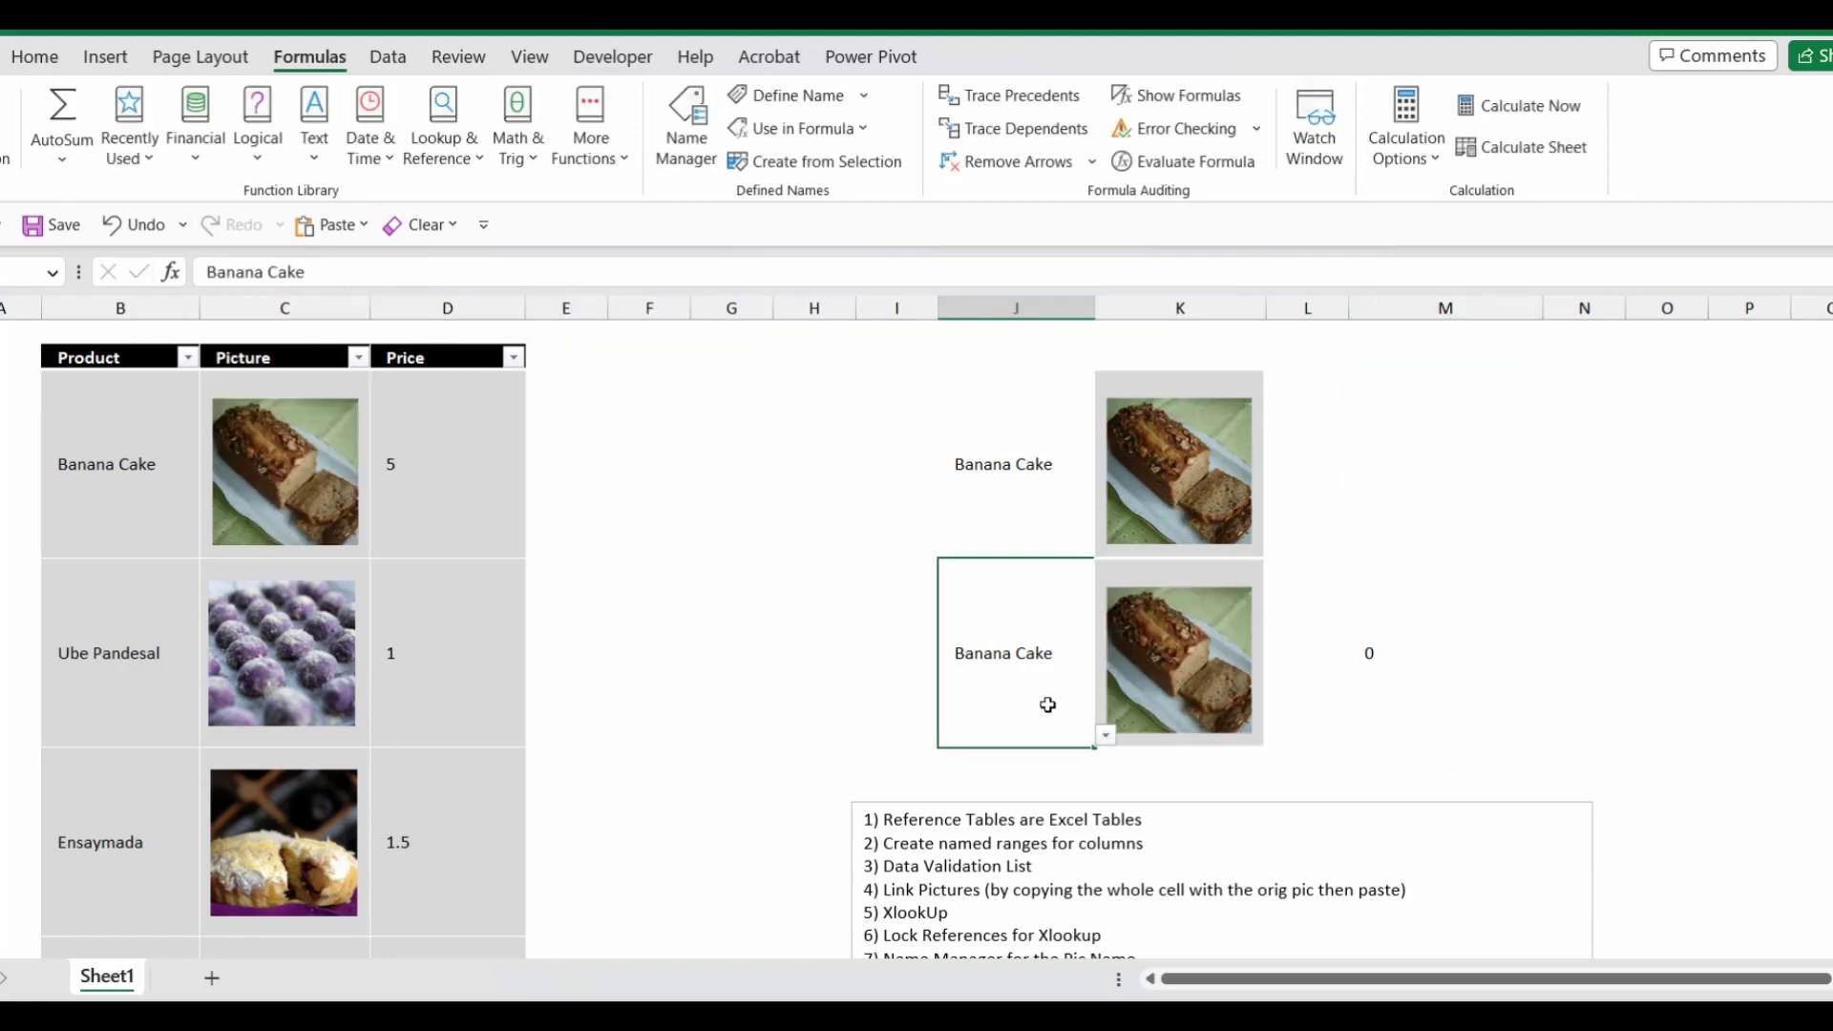
{"action": "left_click", "coordinate": [1105, 738]}
{"action": "left_click", "coordinate": [984, 804]}
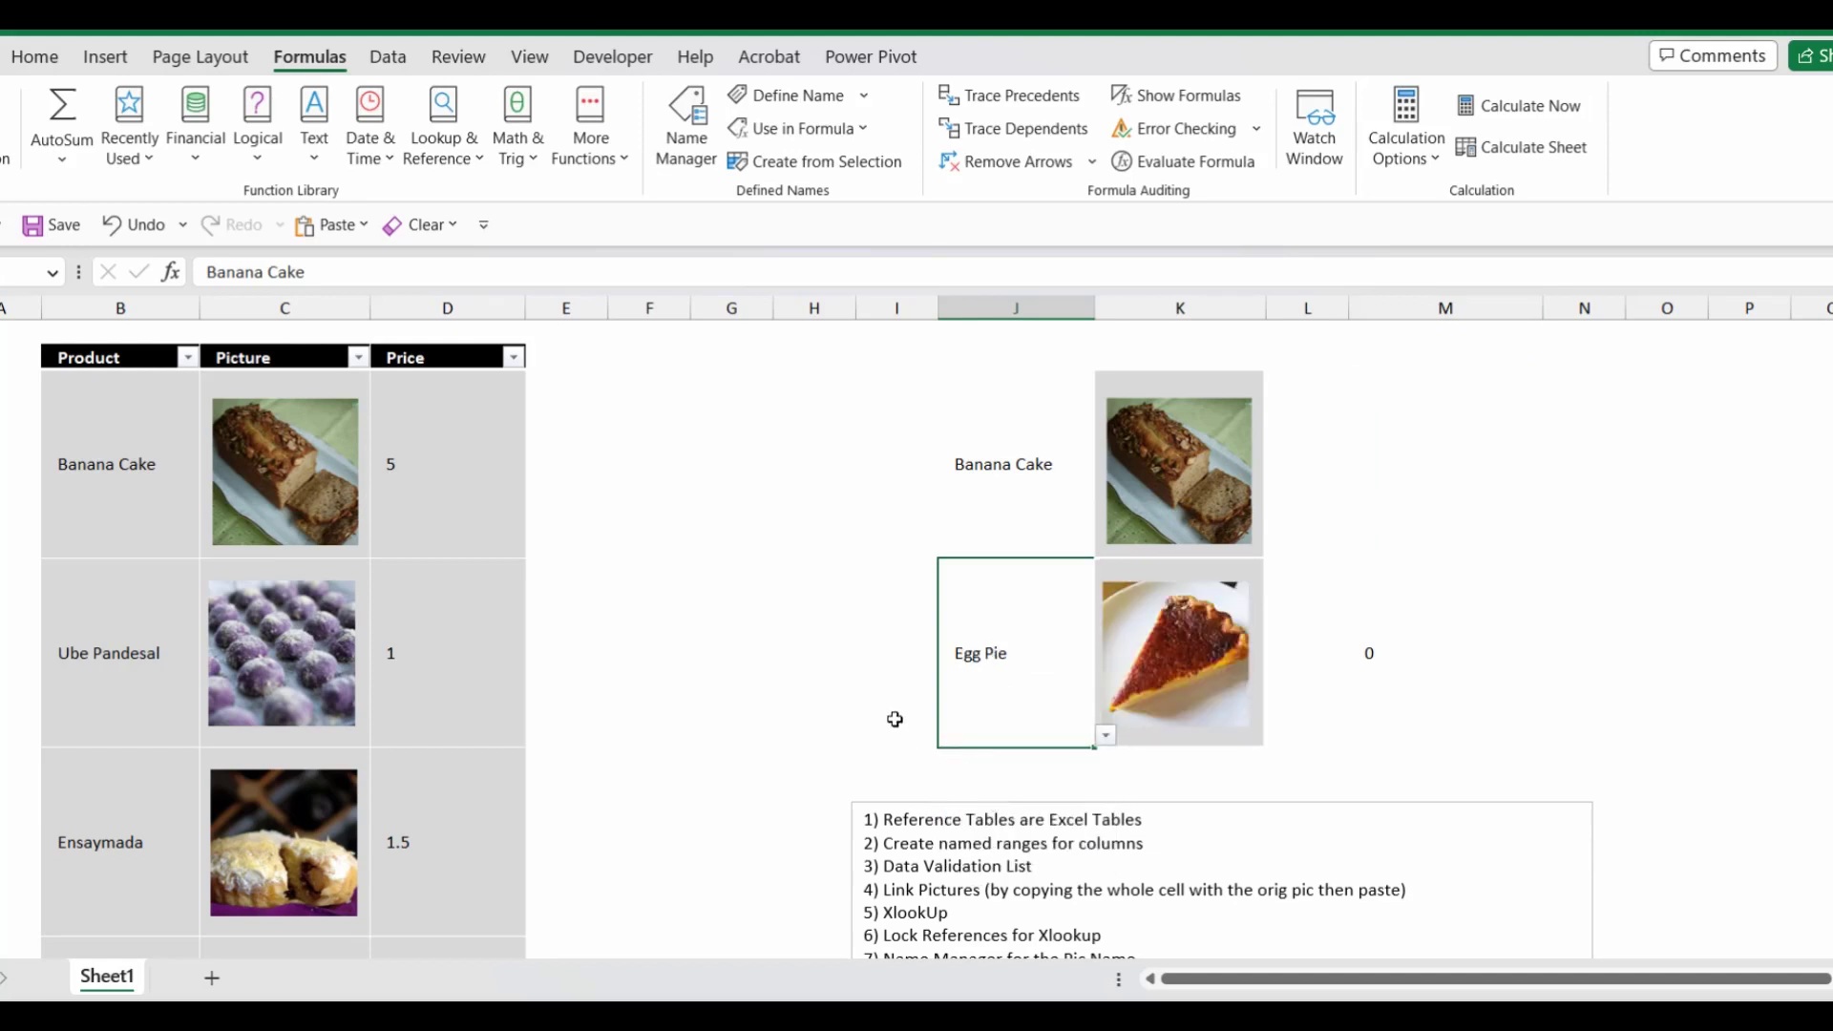
{"action": "left_click", "coordinate": [1105, 736]}
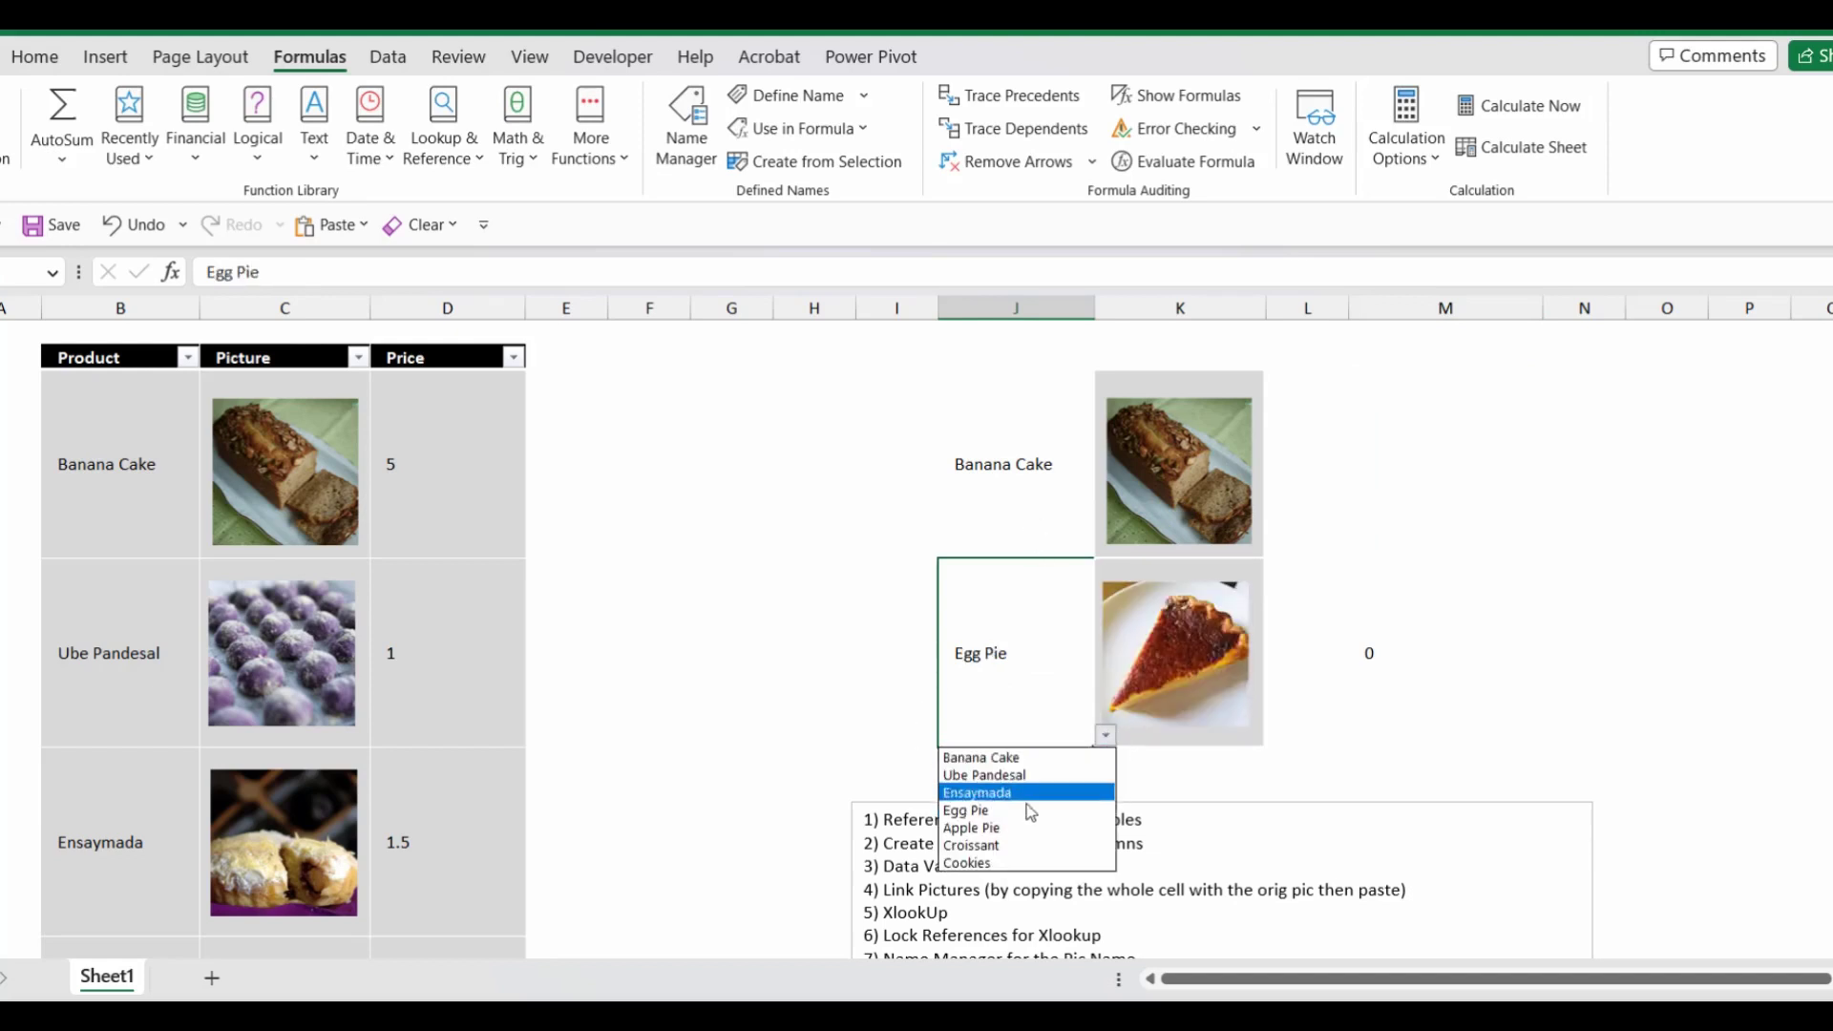
{"action": "left_click", "coordinate": [982, 848]}
{"action": "left_click", "coordinate": [1105, 736]}
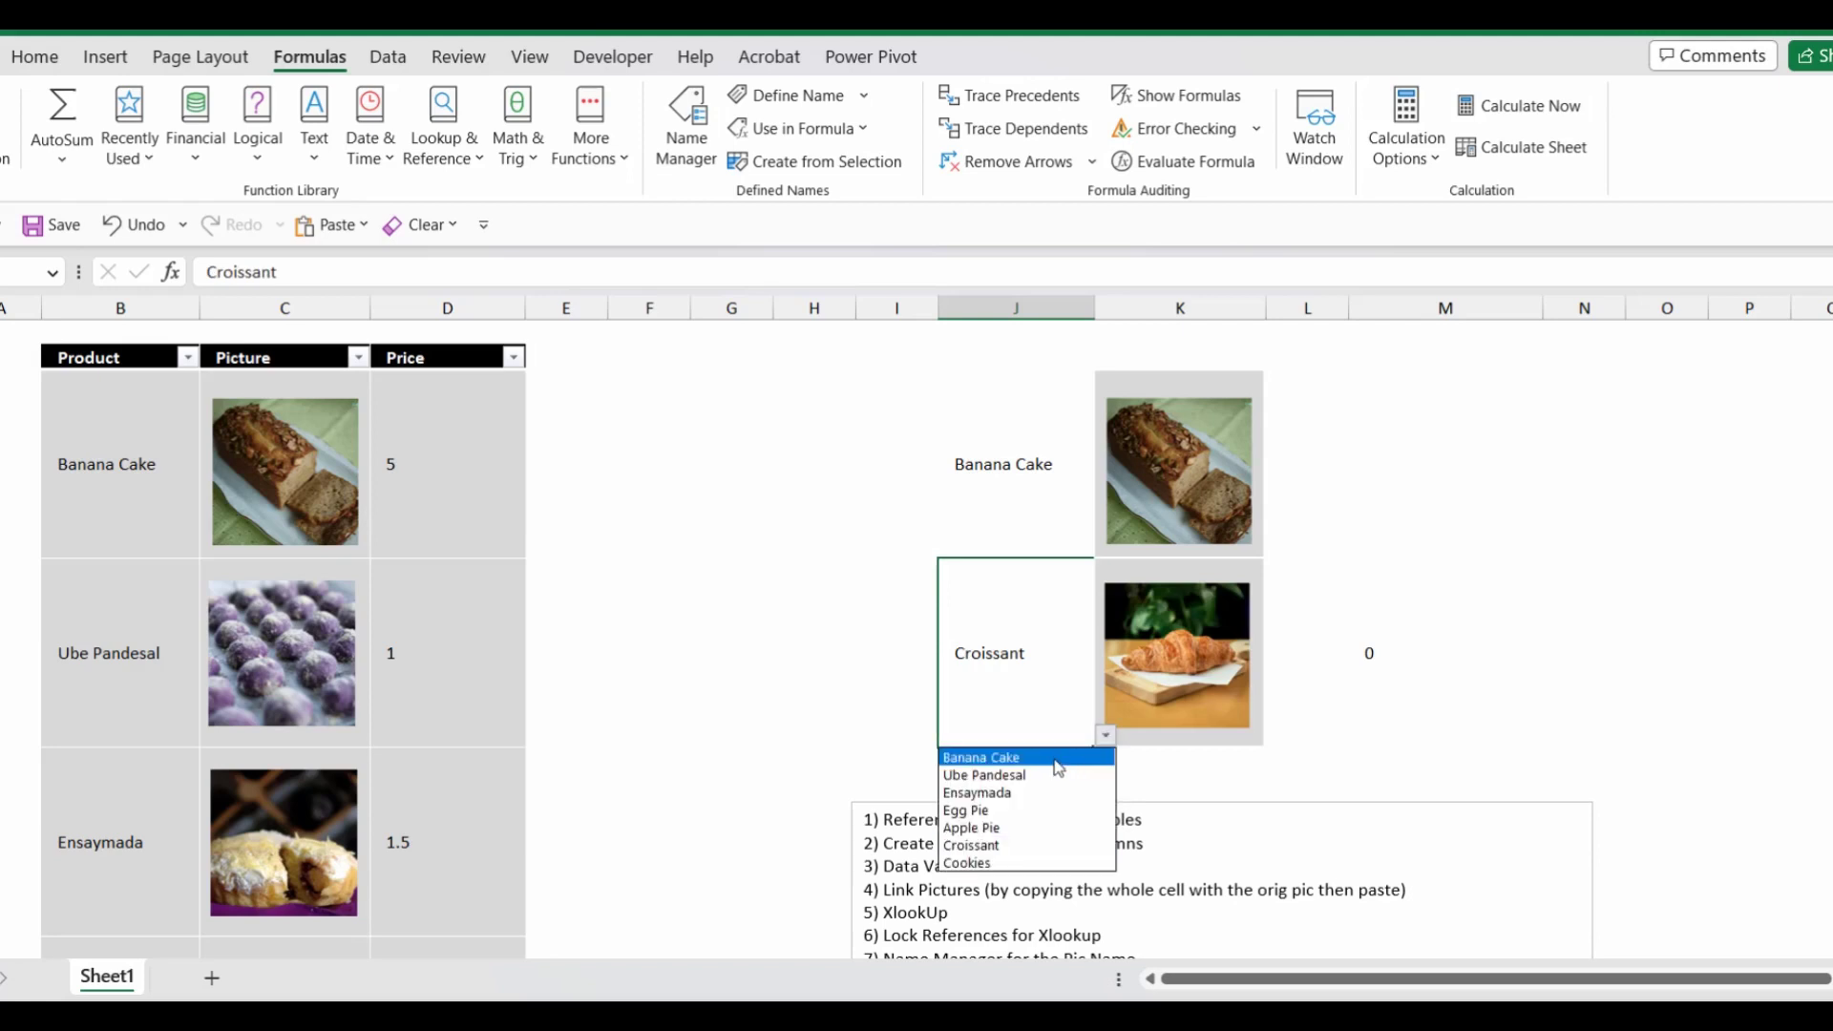
{"action": "left_click", "coordinate": [983, 774]}
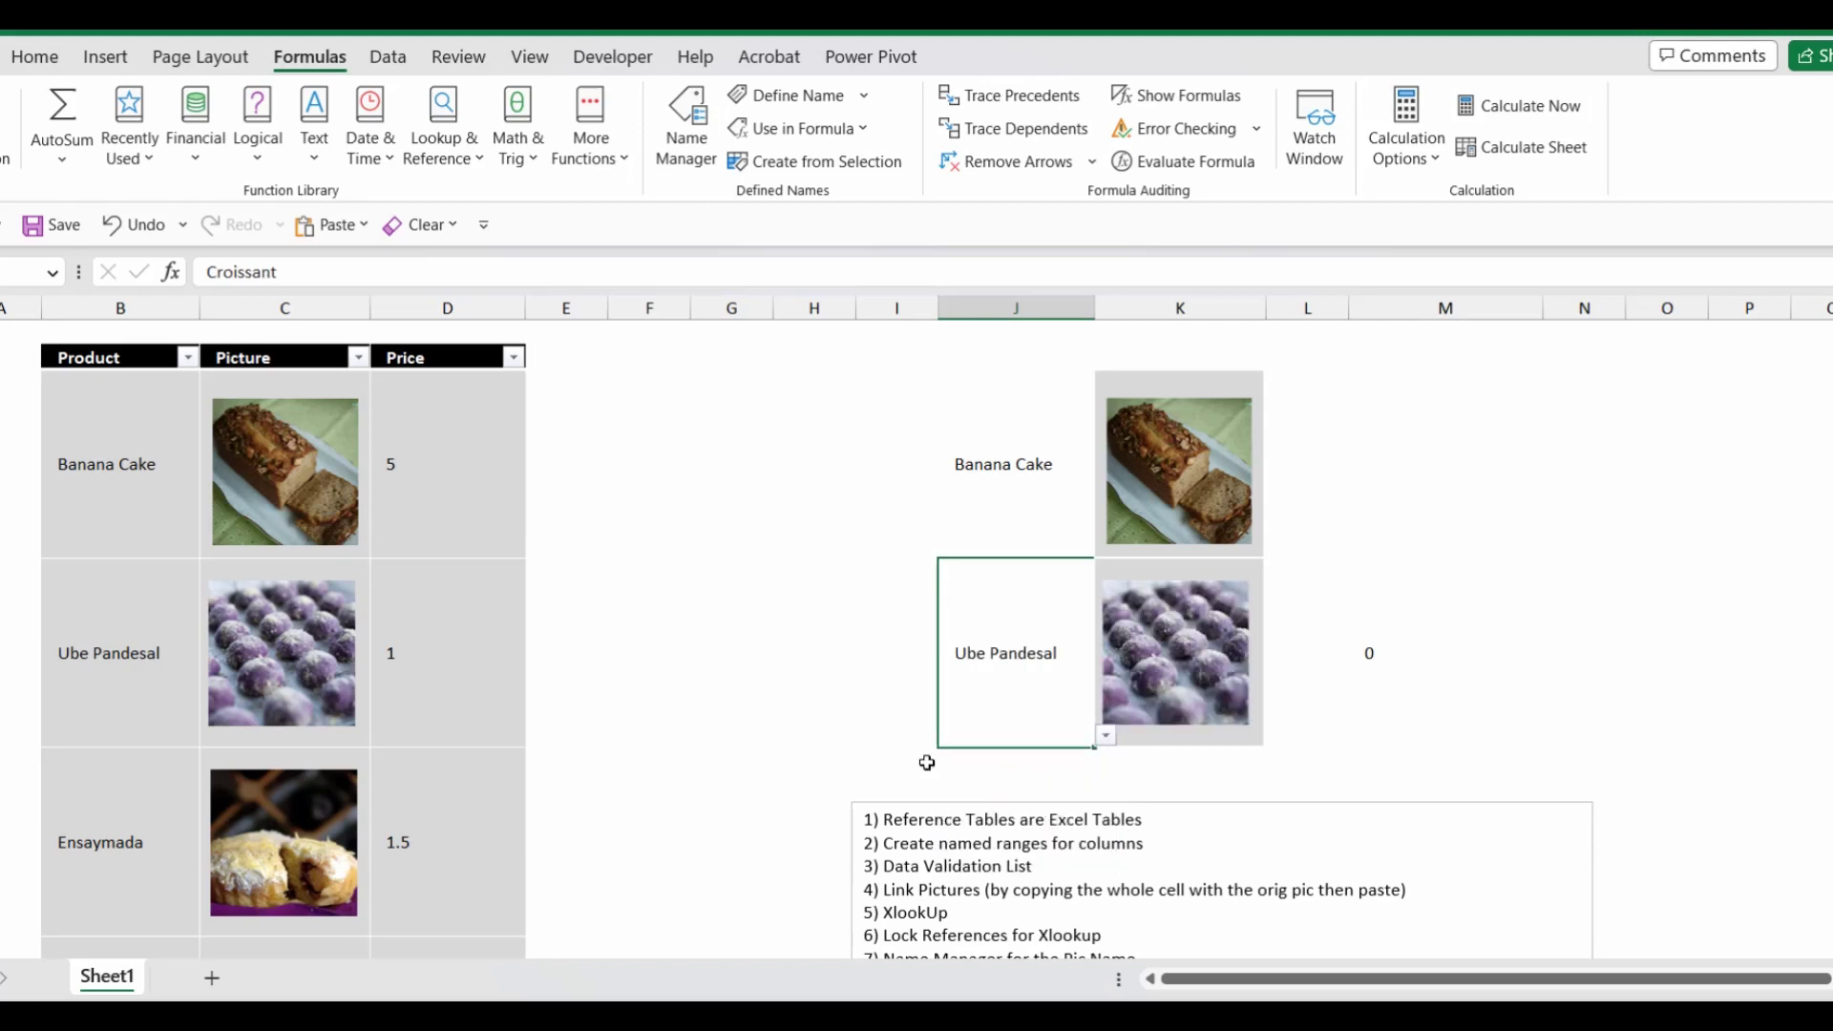
{"action": "left_click", "coordinate": [1375, 646]}
Clear M4's test formula and add a Cake entry below Cookies
{"action": "key", "text": "Delete"}
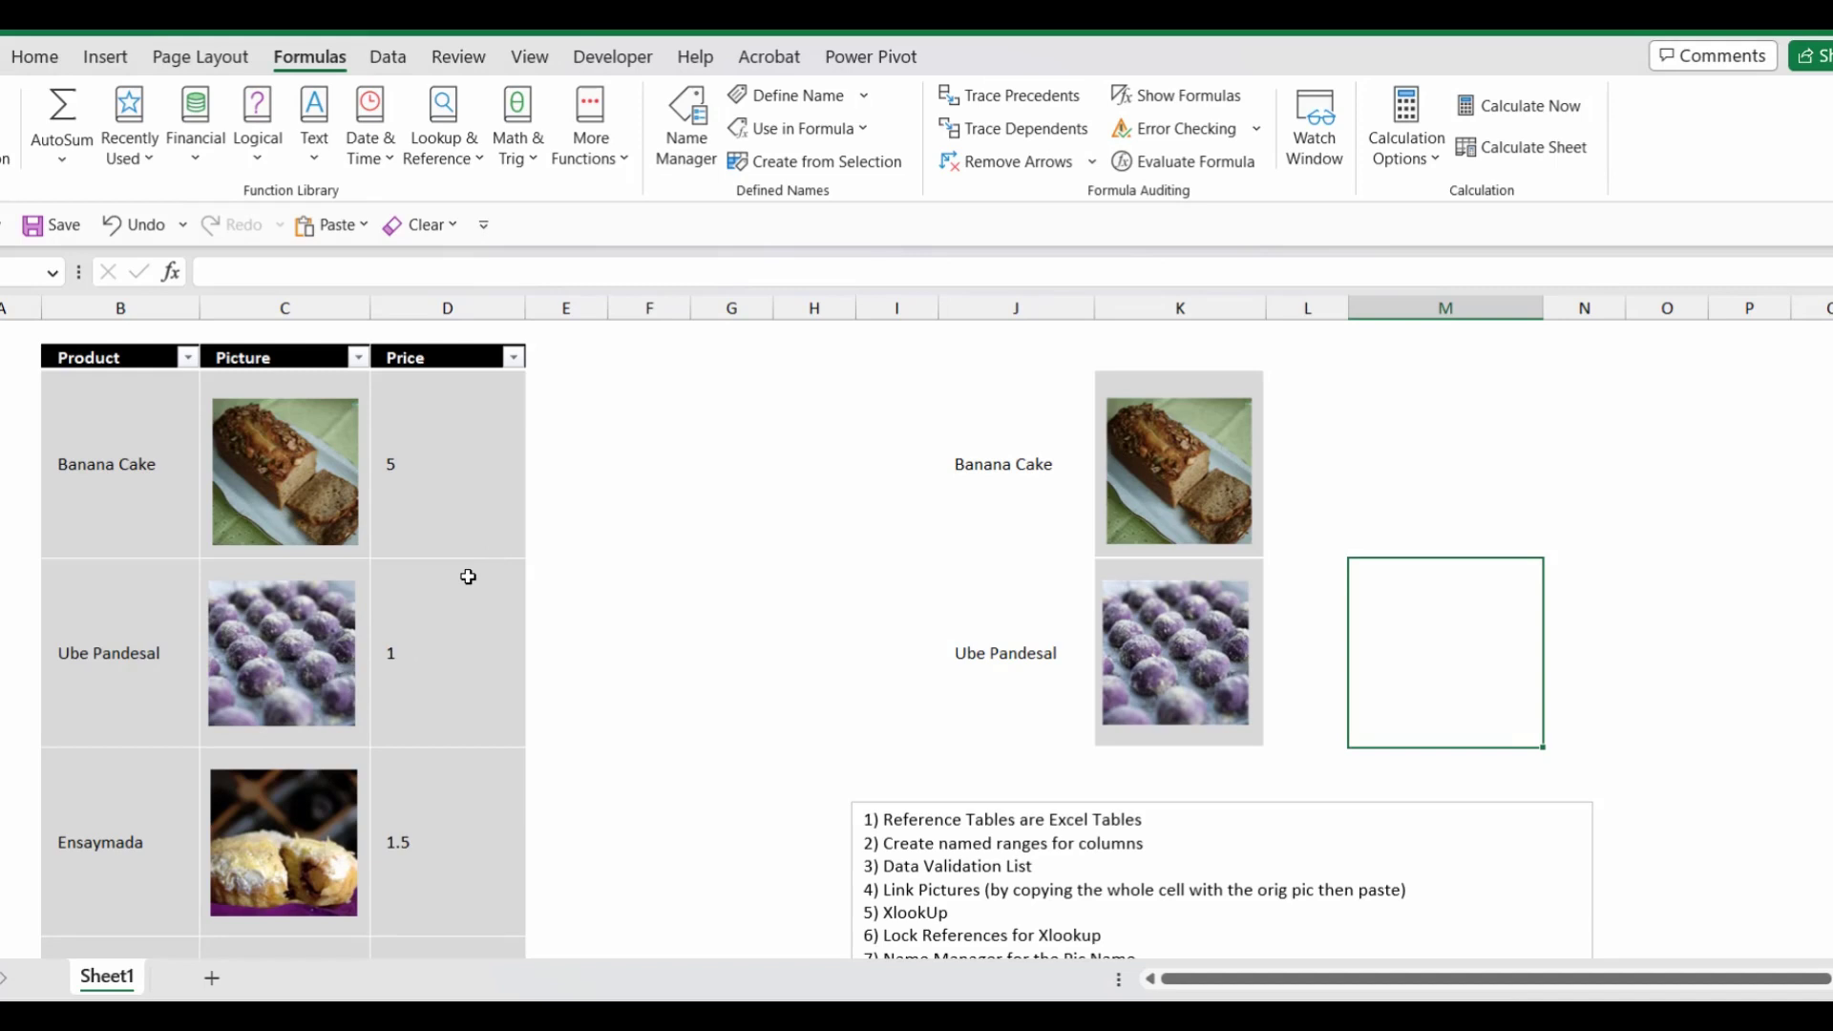
{"action": "scroll", "coordinate": [468, 577], "scroll_direction": "down", "scroll_amount": 3}
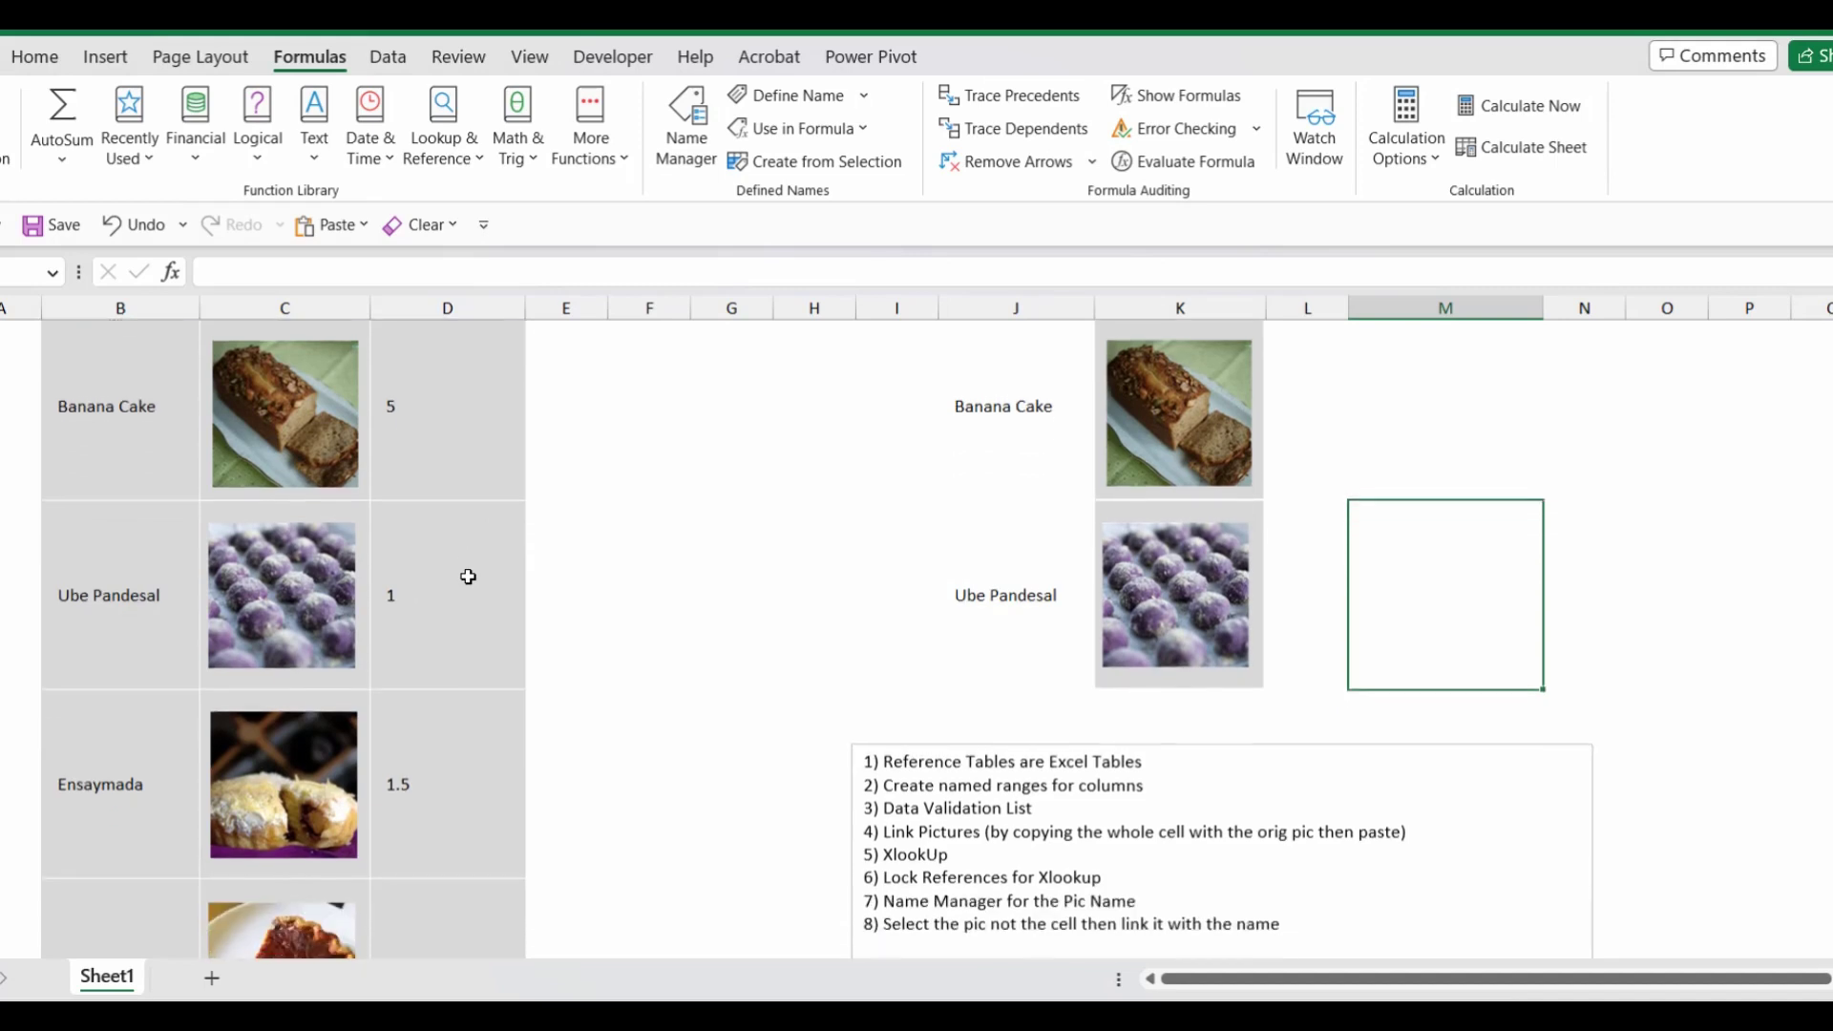
{"action": "scroll", "coordinate": [467, 577], "scroll_direction": "down", "scroll_amount": 5}
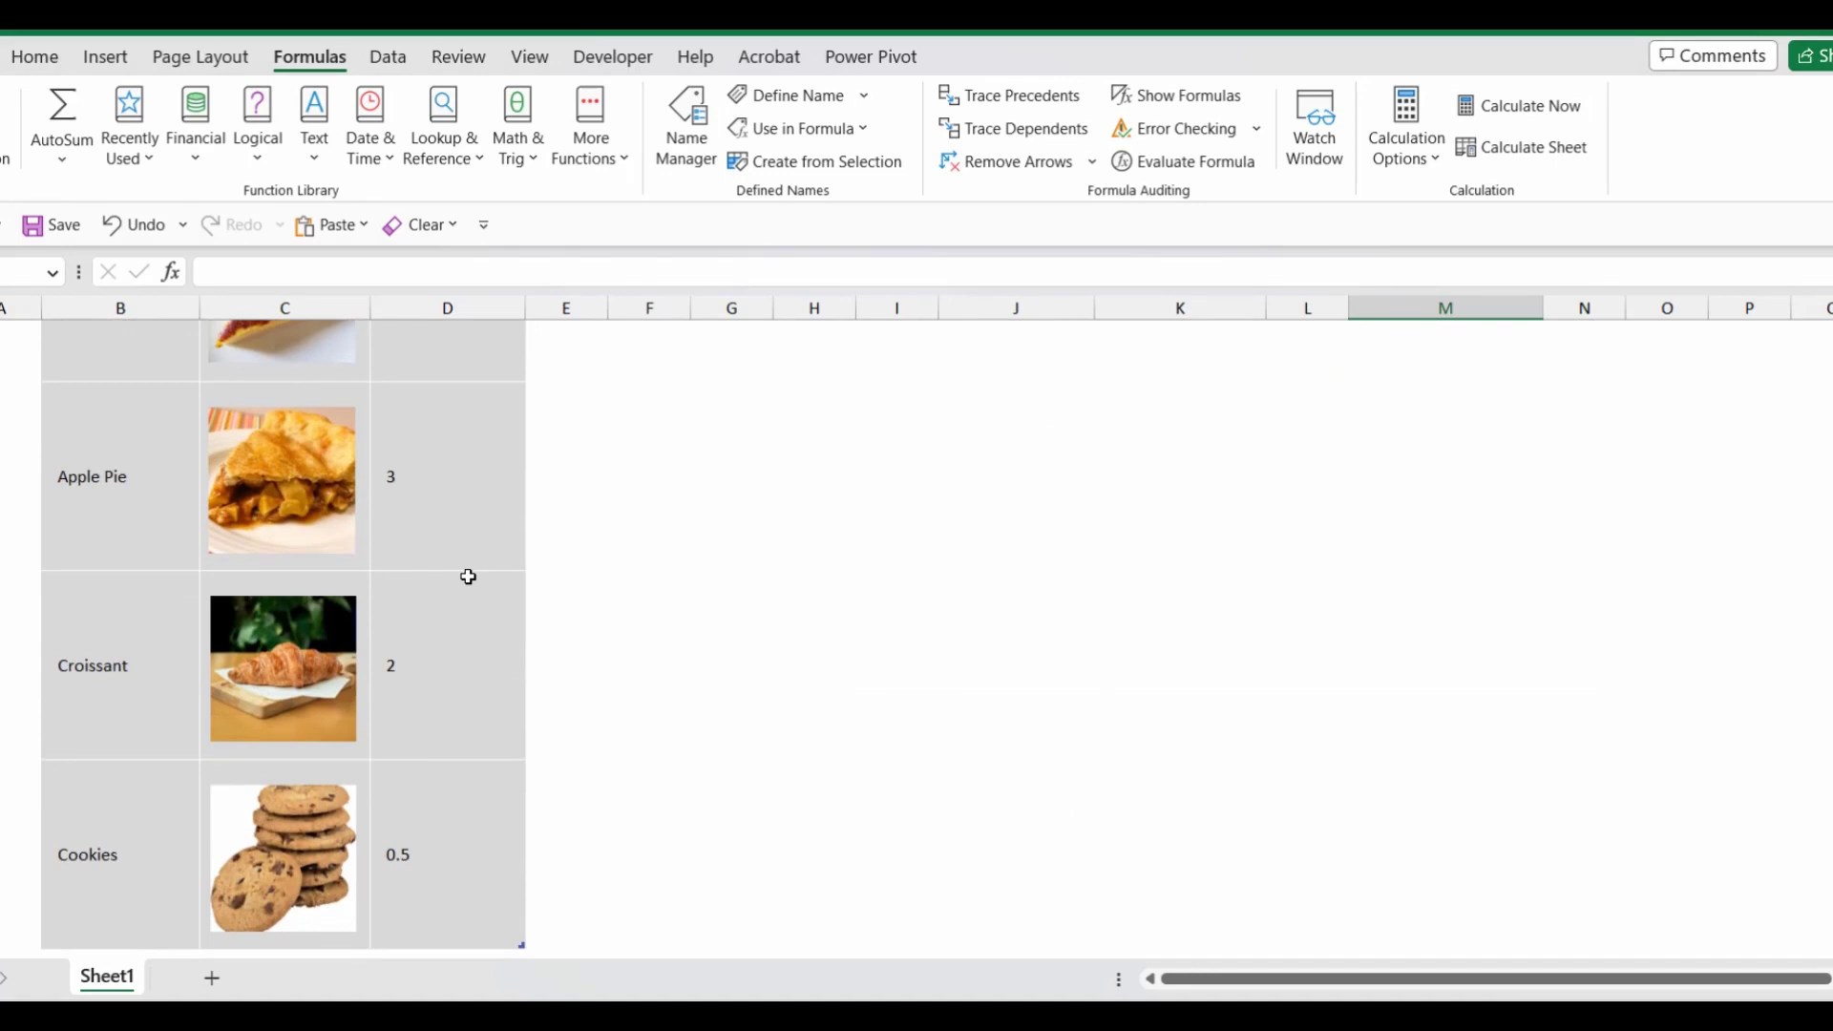
{"action": "scroll", "coordinate": [468, 577], "scroll_direction": "down", "scroll_amount": 4}
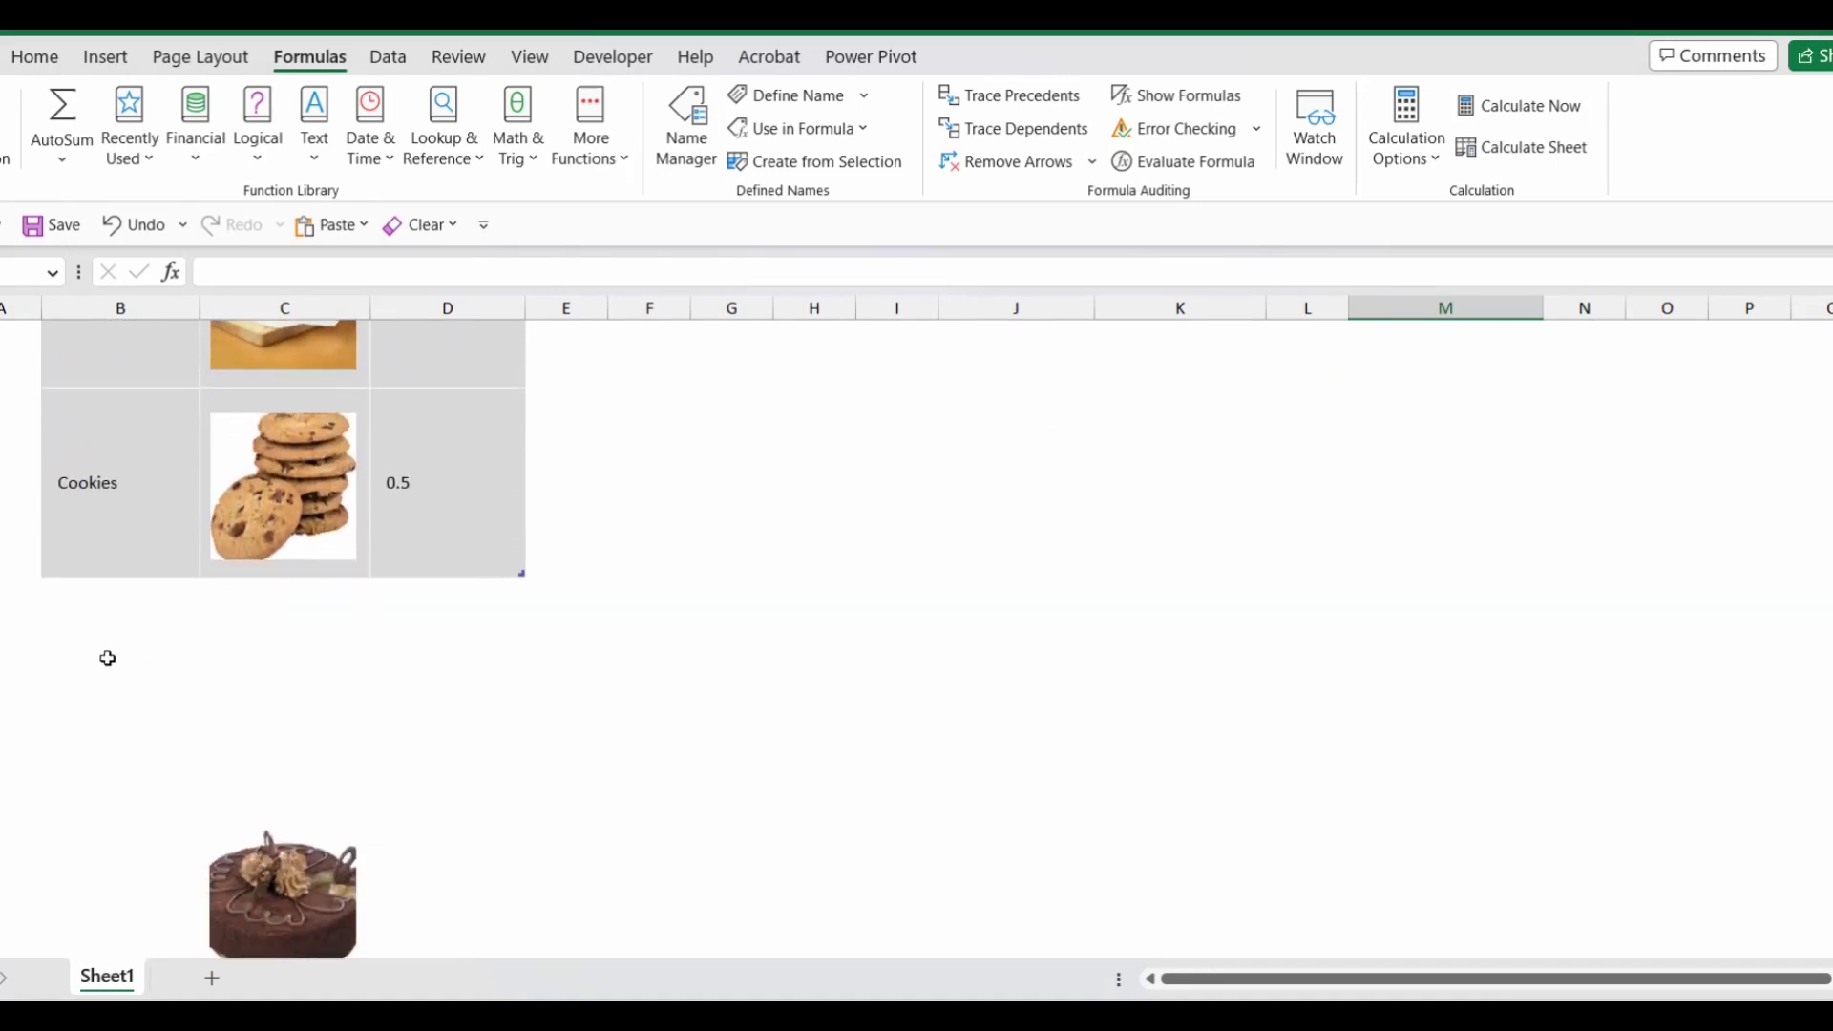
{"action": "left_click", "coordinate": [108, 659]}
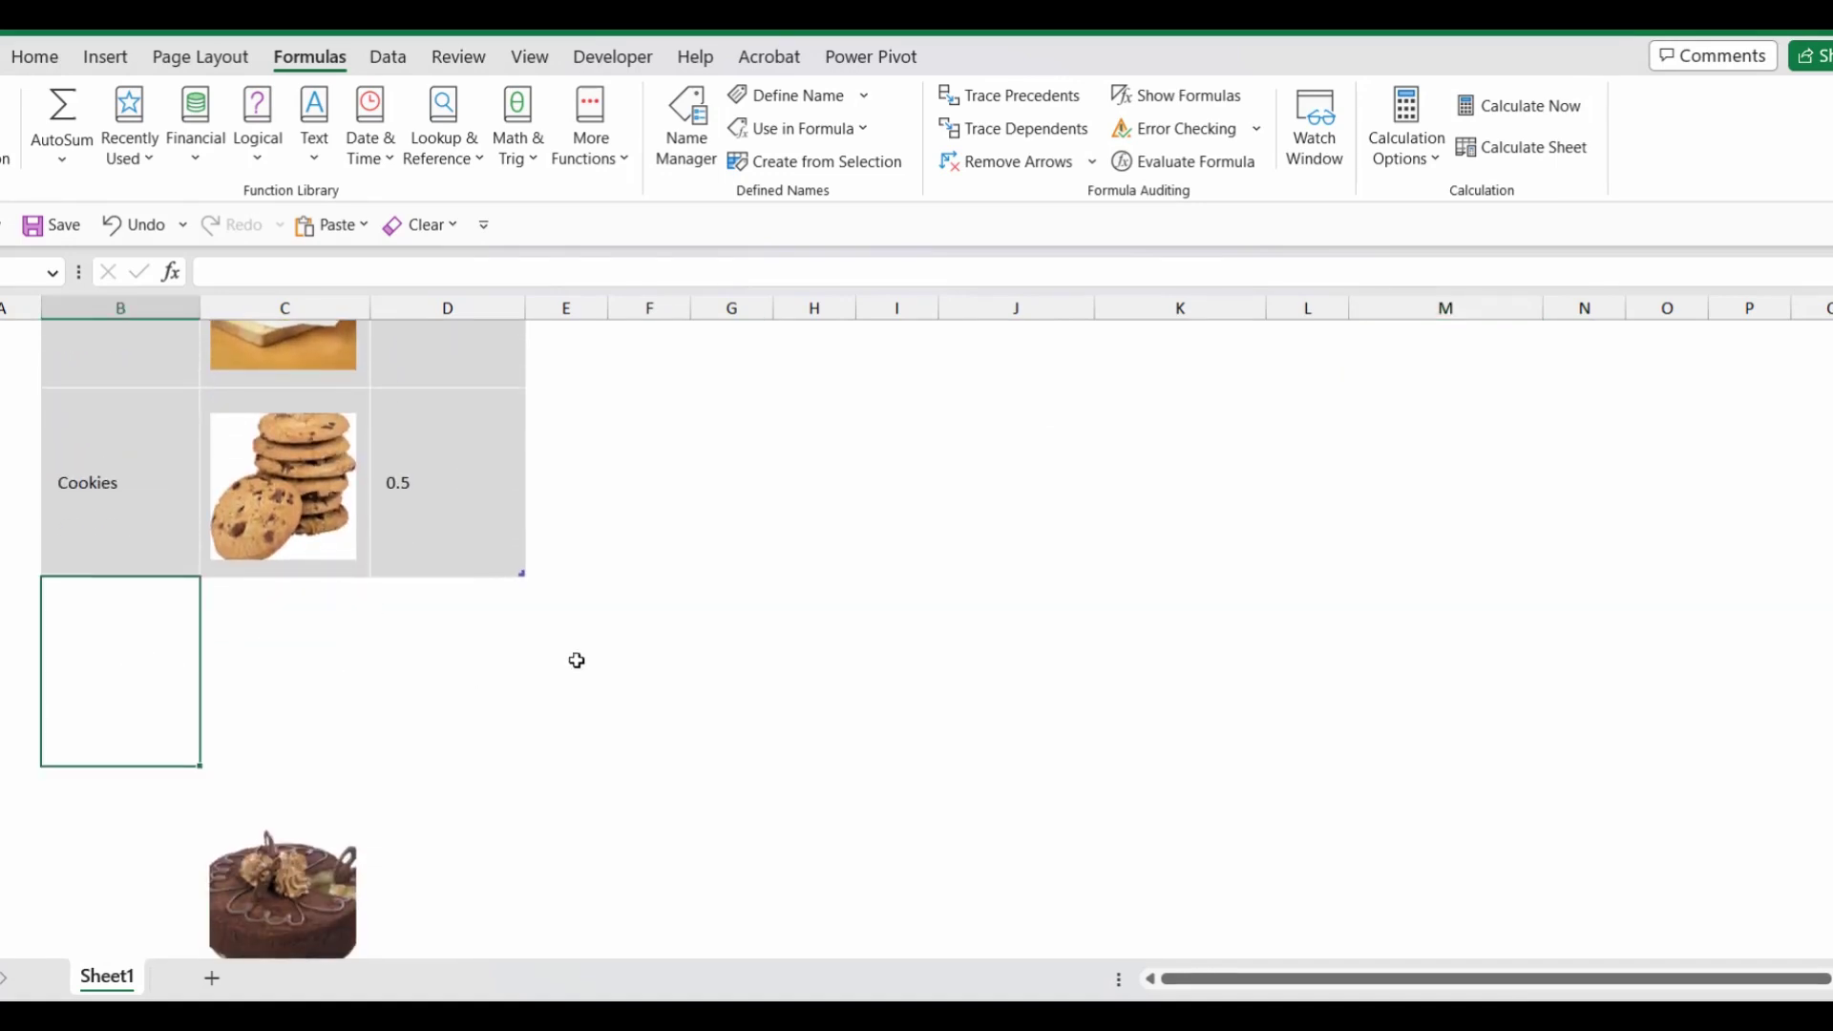
{"action": "type", "text": "Cake"}
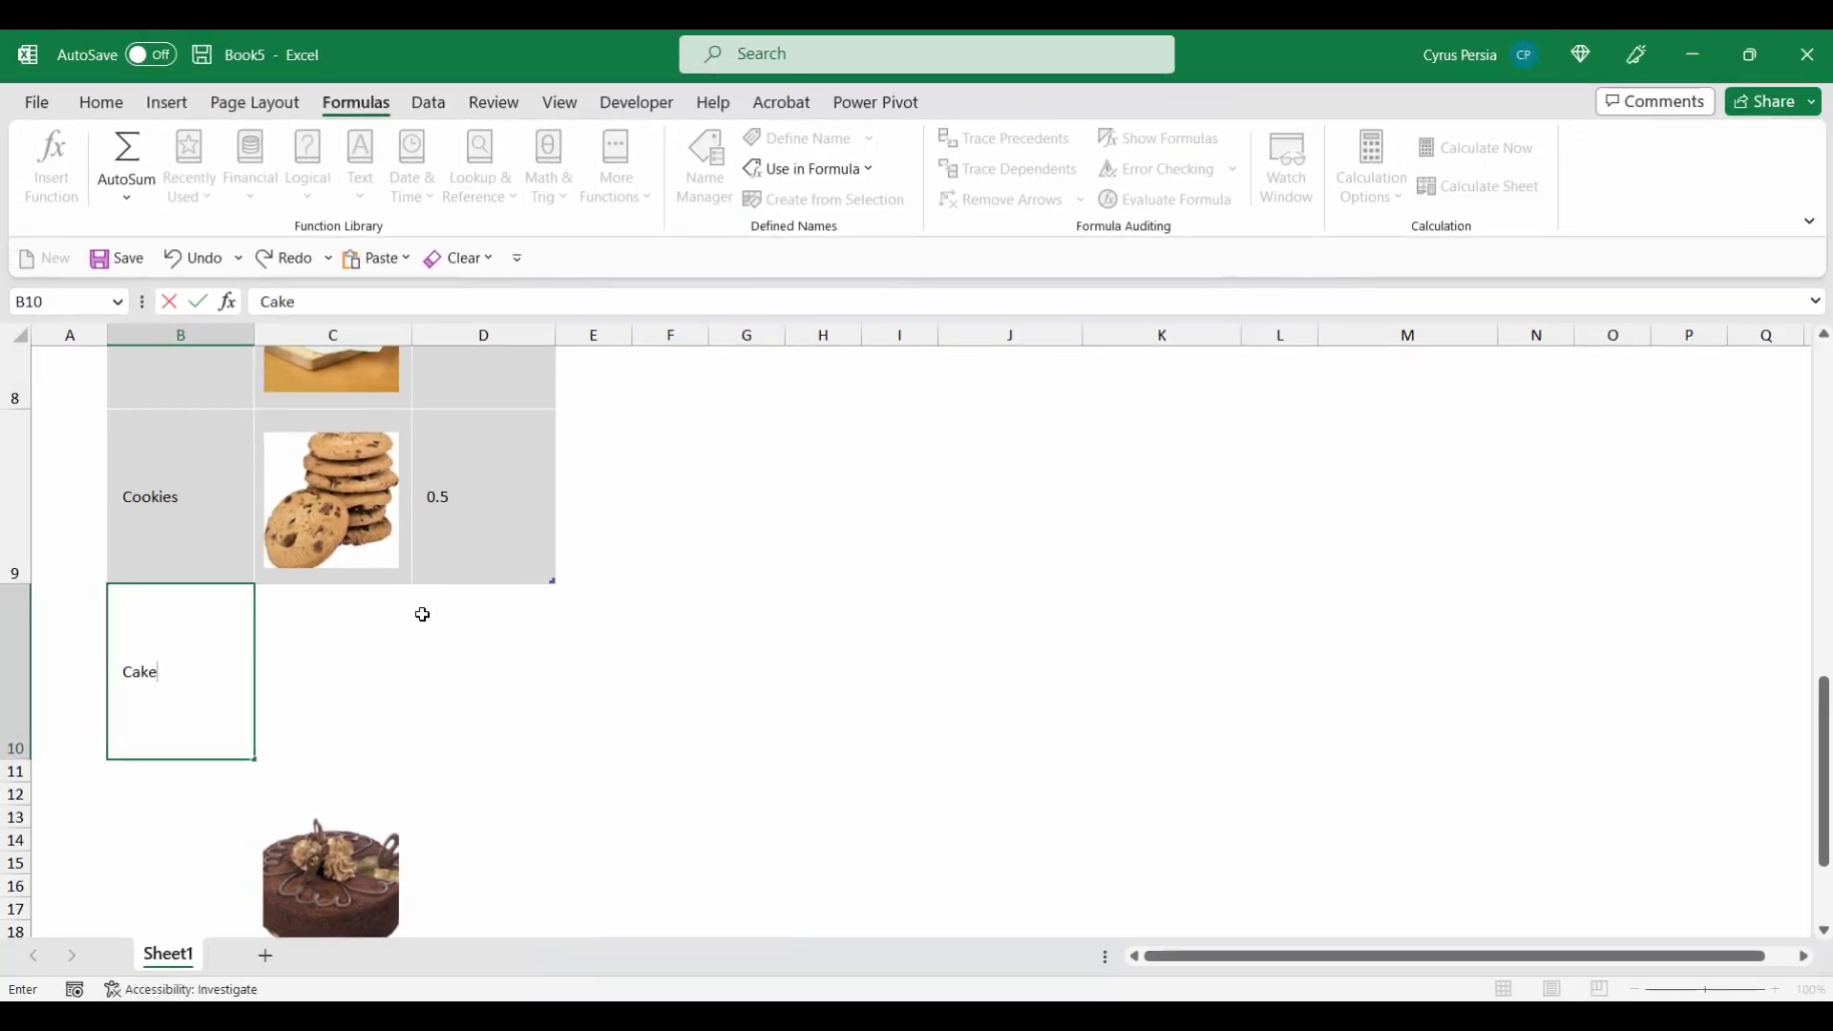
{"action": "key", "text": "Tab"}
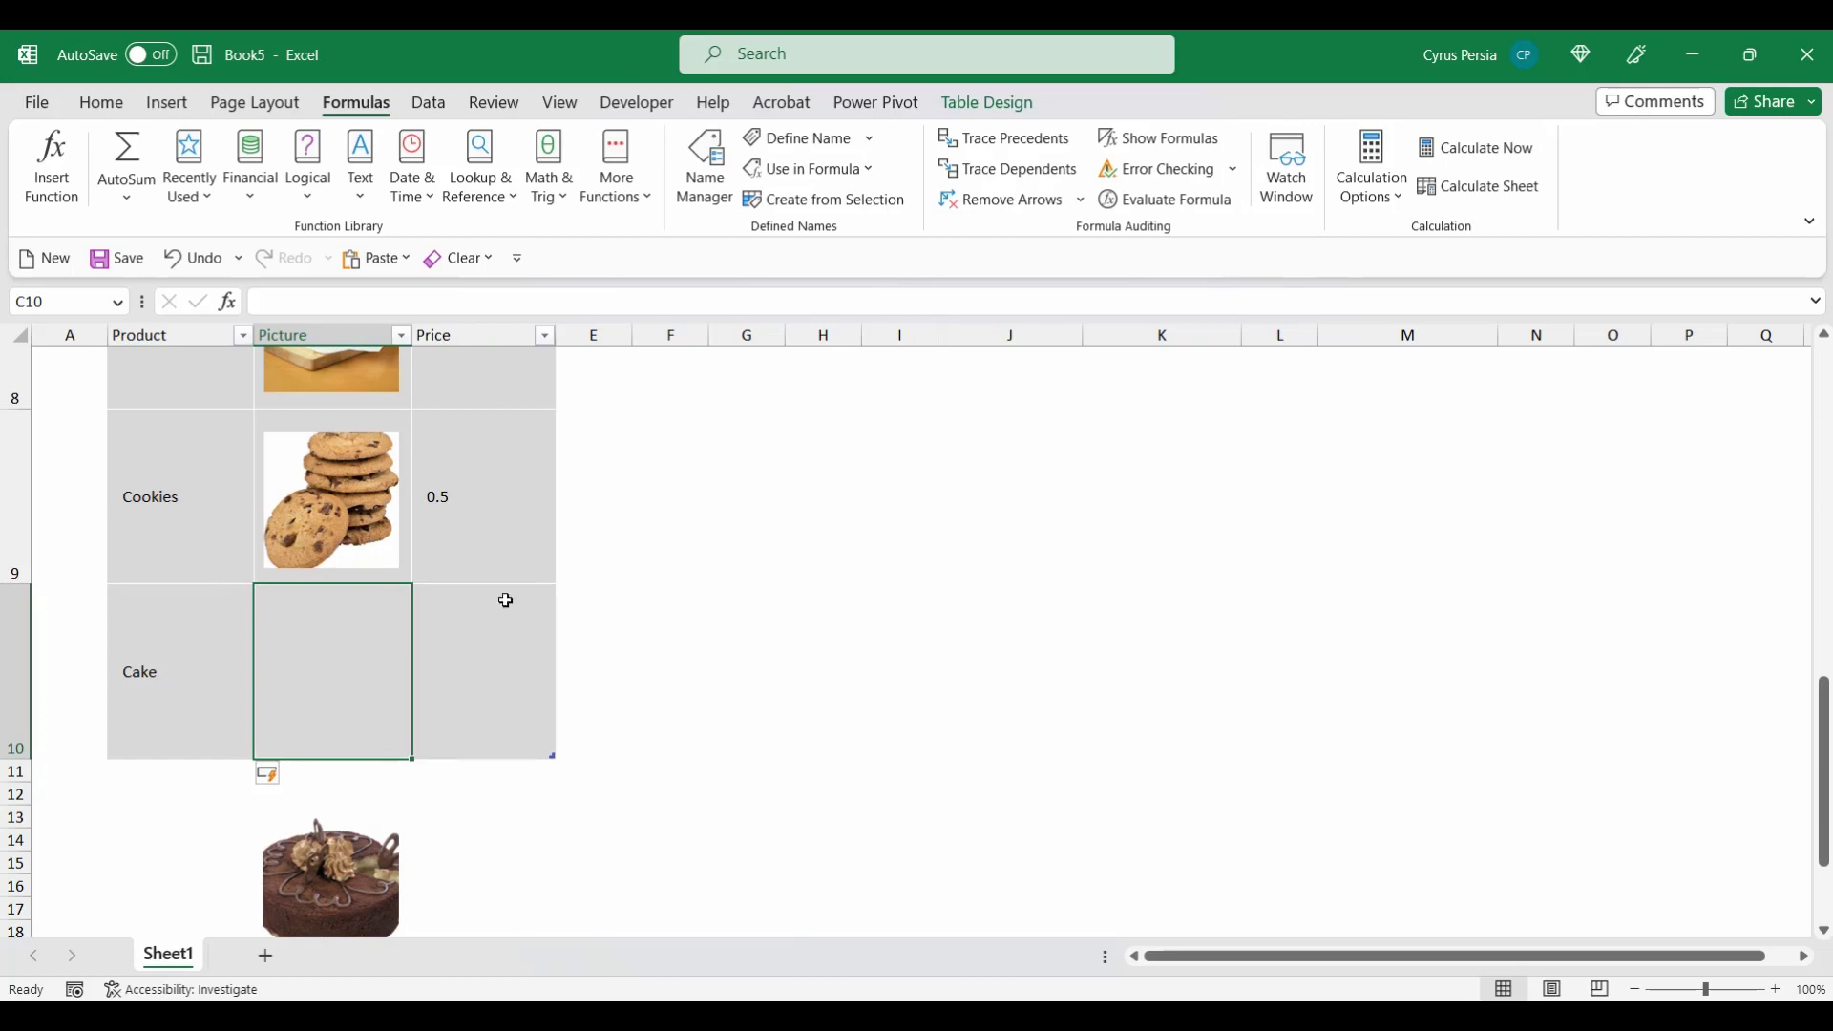
Place the chocolate cake picture beside Cake and set its price to 20
{"action": "scroll", "coordinate": [716, 741], "scroll_direction": "down", "scroll_amount": 1}
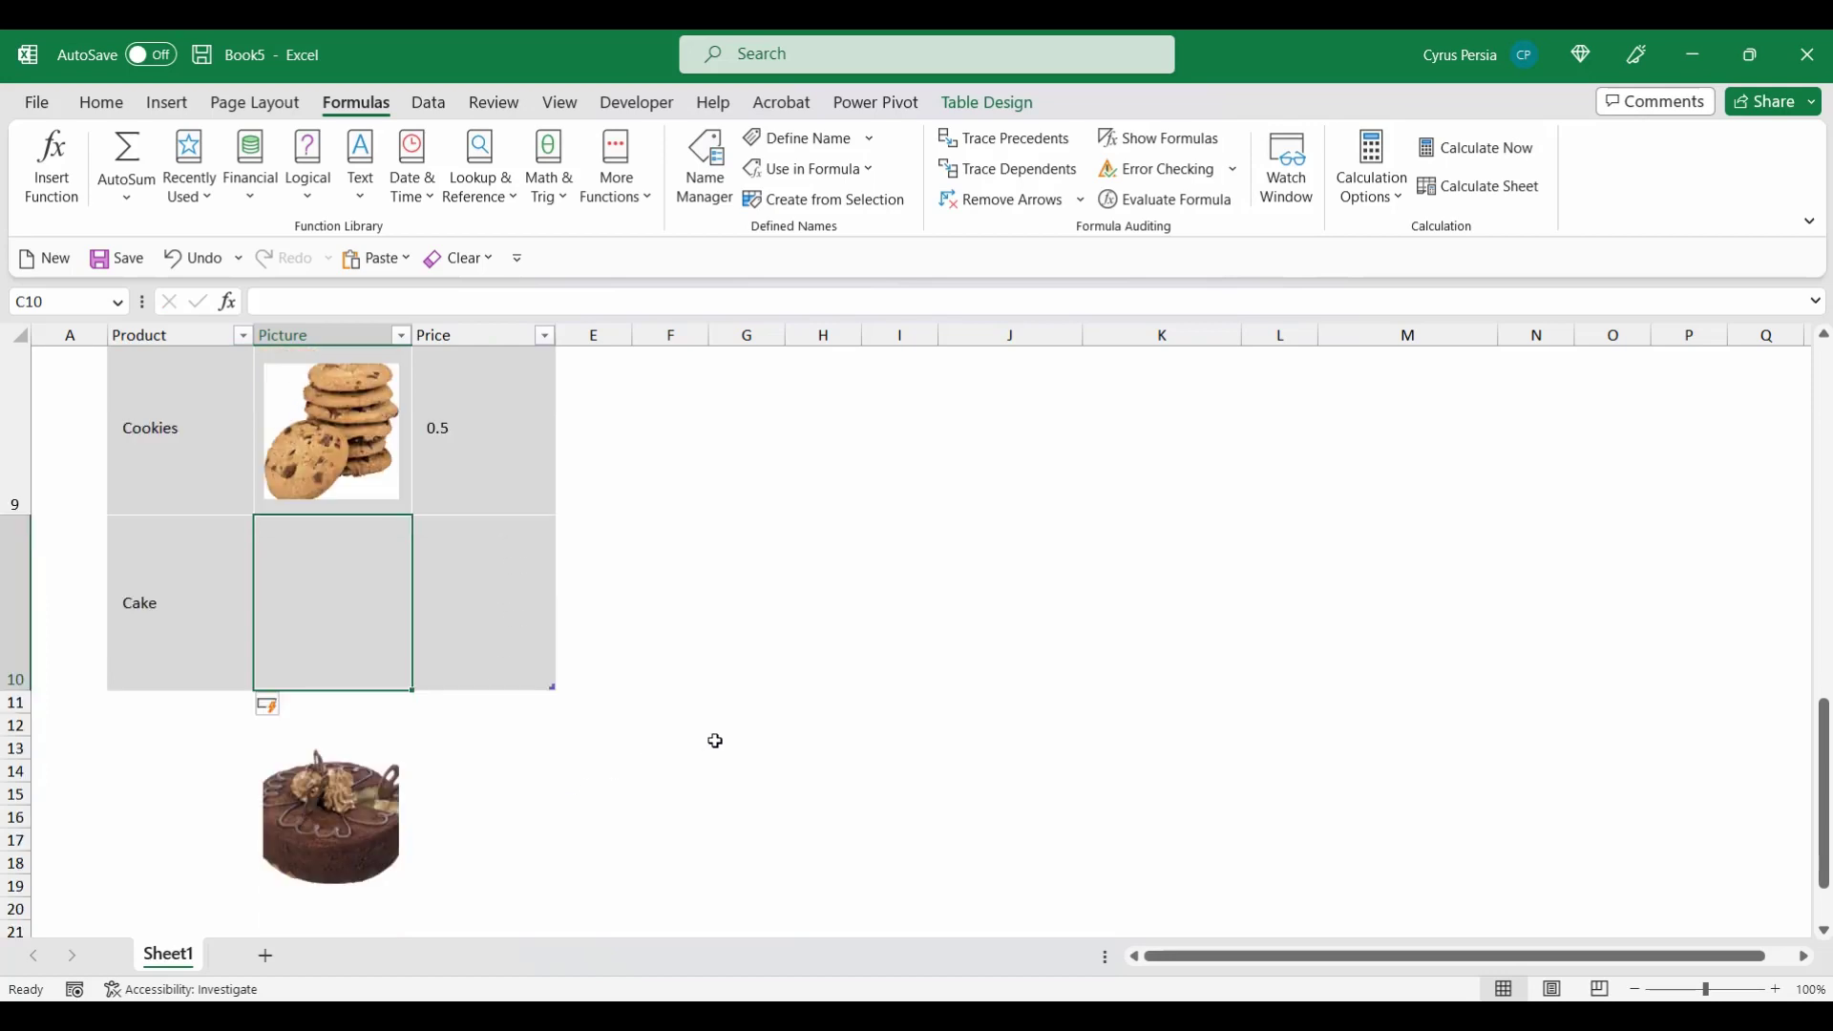
{"action": "left_click", "coordinate": [372, 845]}
{"action": "left_click_drag", "start_coordinate": [363, 840], "coordinate": [358, 625]}
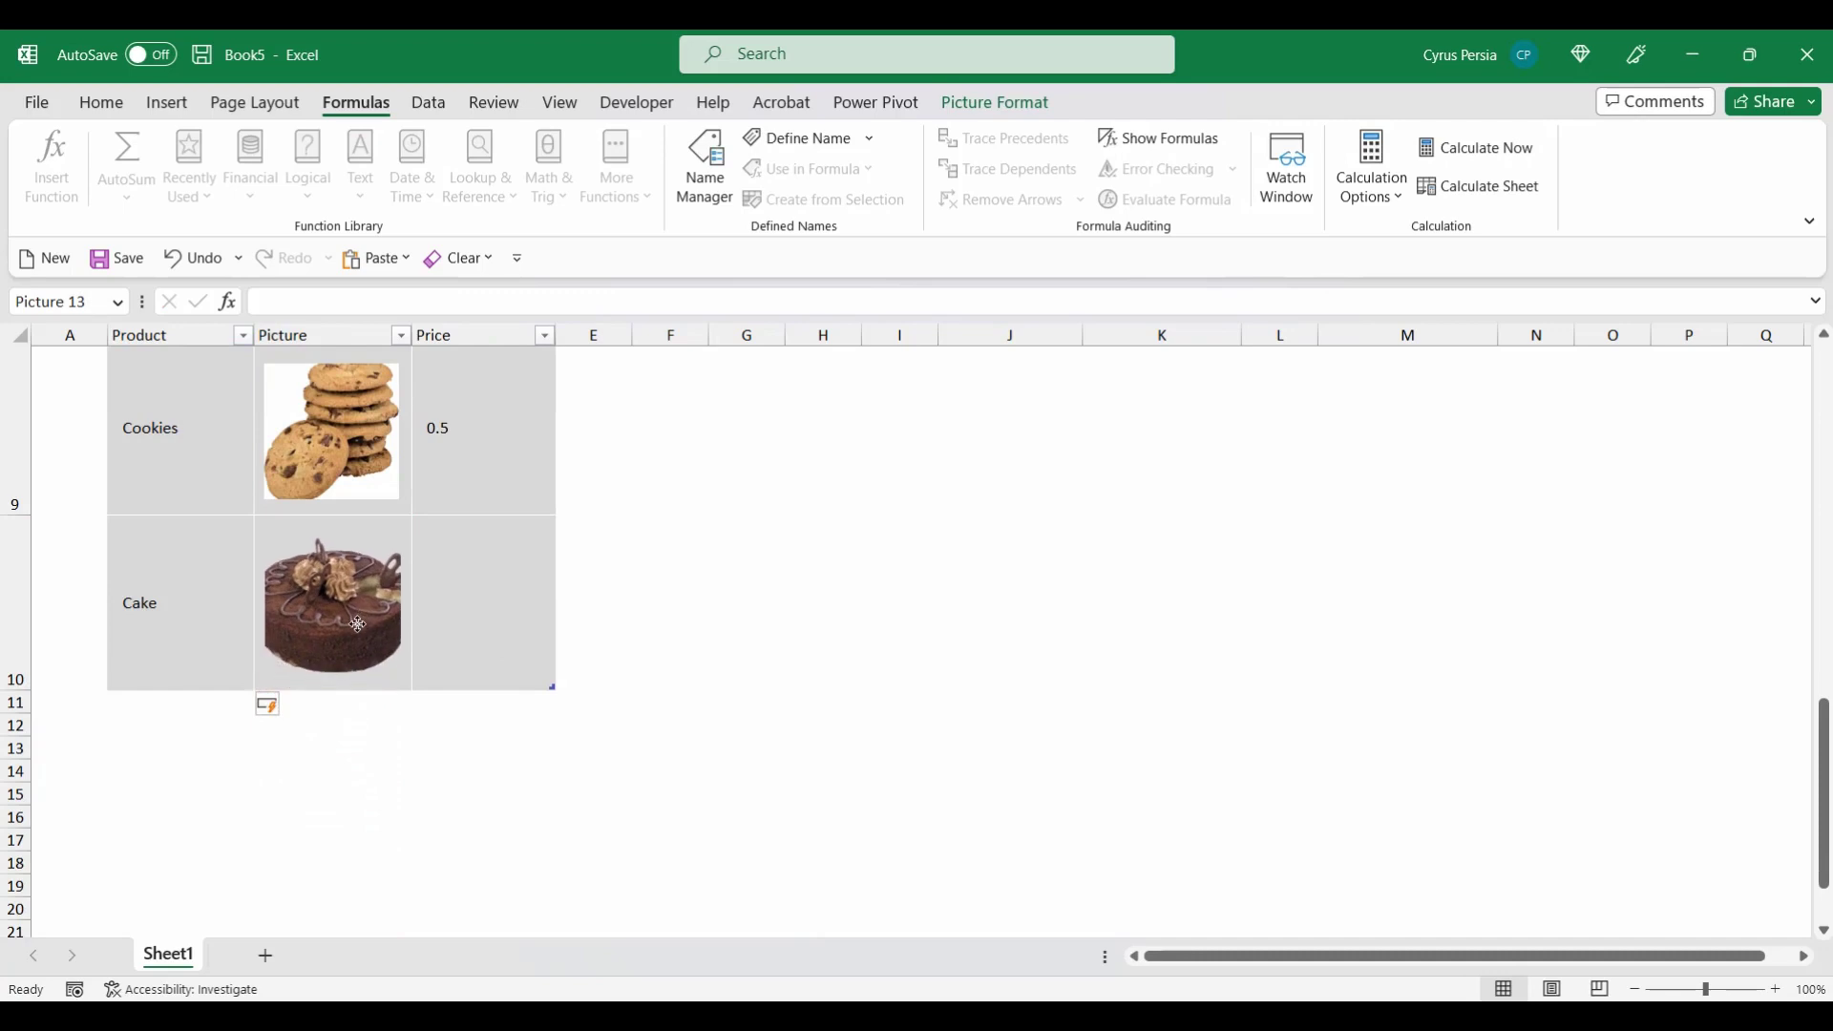
{"action": "left_click", "coordinate": [485, 622]}
{"action": "type", "text": "20"}
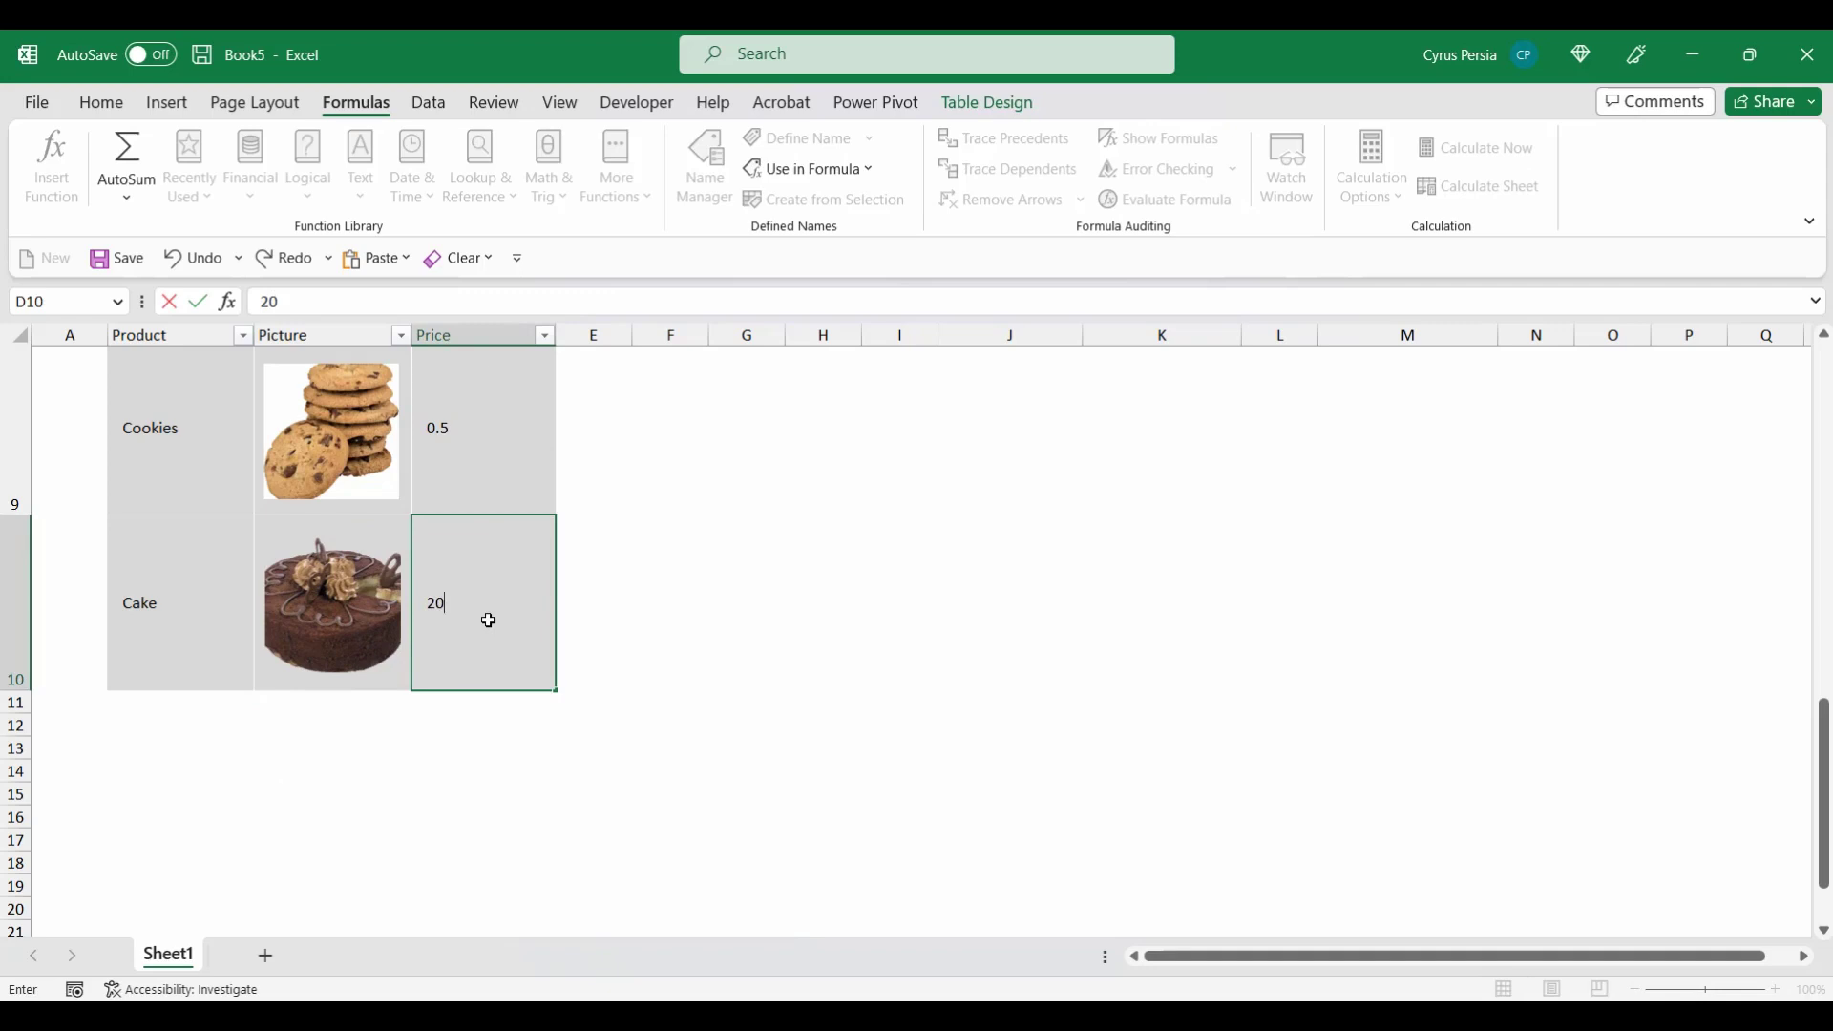
{"action": "key", "text": "Return"}
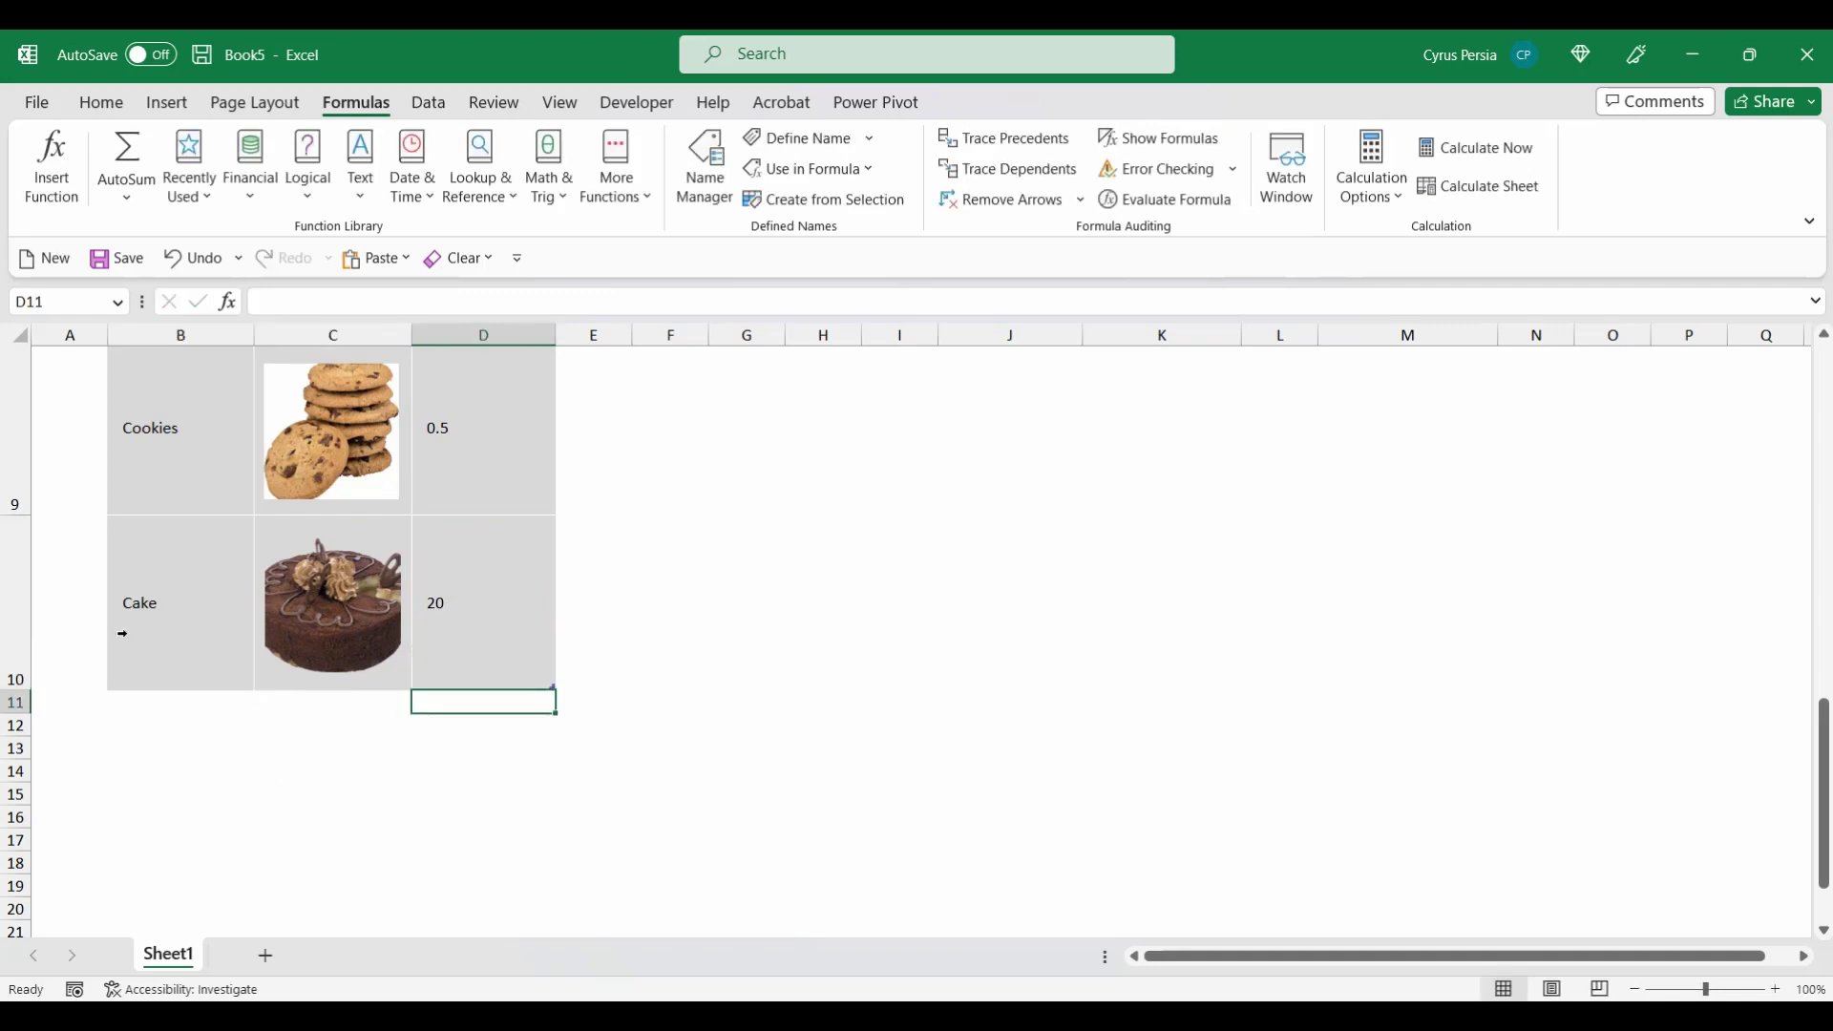
Choose Cake in J3's dropdown so K3 shows the chocolate cake photo
{"action": "scroll", "coordinate": [1177, 668], "scroll_direction": "up", "scroll_amount": 5}
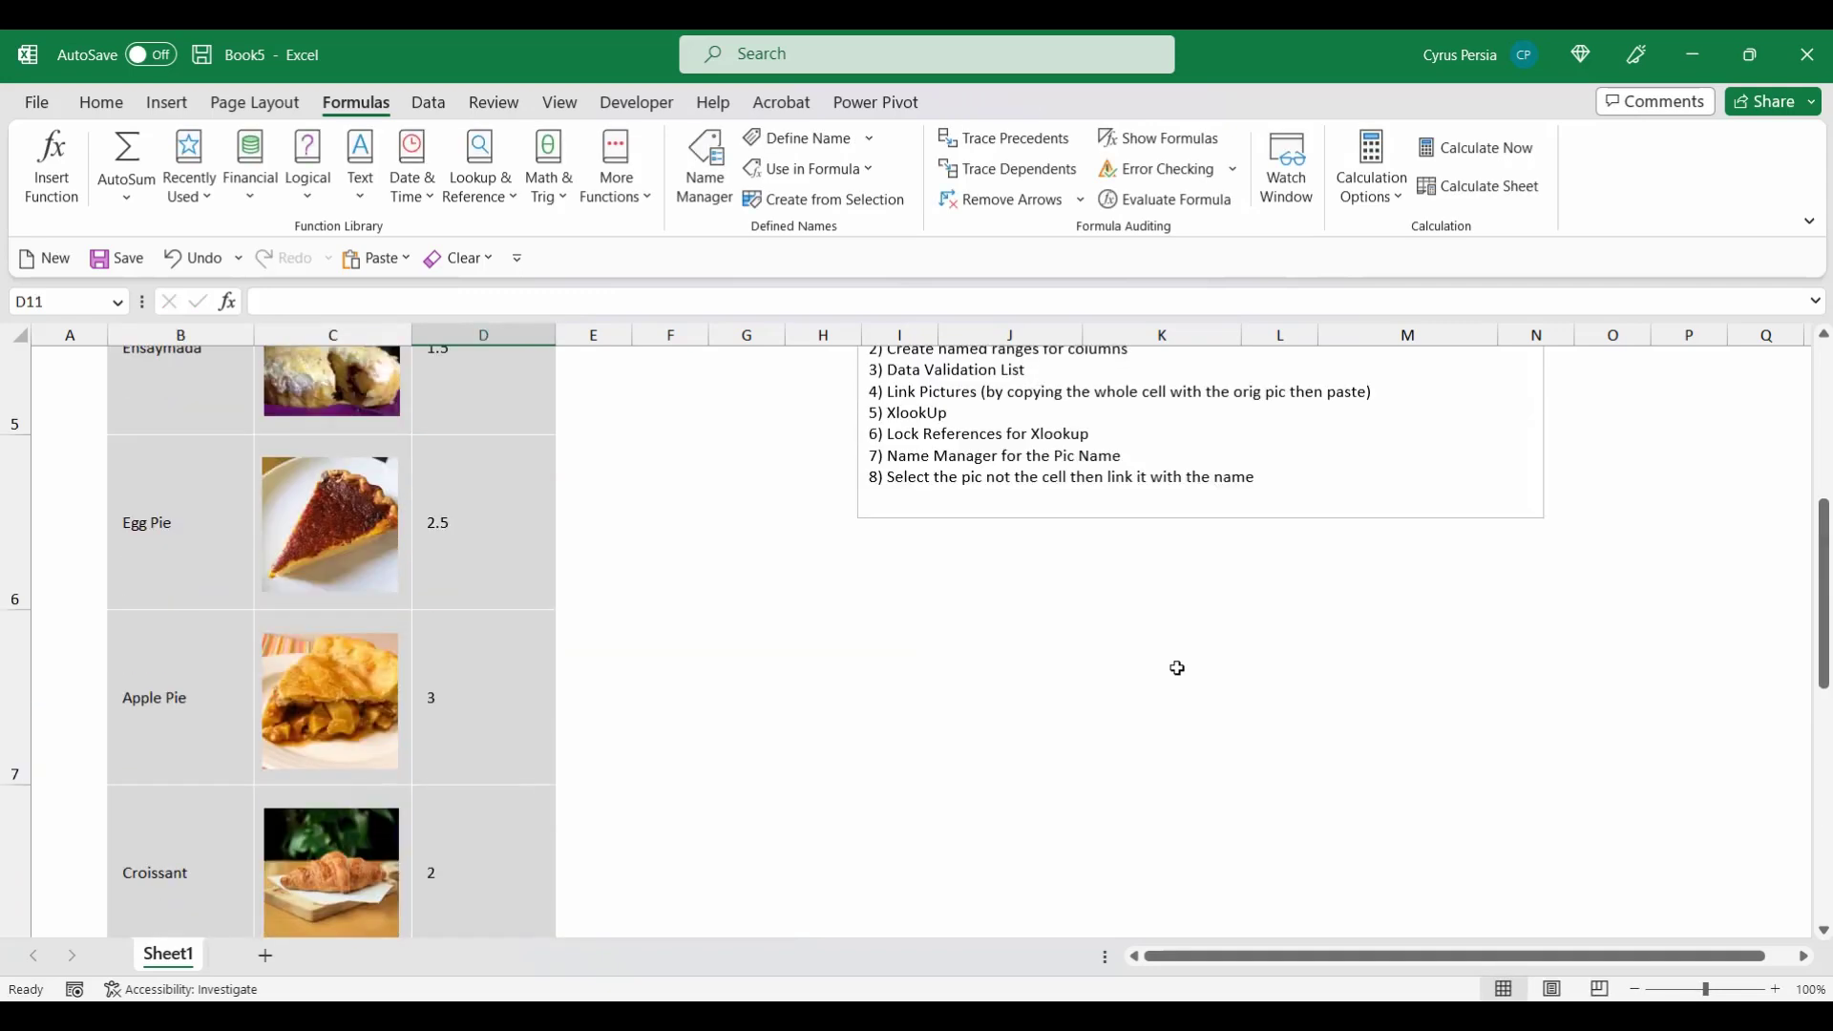
{"action": "left_click", "coordinate": [1008, 520]}
{"action": "left_click", "coordinate": [1092, 555]}
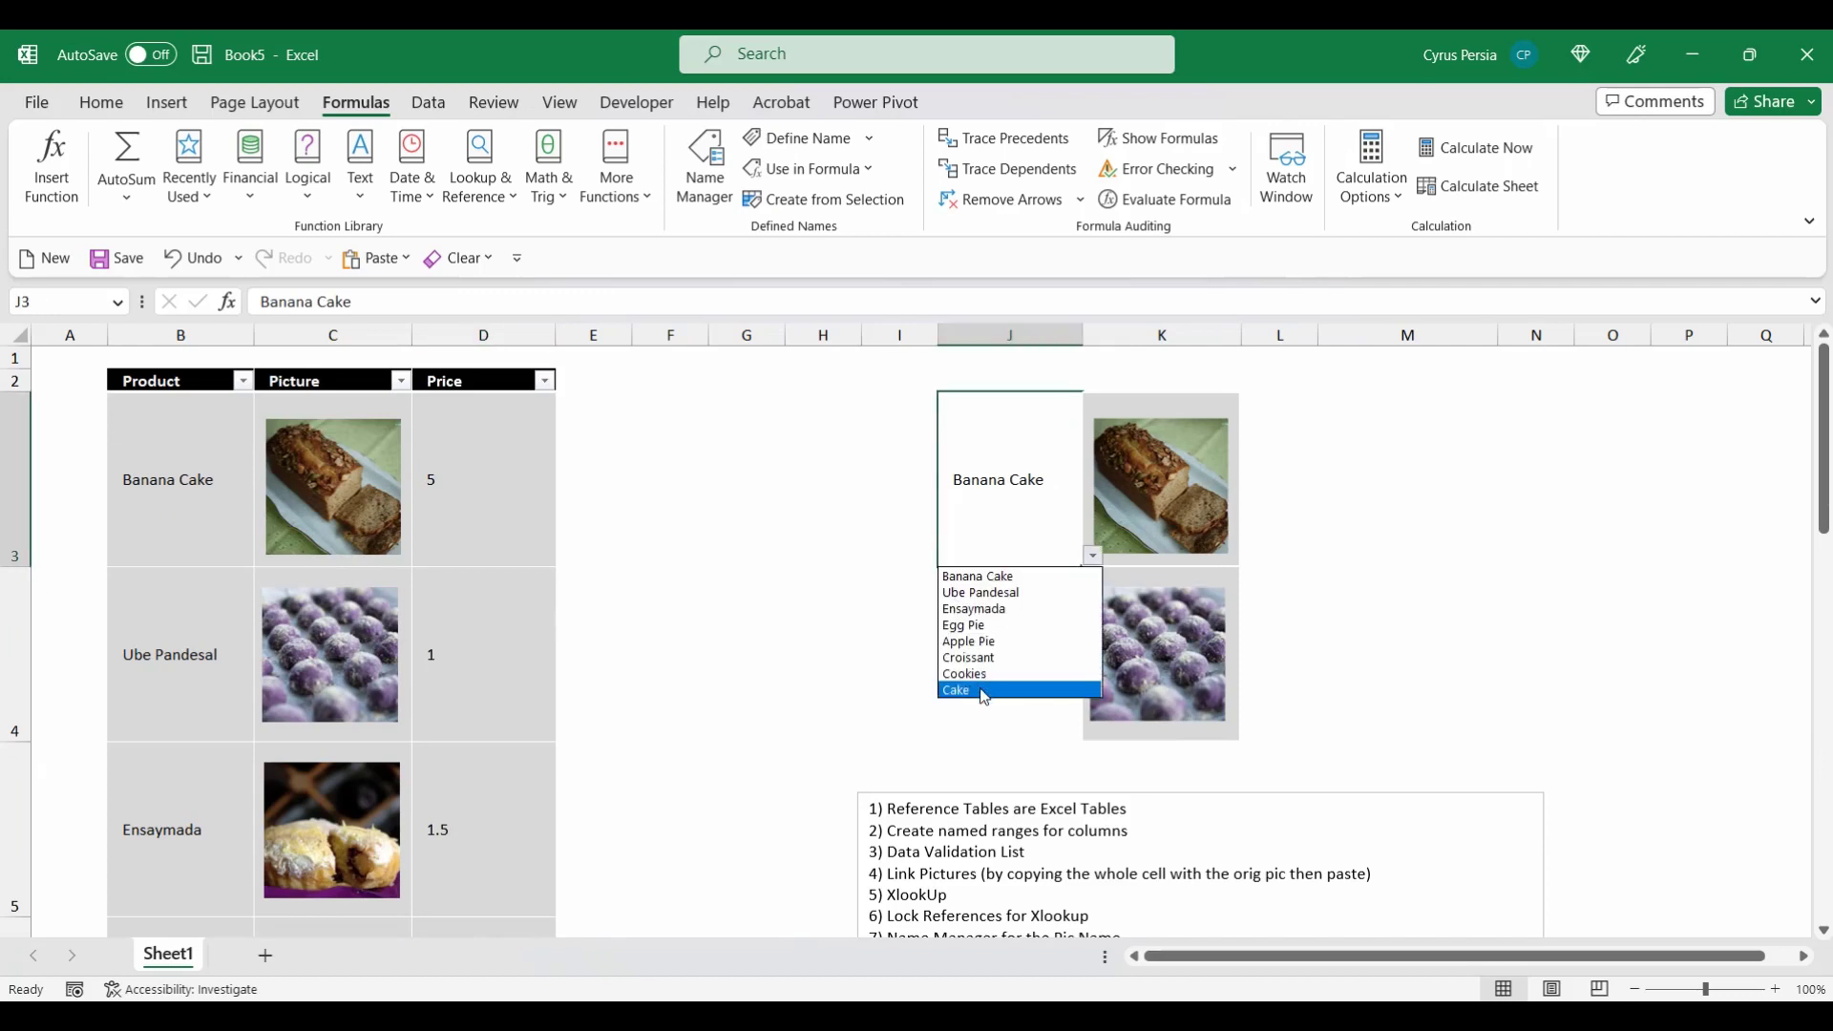
{"action": "left_click", "coordinate": [984, 689]}
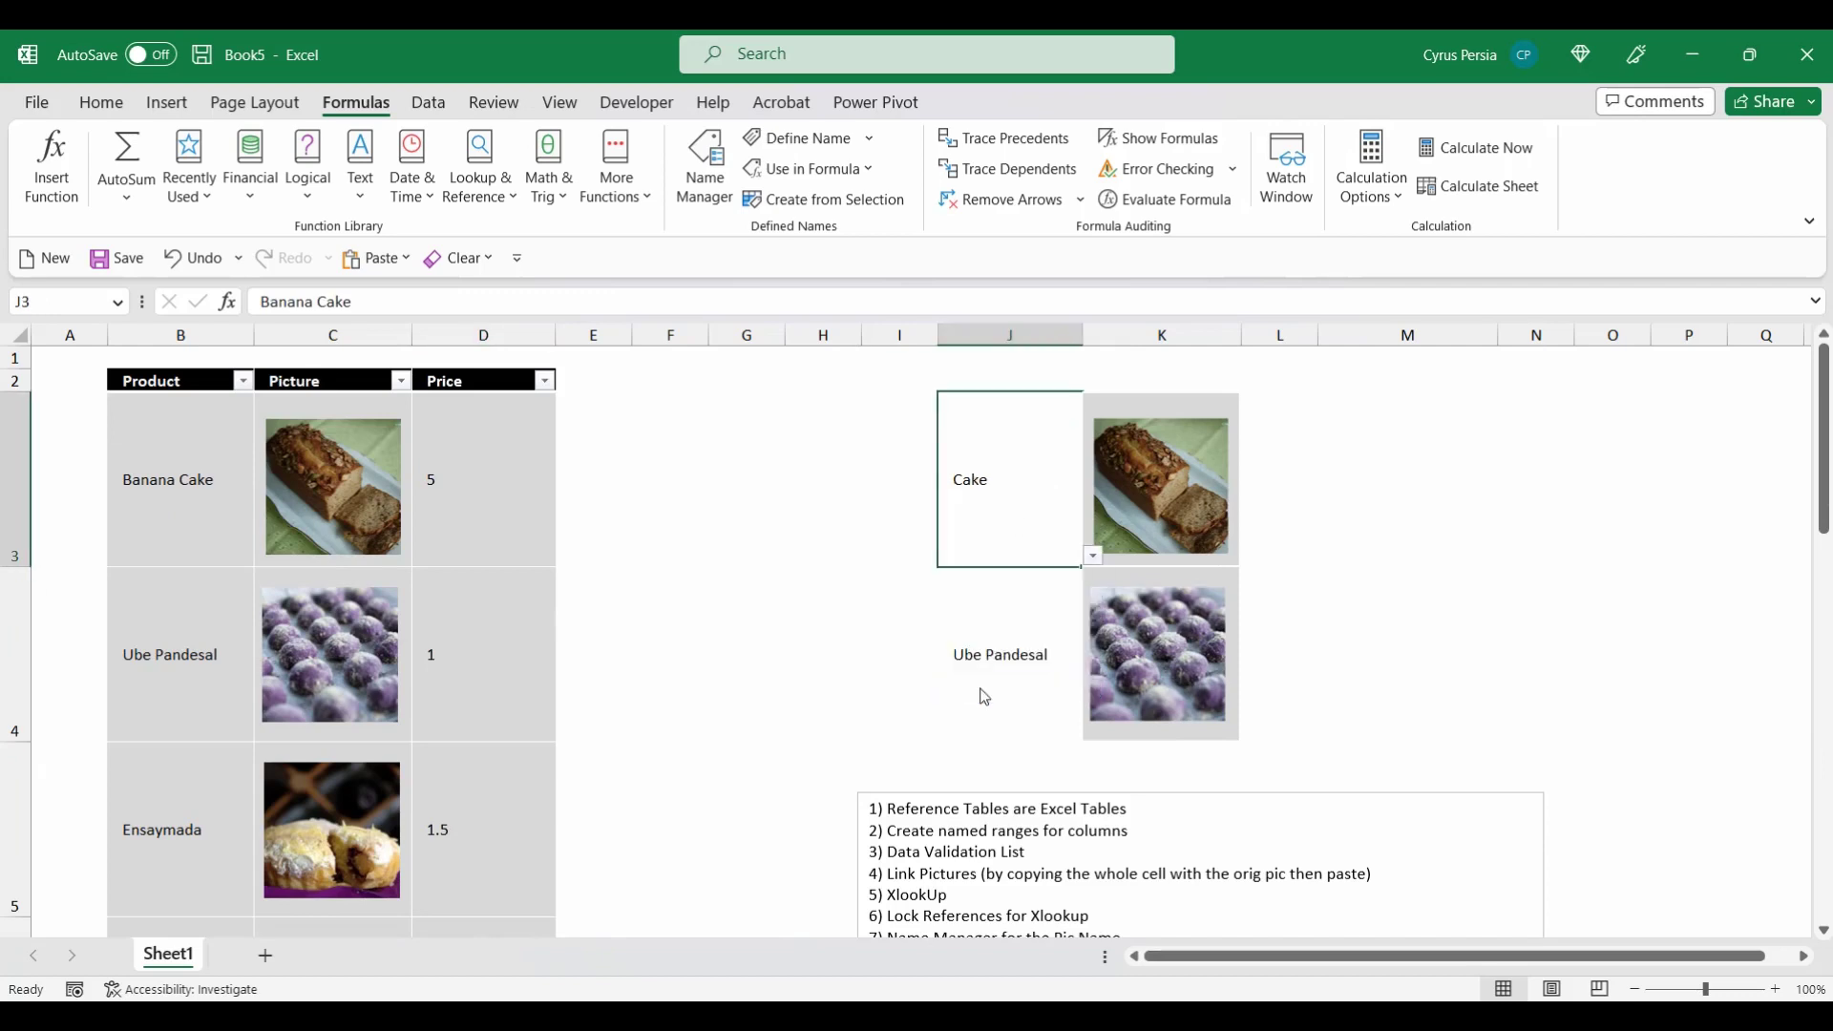
{"action": "left_click", "coordinate": [1413, 501]}
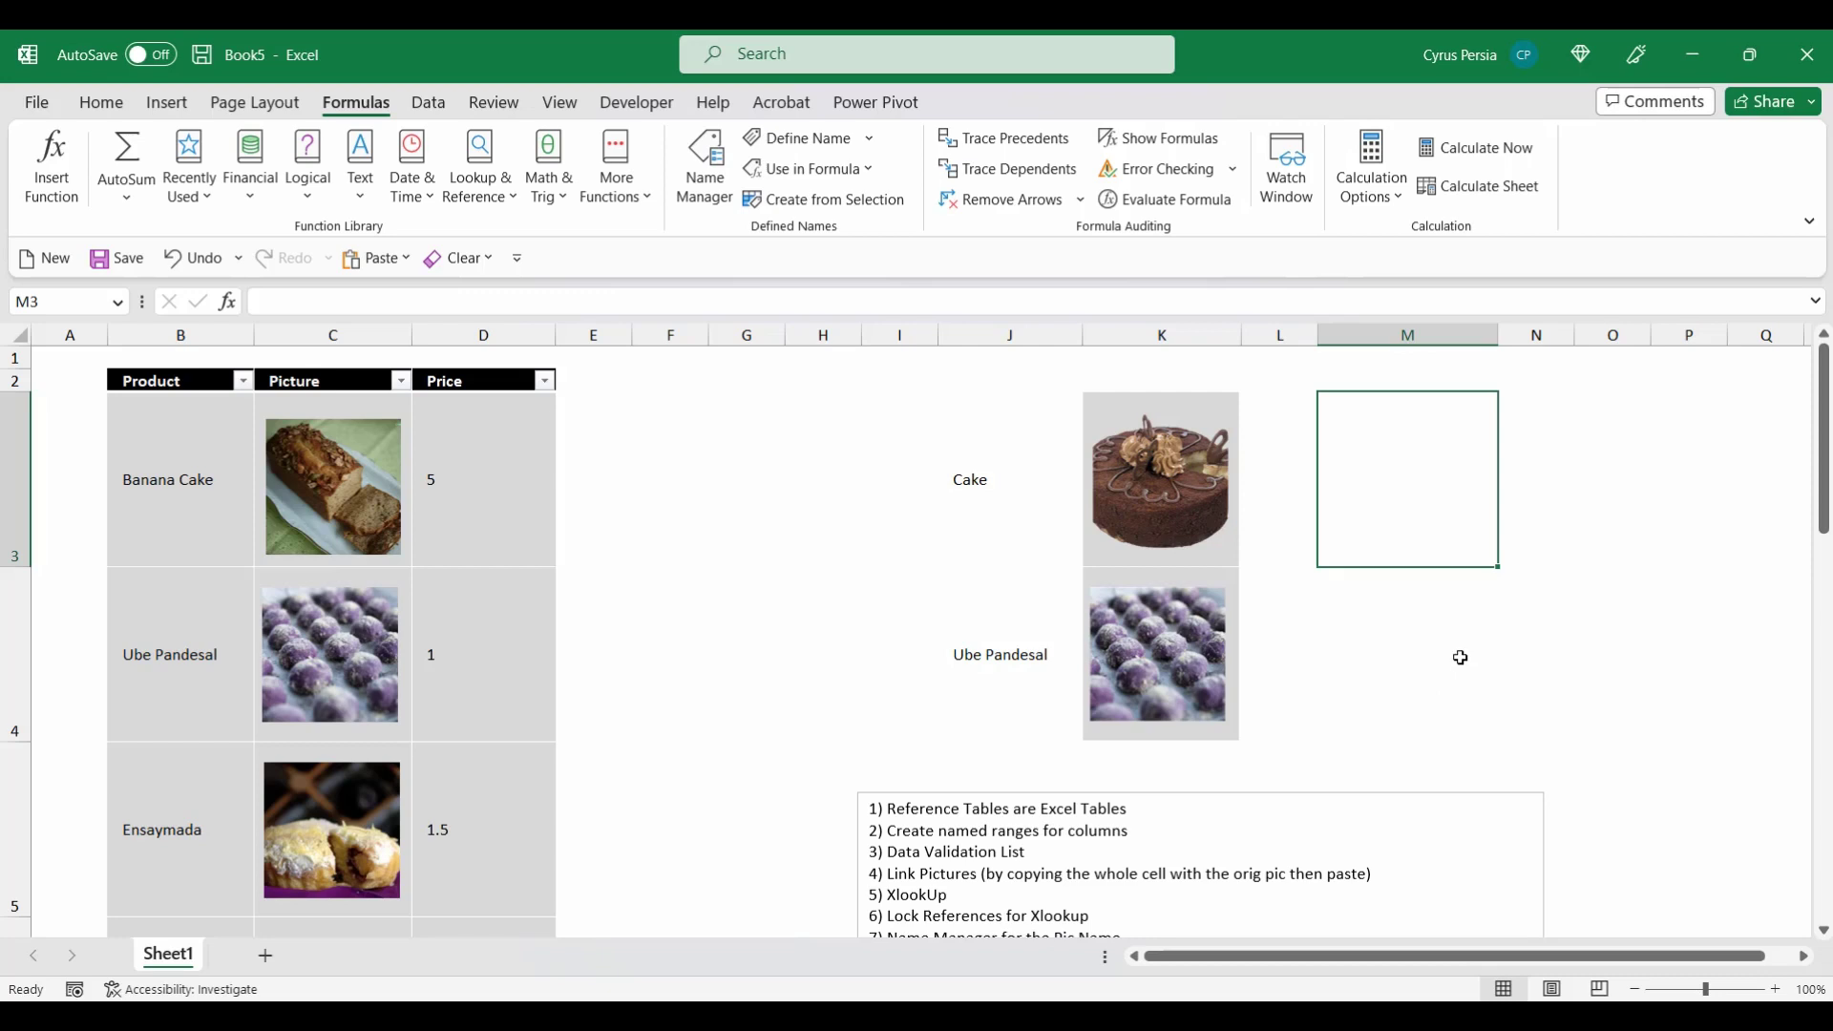
{"action": "left_click", "coordinate": [480, 491]}
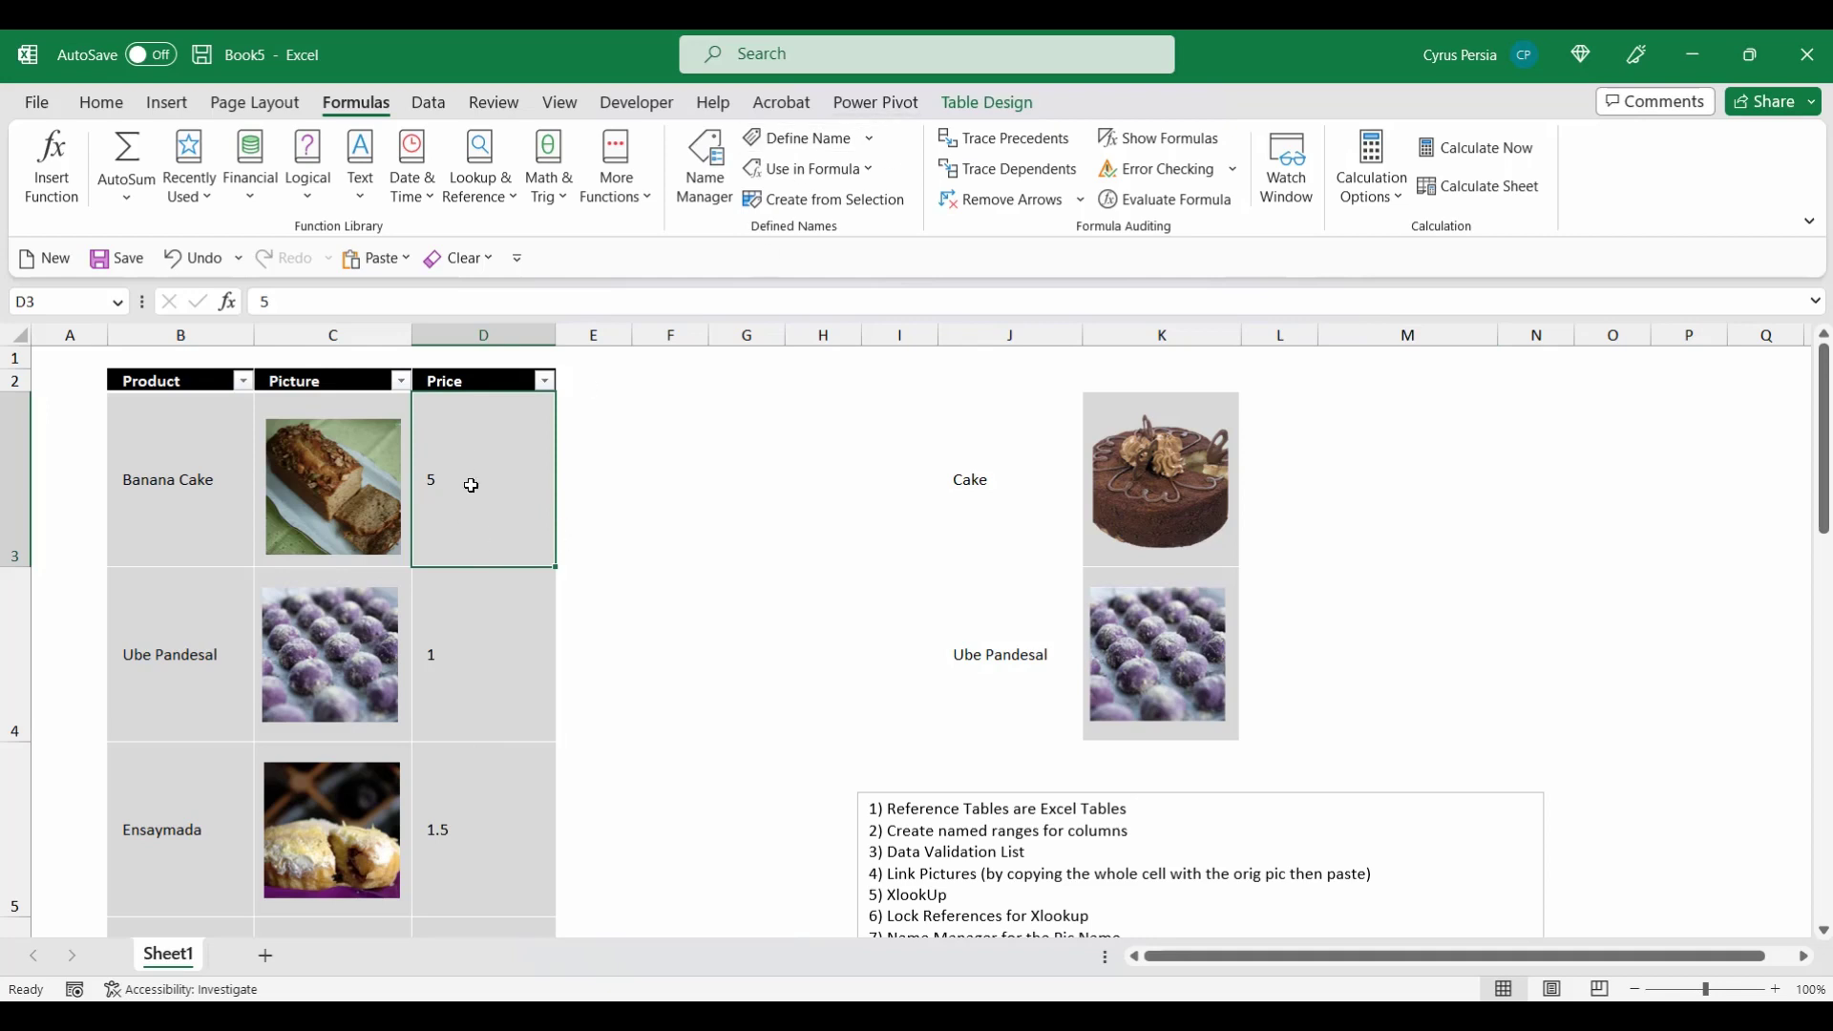
Try Orange Medium and no style, then give the product table a grey Medium grid style
{"action": "left_click", "coordinate": [988, 105]}
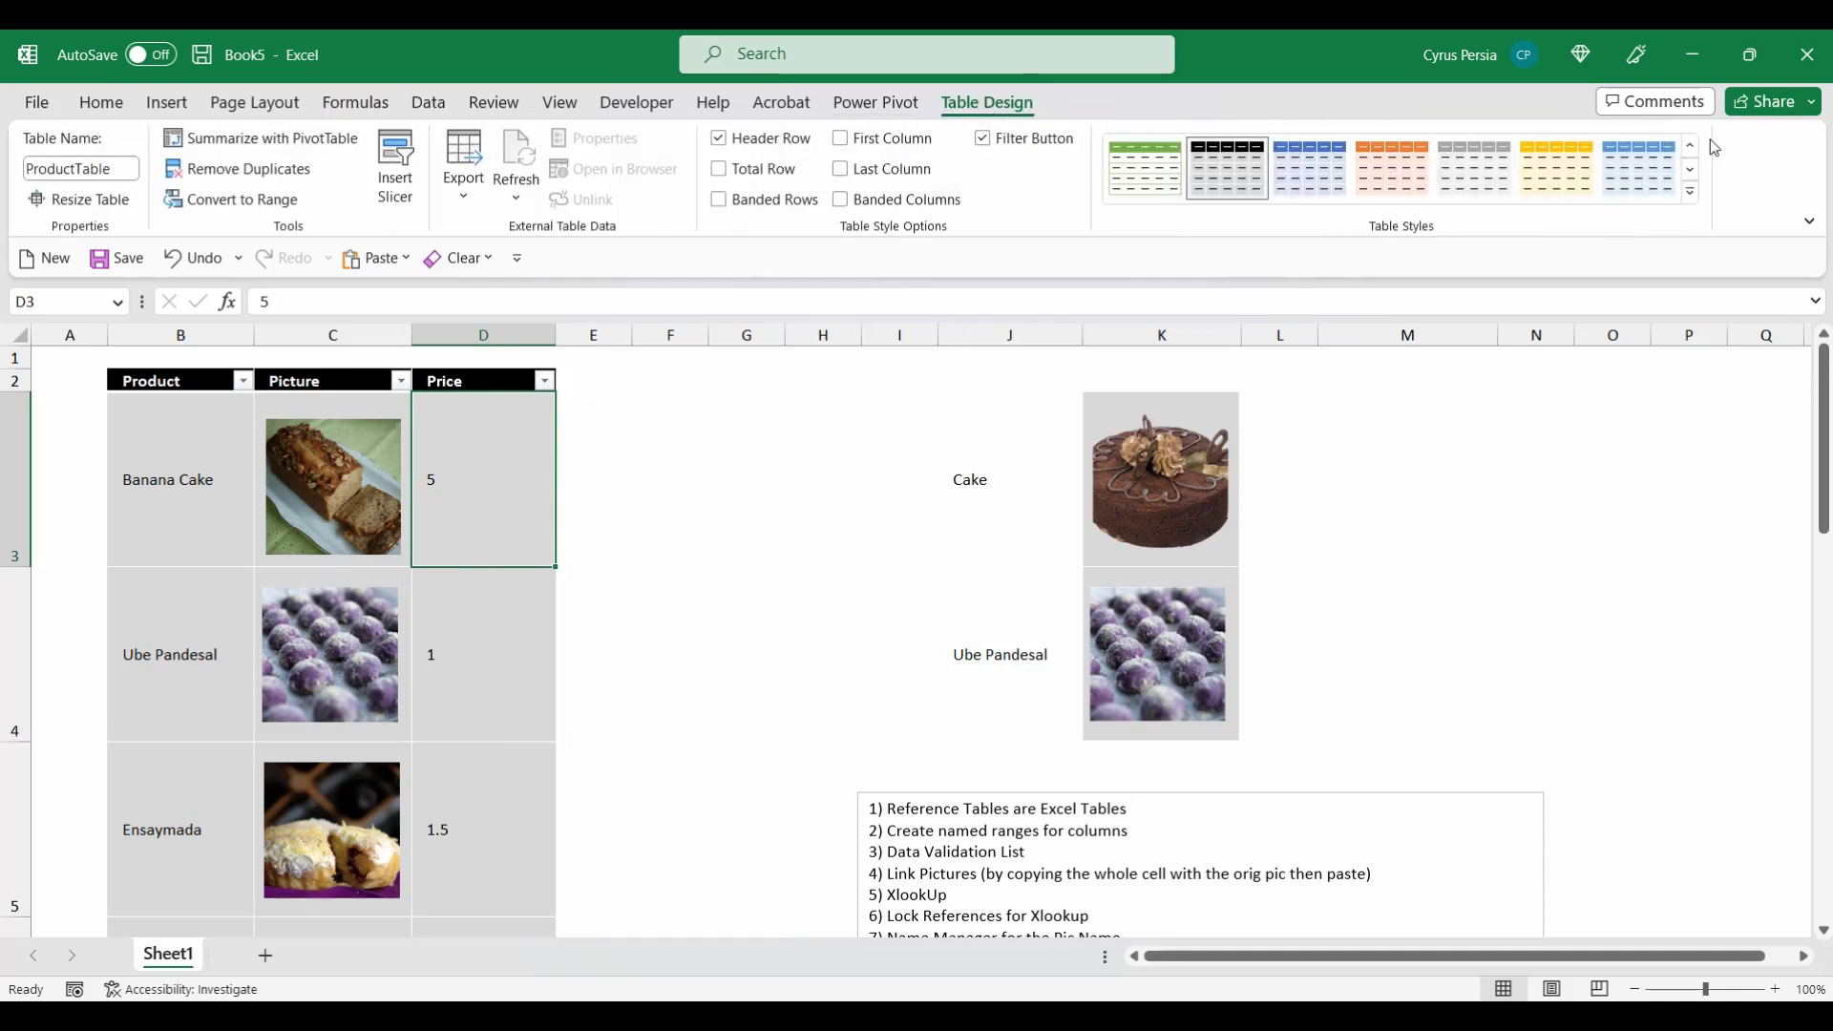
{"action": "left_click", "coordinate": [1402, 187]}
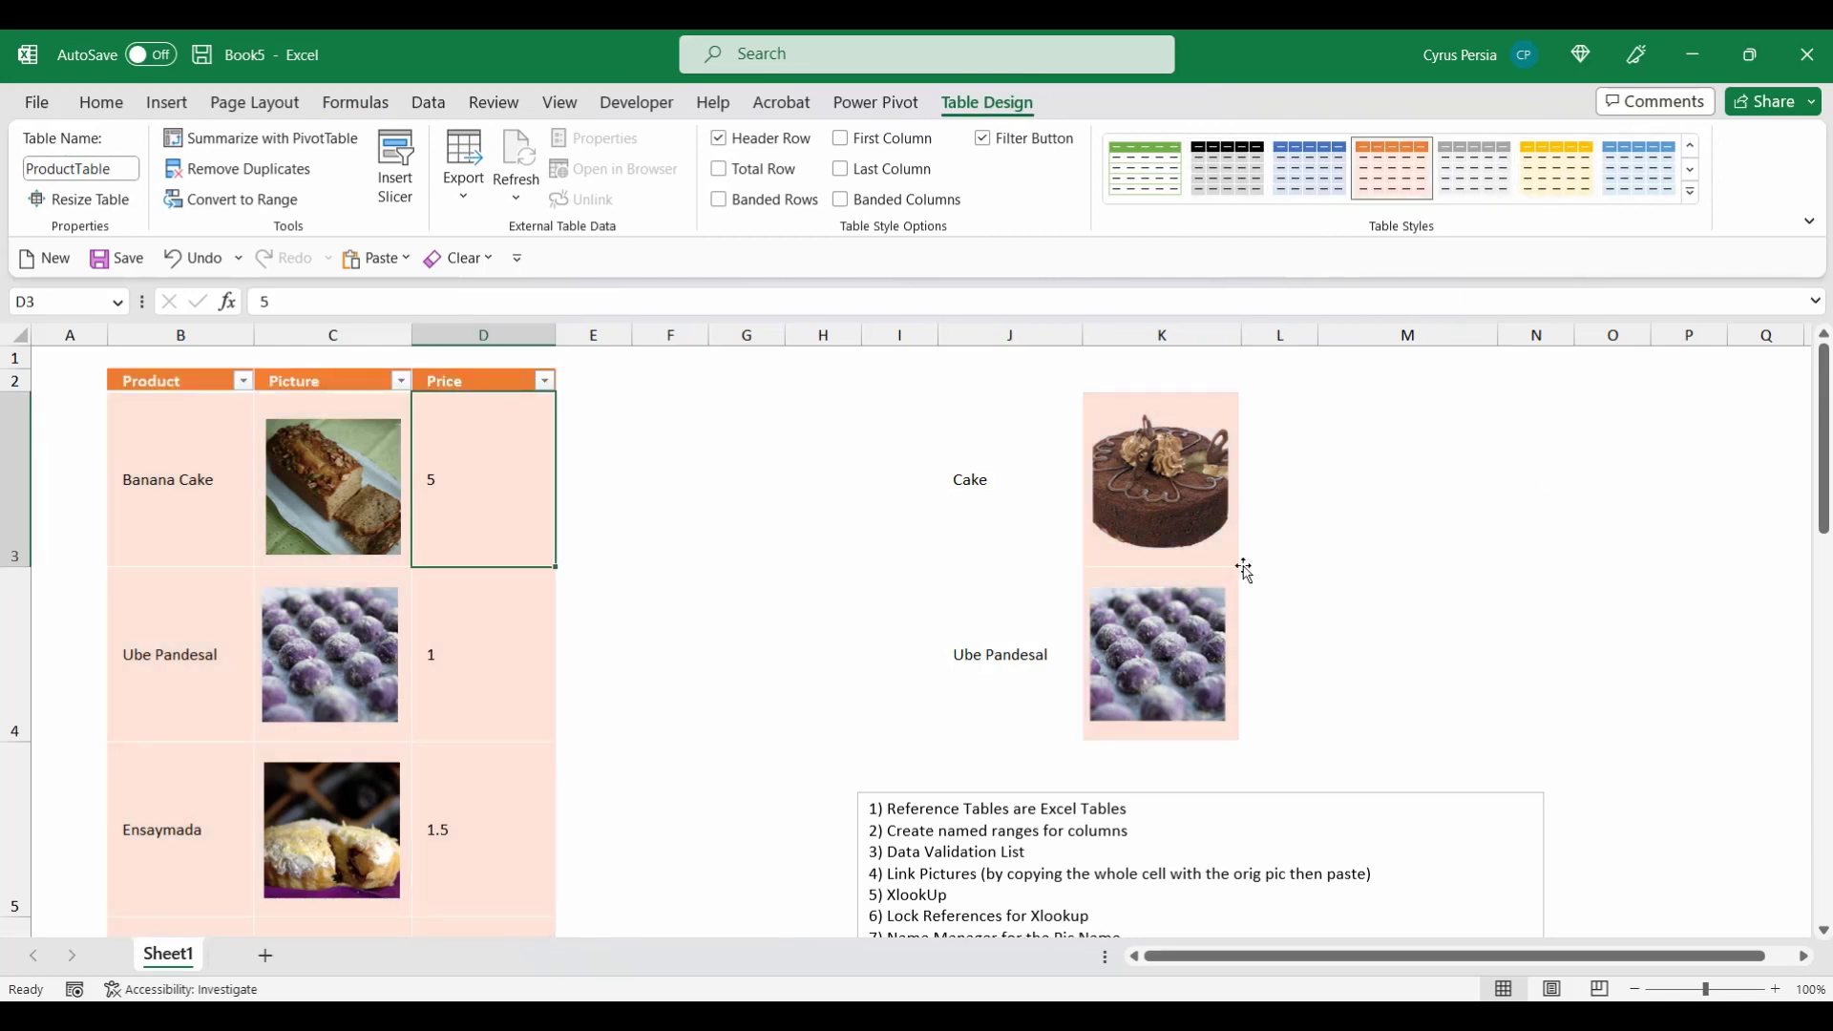
{"action": "left_click", "coordinate": [1696, 204]}
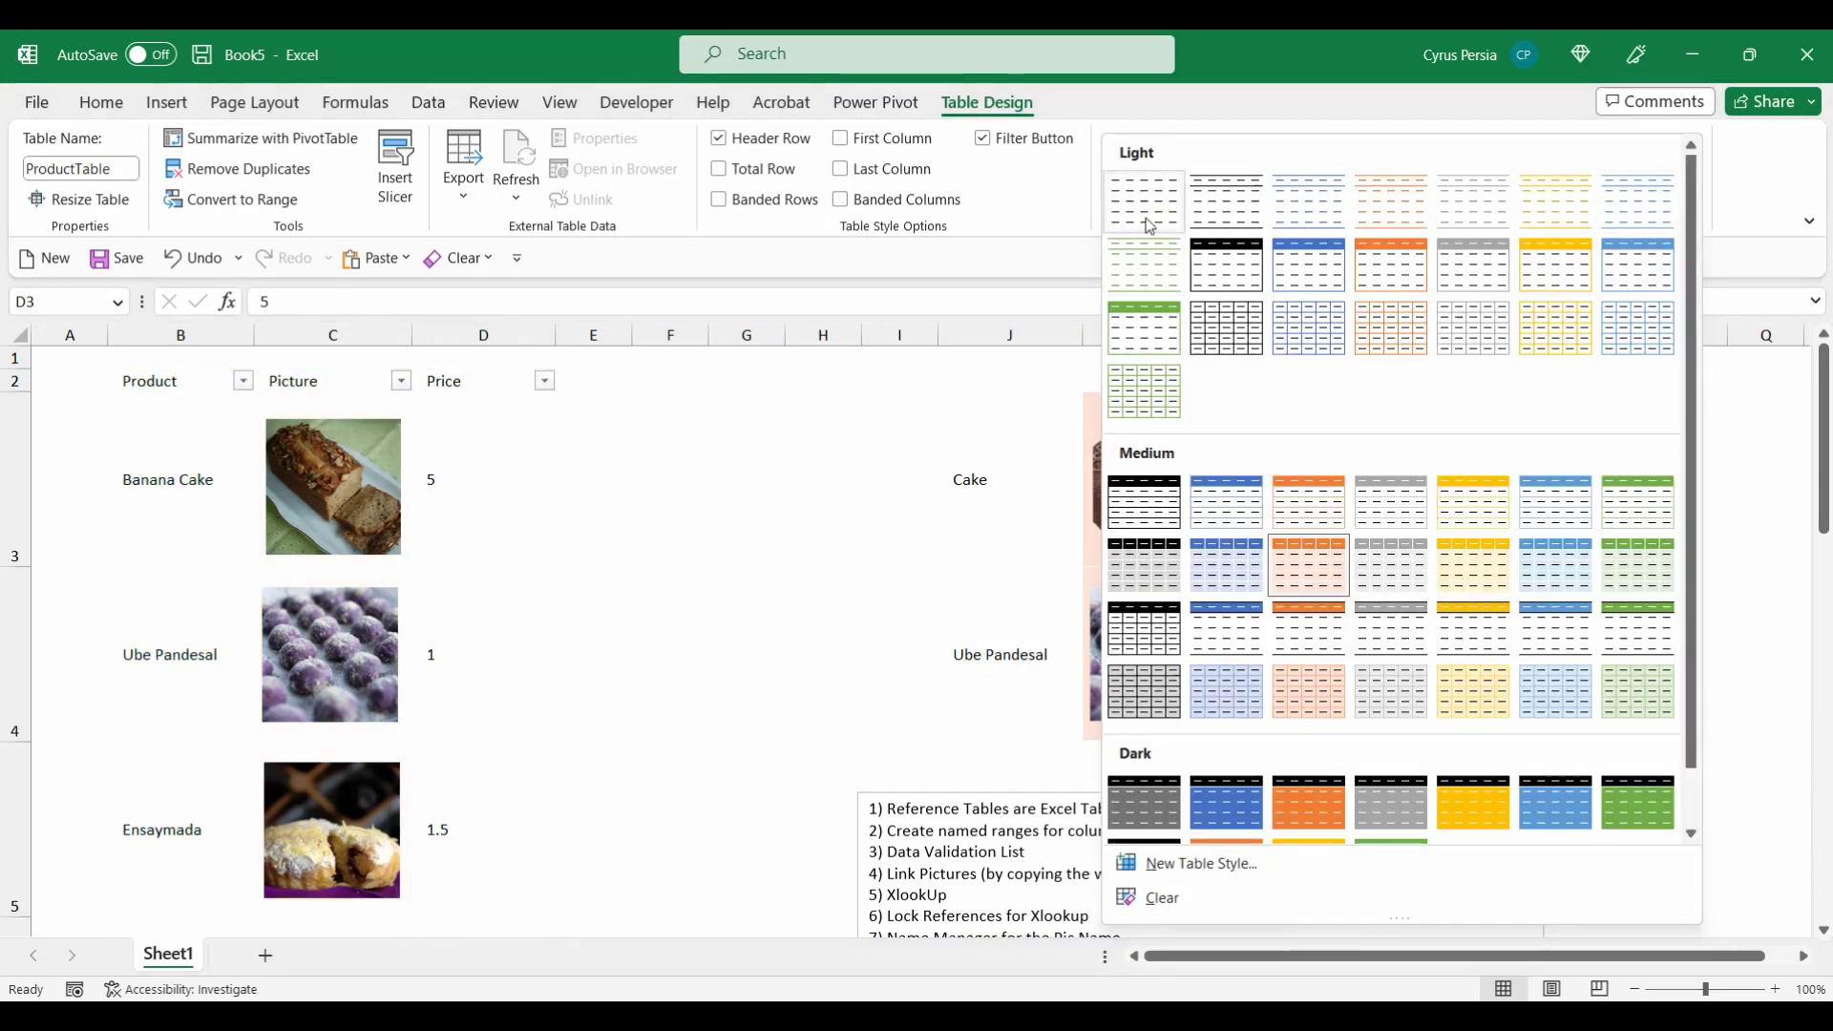
{"action": "left_click", "coordinate": [1149, 226]}
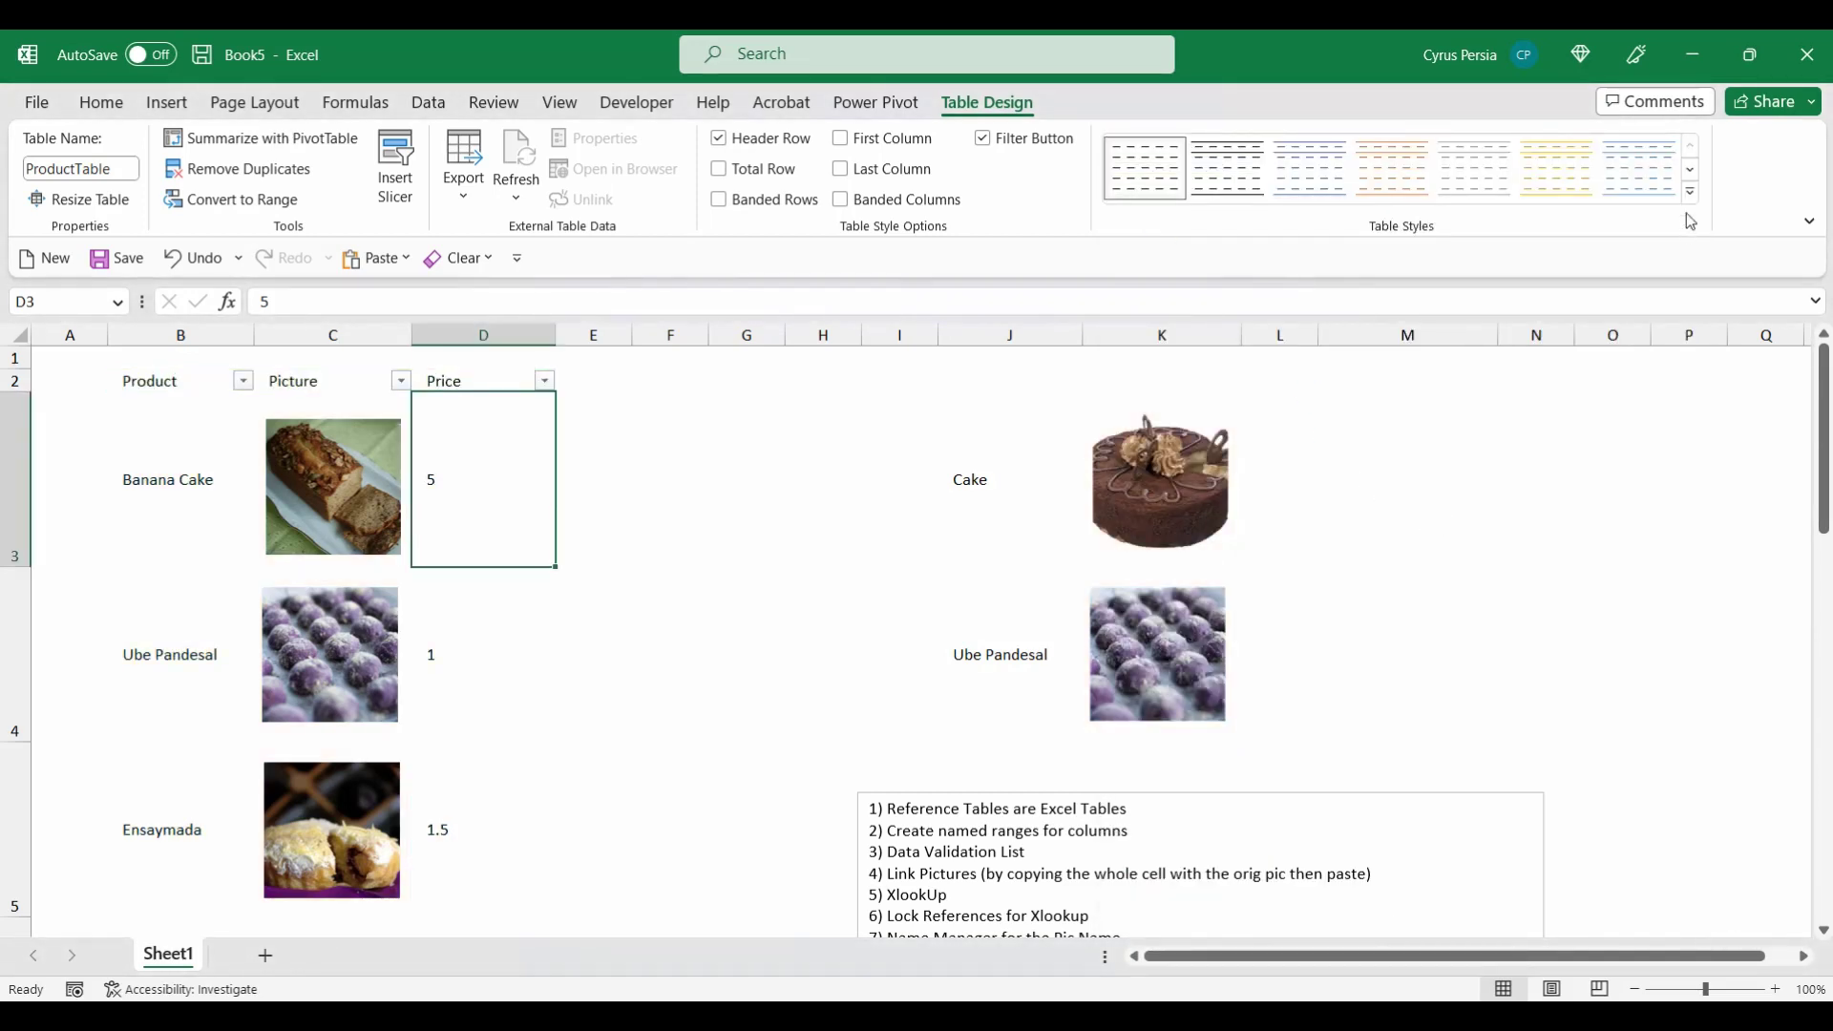
{"action": "left_click", "coordinate": [1695, 204]}
{"action": "left_click", "coordinate": [1144, 691]}
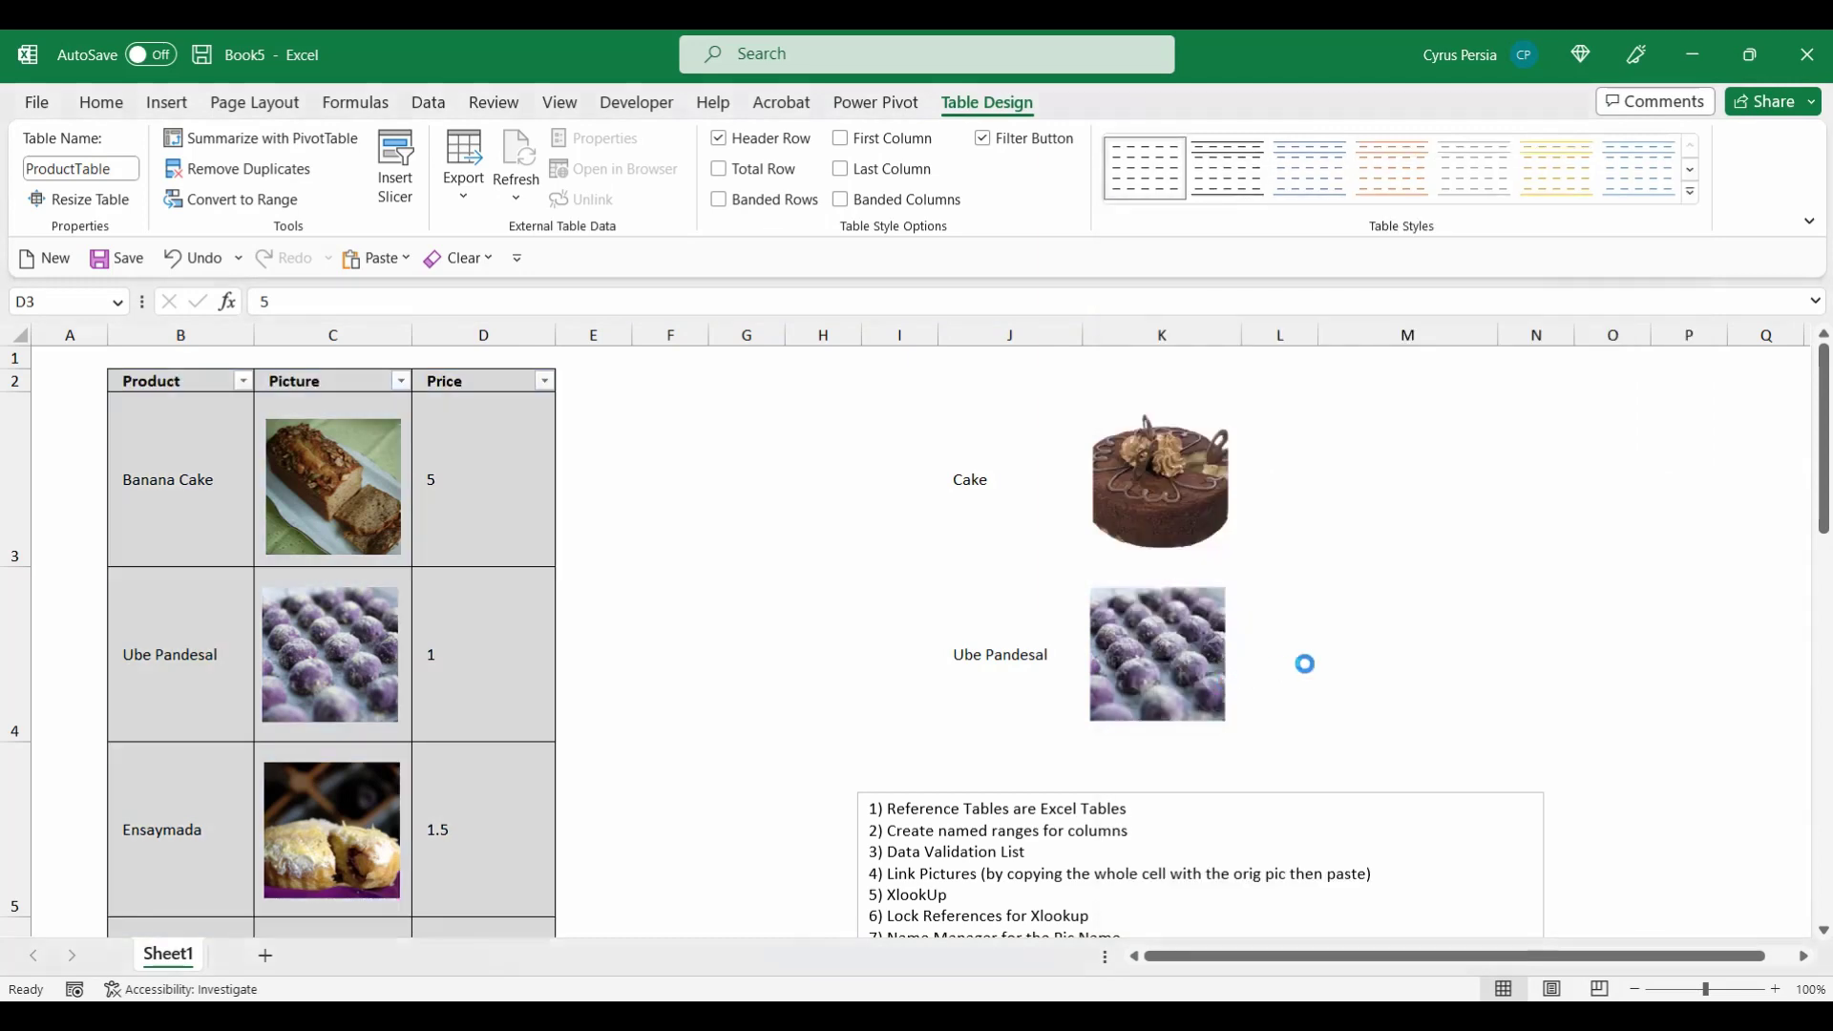
{"action": "left_click", "coordinate": [1485, 513]}
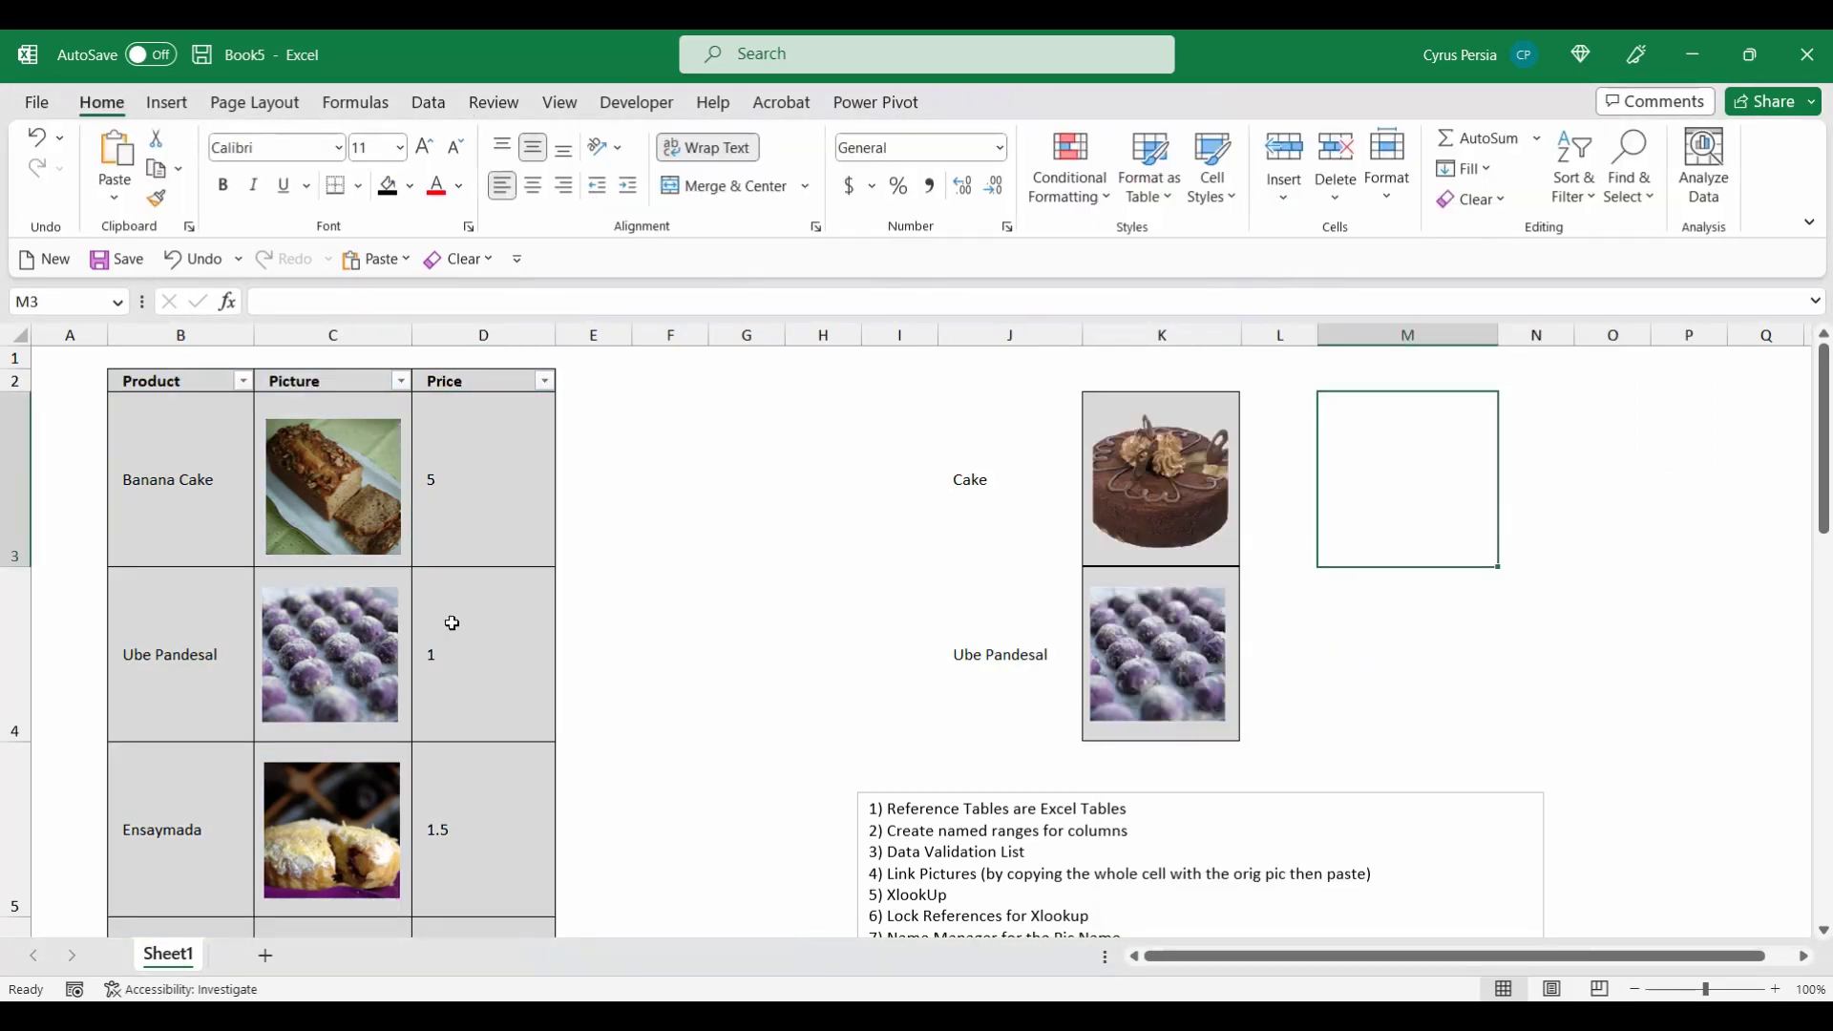
{"action": "left_click", "coordinate": [468, 512]}
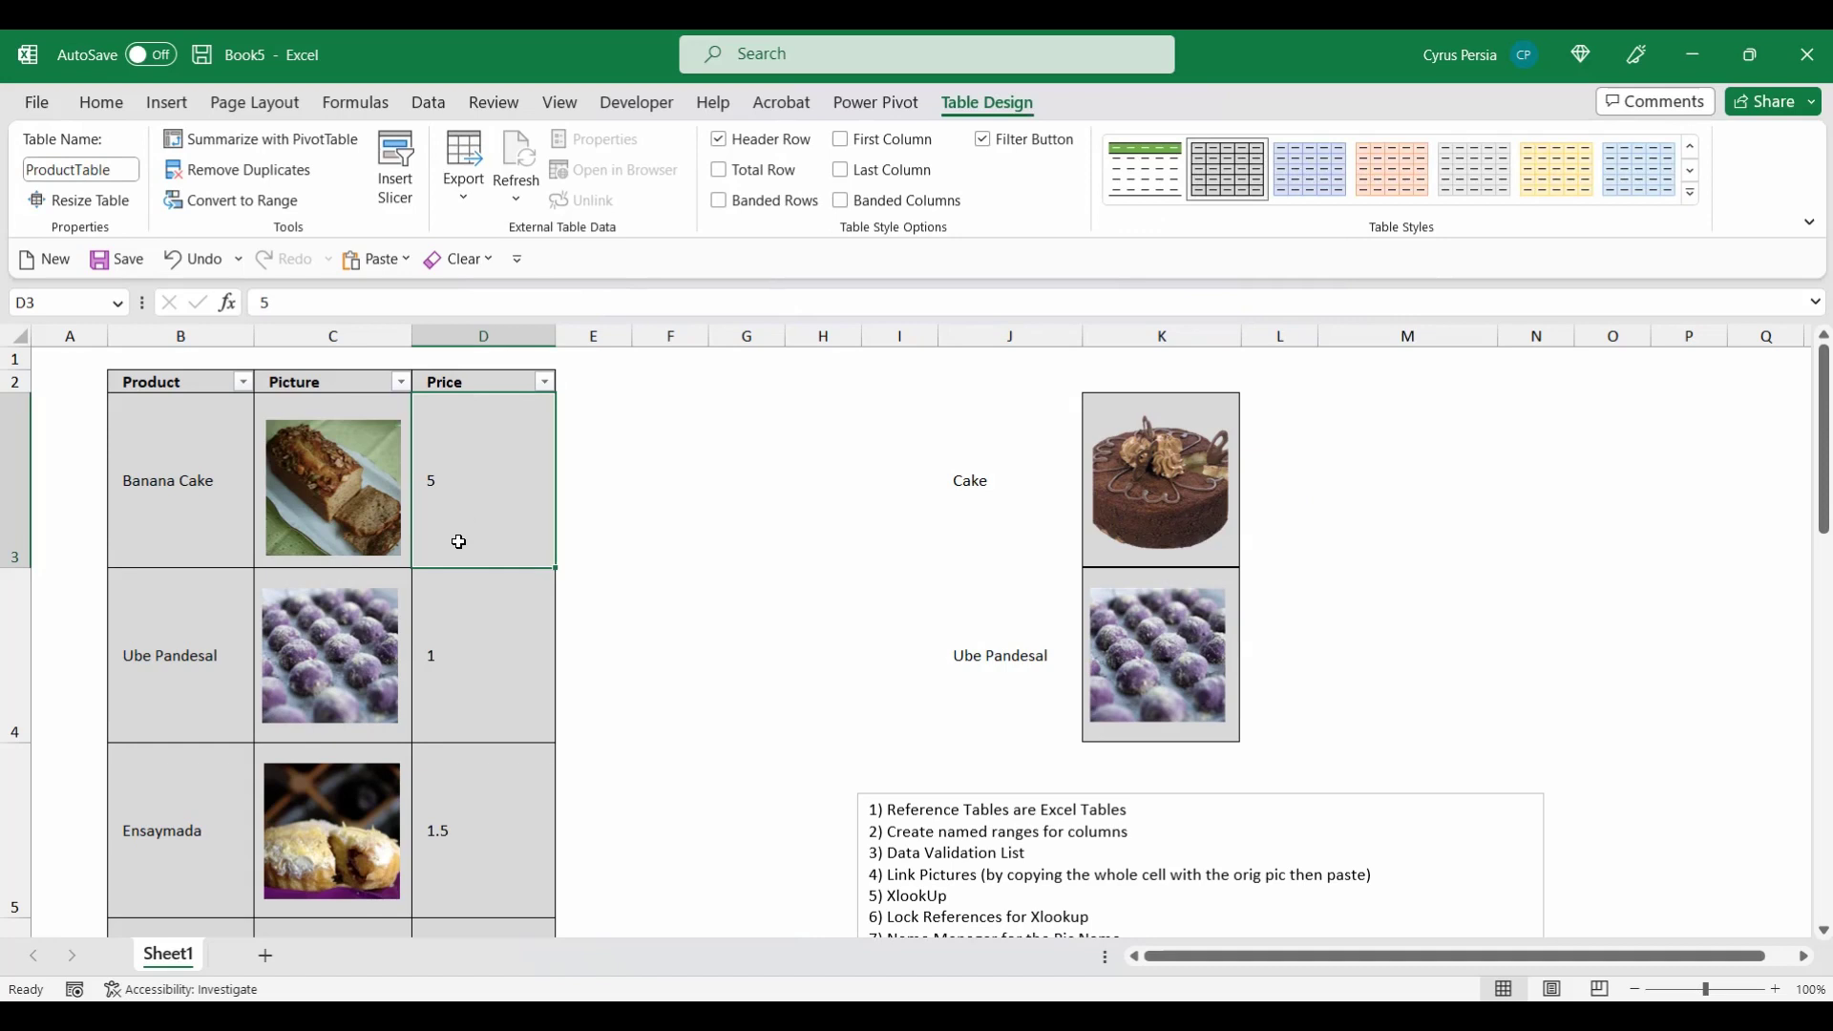
{"action": "left_click", "coordinate": [1418, 472]}
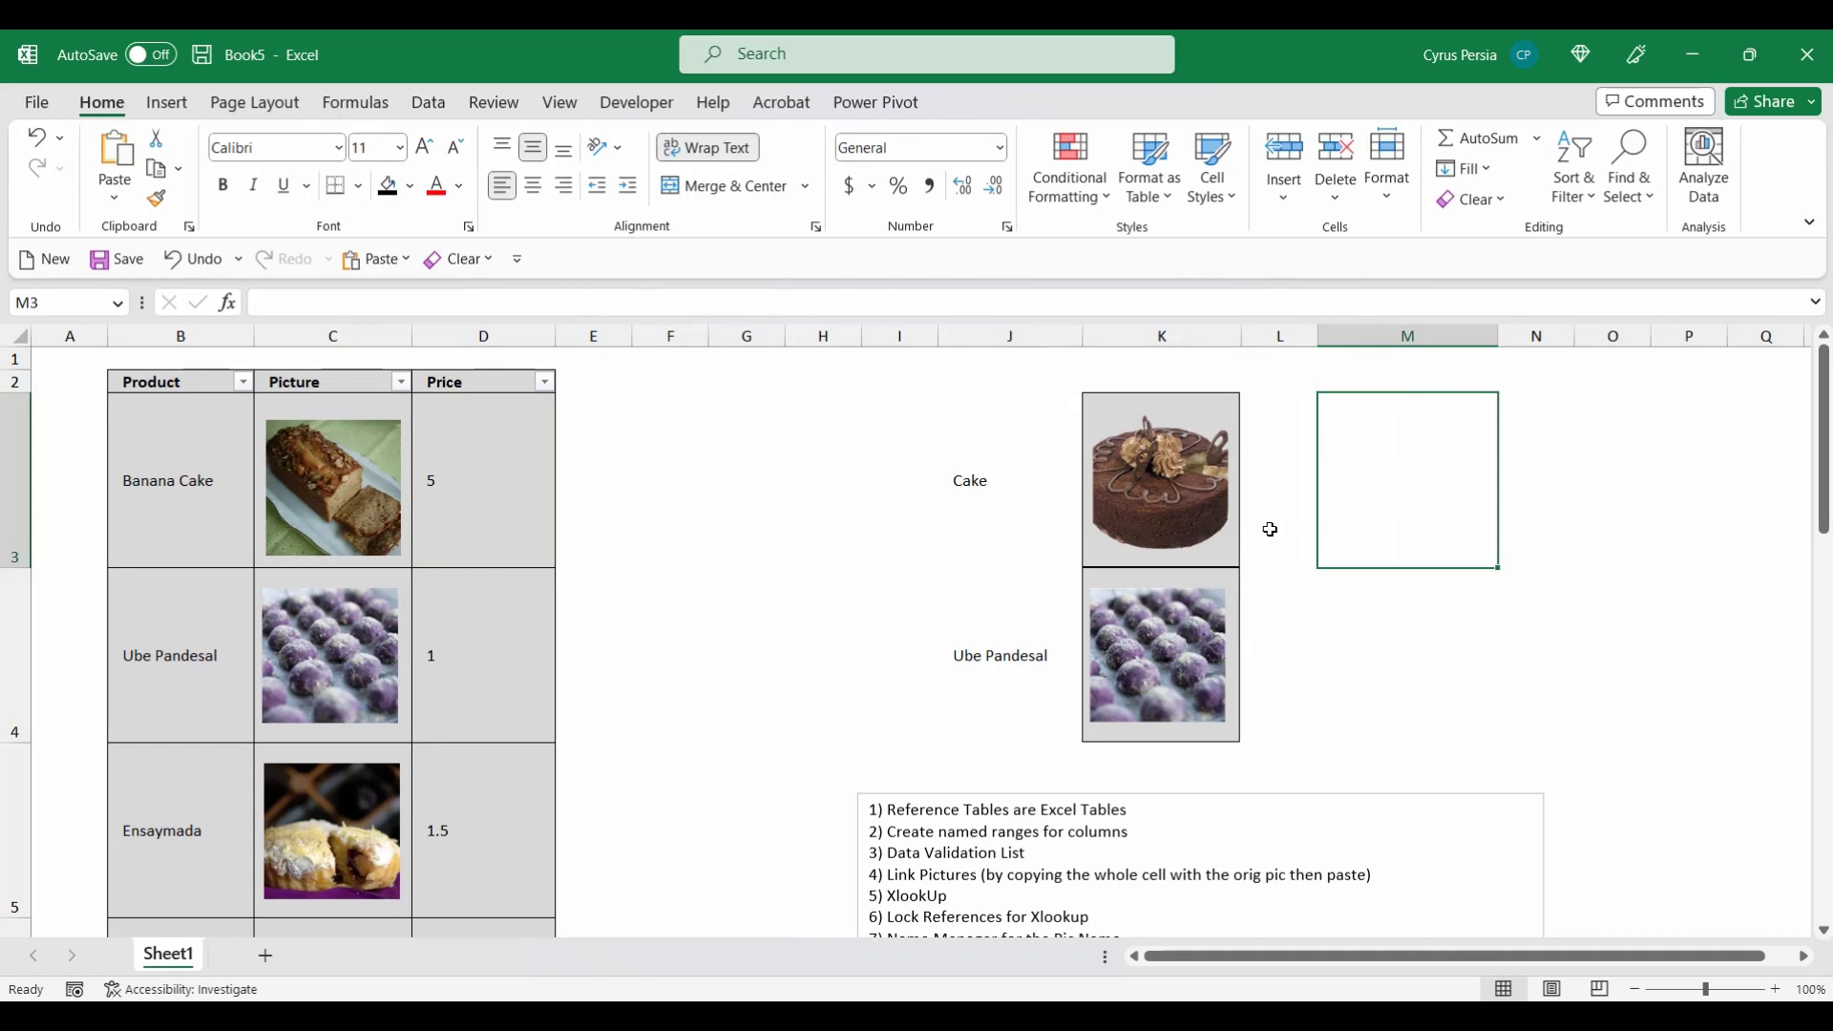